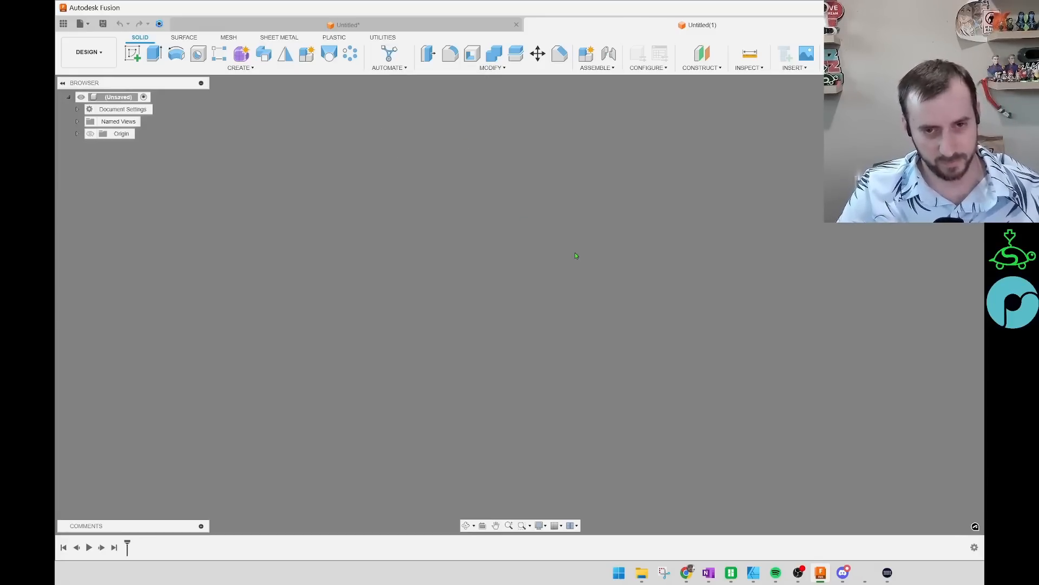
key(s)
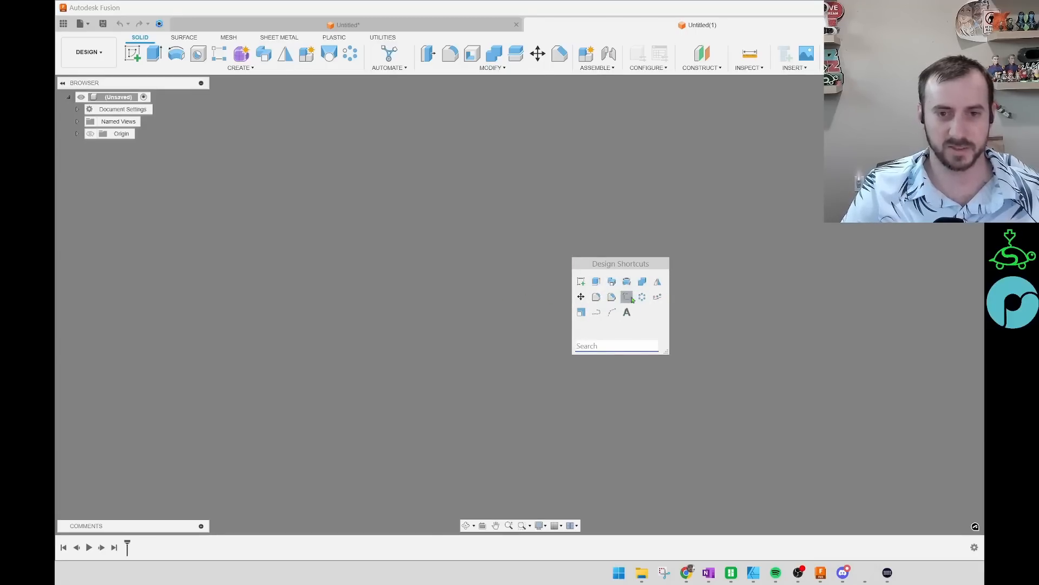
text(s)
click(506, 274)
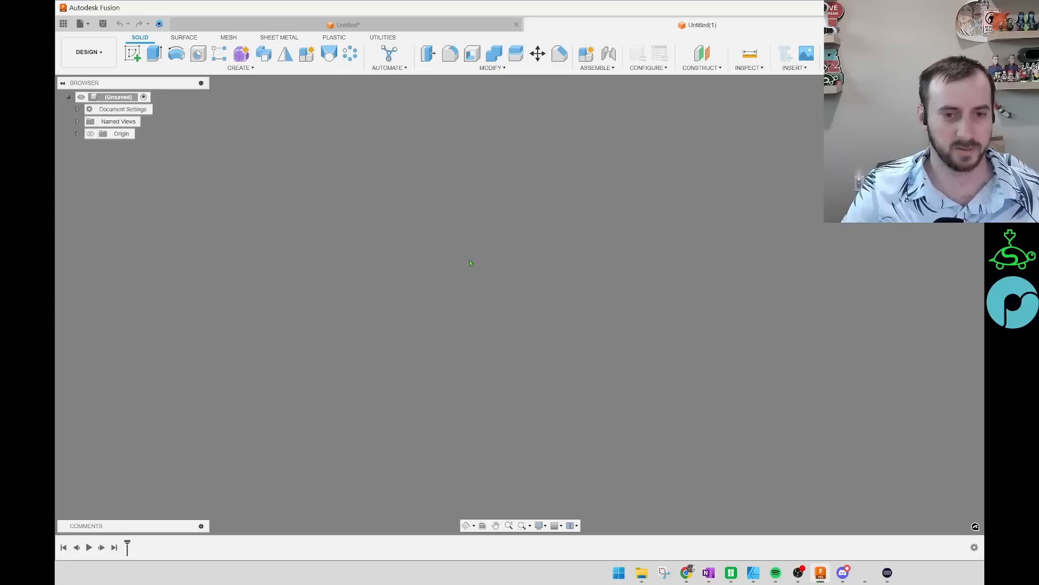
middle_drag(506, 274, 581, 275)
key(Escape)
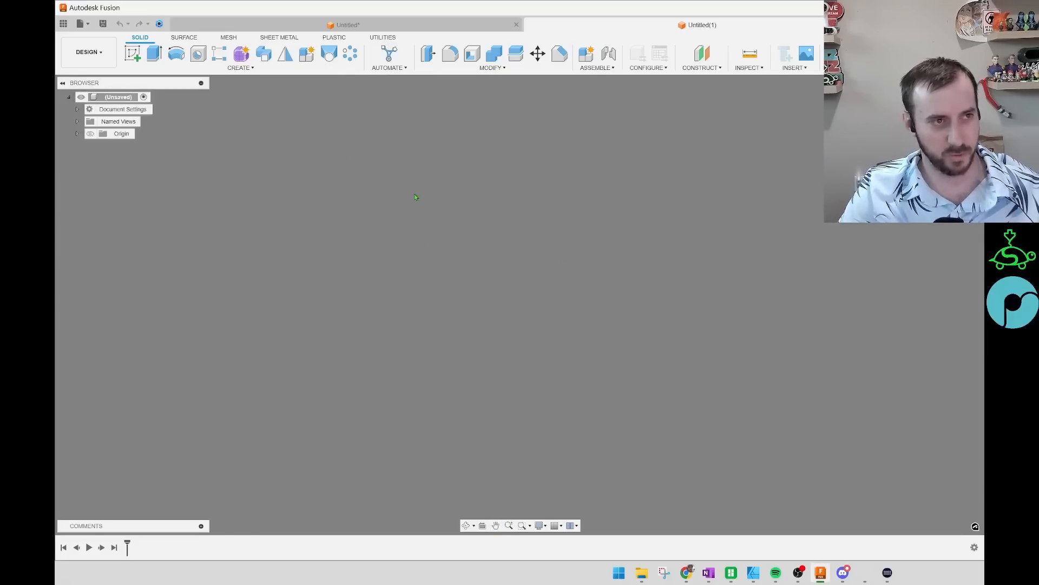
click(133, 54)
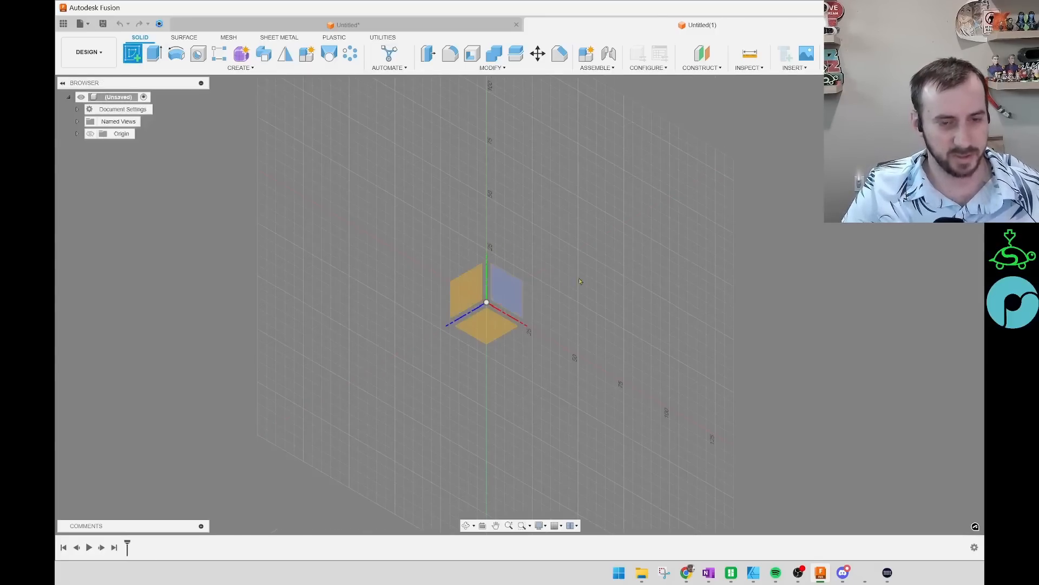
click(516, 290)
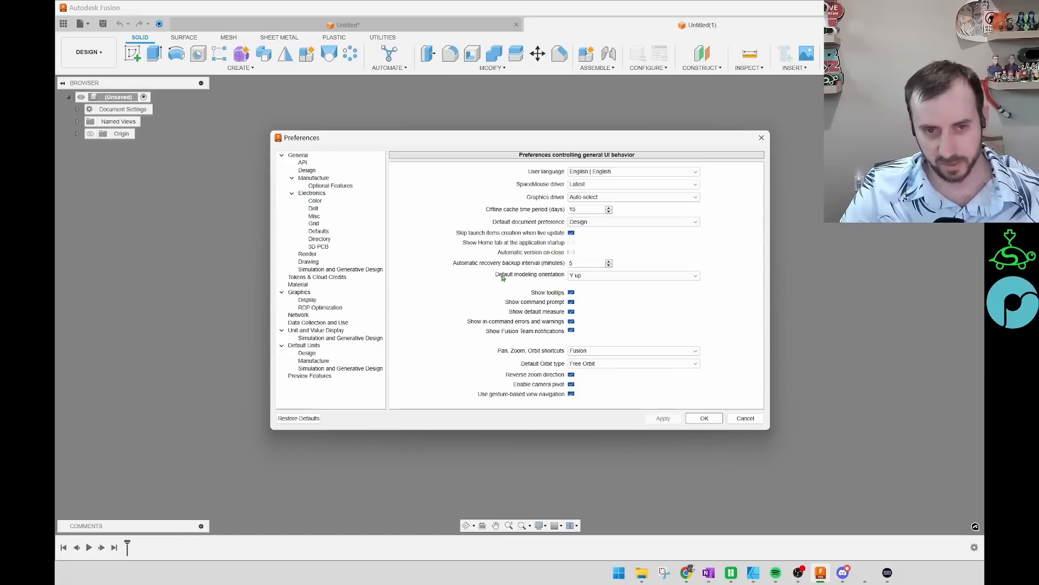
Step: Check the default modeling orientation choices in the preferences, keep Y up, and leave without applying changes
click(575, 276)
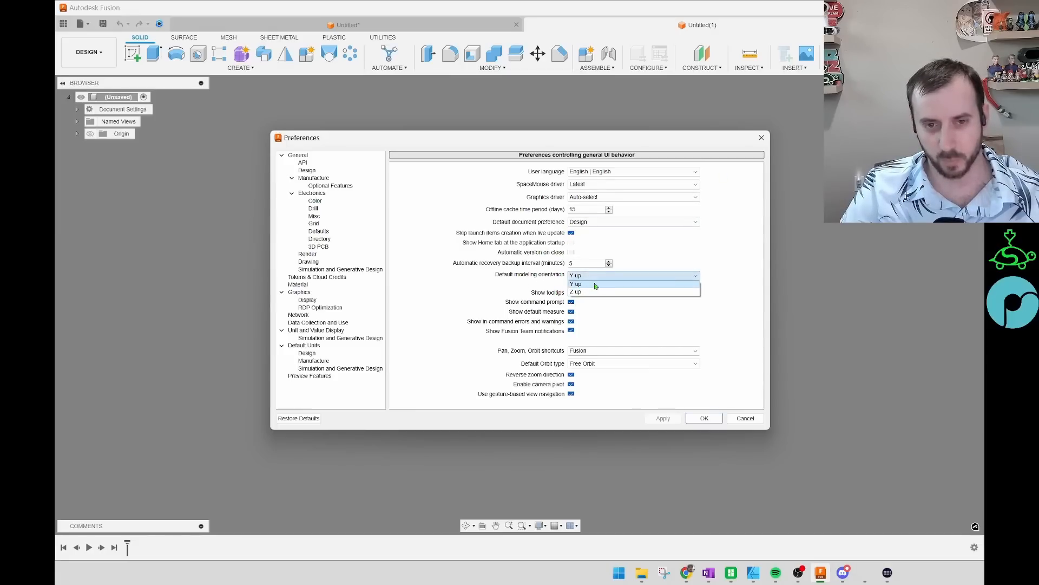
click(597, 282)
click(746, 418)
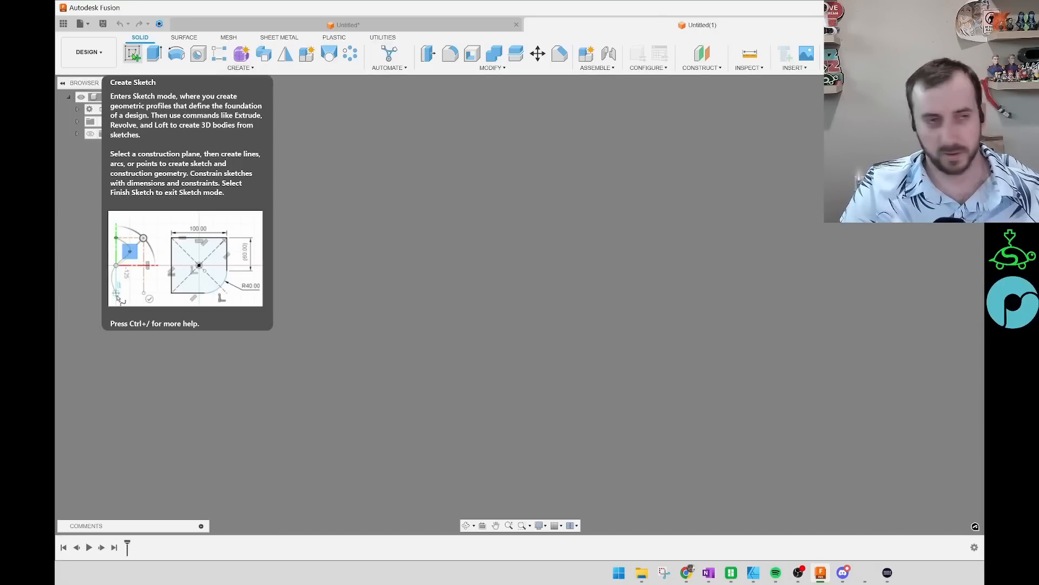
Step: Start a sketch on the XY plane and draw a 235 mm diameter circle centred on the origin
click(132, 54)
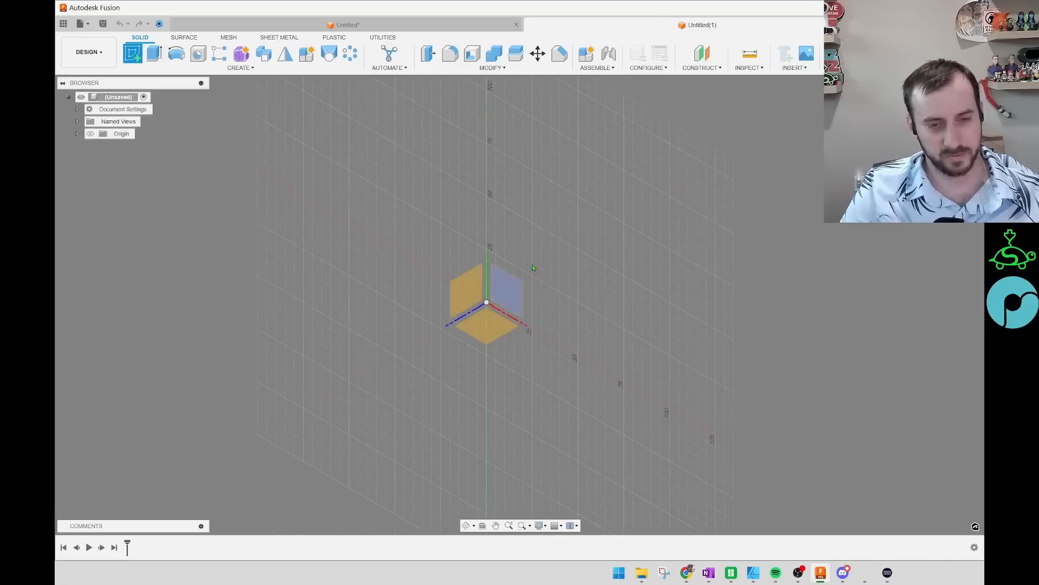
click(518, 290)
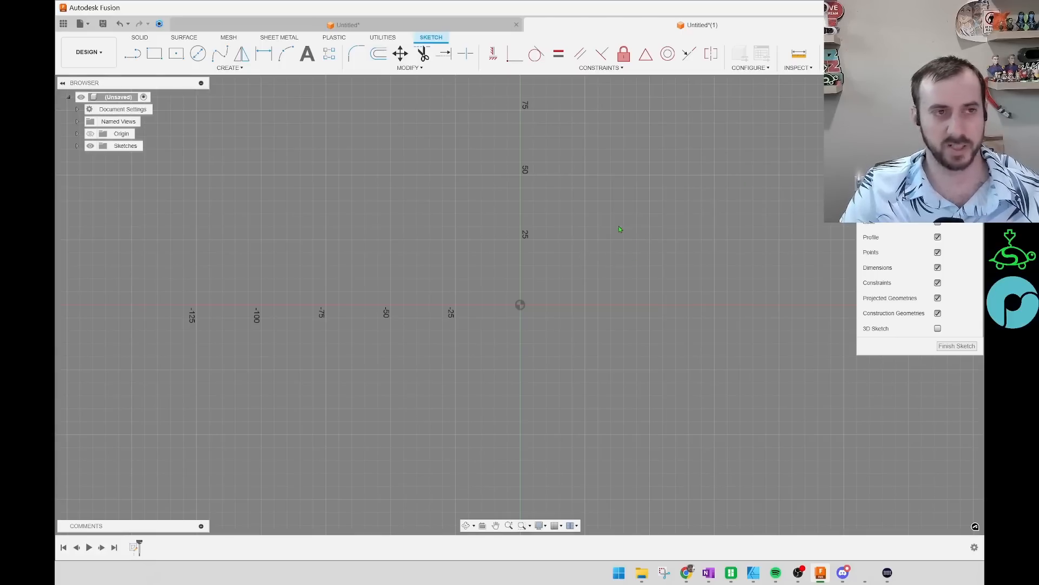
mouse_move(612, 226)
middle_down()
mouse_move(582, 230)
mouse_move(615, 216)
mouse_move(604, 222)
middle_up()
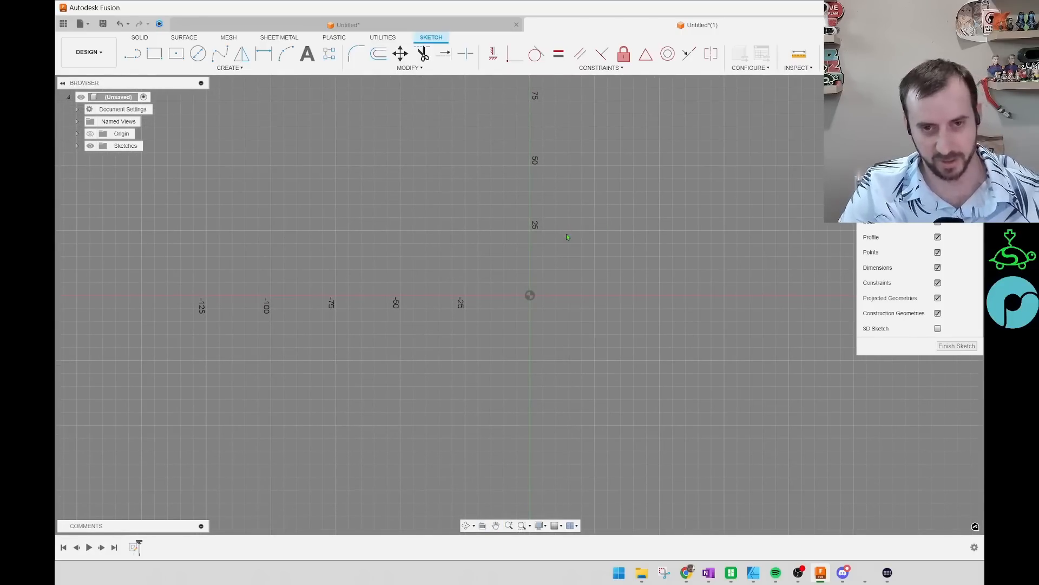
key(c)
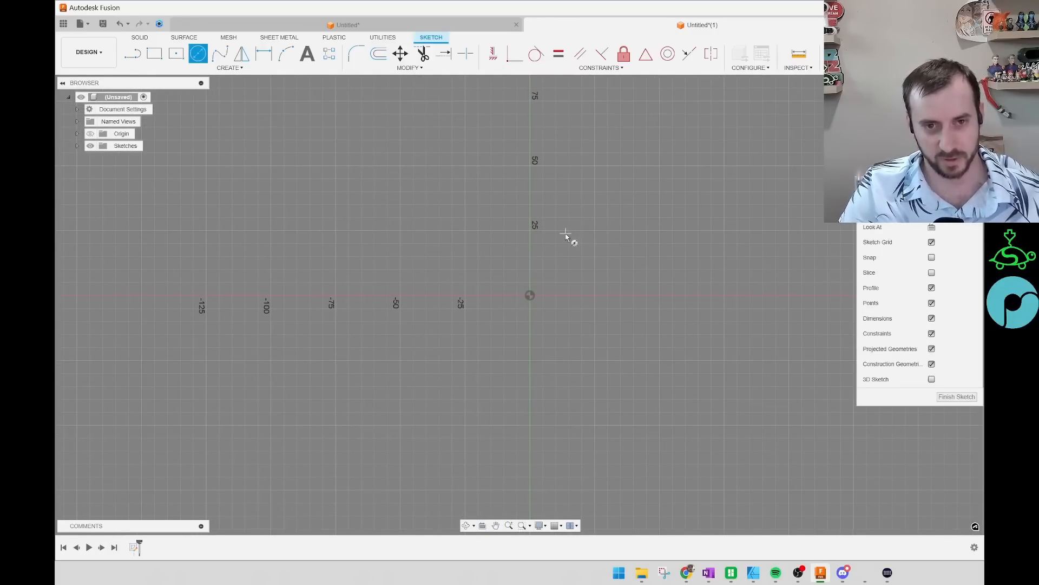
click(530, 296)
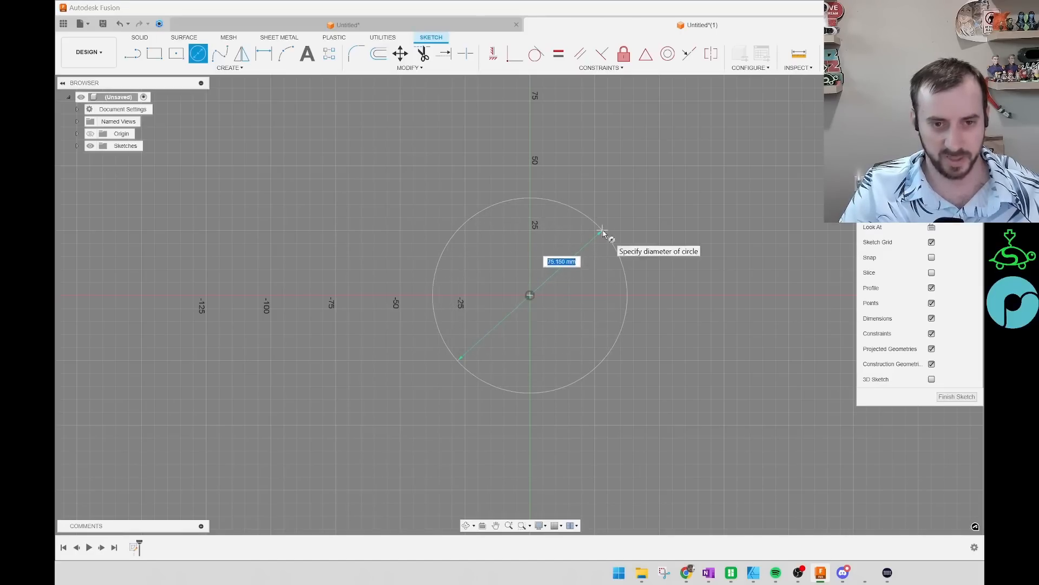
text(235)
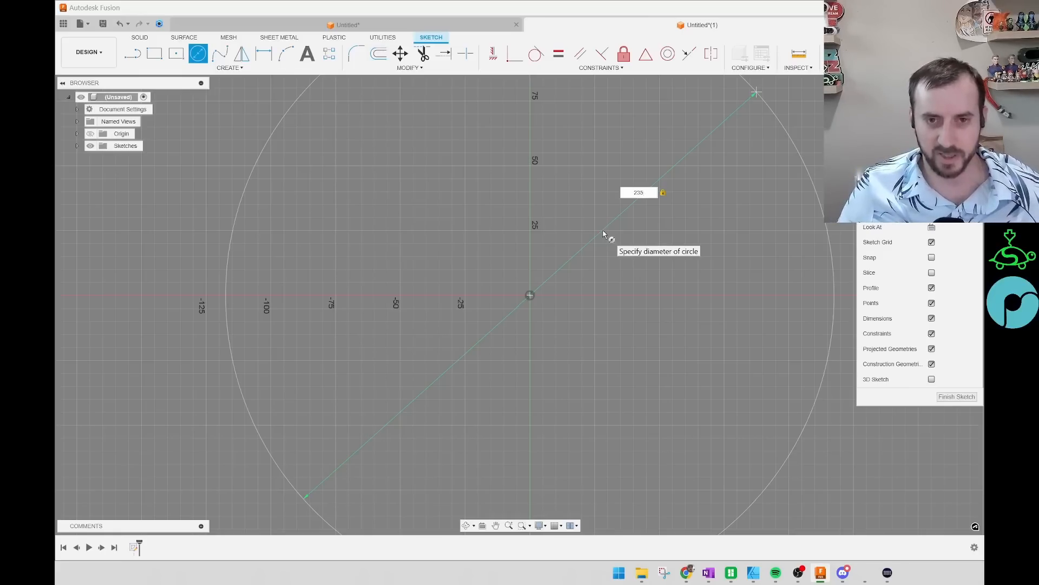
key(Return)
scroll(588, 391, down, 2)
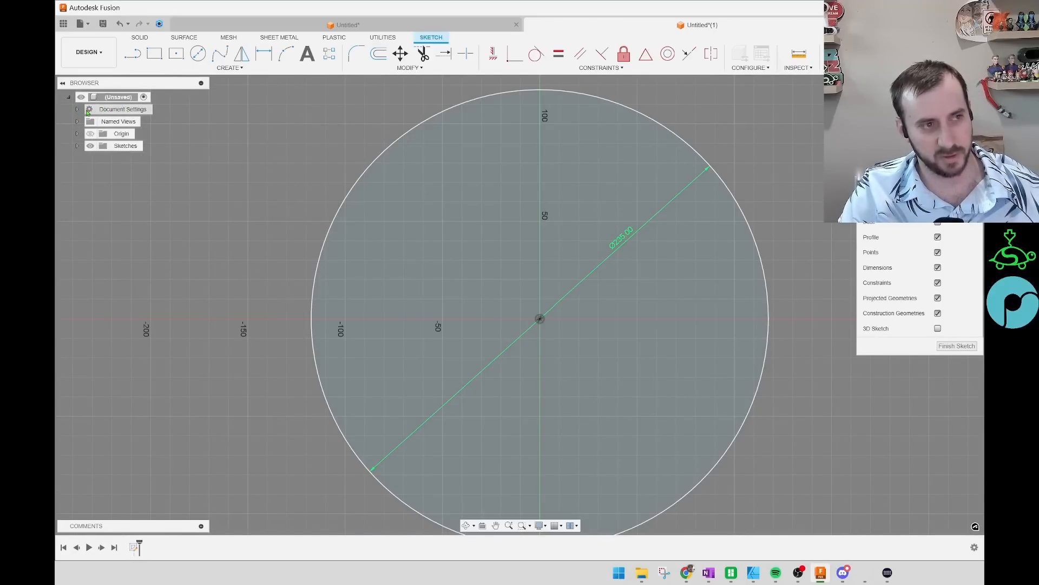
Step: Check the document's active unit choices, keep Millimeter, and close the unit settings
click(77, 110)
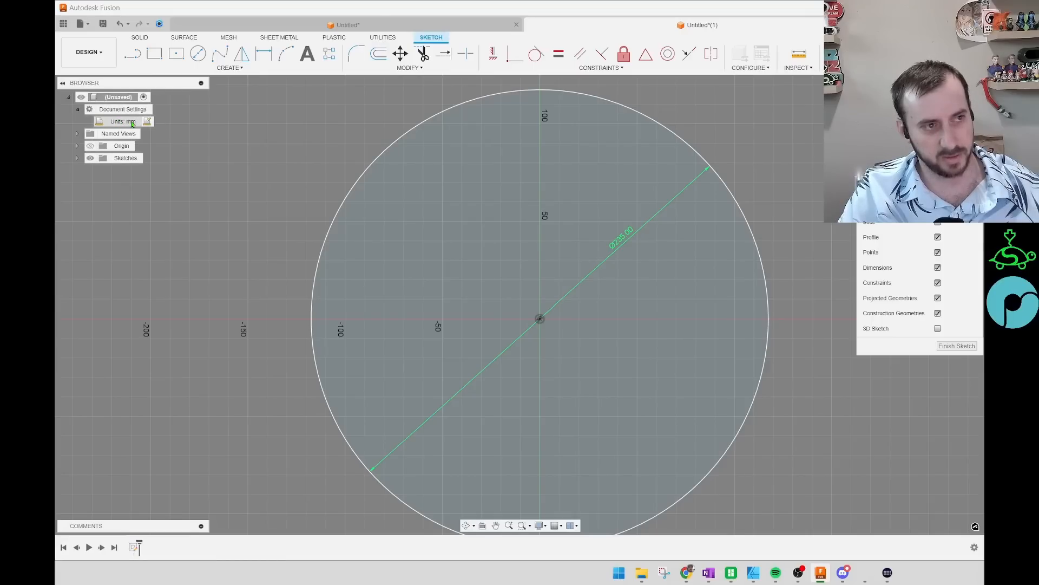
click(147, 122)
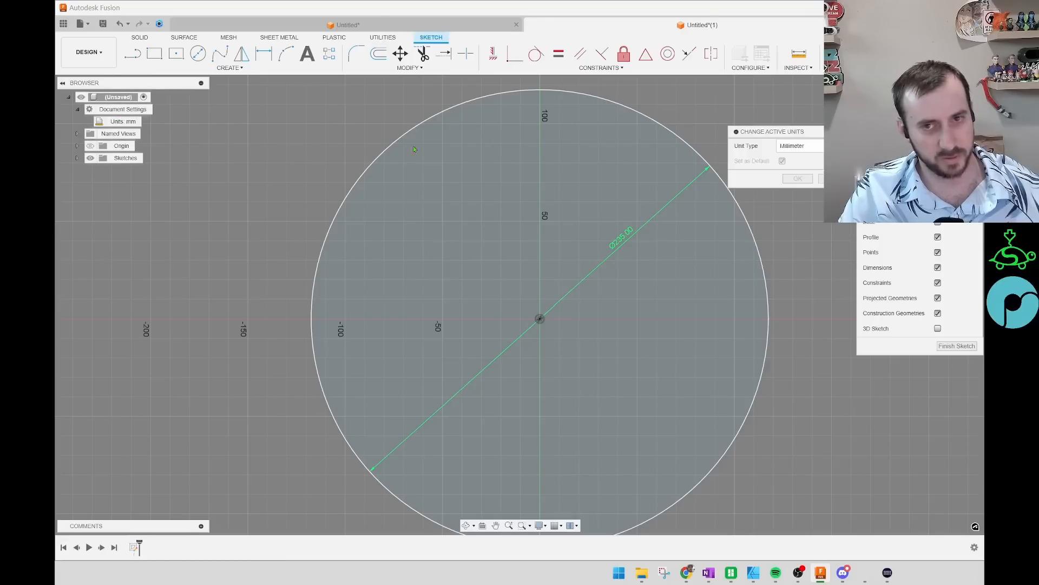
click(798, 146)
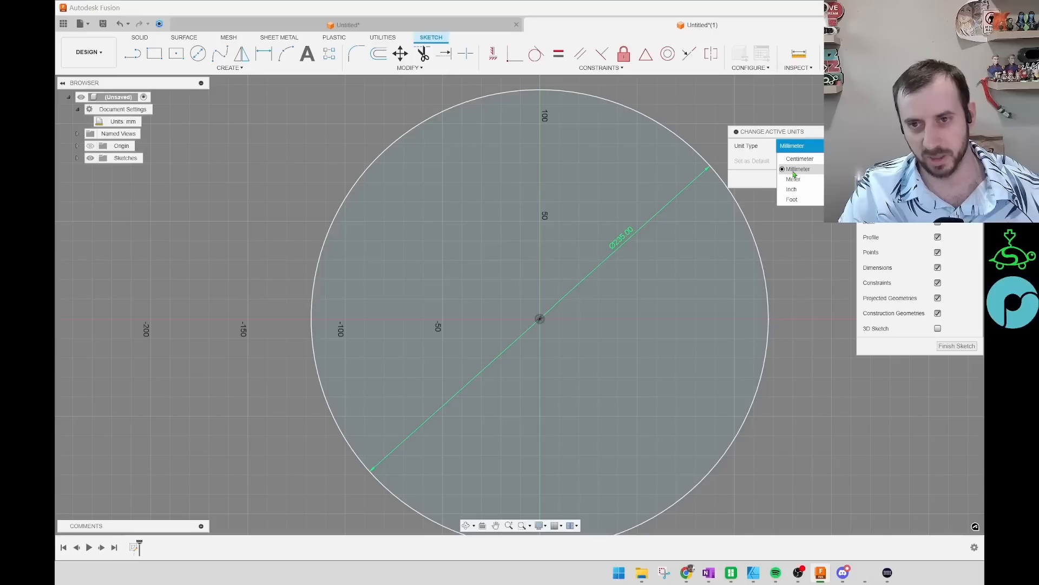
click(799, 170)
click(821, 178)
Step: Offset the 235 mm circle inward by 2.5 mm to form a thin ring profile, and check the ring by selecting it
middle_drag(565, 307, 584, 293)
scroll(627, 332, down, 1)
middle_drag(628, 332, 600, 321)
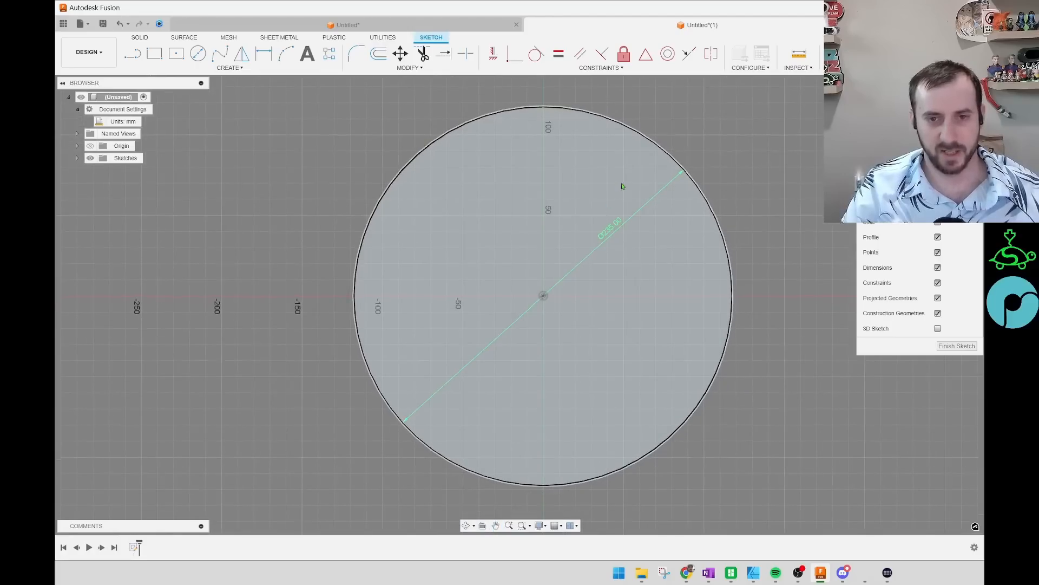
click(661, 147)
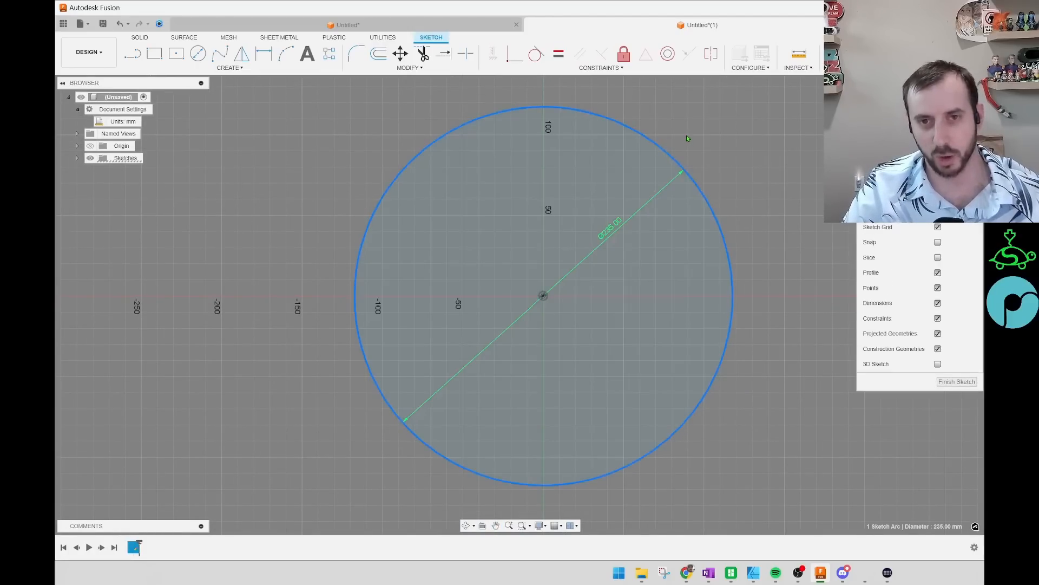
key(o)
scroll(674, 171, up, 5)
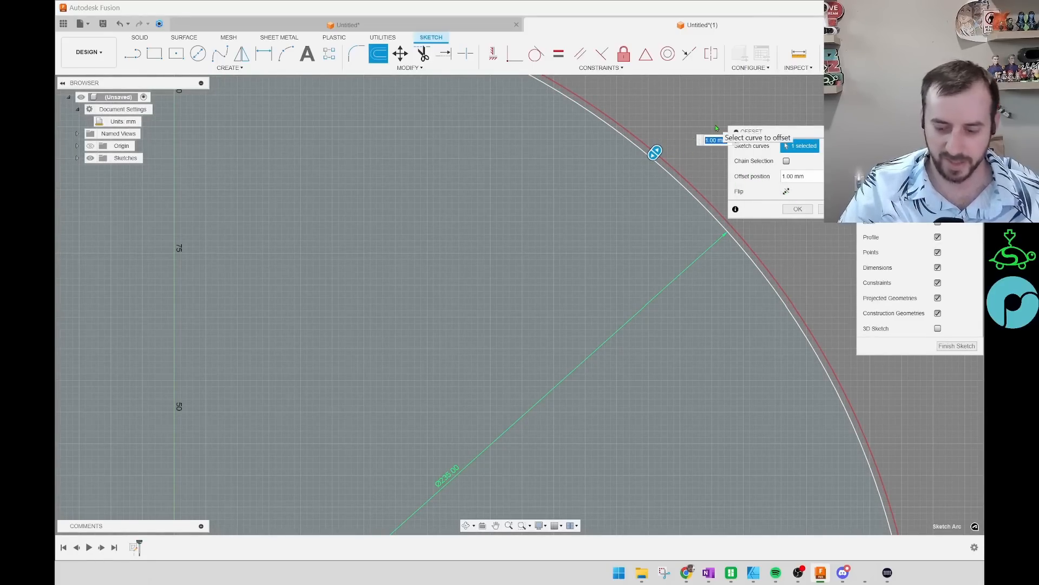
key(BackSpace)
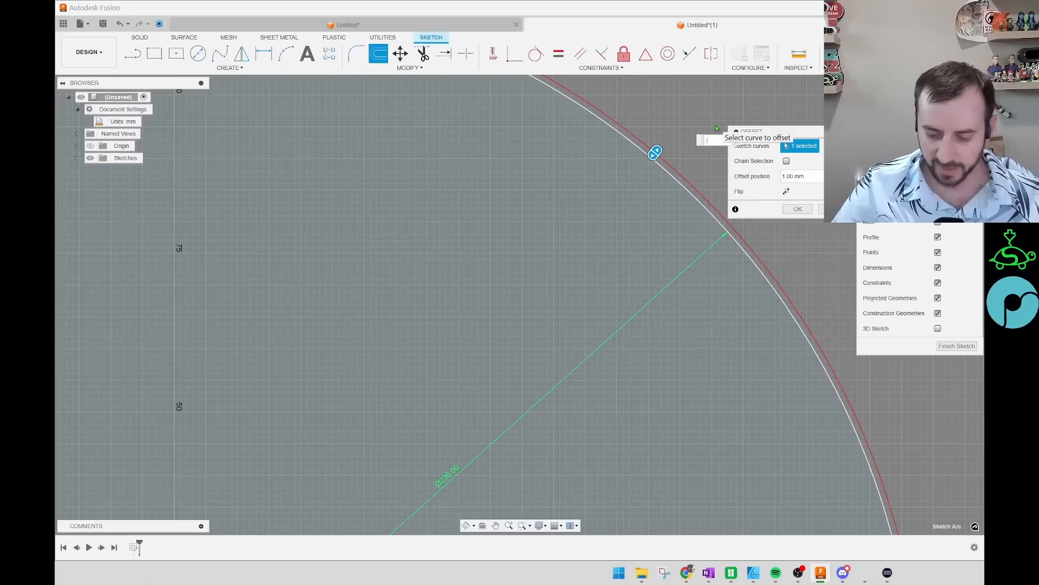
key(Return)
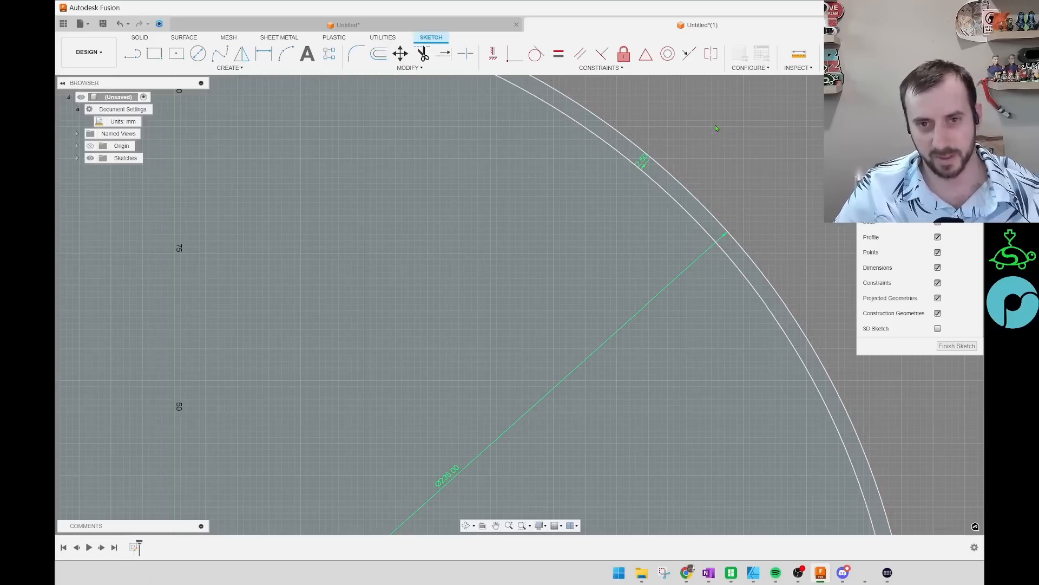
scroll(740, 156, down, 5)
scroll(703, 182, up, 8)
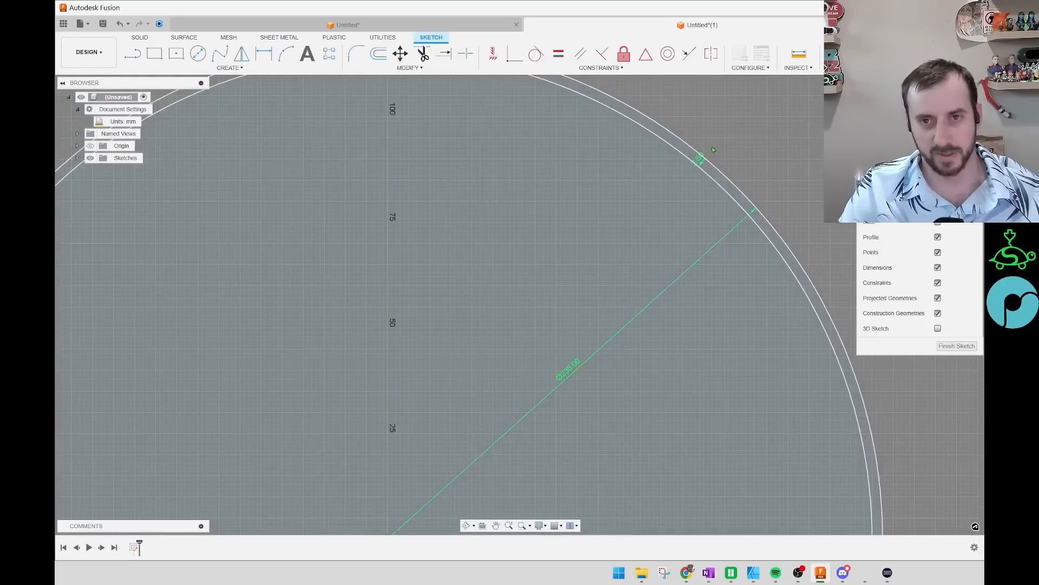
click(704, 182)
scroll(704, 182, down, 6)
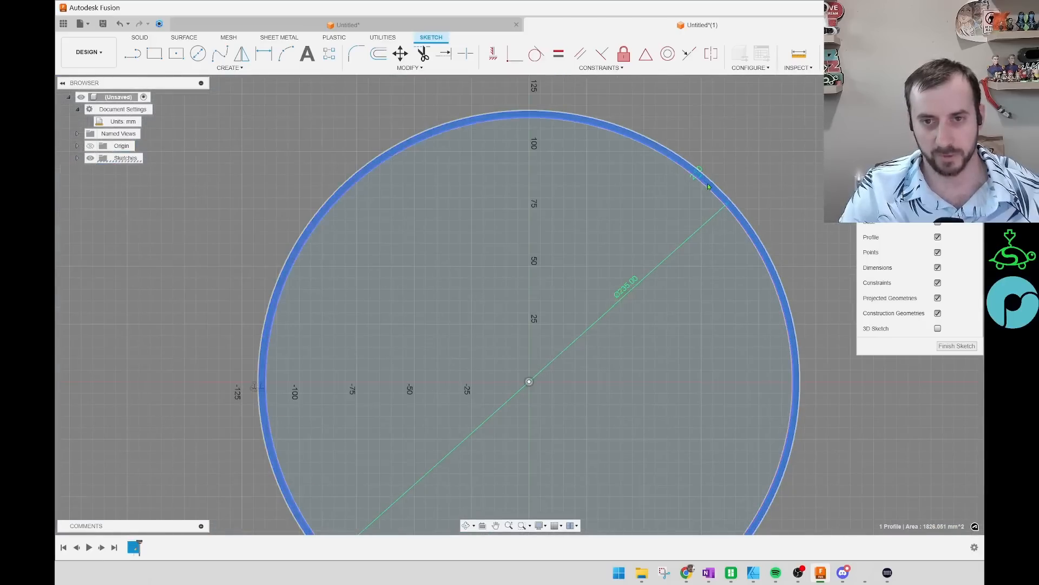
click(771, 218)
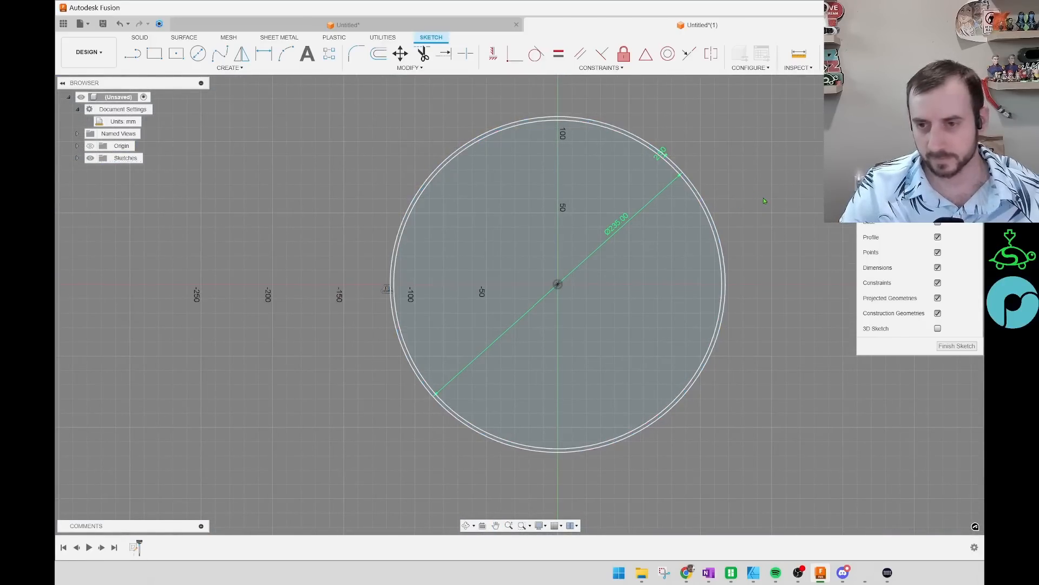
mouse_move(758, 188)
middle_down()
mouse_move(753, 198)
mouse_move(700, 203)
middle_up()
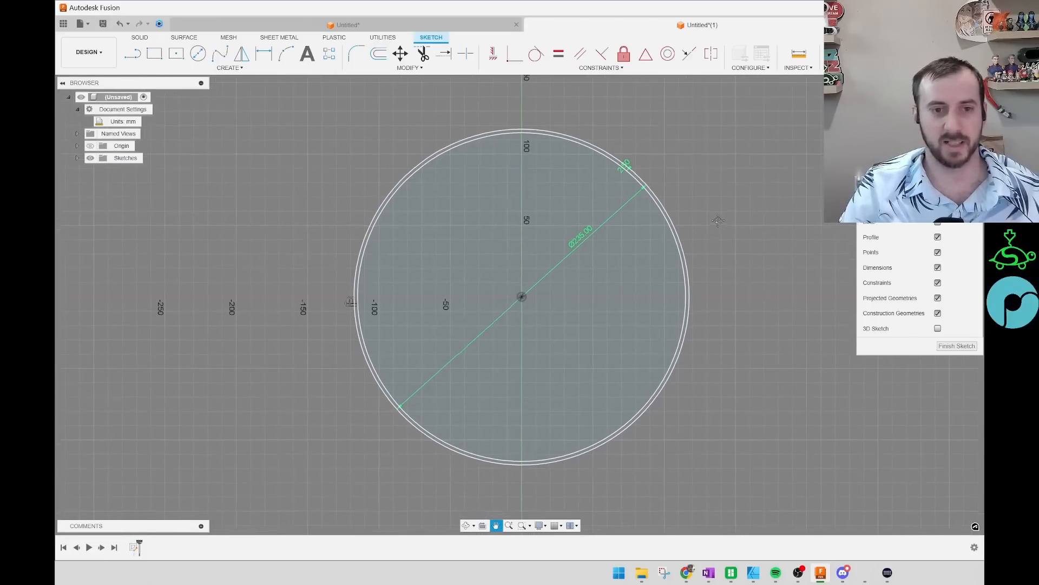
click(557, 527)
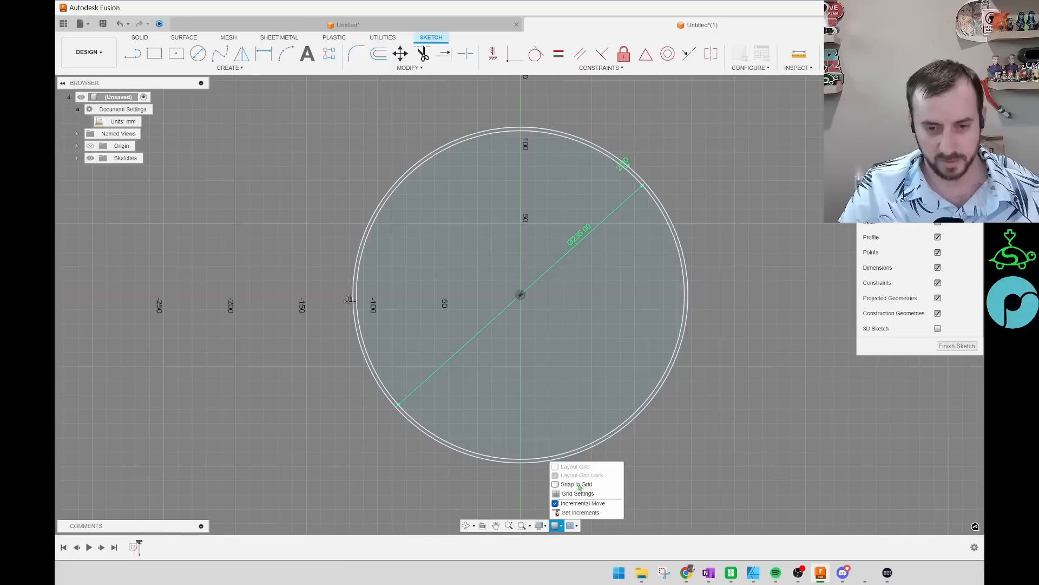
click(480, 472)
click(557, 525)
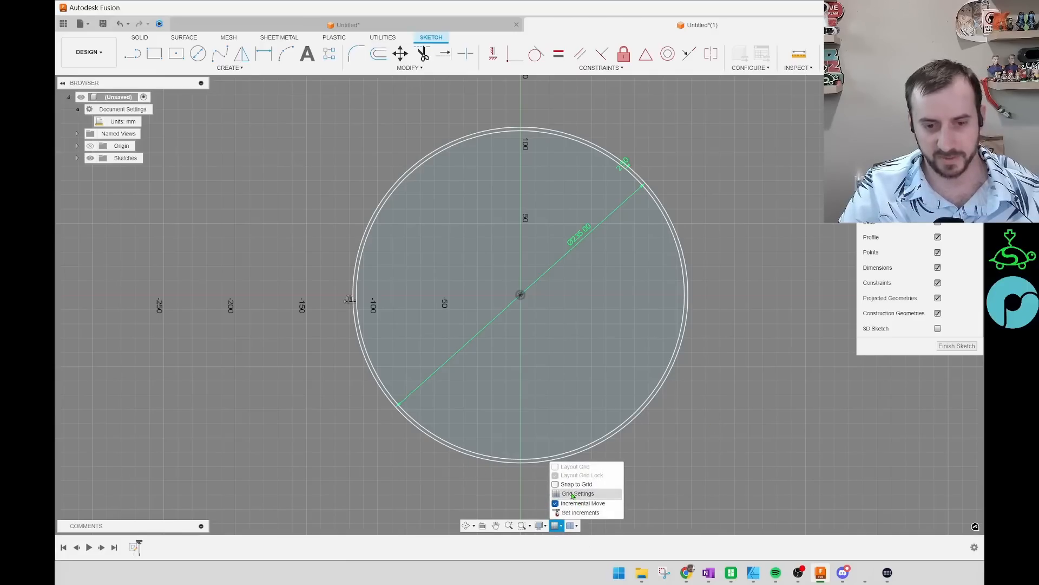
click(411, 464)
middle_drag(613, 303, 622, 301)
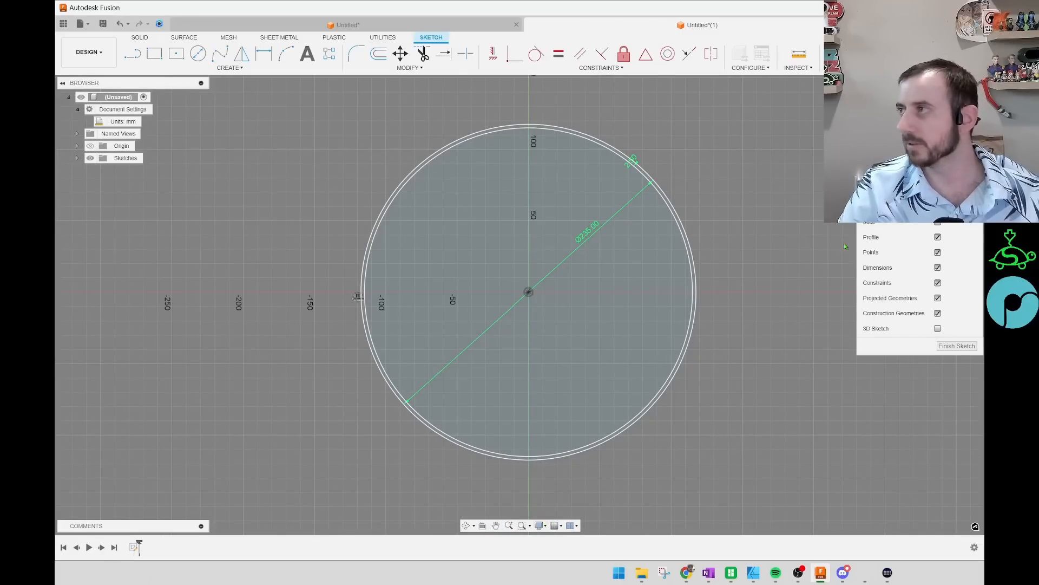
mouse_move(784, 197)
middle_down()
mouse_move(770, 209)
mouse_move(780, 196)
middle_up()
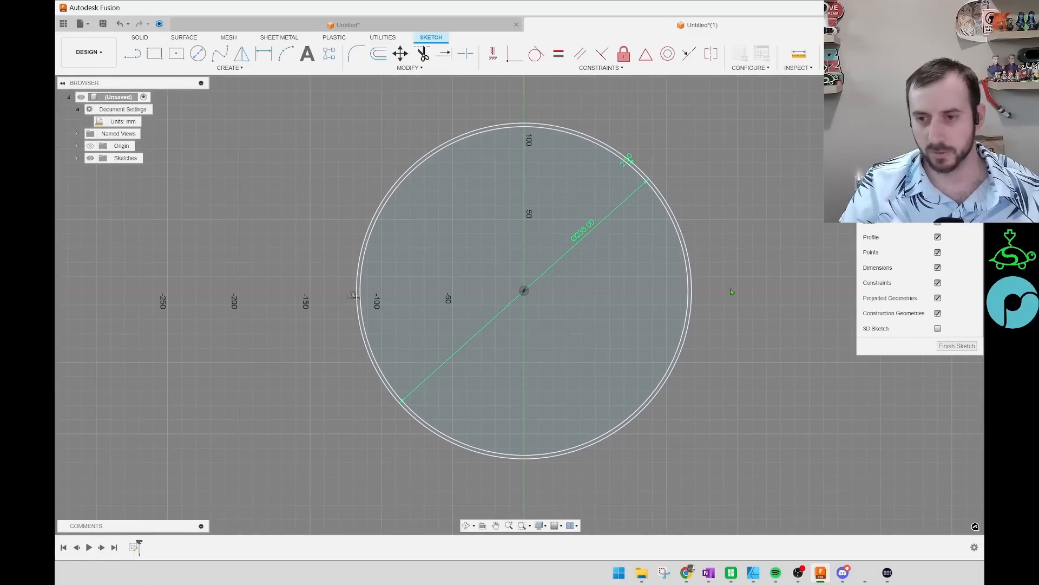
Step: Finish the sketch containing the two concentric circles
scroll(657, 171, up, 4)
scroll(674, 229, down, 2)
click(956, 345)
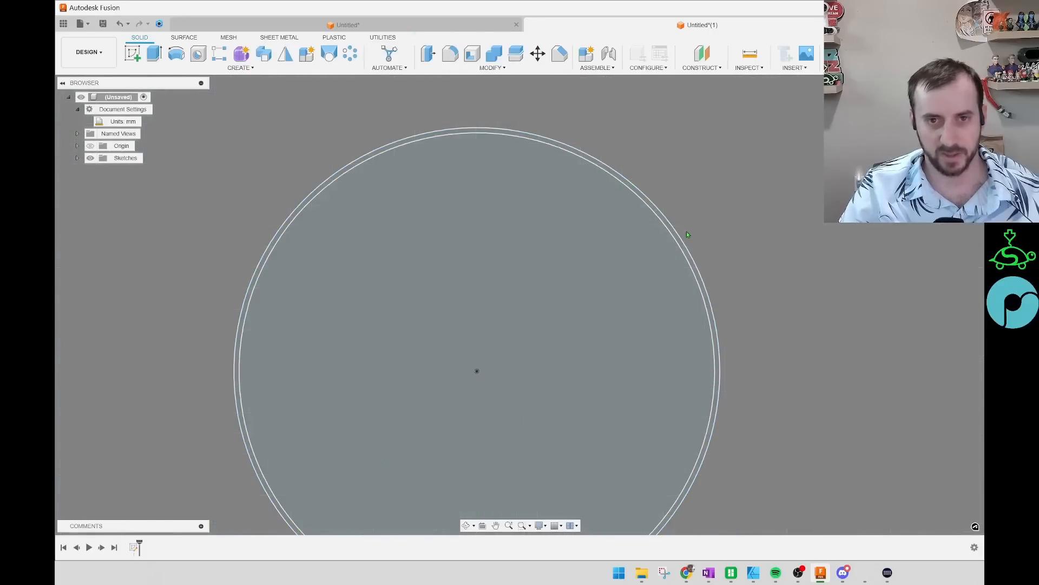
scroll(561, 203, down, 3)
scroll(552, 247, down, 1)
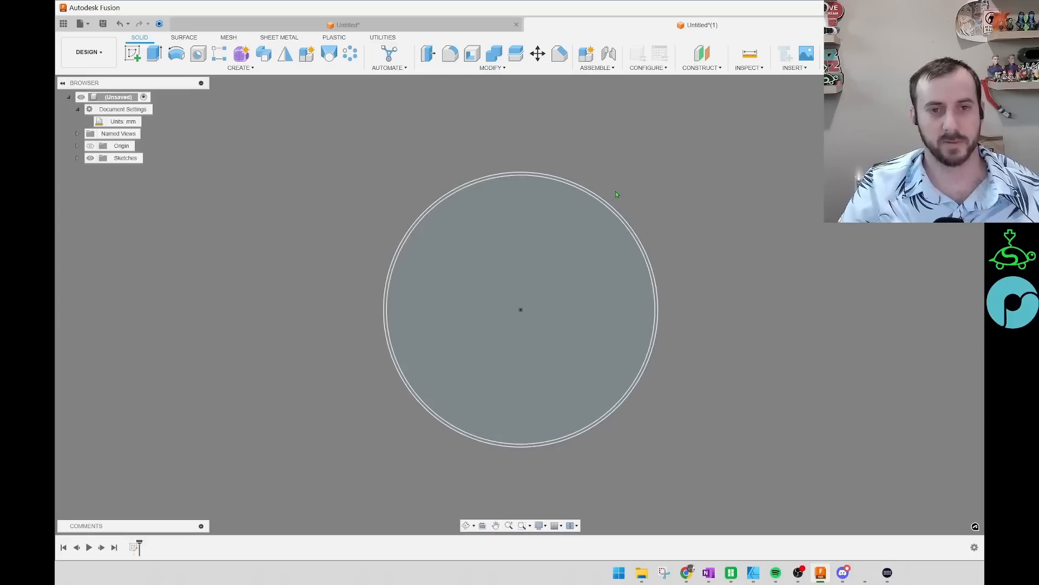
Step: Extrude both circle profiles 2 mm as a new component, starting from a plane offset behind the sketch
mouse_move(742, 127)
mouse_down()
mouse_move(607, 285)
mouse_move(291, 486)
mouse_up()
middle_drag(385, 160, 391, 164)
middle_drag(707, 205, 700, 192)
key(e)
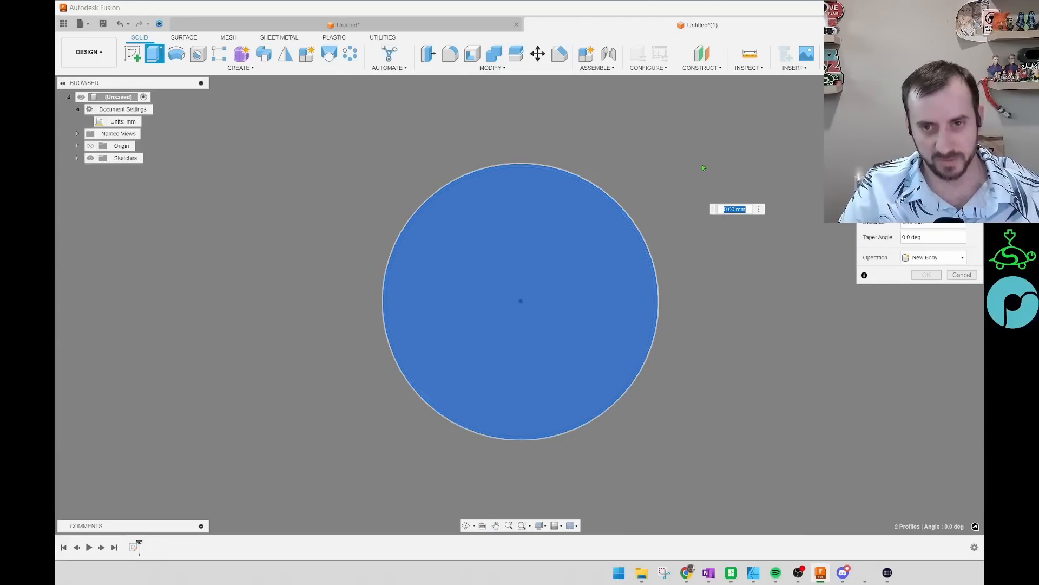
shift+middle_drag(707, 157, 662, 168)
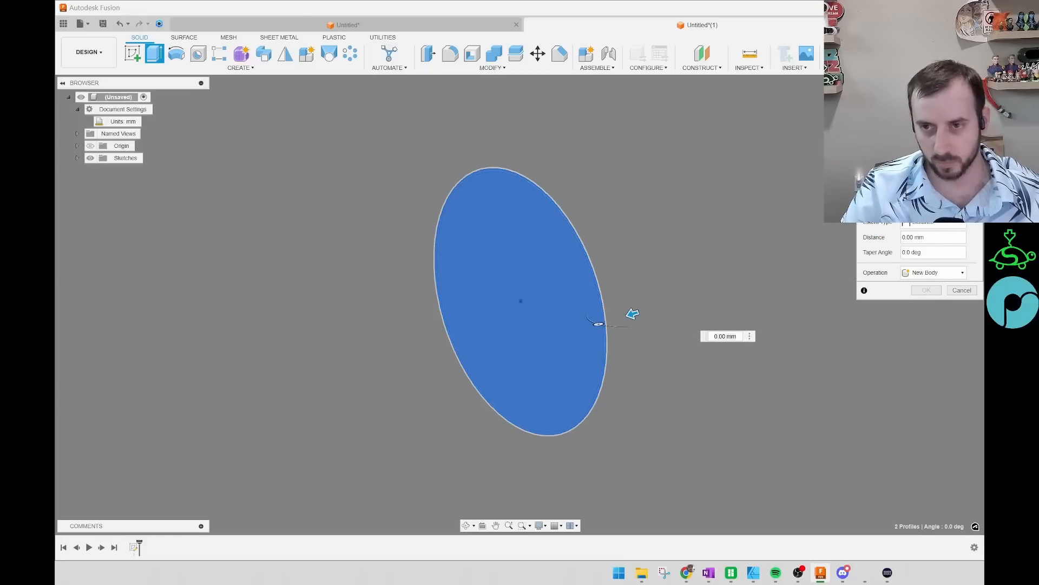
click(927, 240)
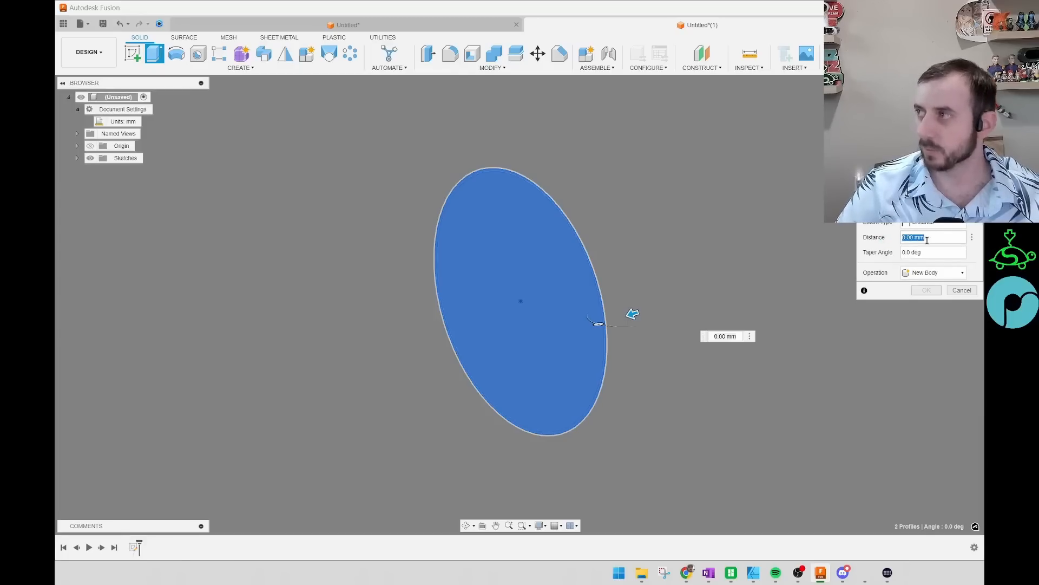
text(2)
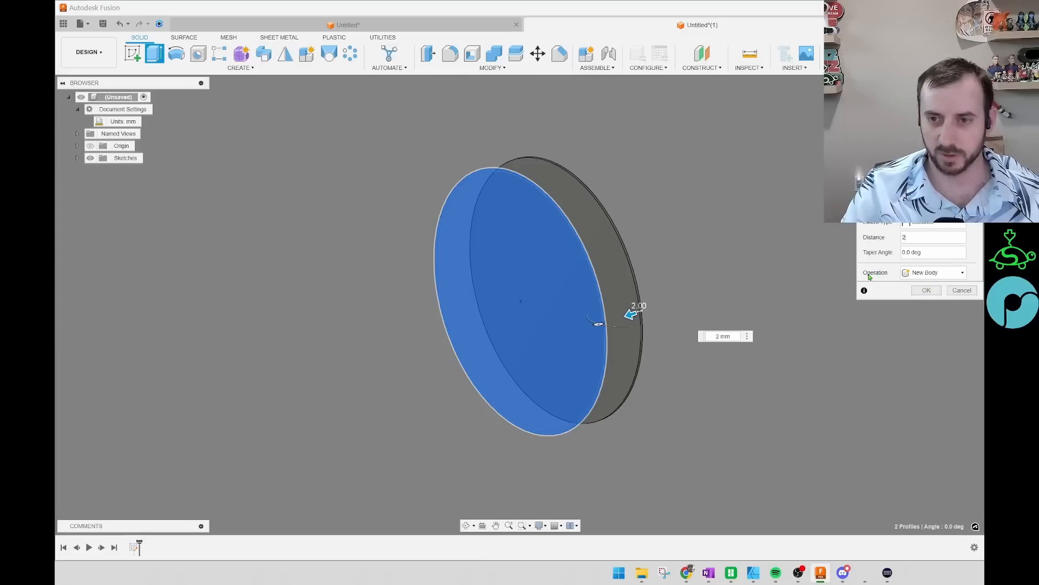
click(903, 274)
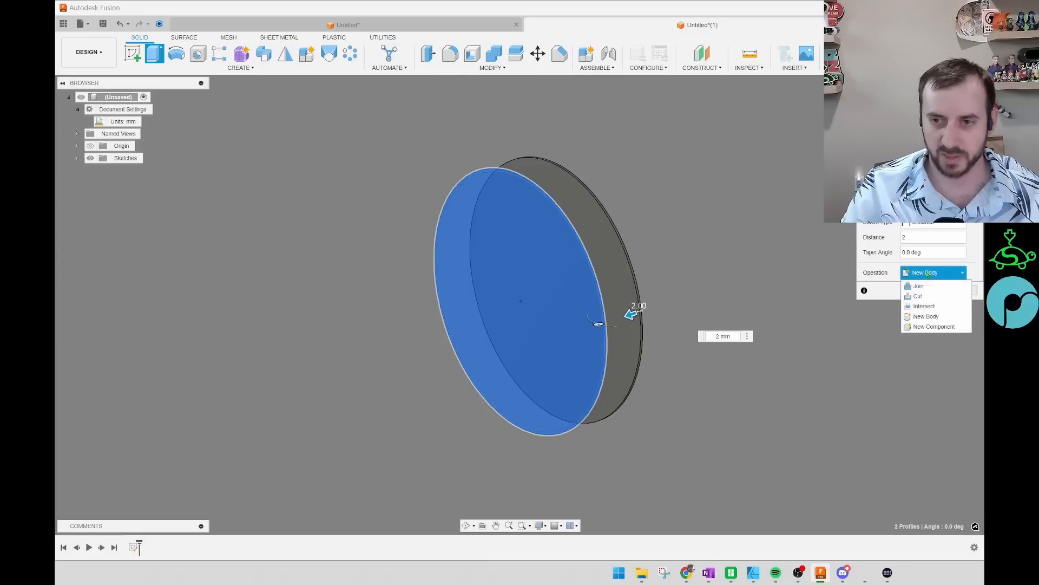
click(932, 328)
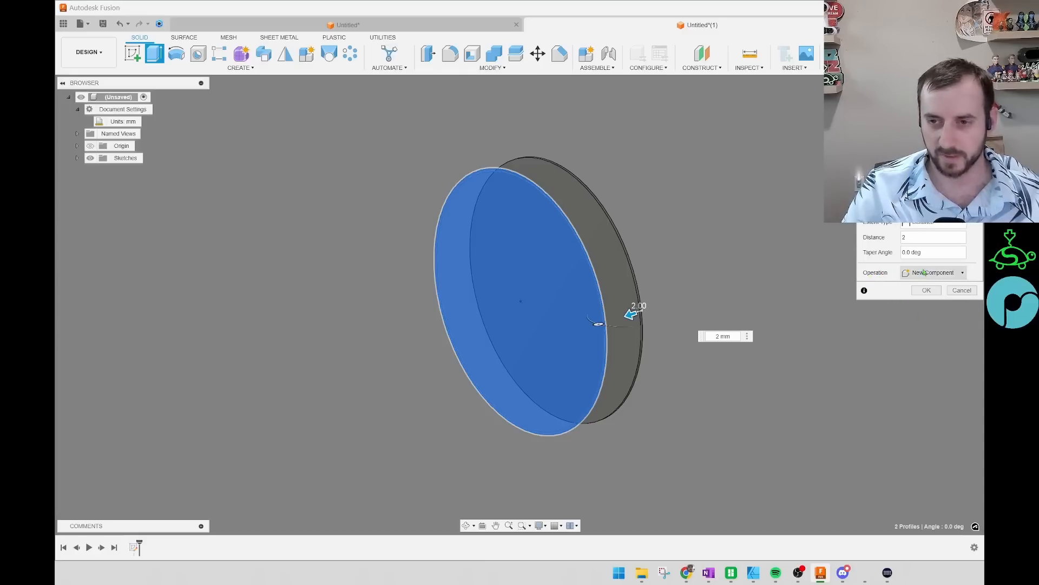
click(927, 291)
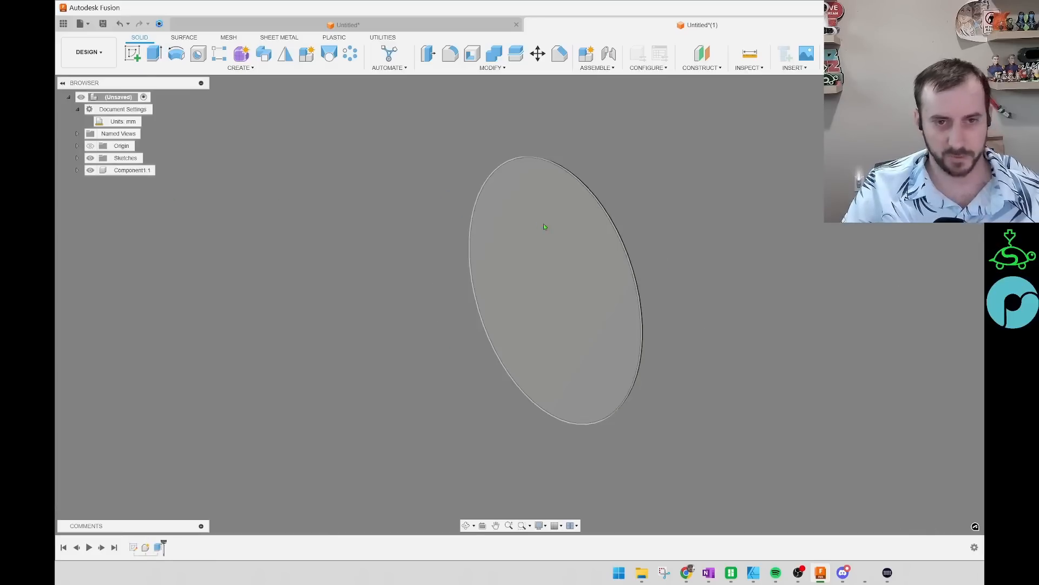
Step: Rename the new disc component as Back Plate and clear the selection
click(130, 170)
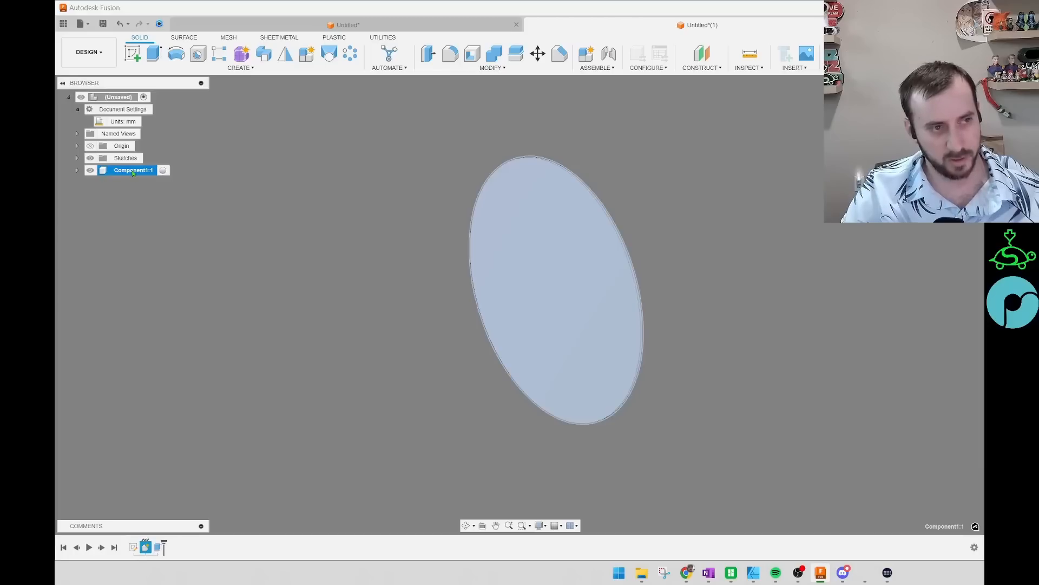
double_click(132, 171)
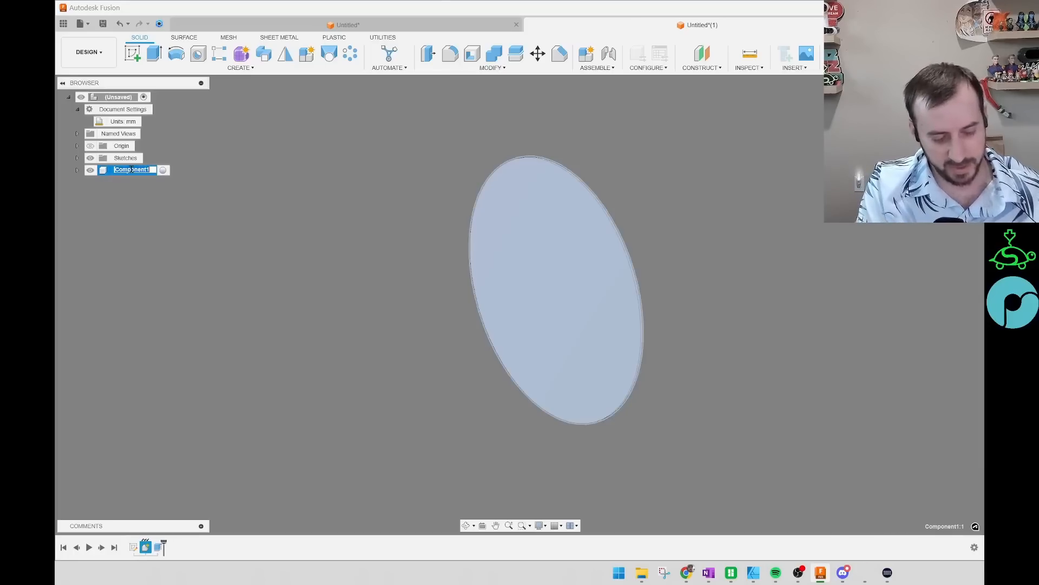
text(Back Plate)
key(Return)
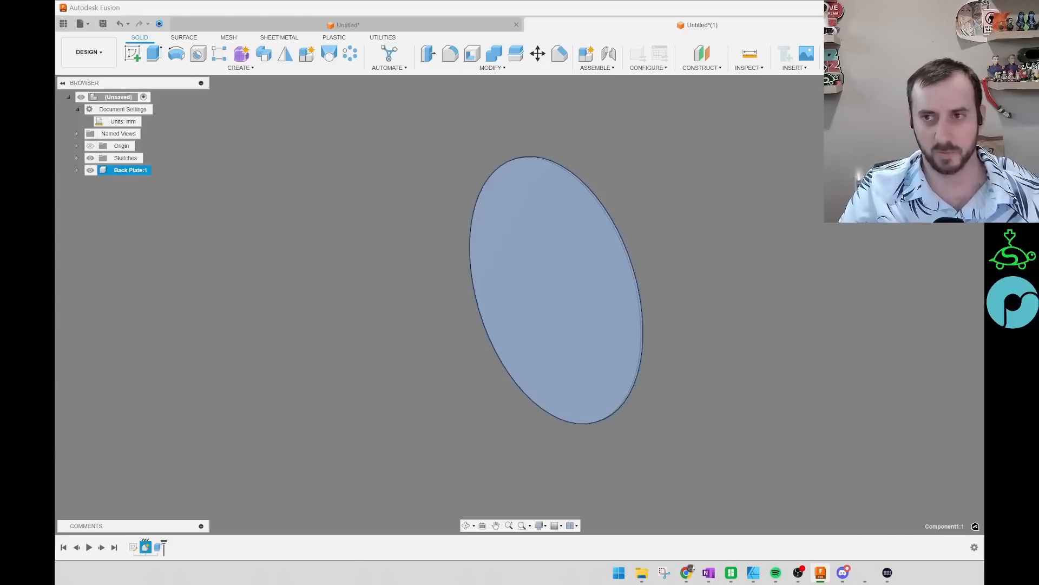
middle_drag(739, 196, 737, 201)
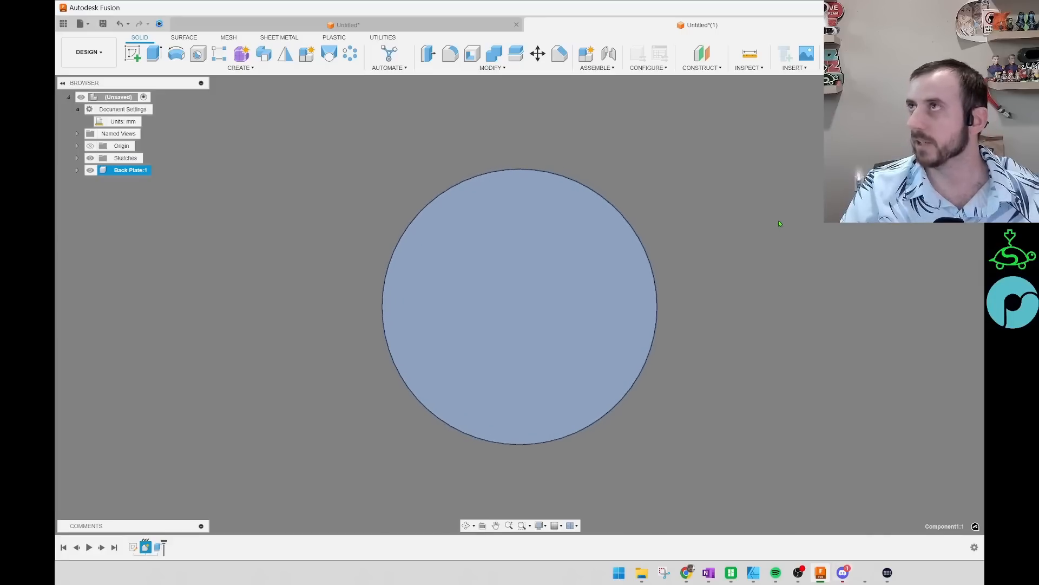
middle_drag(753, 219, 706, 221)
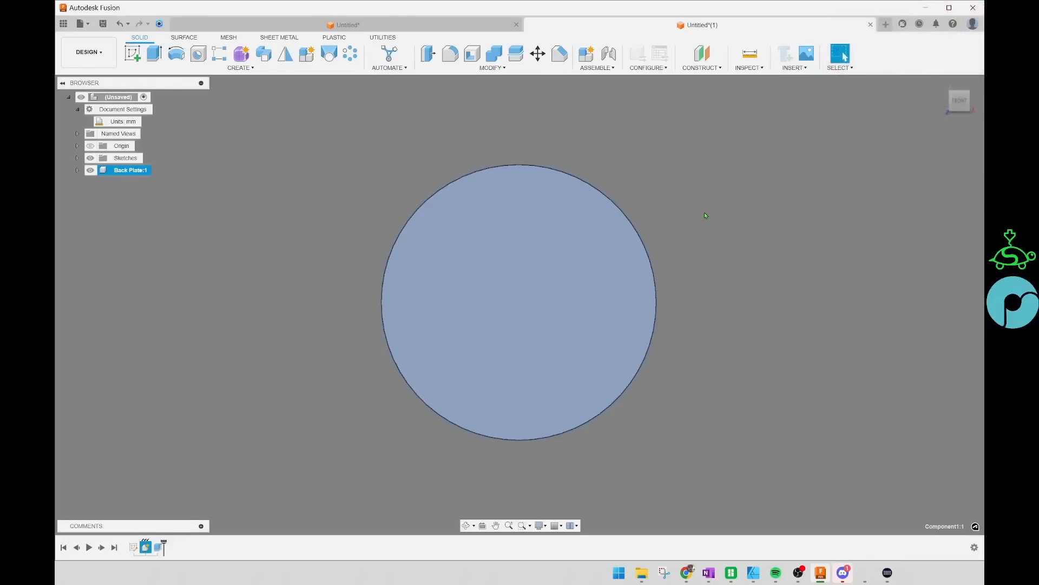
mouse_move(699, 241)
middle_down()
mouse_move(727, 238)
mouse_move(694, 237)
middle_up()
click(704, 240)
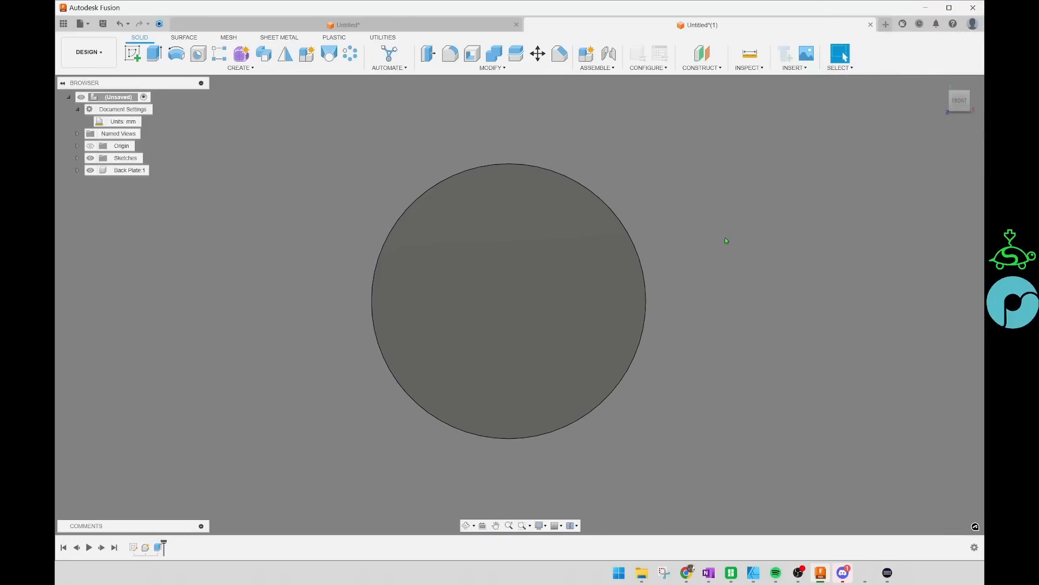
key(a)
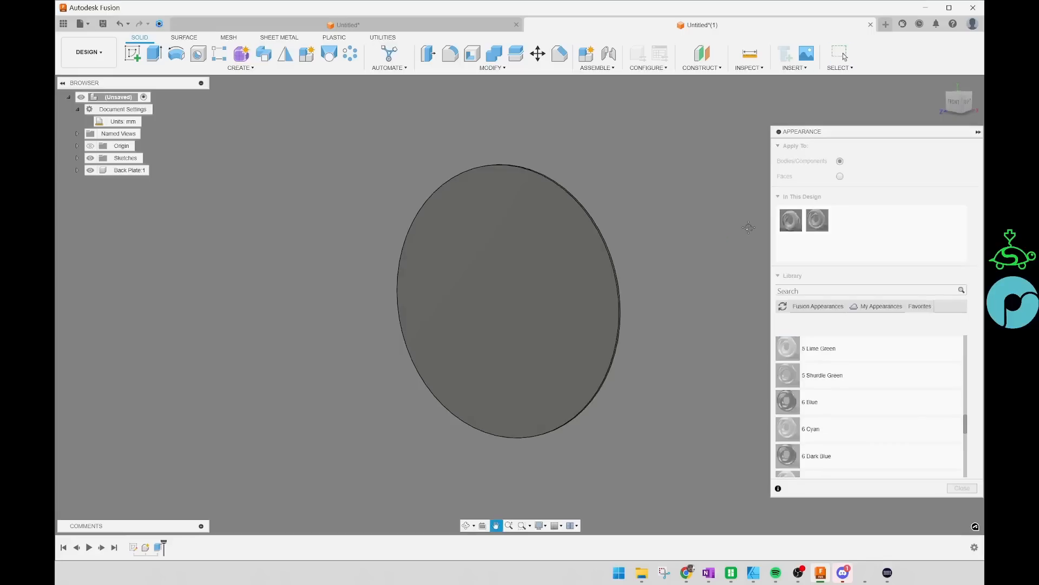
middle_drag(749, 225, 744, 227)
click(961, 489)
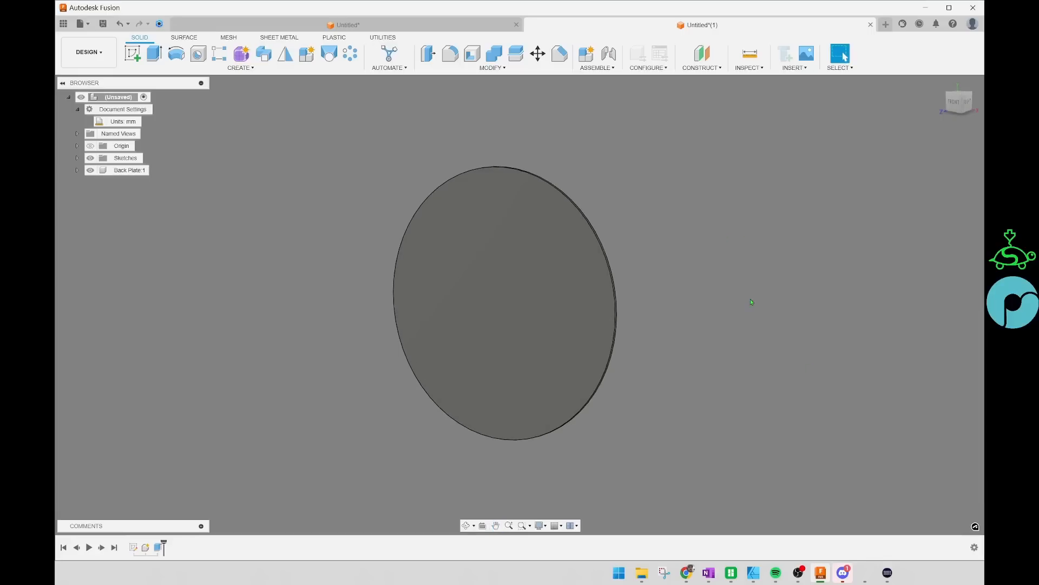
middle_drag(744, 267, 748, 267)
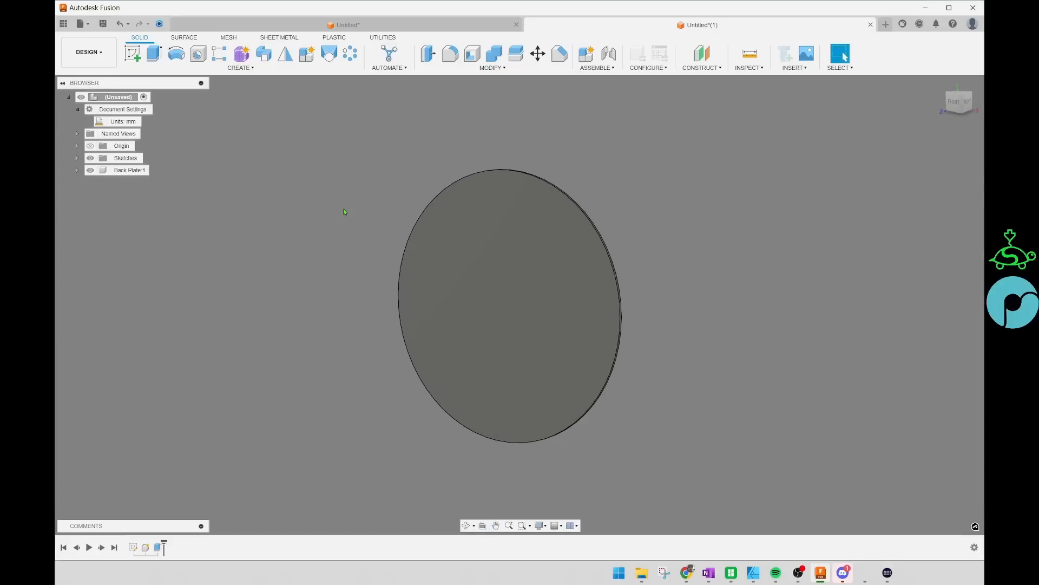
click(130, 170)
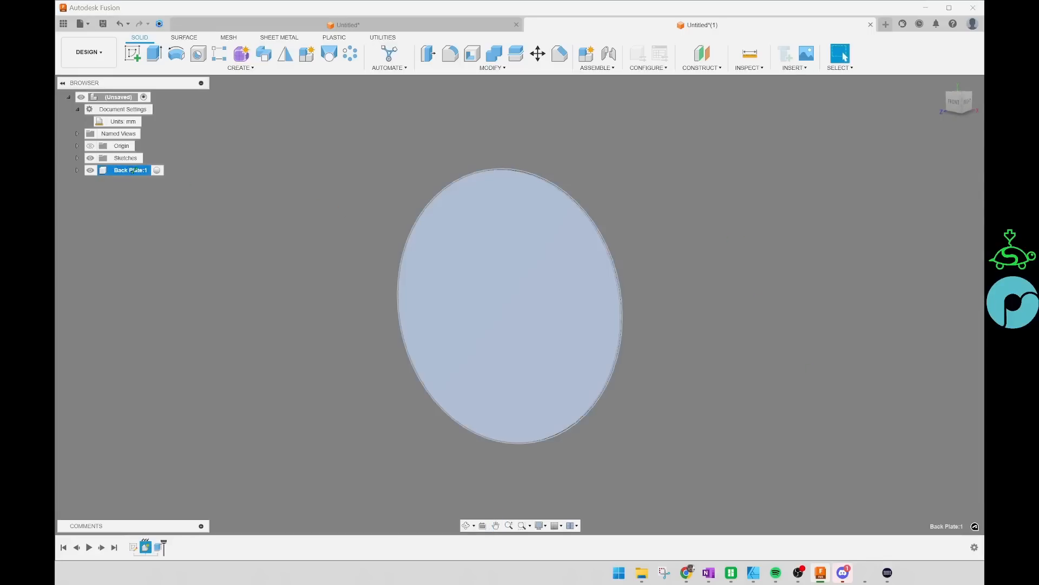
click(386, 180)
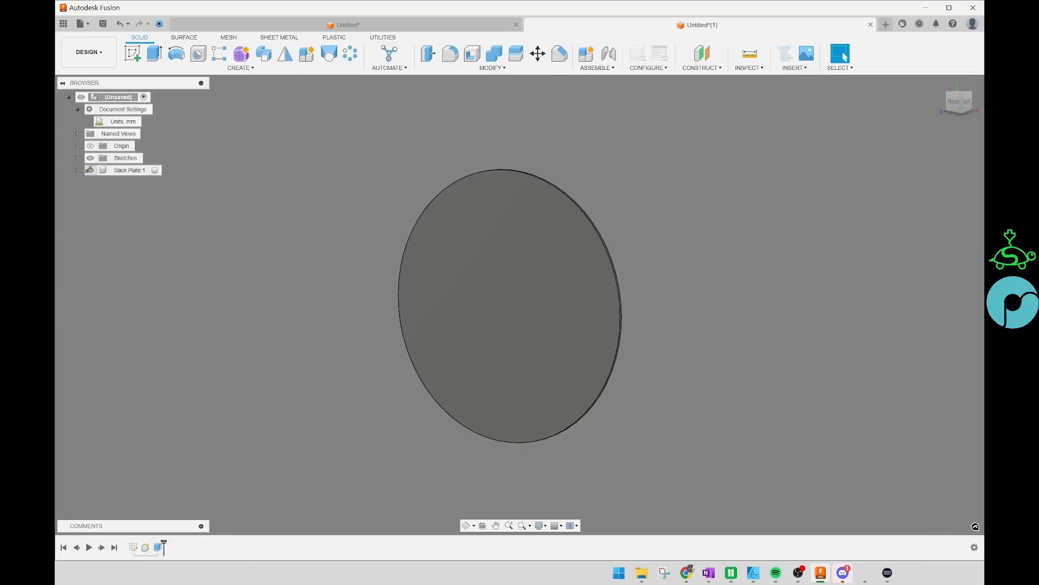
Step: Show the sketch with the two concentric circles again and hide the Back Plate component
click(77, 158)
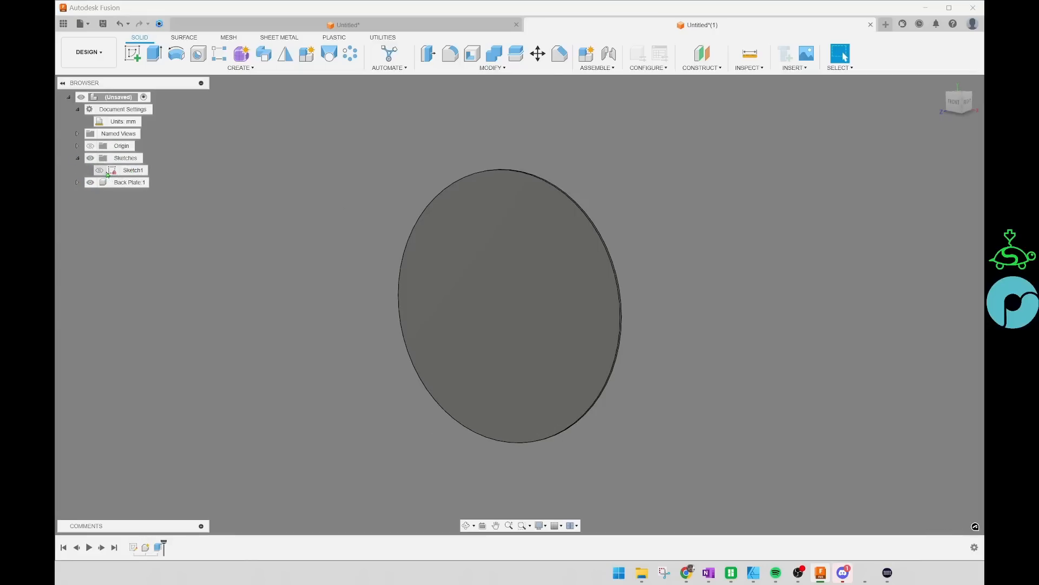
click(99, 171)
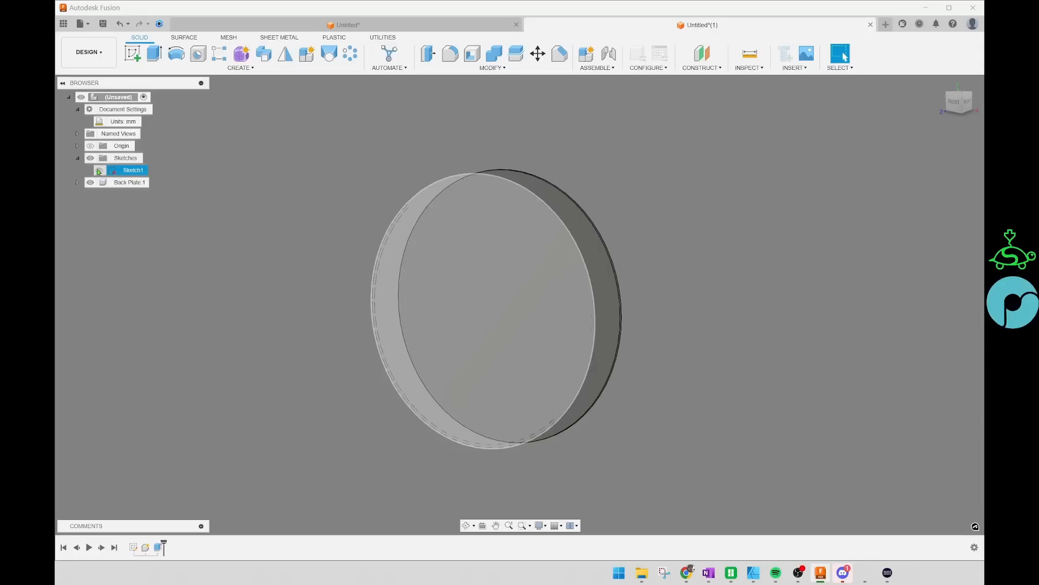
click(133, 171)
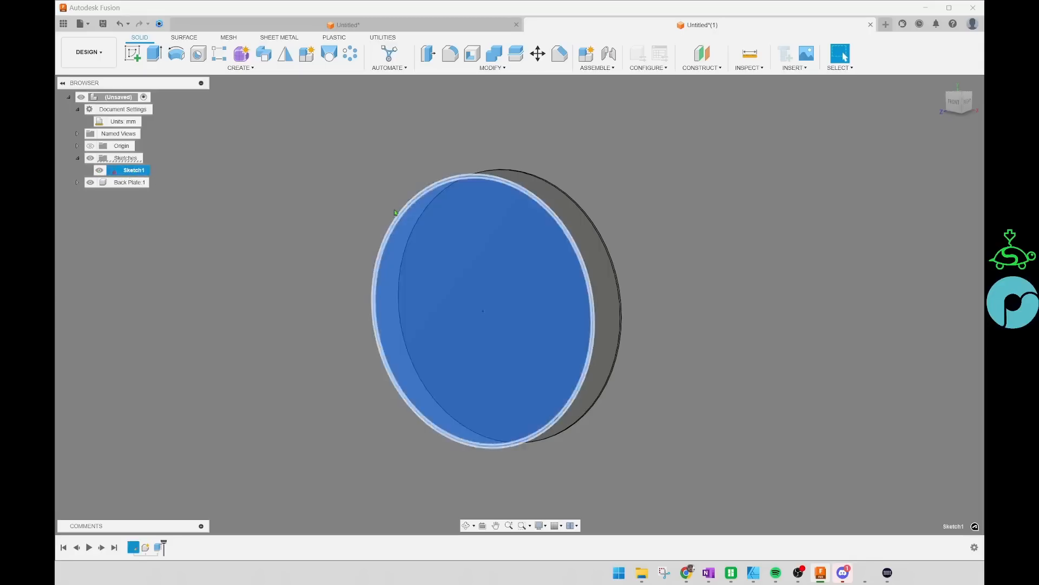
click(91, 183)
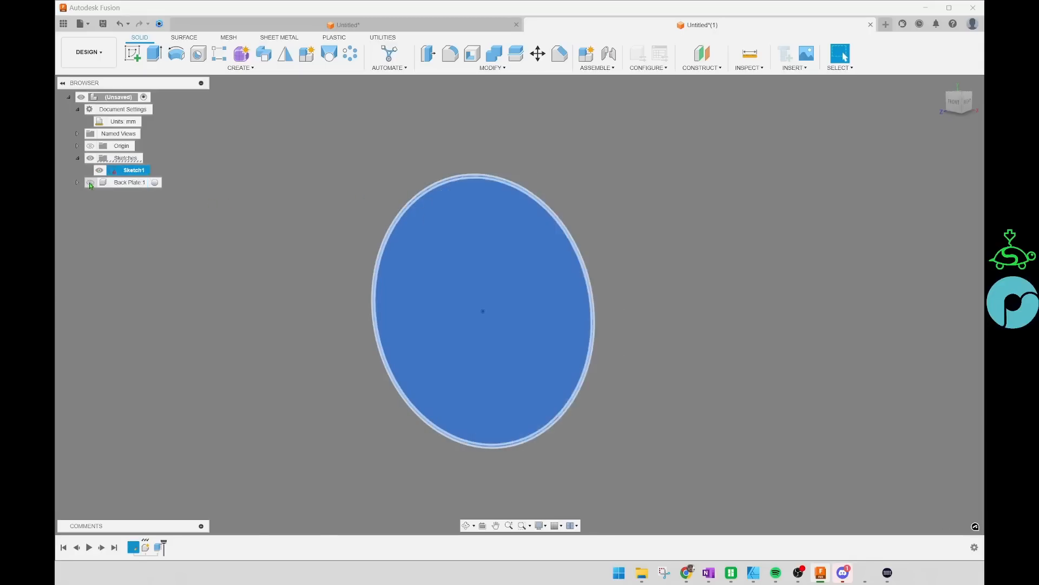
click(90, 183)
click(90, 183)
click(405, 167)
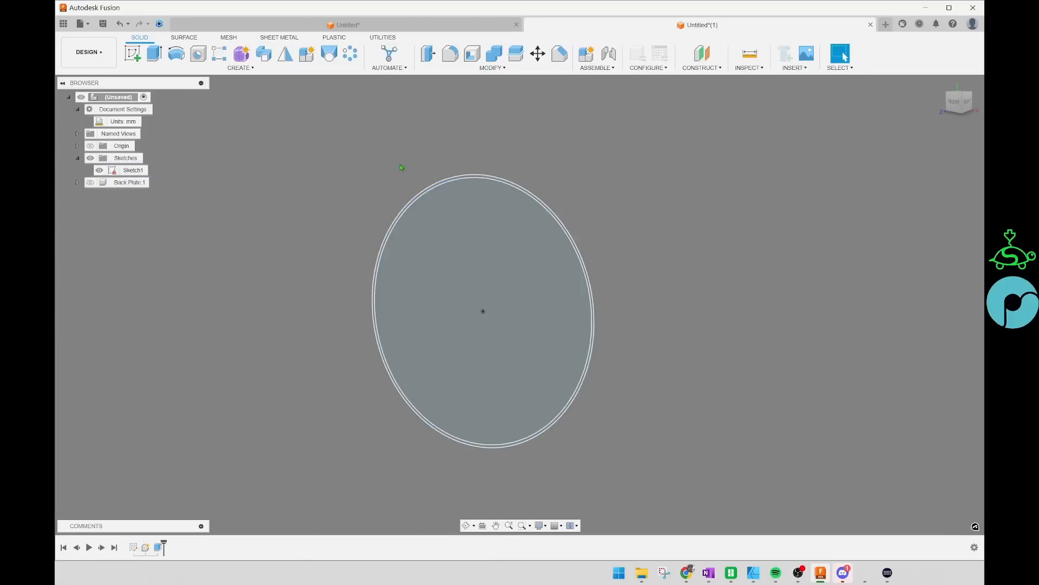
Step: Extrude the thin ring profile between the two circles by -38 mm as a new component
scroll(568, 227, up, 6)
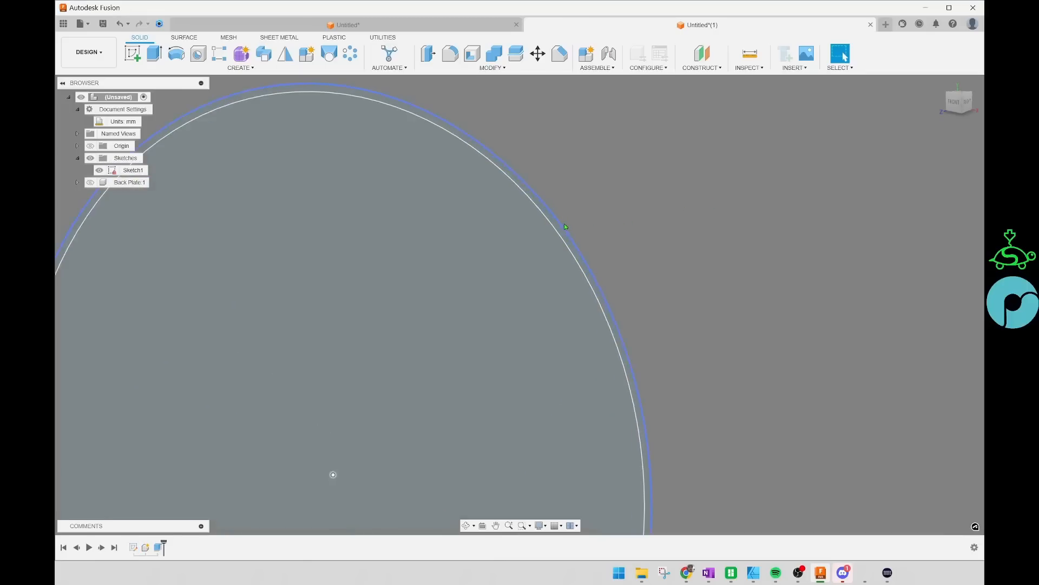
click(551, 249)
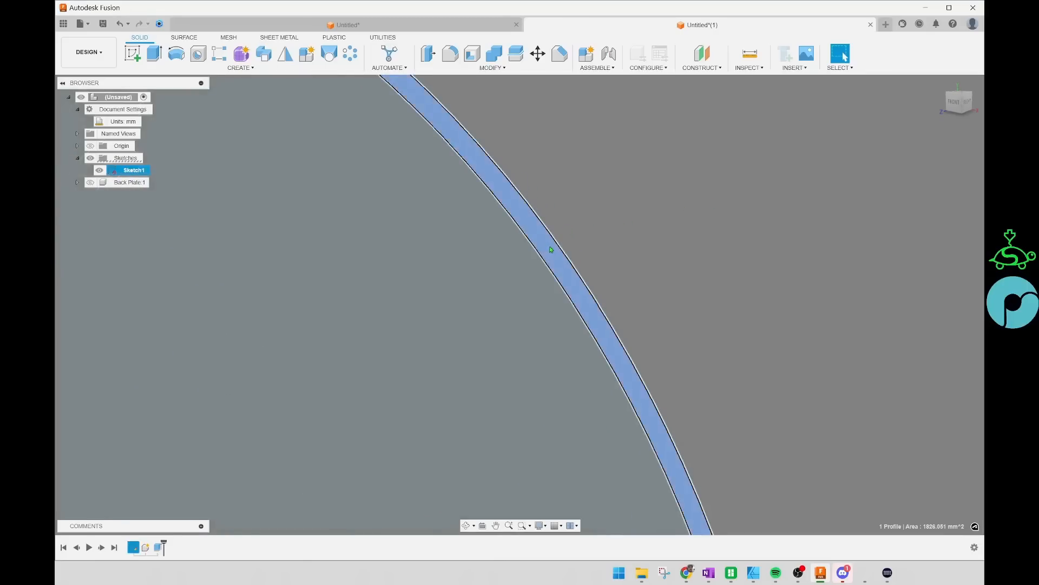
scroll(547, 243, down, 8)
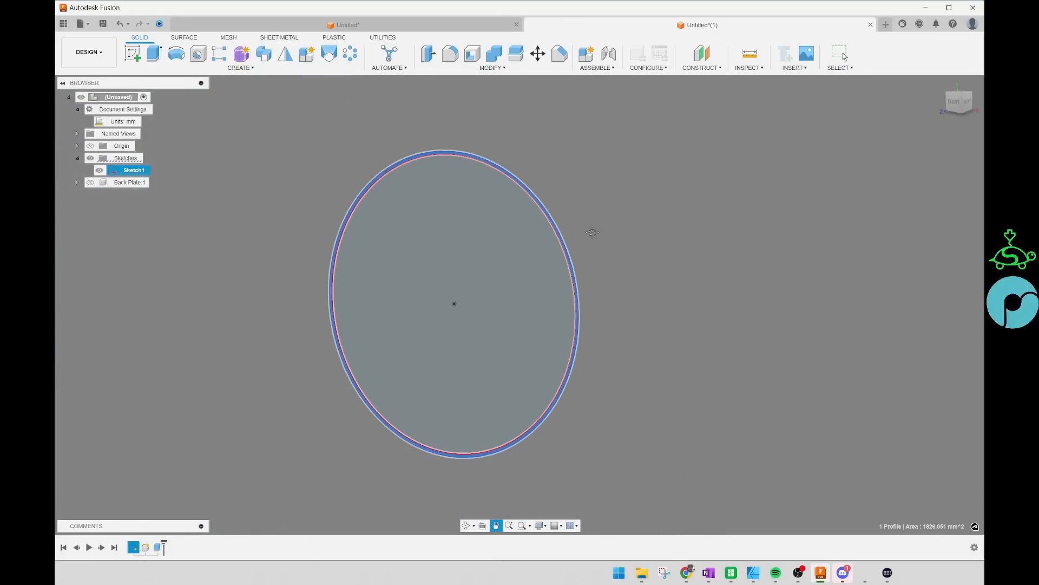
middle_drag(599, 223, 603, 219)
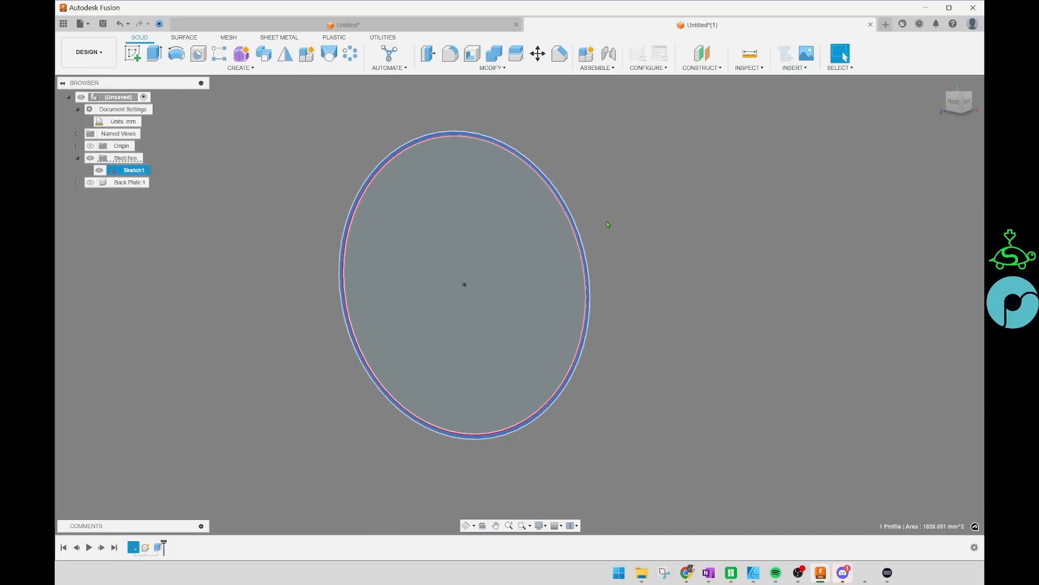
key(e)
key(BackSpace)
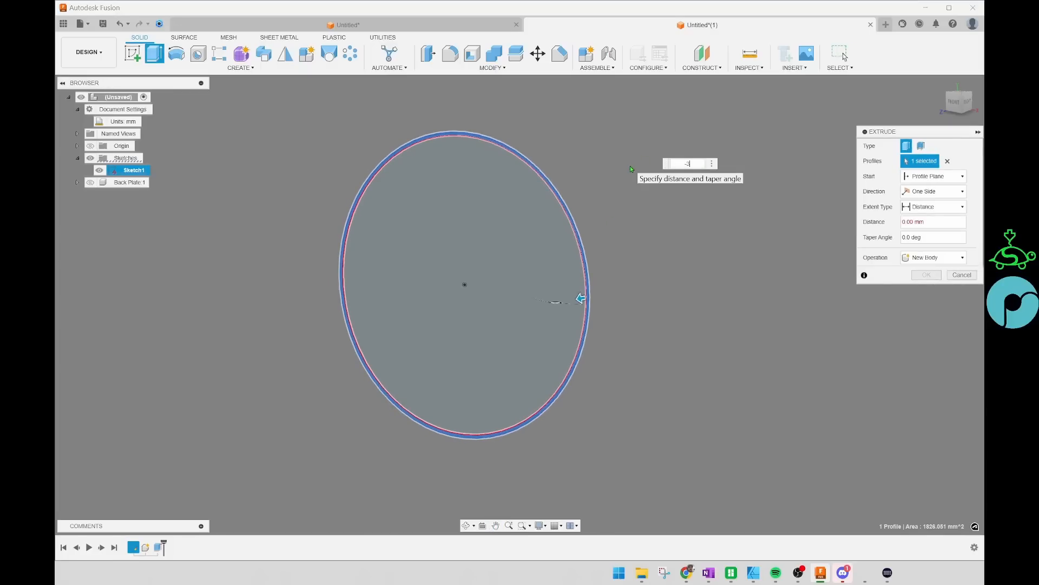
text(-38)
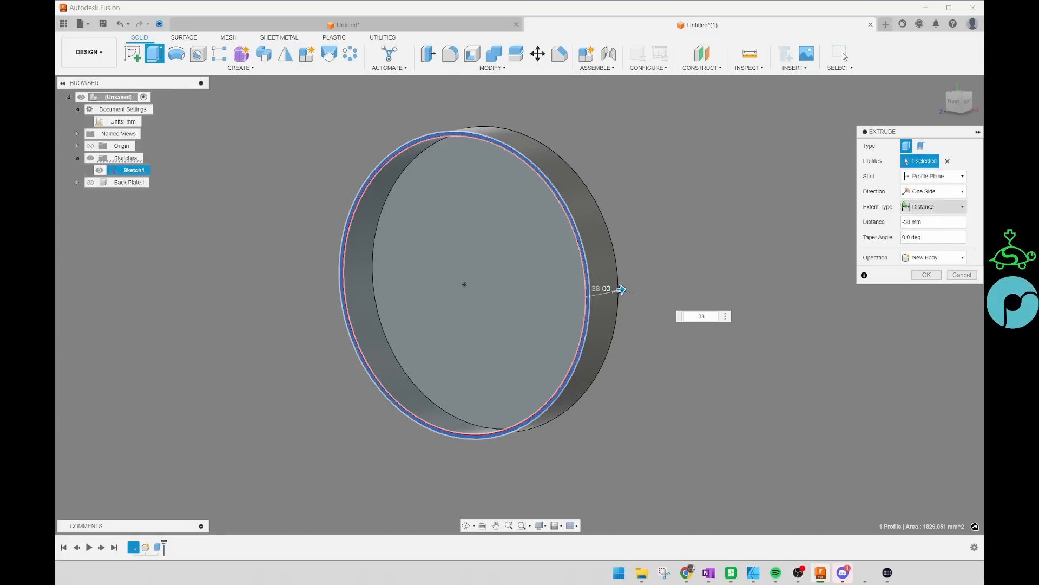
click(930, 258)
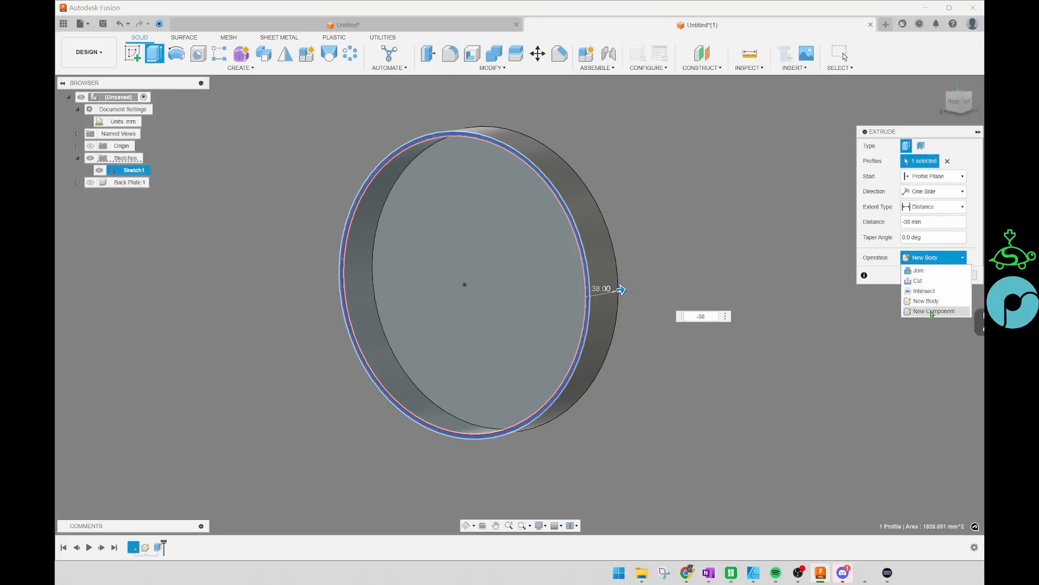
click(934, 311)
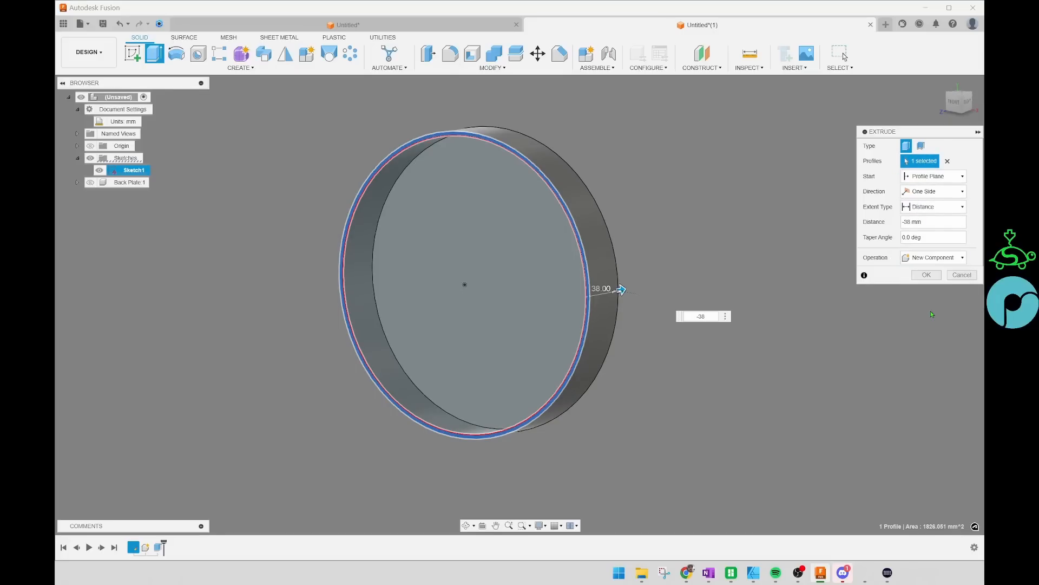
click(926, 275)
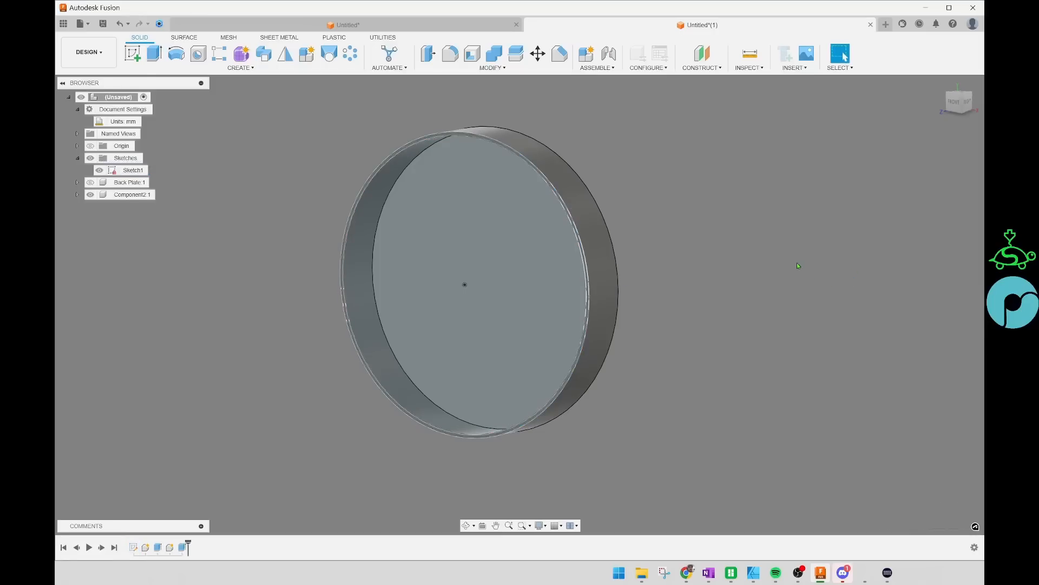
Step: Rename the extruded ring component as BLACK and clear the selection
middle_drag(755, 258, 771, 269)
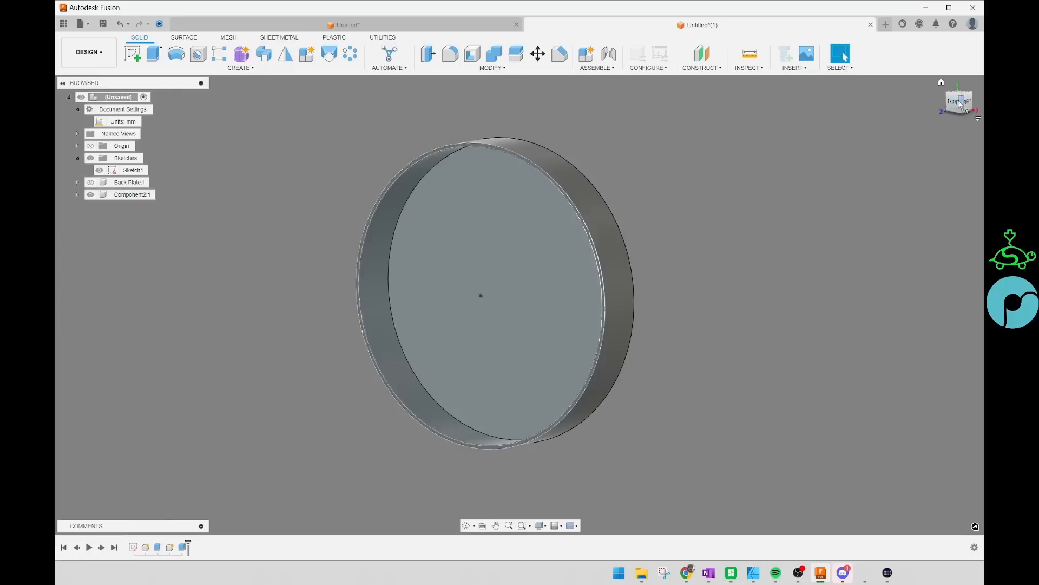
click(126, 197)
click(127, 197)
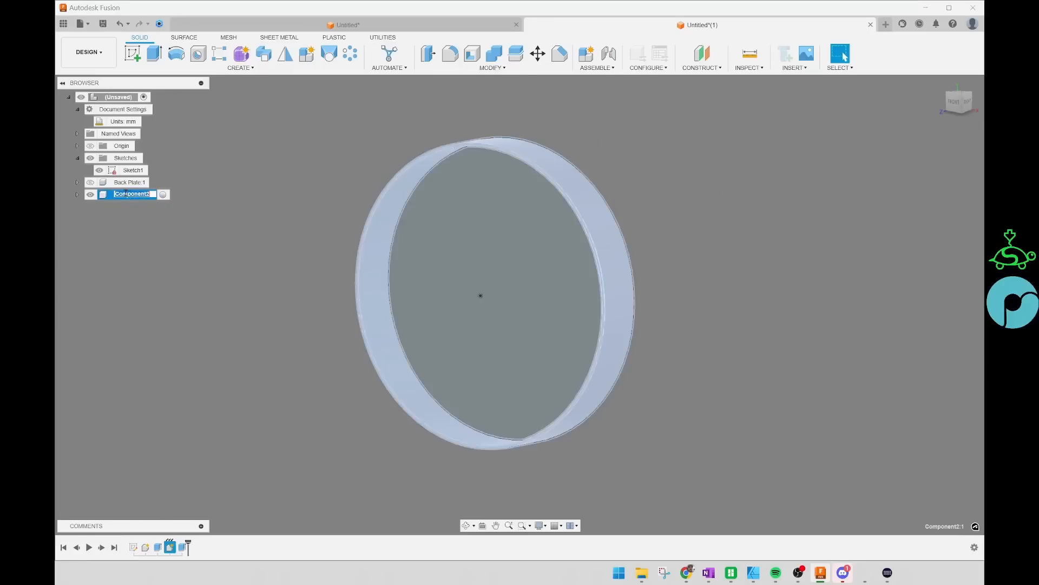
text(BLACK)
key(Return)
click(351, 146)
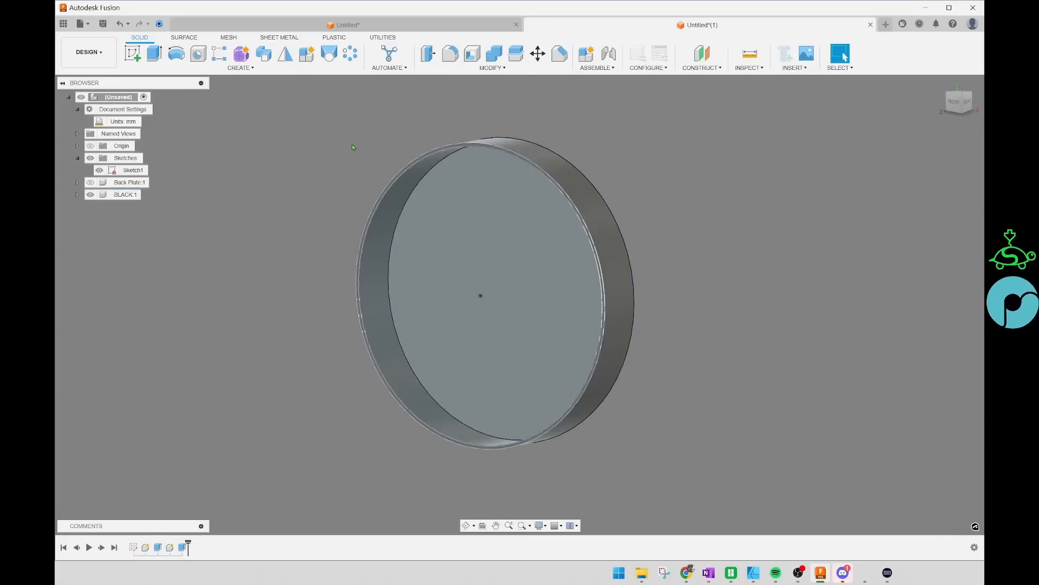
Step: Clear the BLACK component selection and hide the original sketch with the two concentric circles
middle_drag(345, 151, 368, 152)
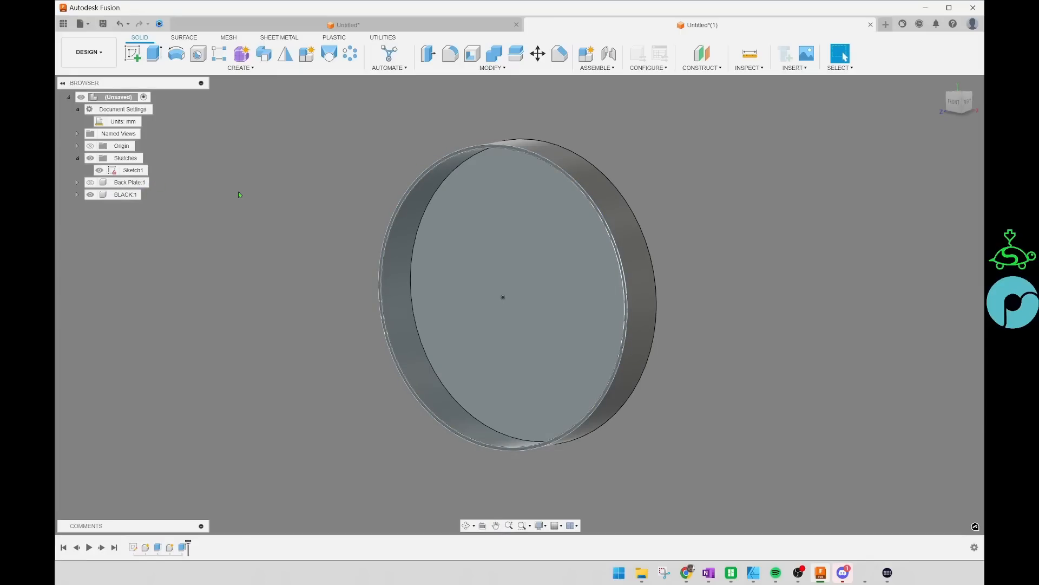
click(125, 196)
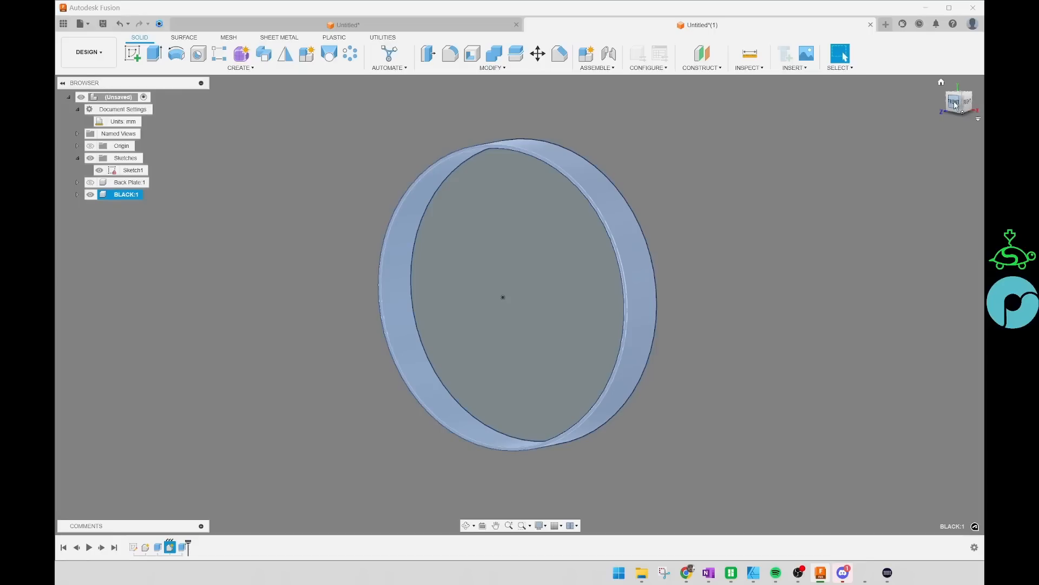
click(726, 200)
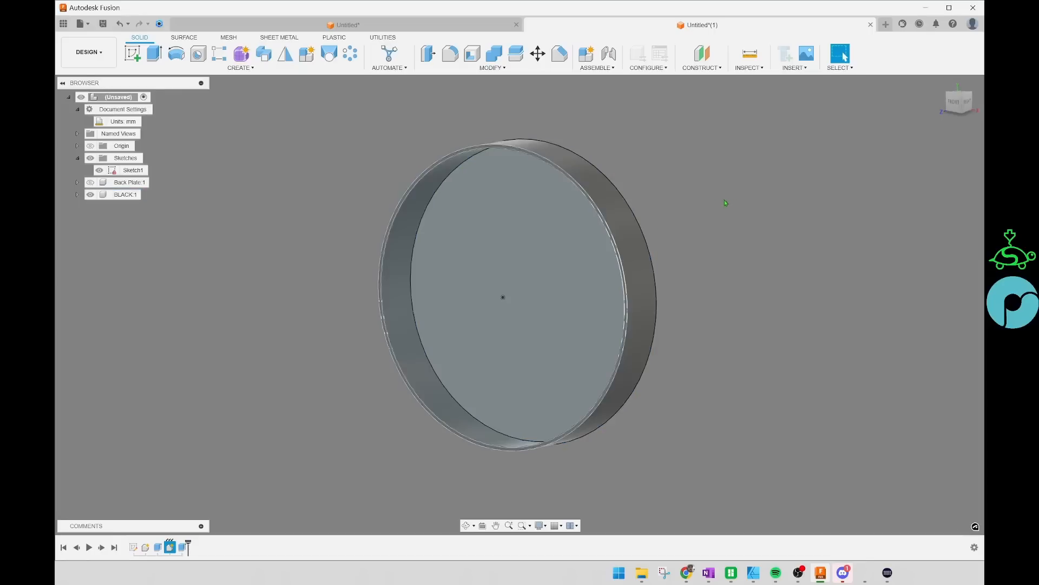
click(101, 171)
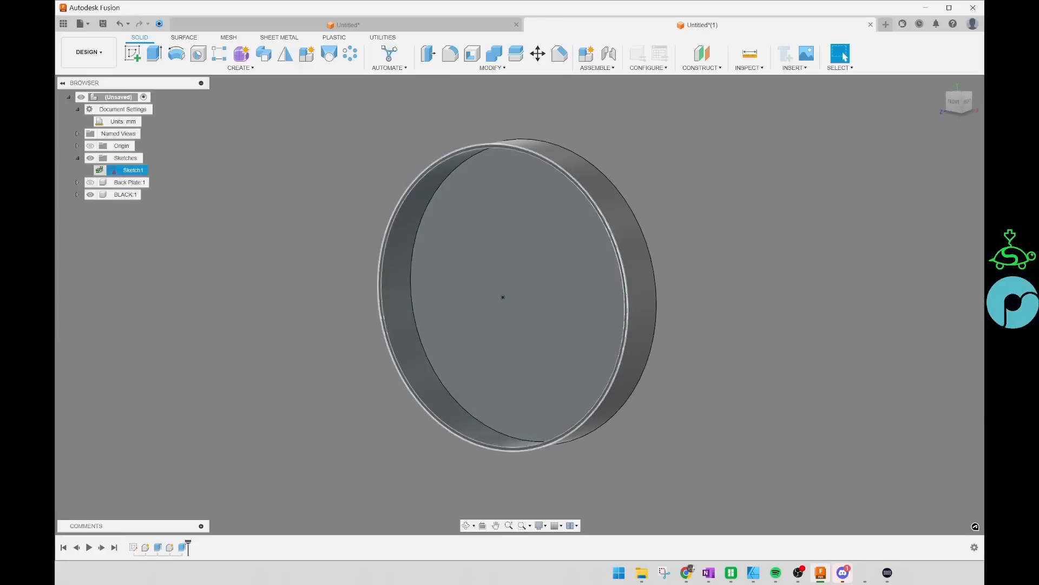
click(99, 170)
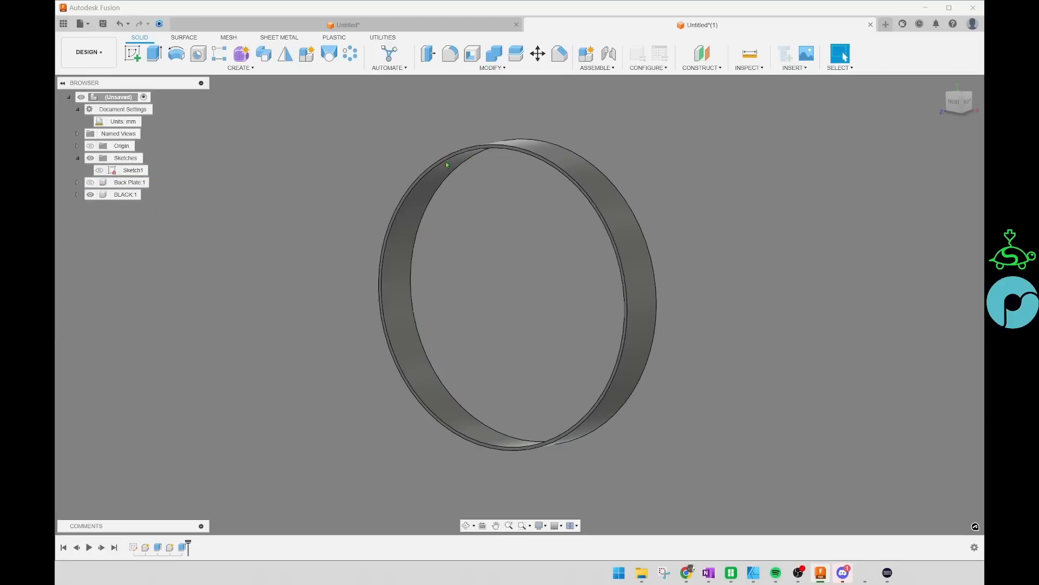
Step: Create a new sketch on the thin annular face at the back of the BLACK ring
shift+middle_drag(849, 229, 734, 227)
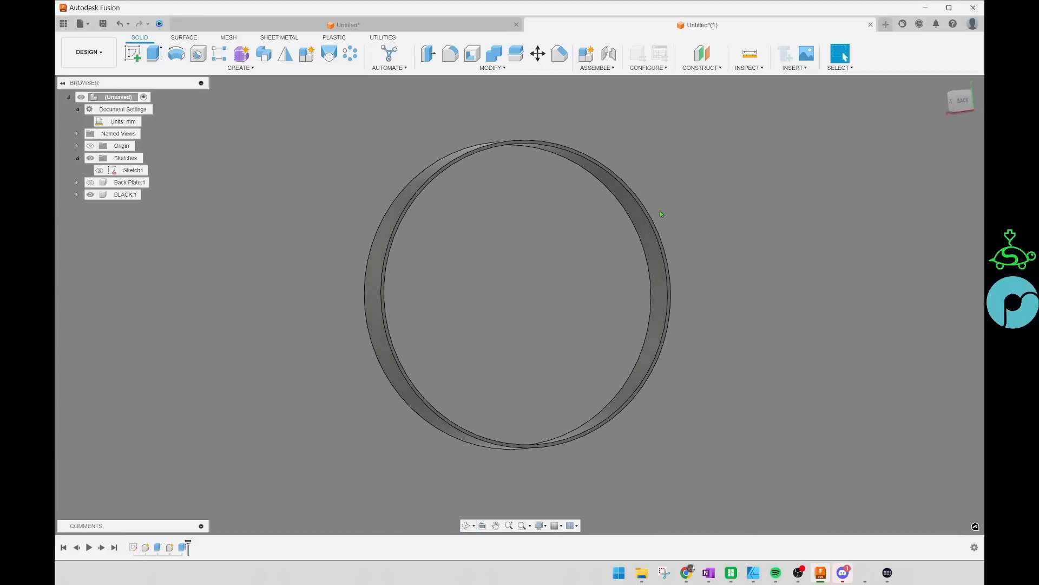
scroll(461, 176, up, 10)
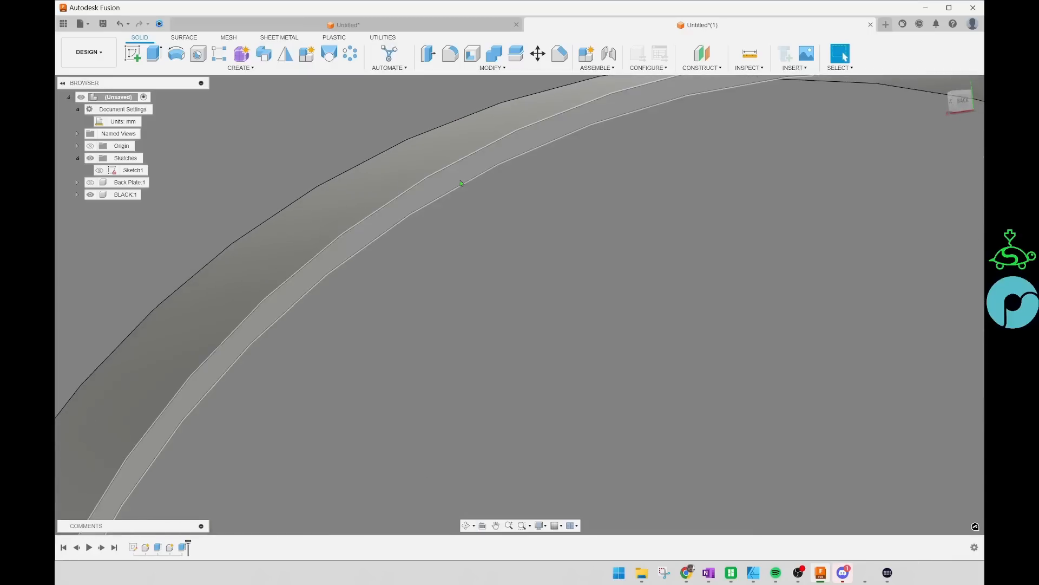
click(440, 182)
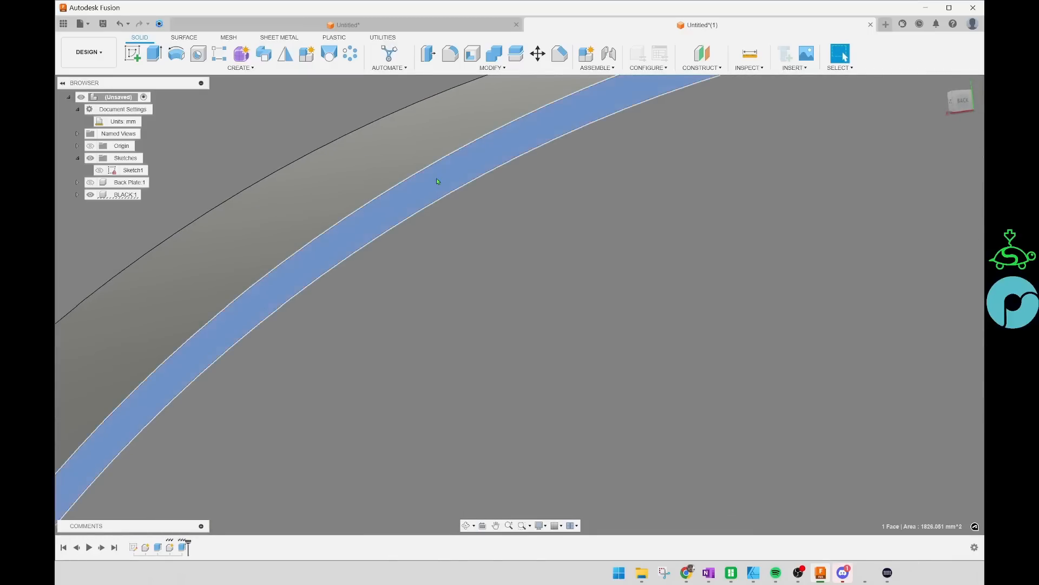
click(133, 54)
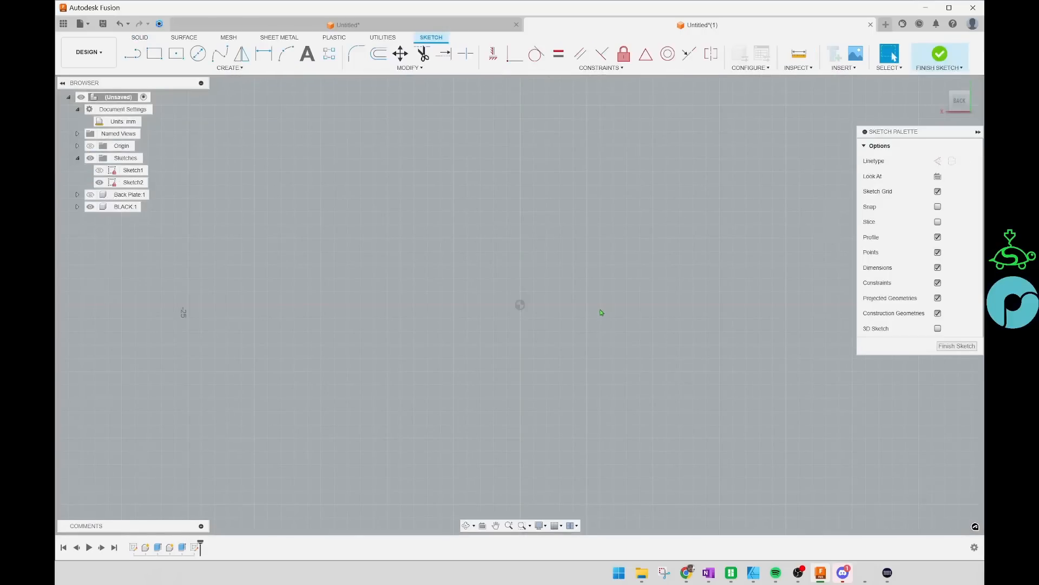
Step: Project the ring's annular end face into the new sketch with the projection link enabled
scroll(601, 313, down, 5)
scroll(504, 245, up, 8)
scroll(488, 271, down, 6)
shift+middle_drag(509, 277, 418, 272)
scroll(522, 227, up, 5)
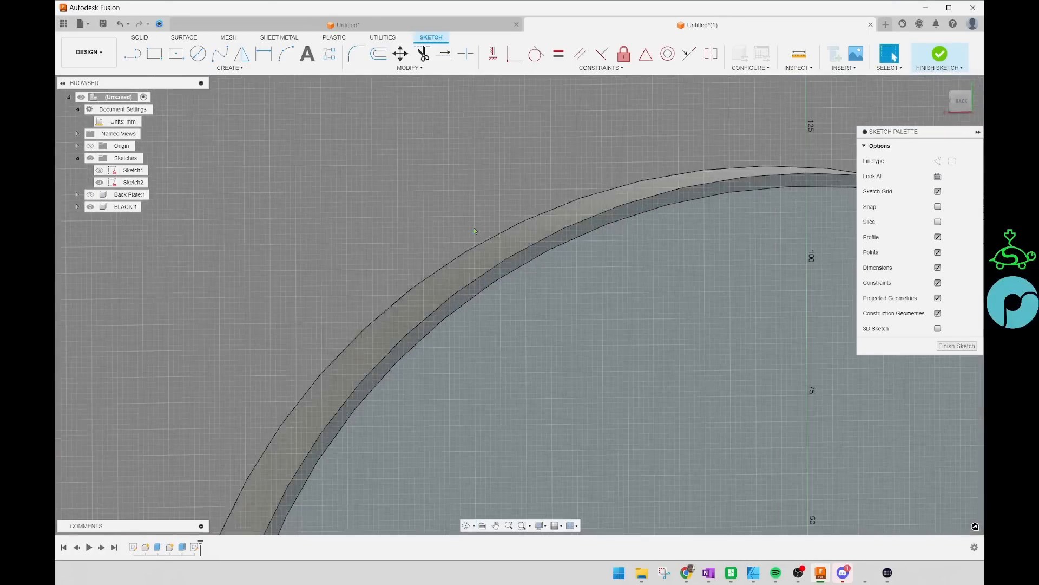
scroll(473, 230, up, 2)
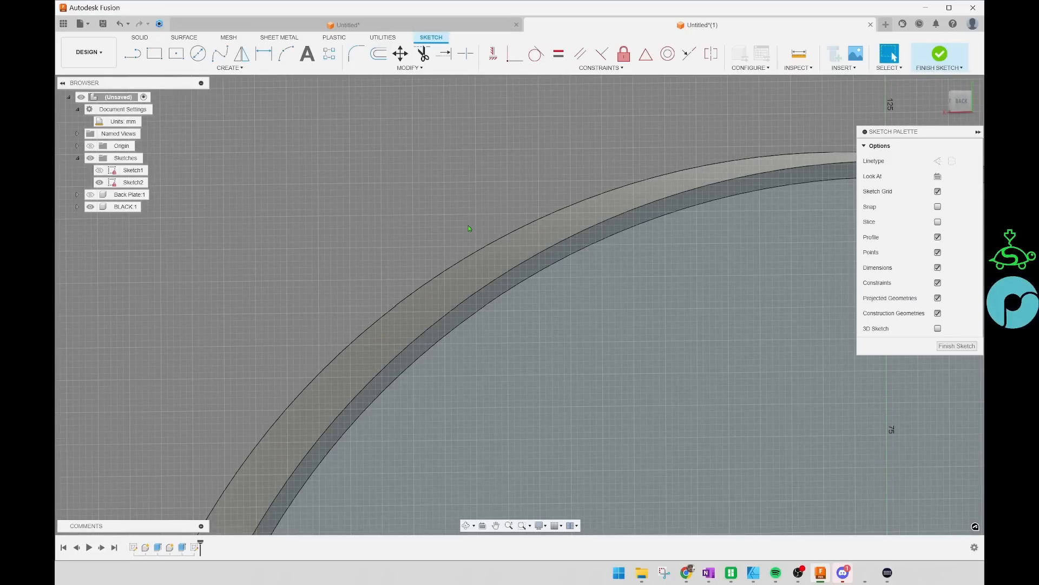
key(p)
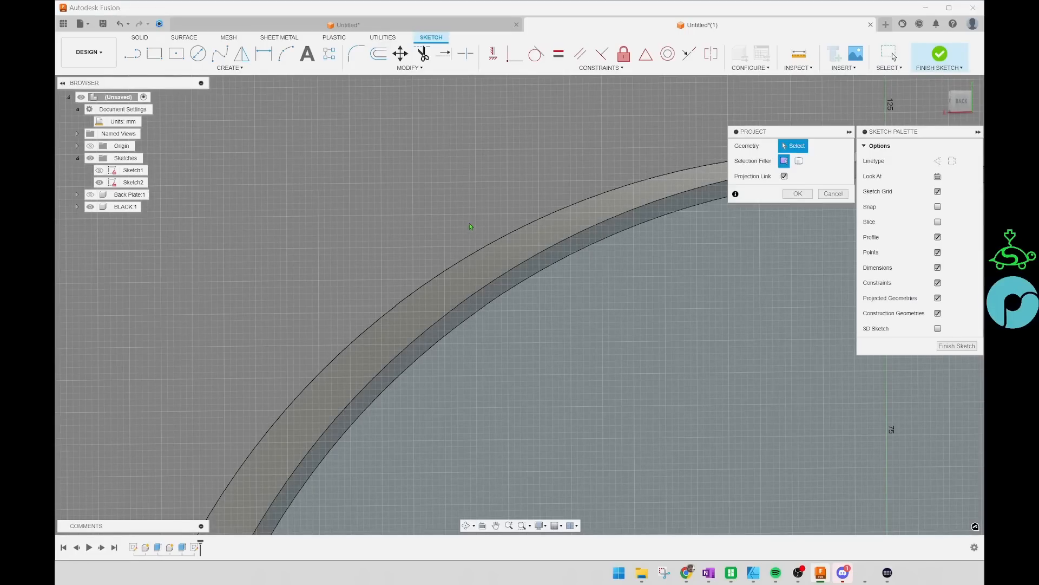
click(533, 269)
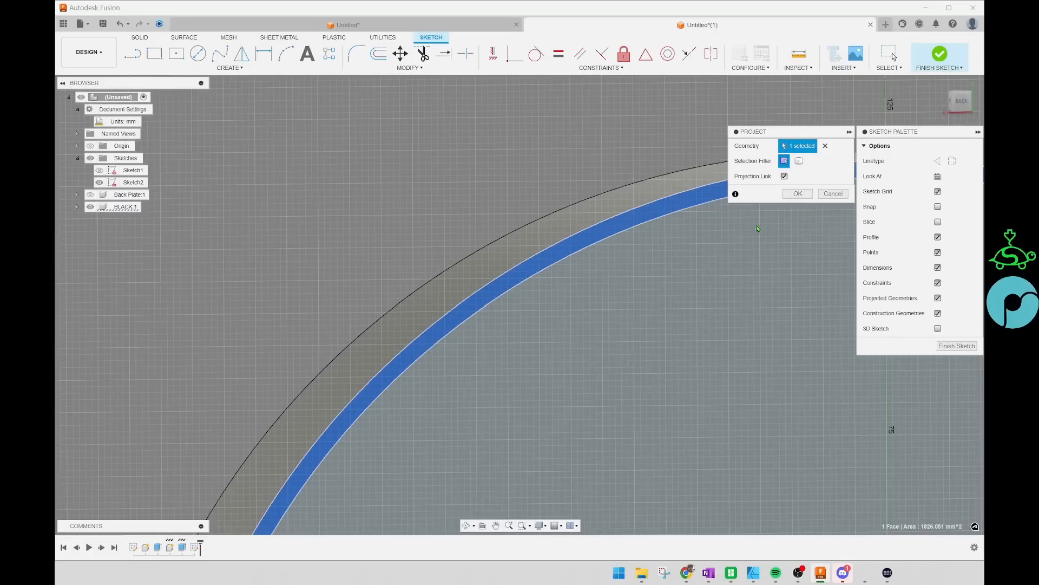
click(798, 193)
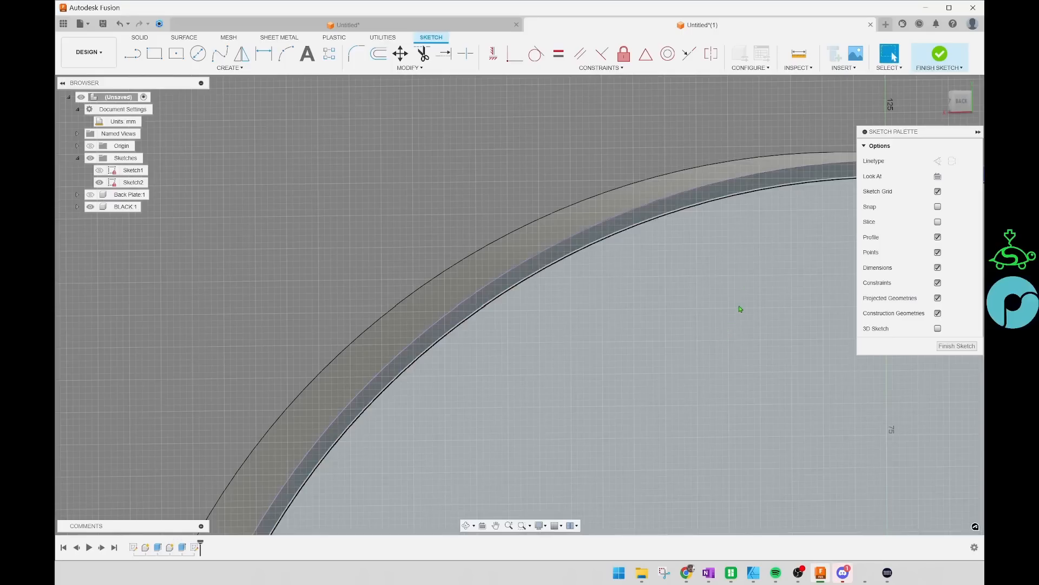
Step: Offset the projected inner circle by -2.5 mm towards the ring's centre
scroll(736, 319, down, 3)
middle_drag(730, 361, 553, 240)
scroll(569, 244, down, 2)
mouse_move(573, 290)
middle_down()
mouse_move(587, 265)
mouse_move(608, 343)
mouse_move(609, 334)
middle_up()
scroll(588, 265, up, 4)
mouse_move(715, 348)
middle_down()
mouse_move(599, 251)
mouse_move(476, 199)
middle_up()
mouse_move(534, 273)
middle_down()
mouse_move(563, 311)
mouse_move(568, 280)
mouse_move(547, 282)
middle_up()
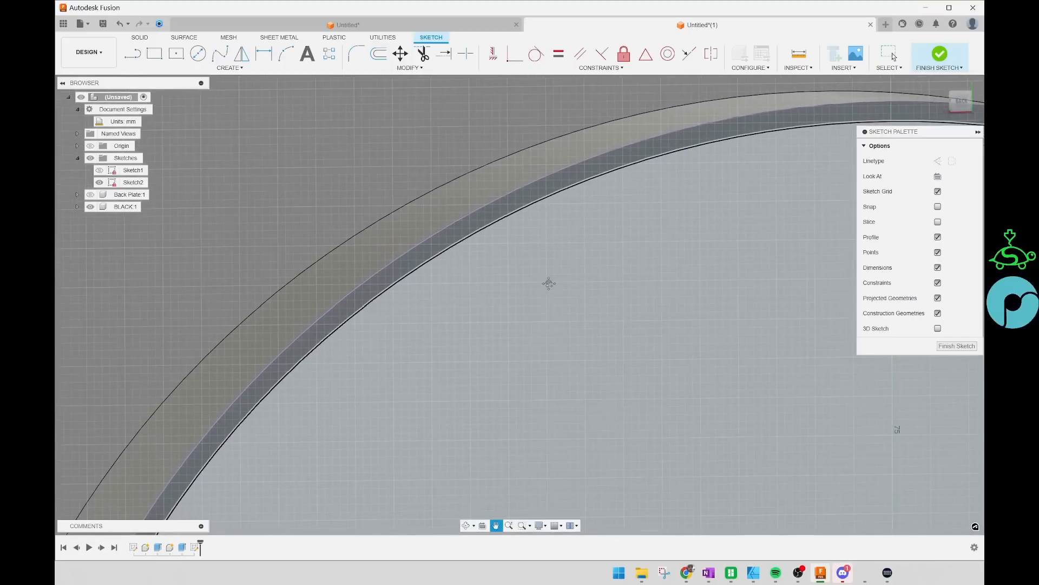
key(o)
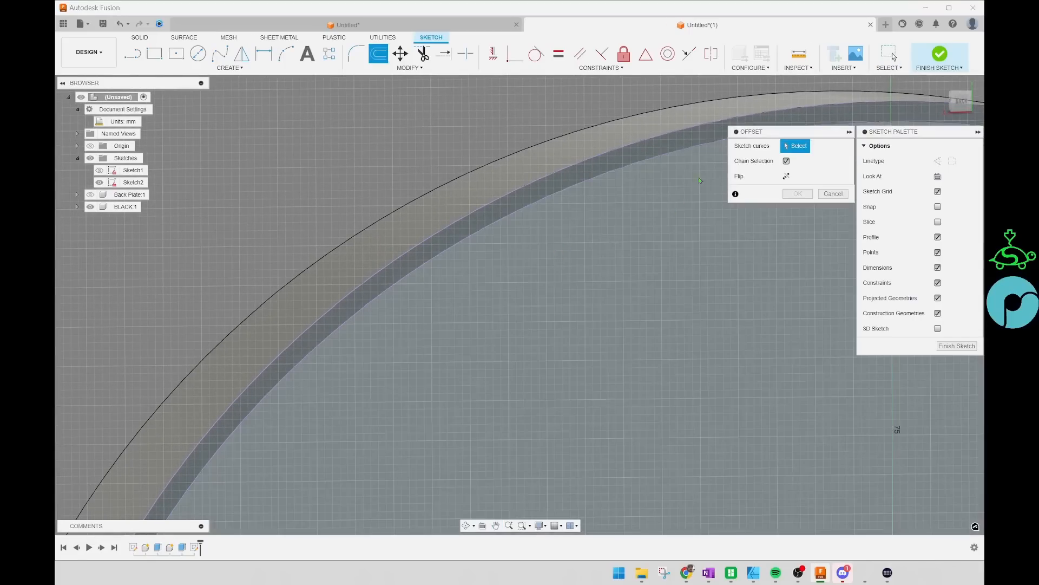
click(569, 189)
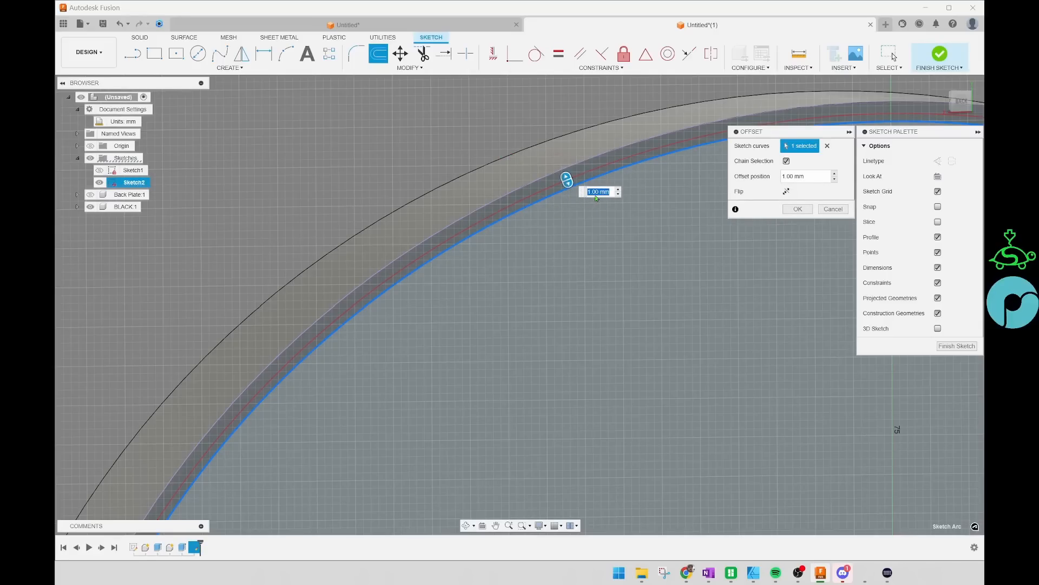
key(BackSpace)
text(-2.5)
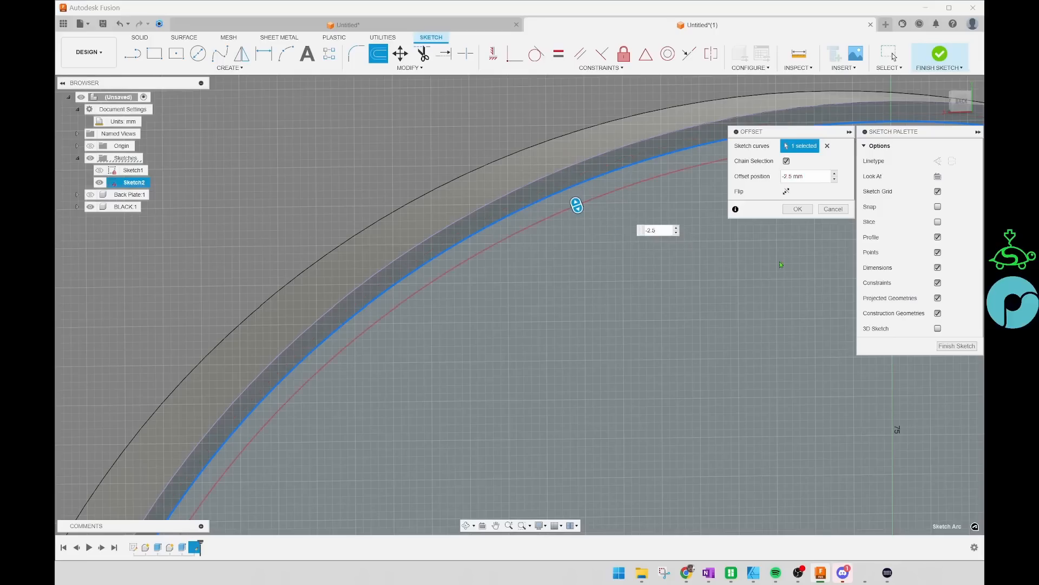
click(786, 191)
click(786, 192)
click(786, 192)
click(787, 192)
click(797, 209)
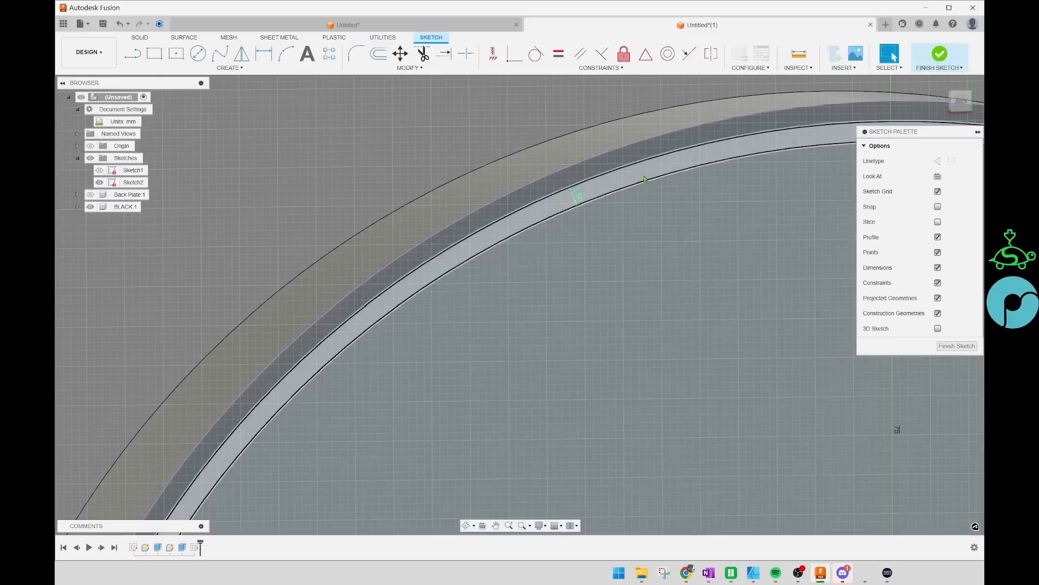
Step: Check the narrow profile between the inner circle and its offset, clear the selection and finish the sketch
click(645, 174)
scroll(581, 216, down, 4)
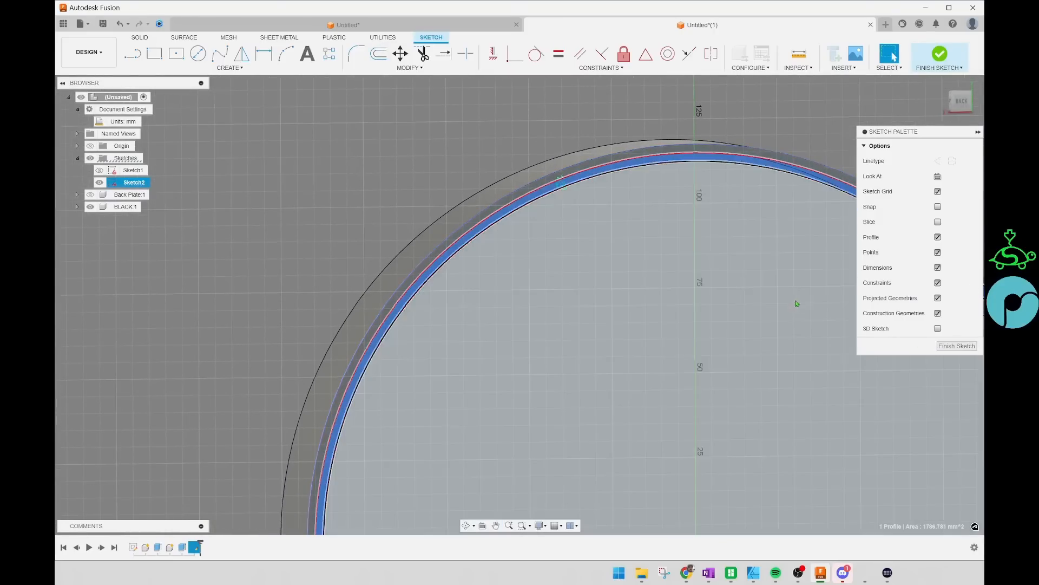
scroll(796, 304, down, 3)
middle_drag(796, 304, 661, 225)
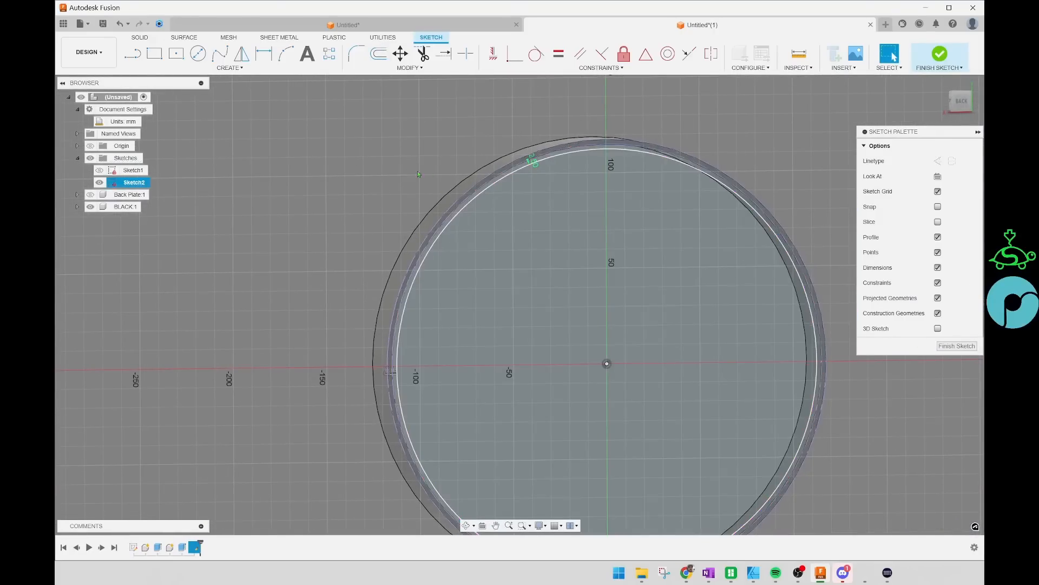
key(Escape)
click(938, 345)
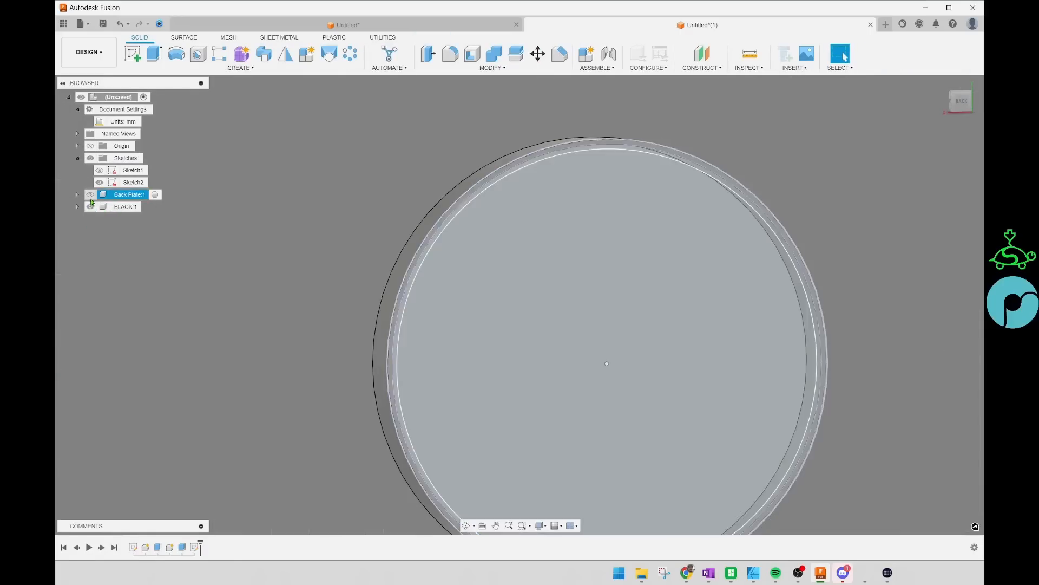
Step: Add the ABS (White) plastic from the Fusion appearance library to the appearances in this design
shift+middle_drag(312, 237, 370, 238)
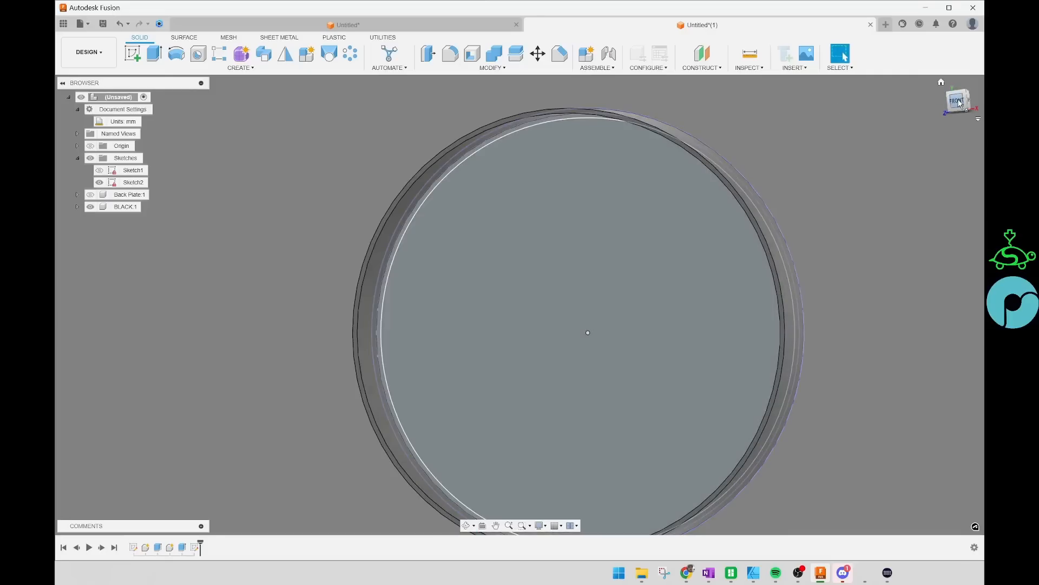
click(958, 102)
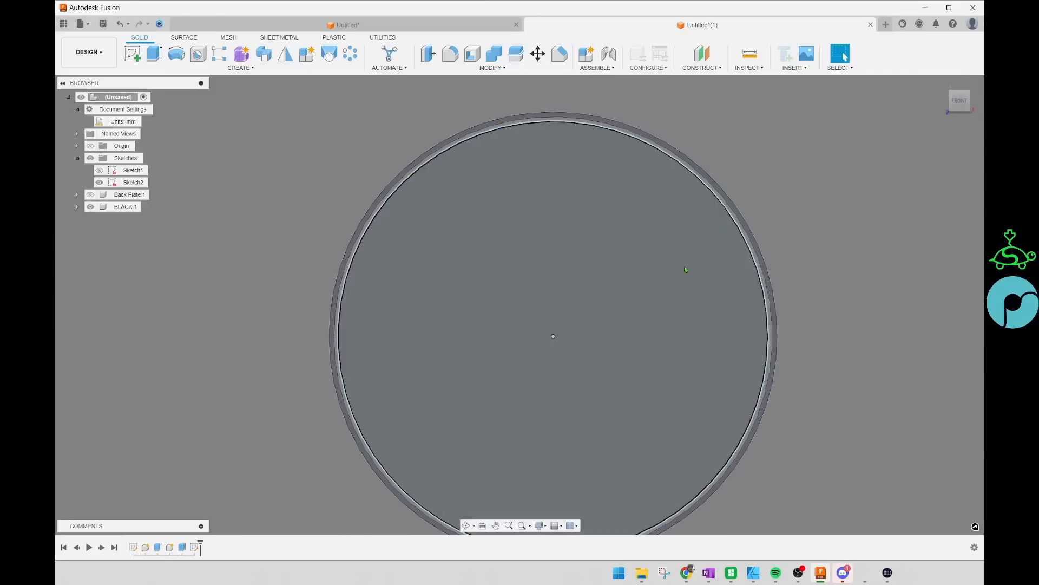
scroll(655, 306, down, 1)
middle_drag(654, 340, 533, 309)
shift+middle_drag(726, 244, 344, 235)
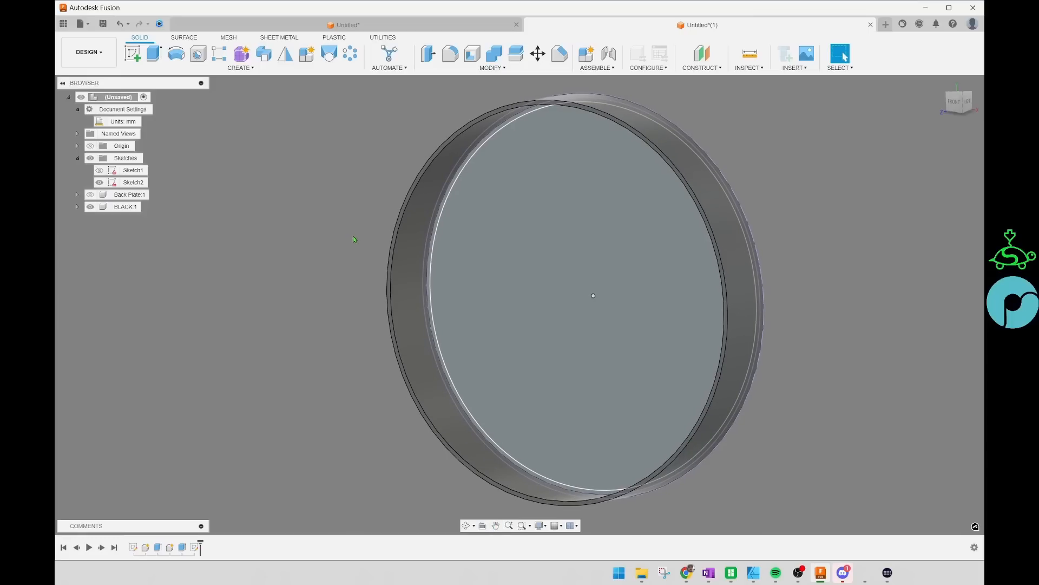
key(a)
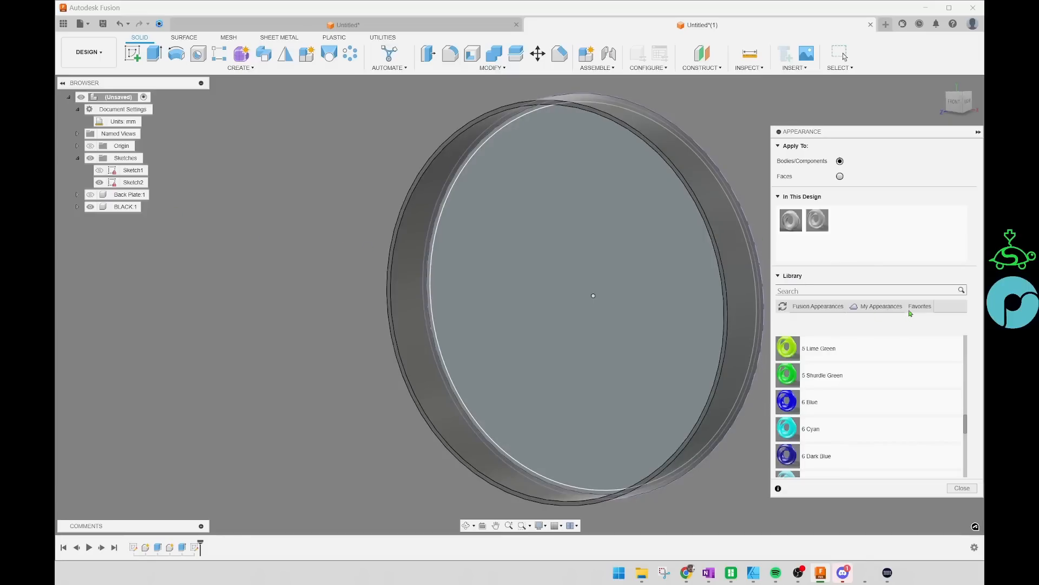
scroll(891, 390, up, 6)
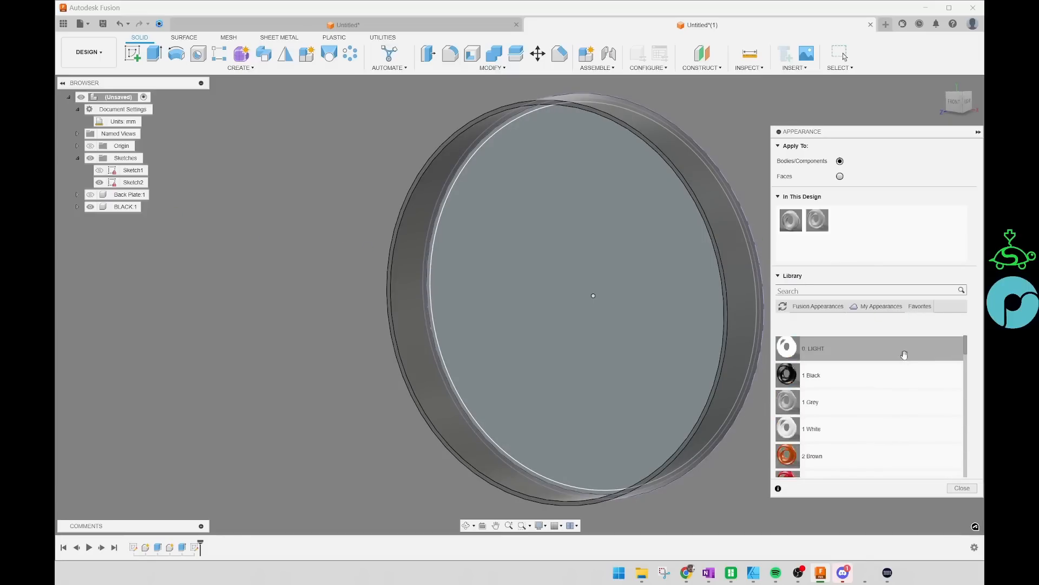
click(820, 307)
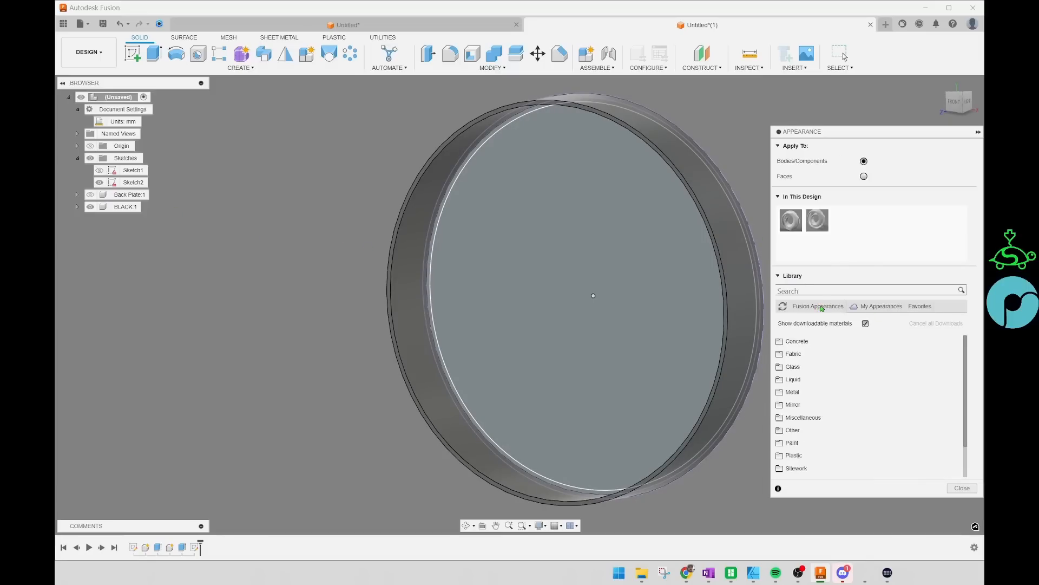
scroll(837, 404, down, 3)
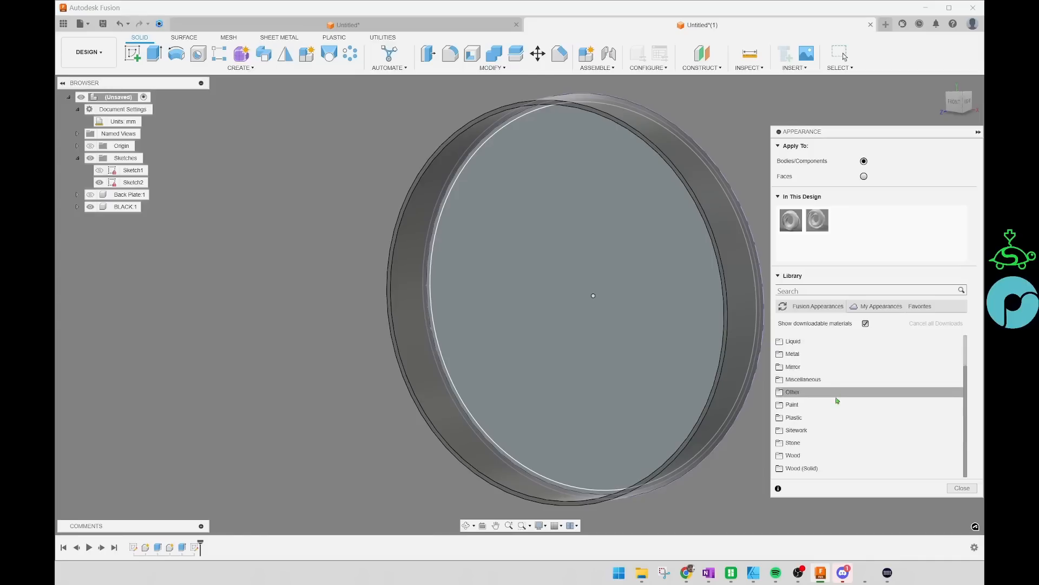
click(794, 418)
scroll(828, 415, down, 3)
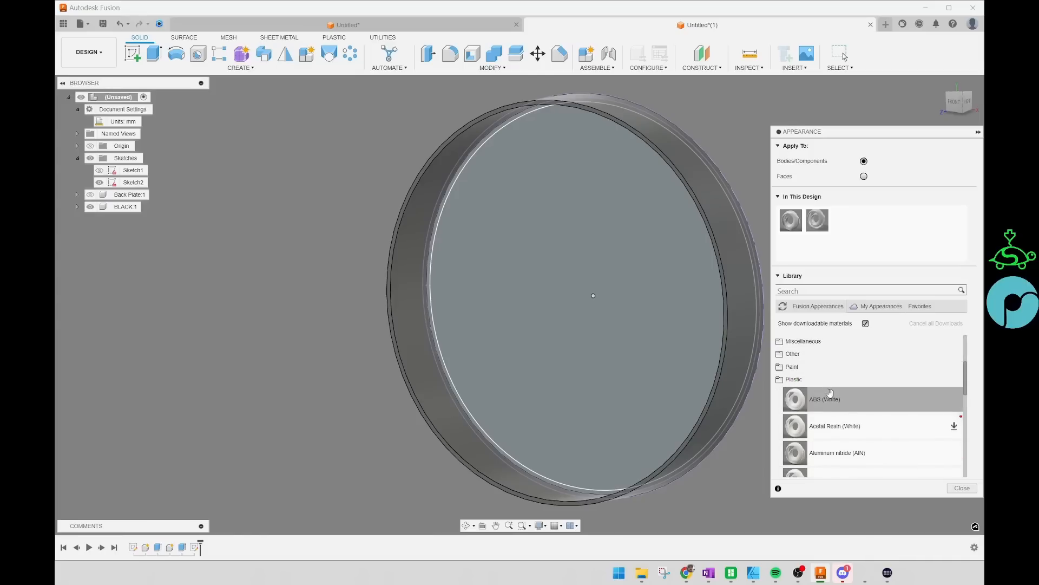
drag(817, 399, 844, 220)
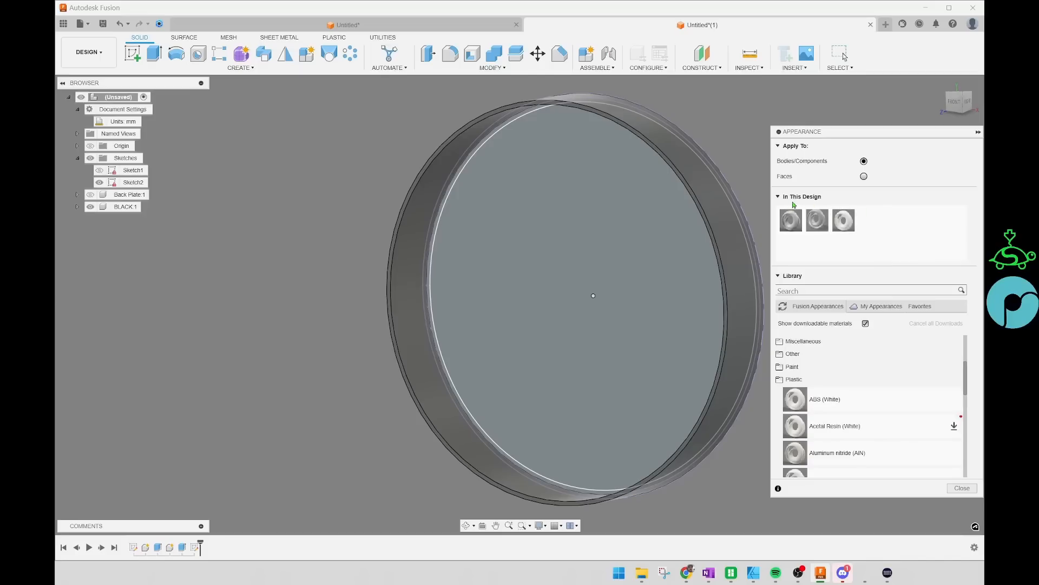
Step: Edit the ABS (White) appearance to a near-black colour of about RGB 54, 54, 50 and apply it to the BLACK component
right_click(850, 222)
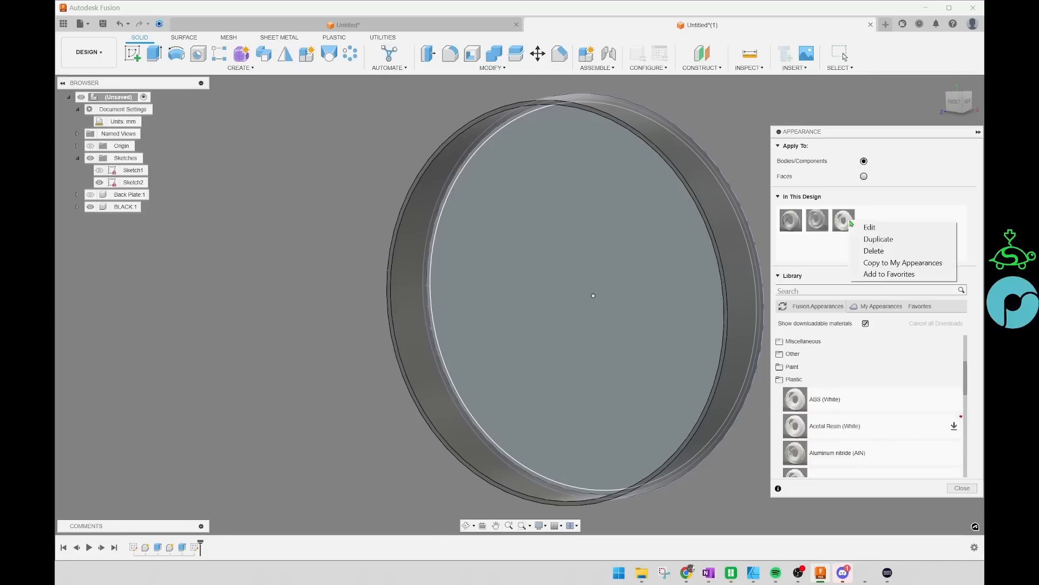
click(866, 227)
click(744, 230)
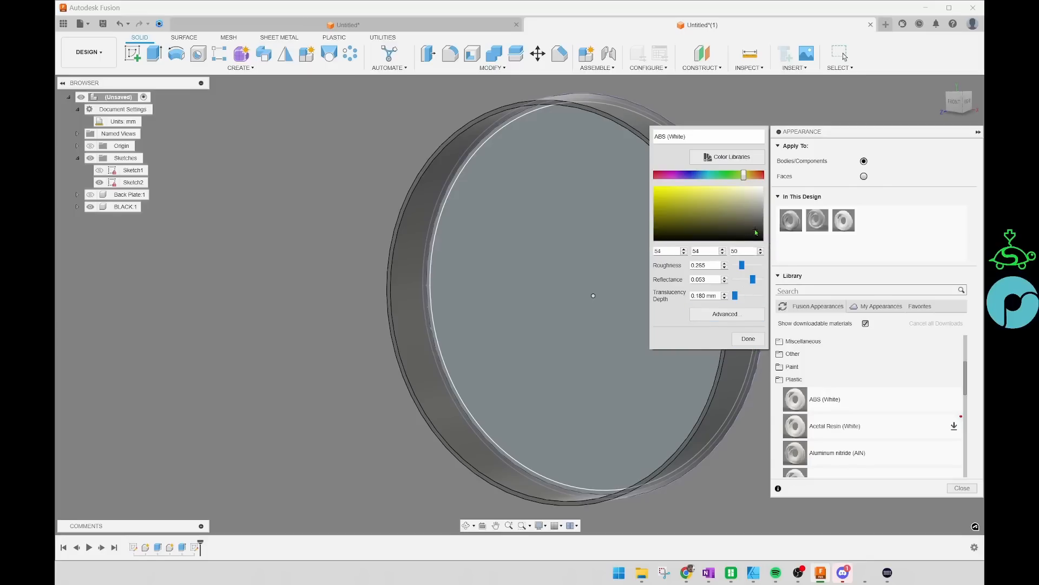
click(749, 338)
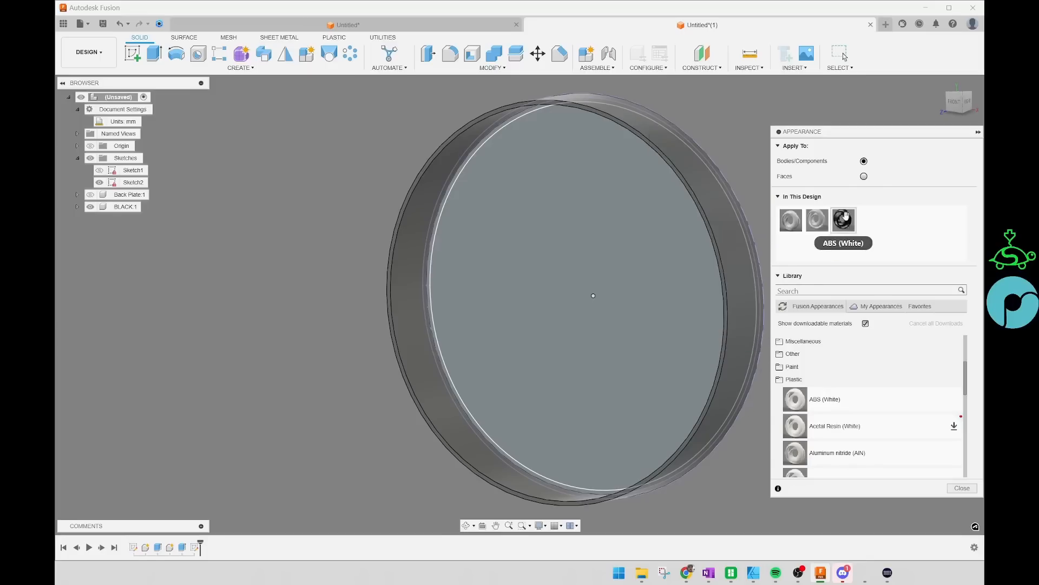
drag(842, 218, 127, 207)
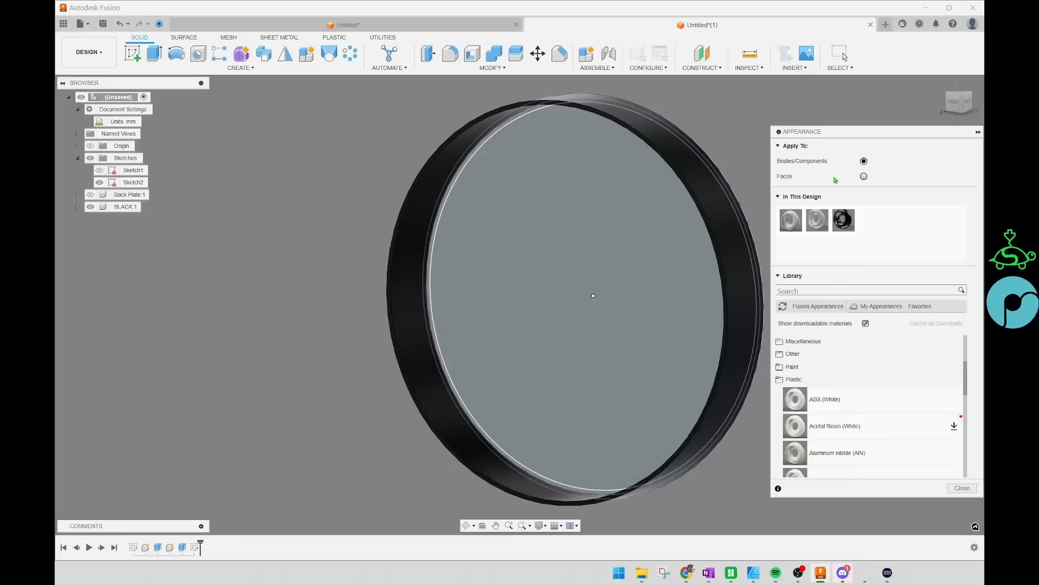
Step: Close the appearance settings, hide the BLACK component and show the Back Plate component
click(962, 487)
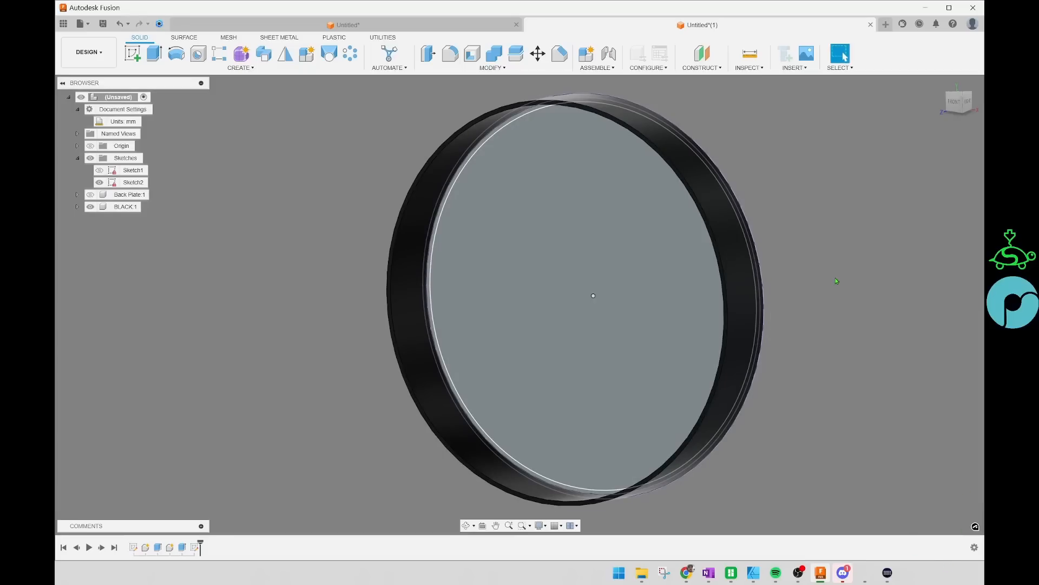
middle_drag(829, 287, 829, 299)
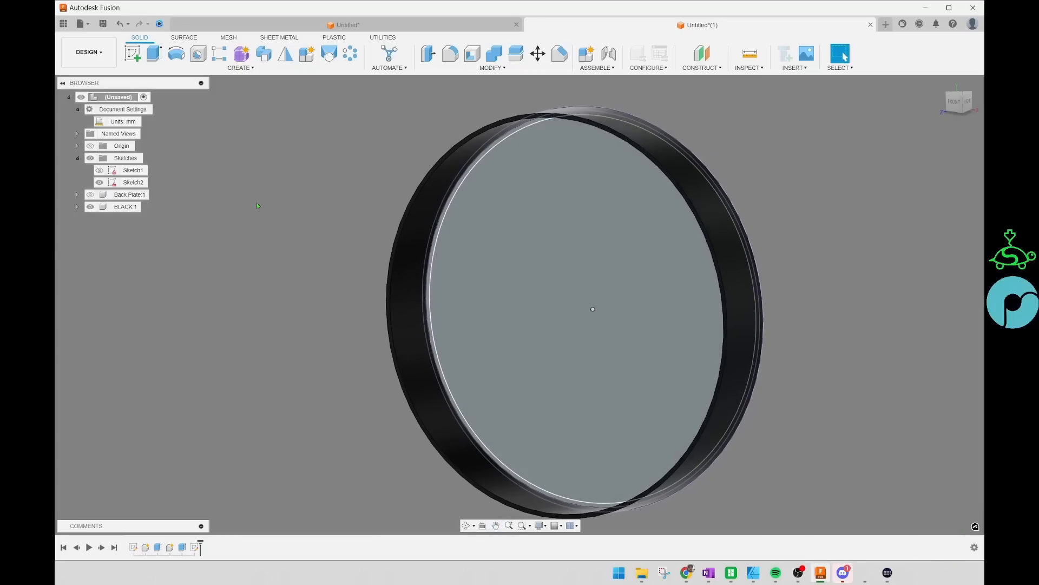
scroll(291, 225, down, 3)
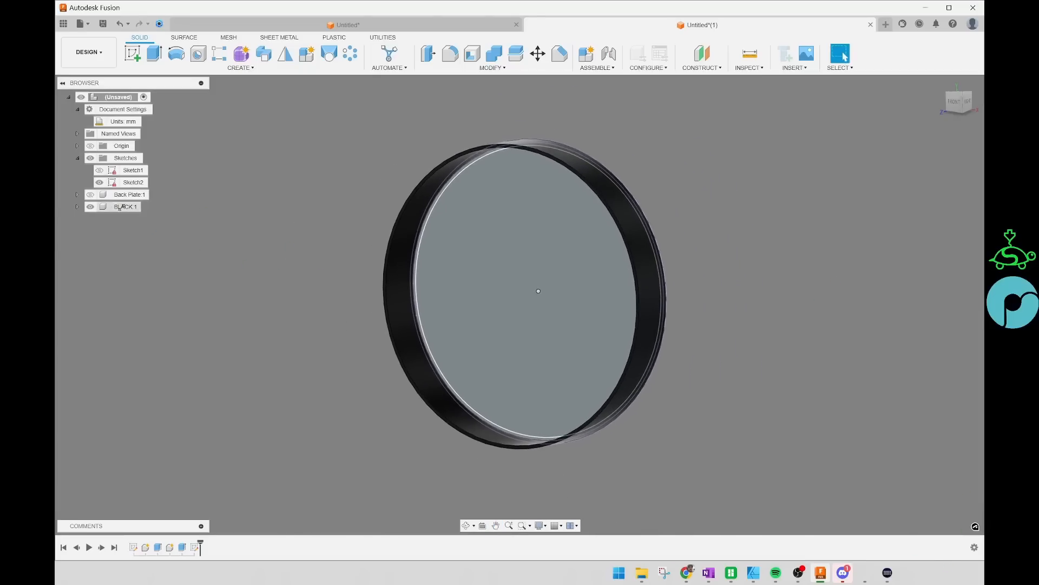
click(91, 208)
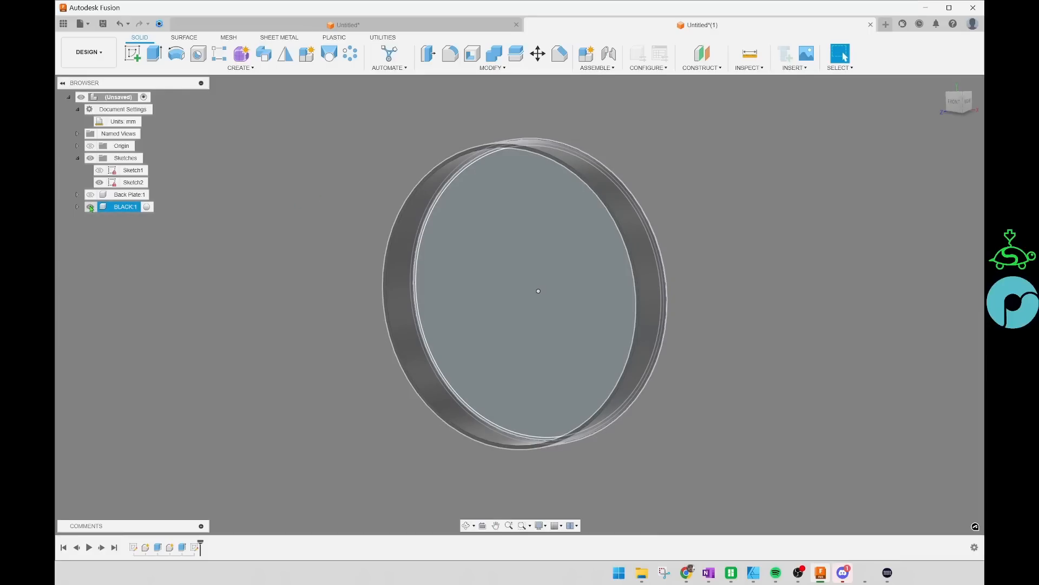
click(91, 208)
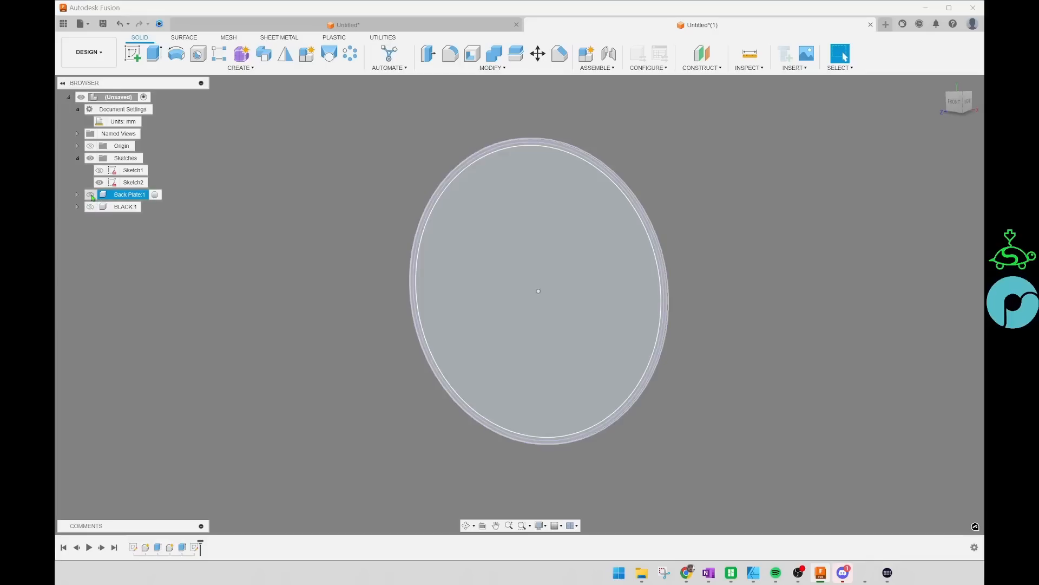
click(955, 102)
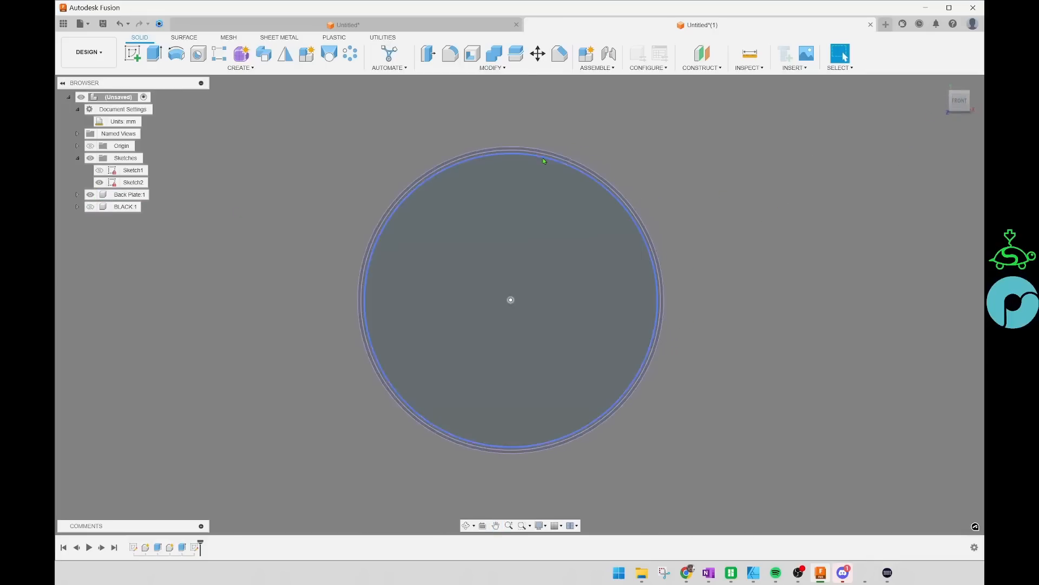
scroll(548, 163, up, 4)
scroll(562, 190, down, 4)
middle_drag(549, 250, 609, 232)
shift+middle_drag(840, 279, 810, 276)
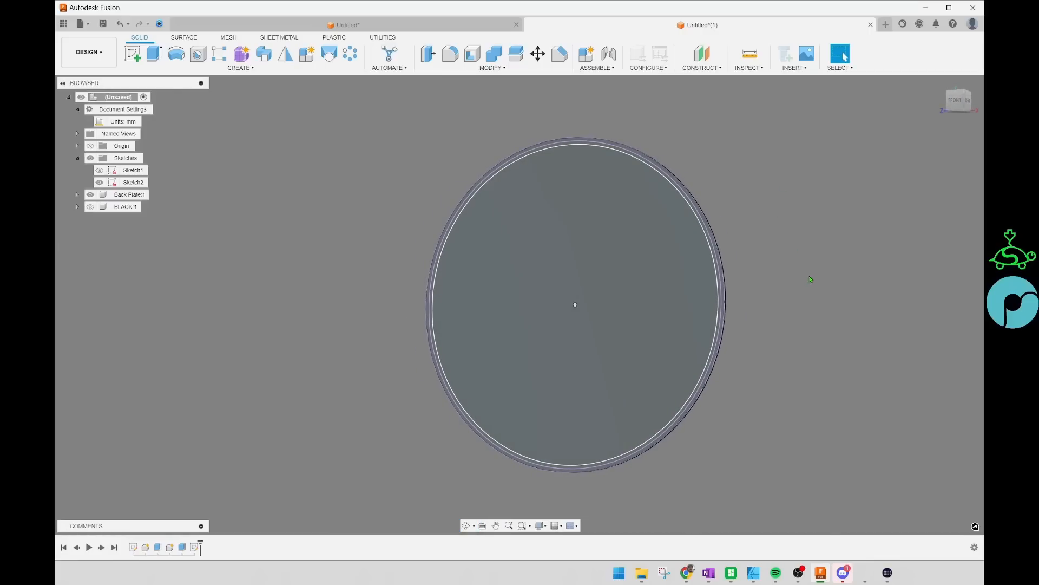
Step: Apply the design's near-black ABS appearance to the Back Plate component
key(a)
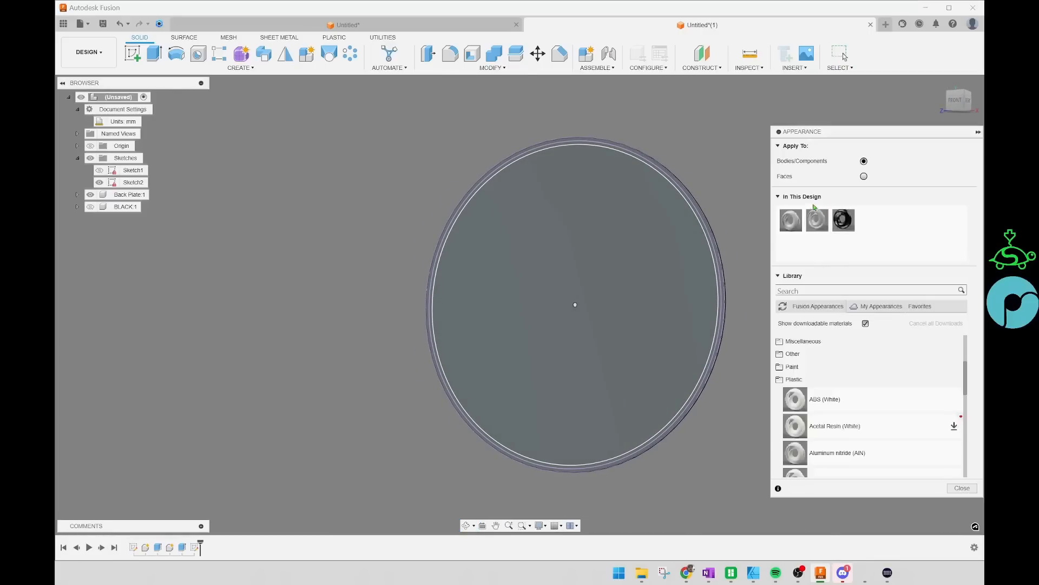
drag(845, 219, 124, 195)
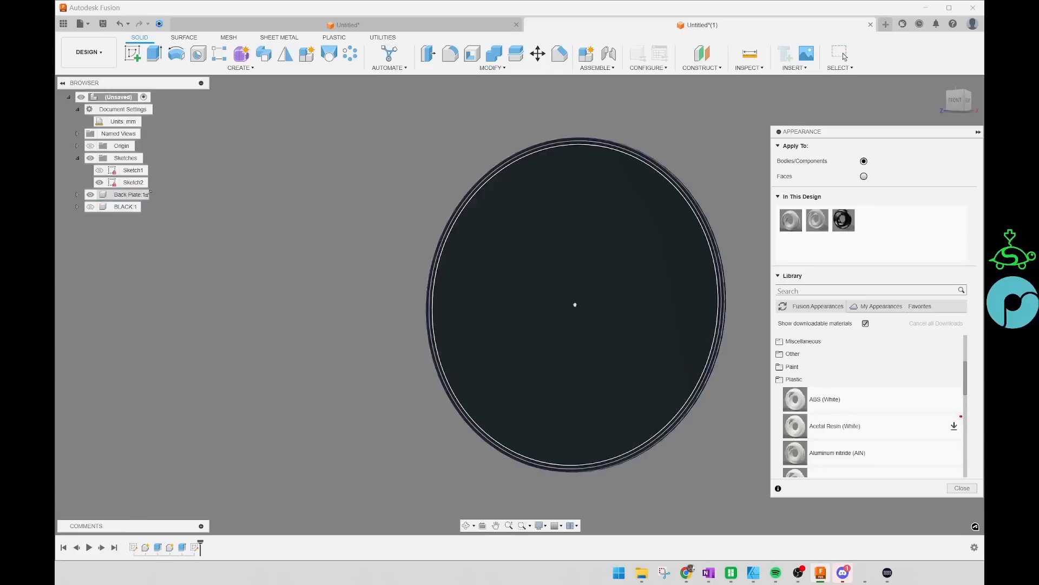
click(962, 488)
Step: Set up an extrusion of the narrow ring profile between the inner circle and its offset, with a distance of -5 mm
scroll(699, 203, up, 5)
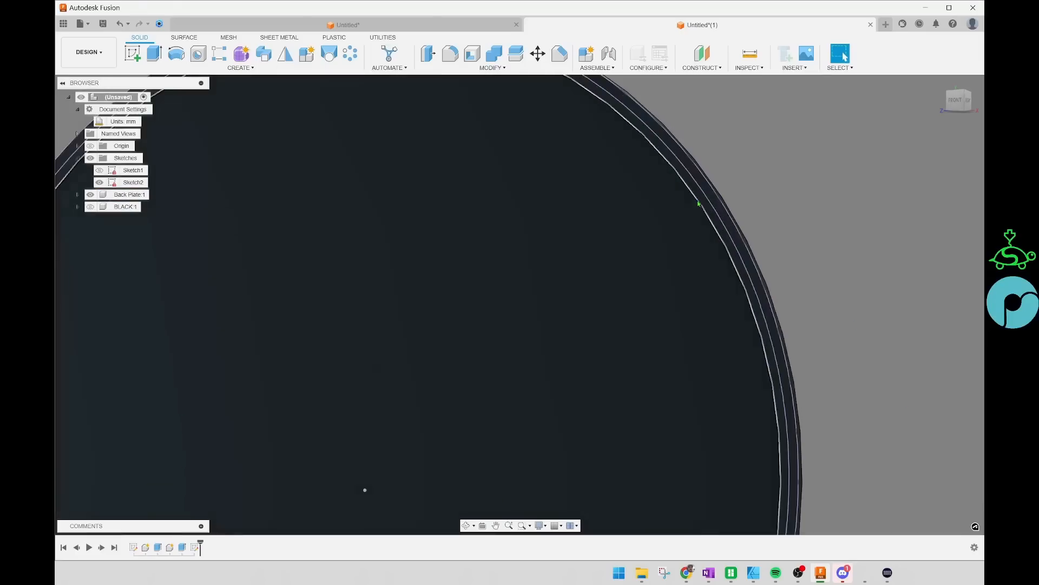
click(702, 202)
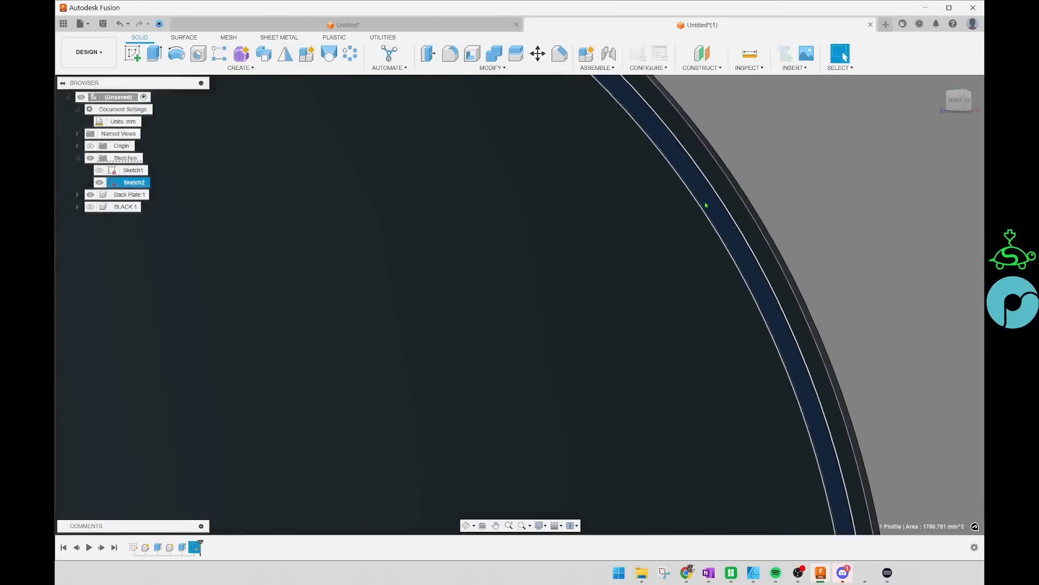
scroll(705, 205, down, 6)
middle_drag(817, 213, 795, 213)
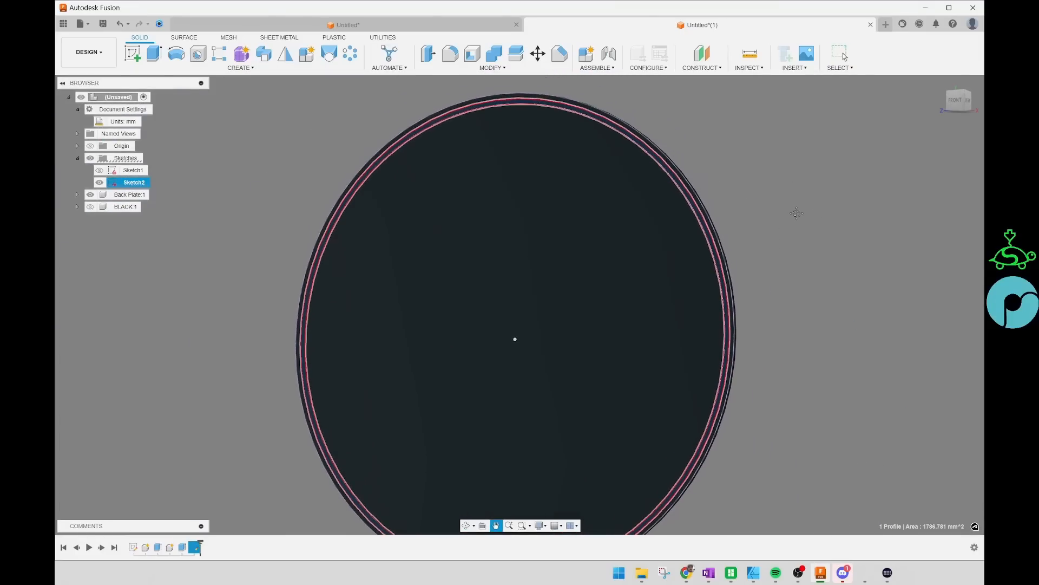
key(Escape)
scroll(694, 203, up, 5)
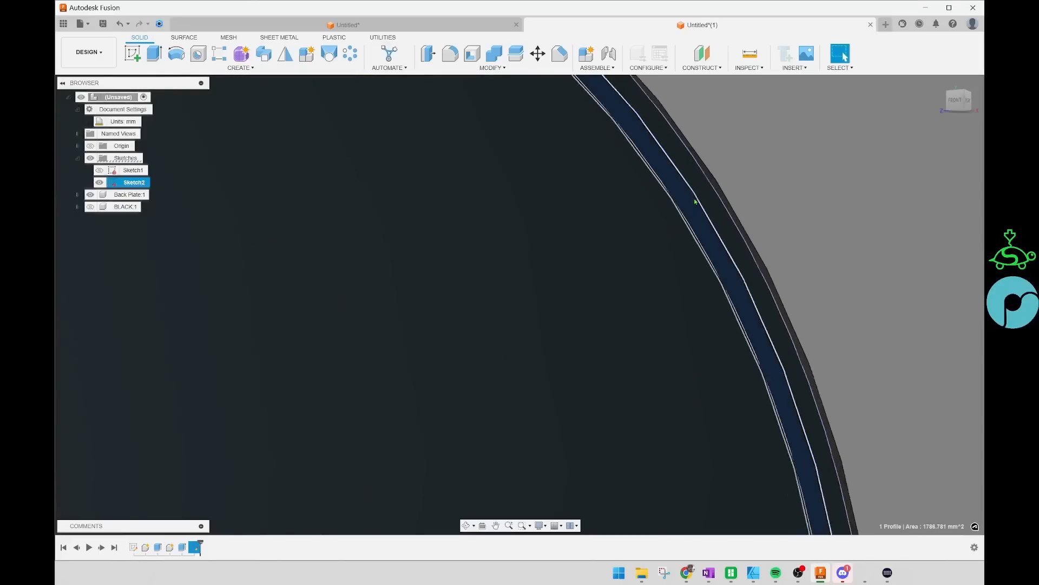
scroll(693, 202, down, 5)
key(e)
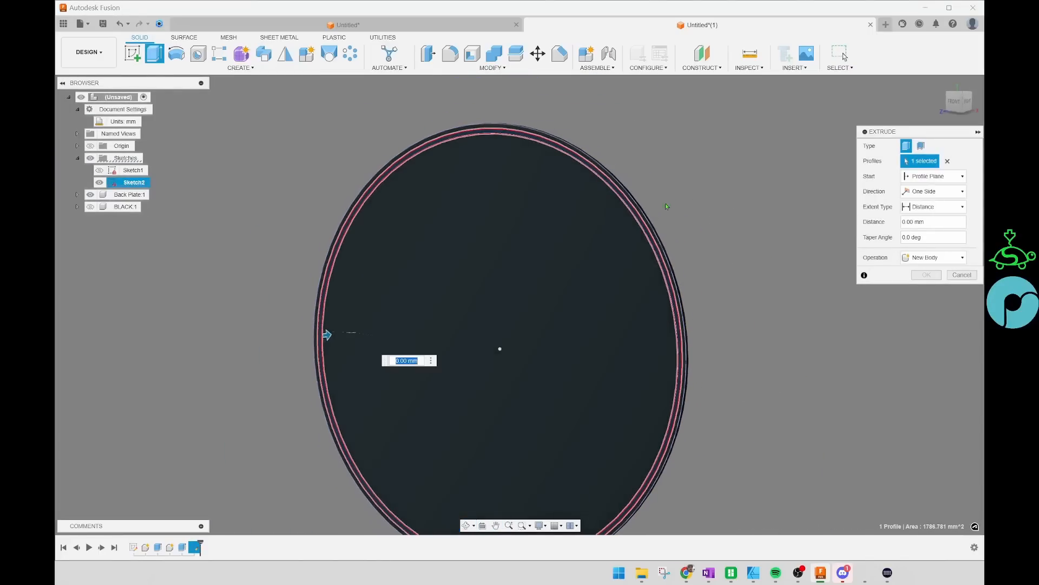
shift+middle_drag(395, 319, 372, 330)
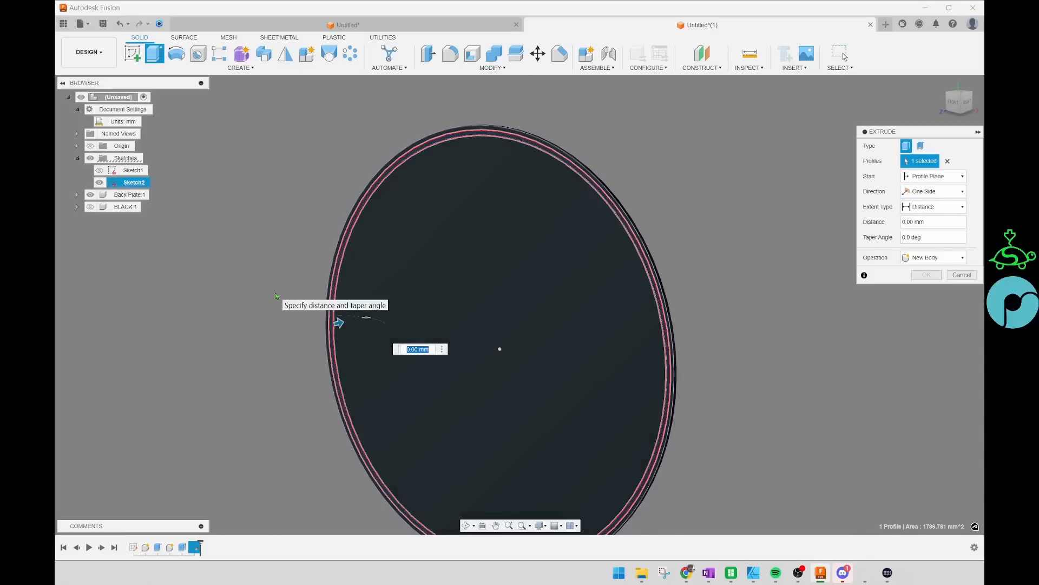
key(BackSpace)
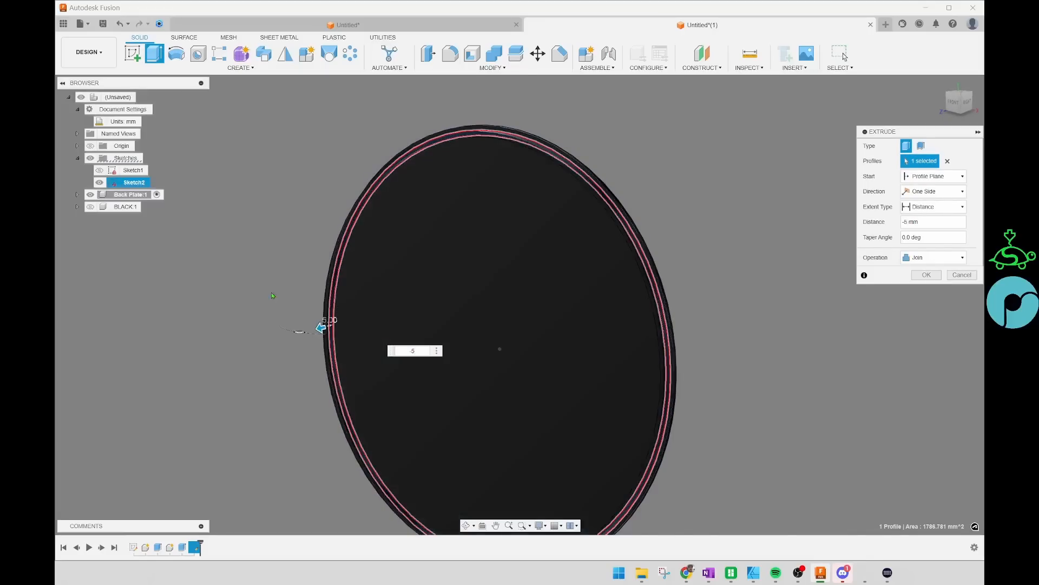
mouse_move(752, 250)
shift+middle_down()
mouse_move(712, 248)
mouse_move(763, 240)
shift+middle_up()
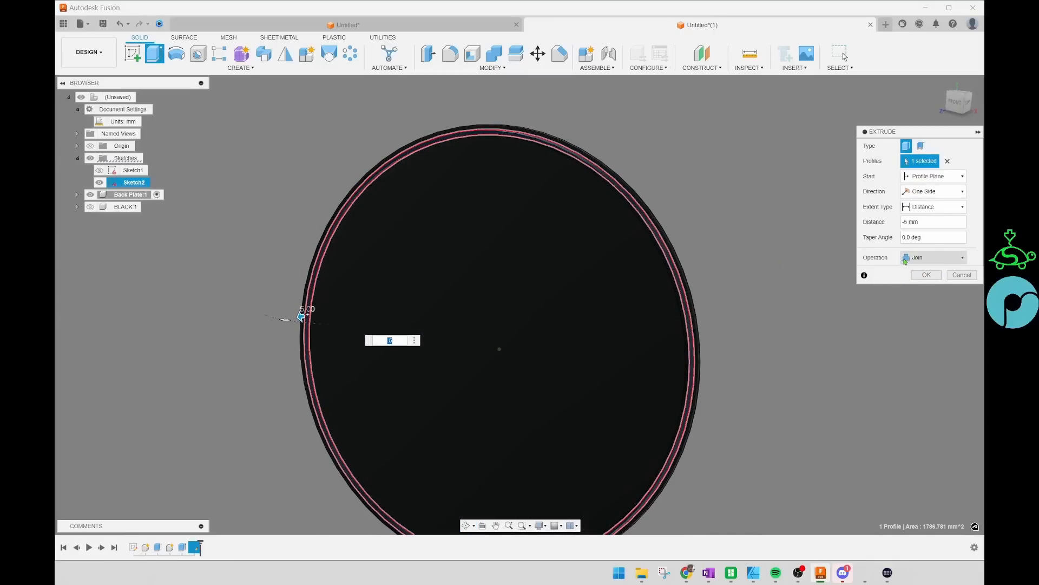
Step: Keep the extrusion's operation as Join and complete it so the ring merges with the back plate
click(906, 261)
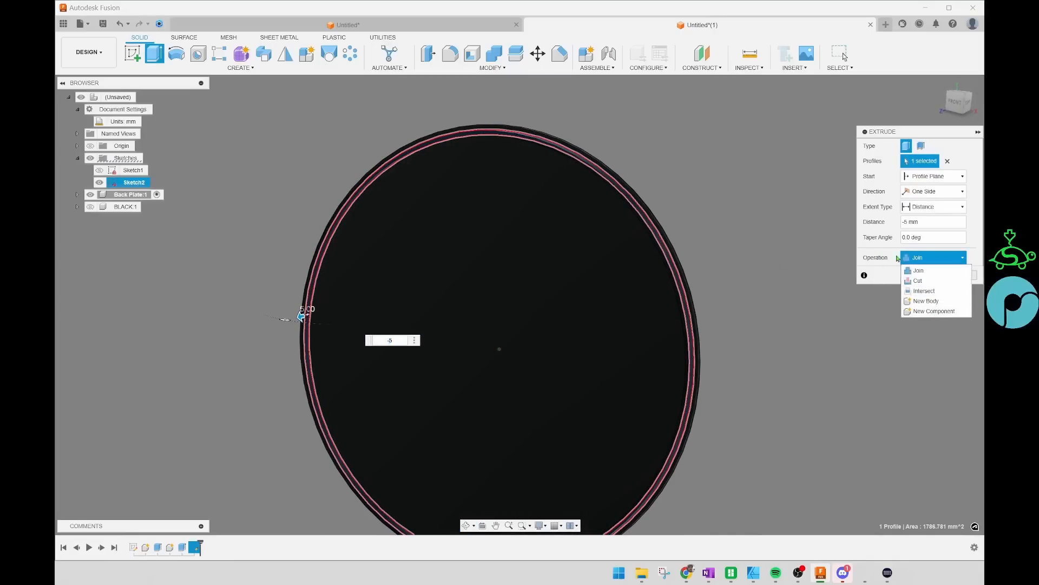
click(923, 257)
click(921, 258)
click(905, 261)
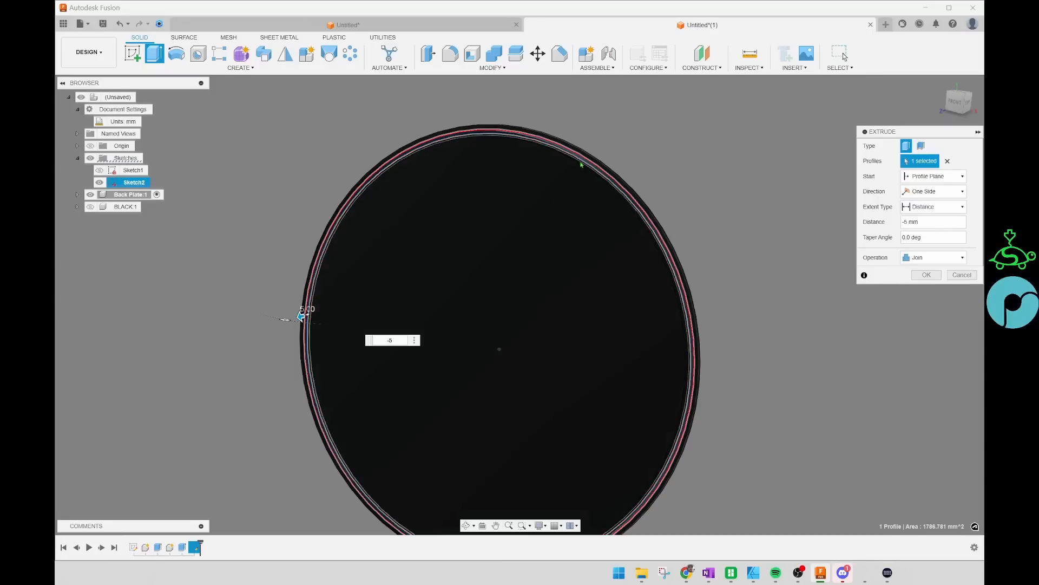
click(926, 274)
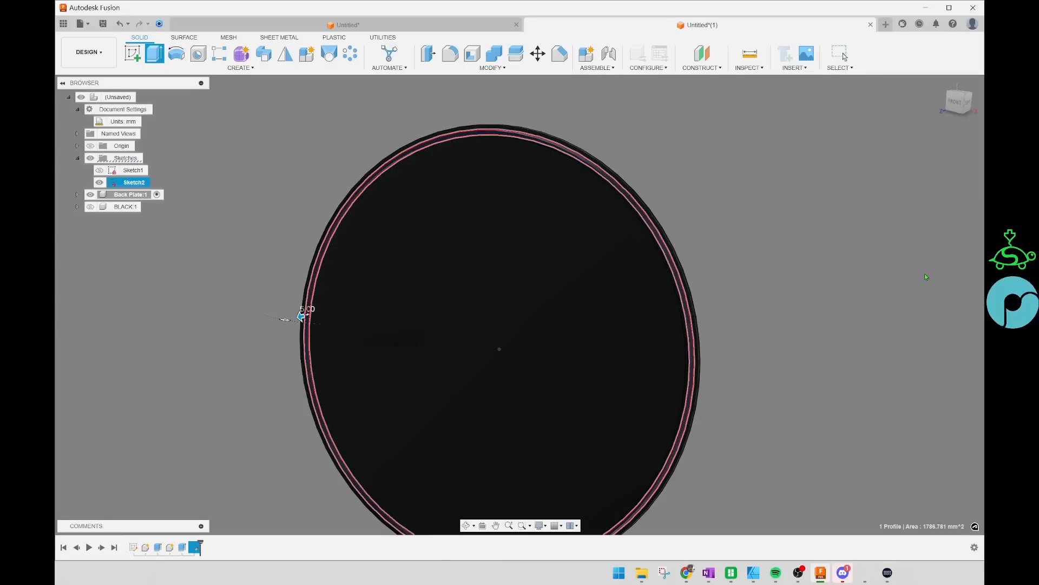
scroll(682, 293, down, 10)
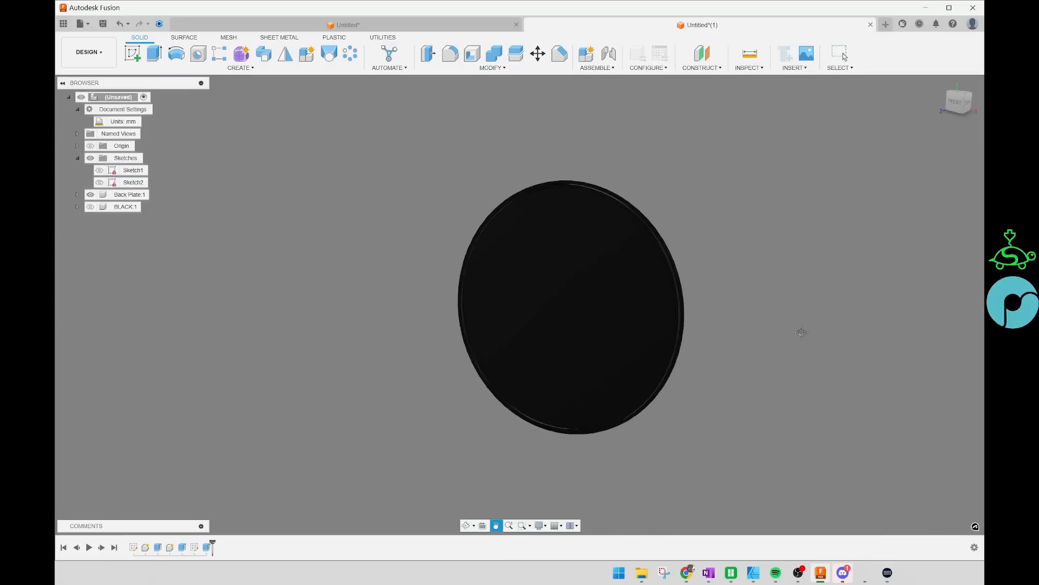
shift+middle_drag(773, 316, 723, 314)
key(Escape)
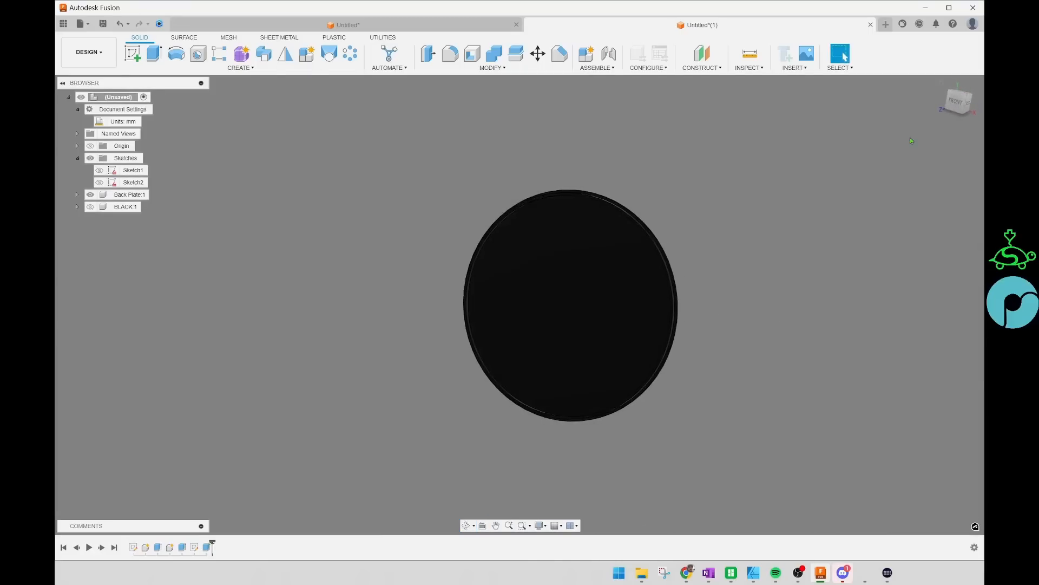
Step: Start a new sketch on the large circular front face of the back plate
click(958, 102)
click(533, 235)
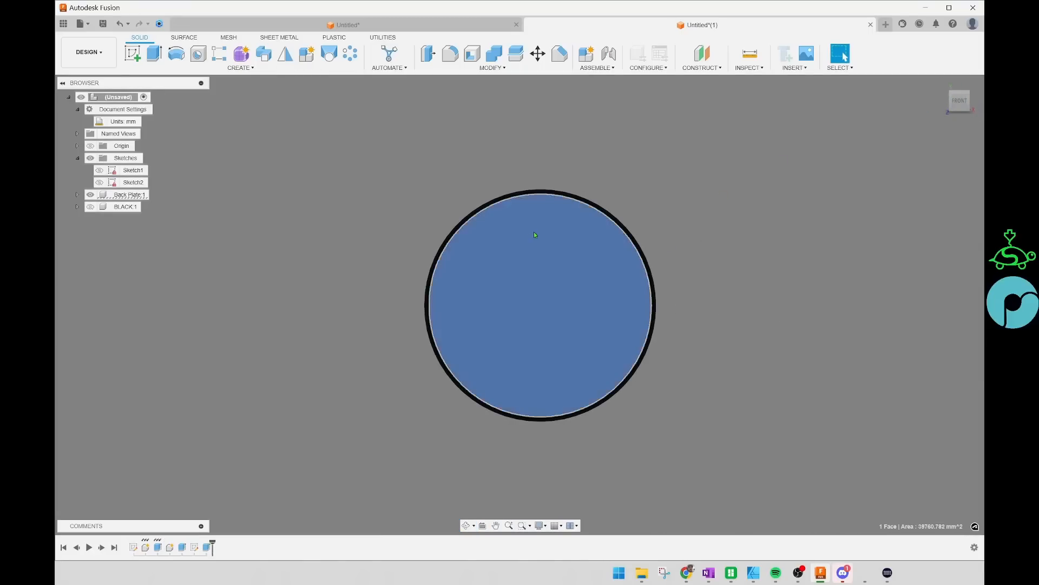
scroll(534, 229, up, 3)
scroll(558, 230, down, 2)
click(725, 194)
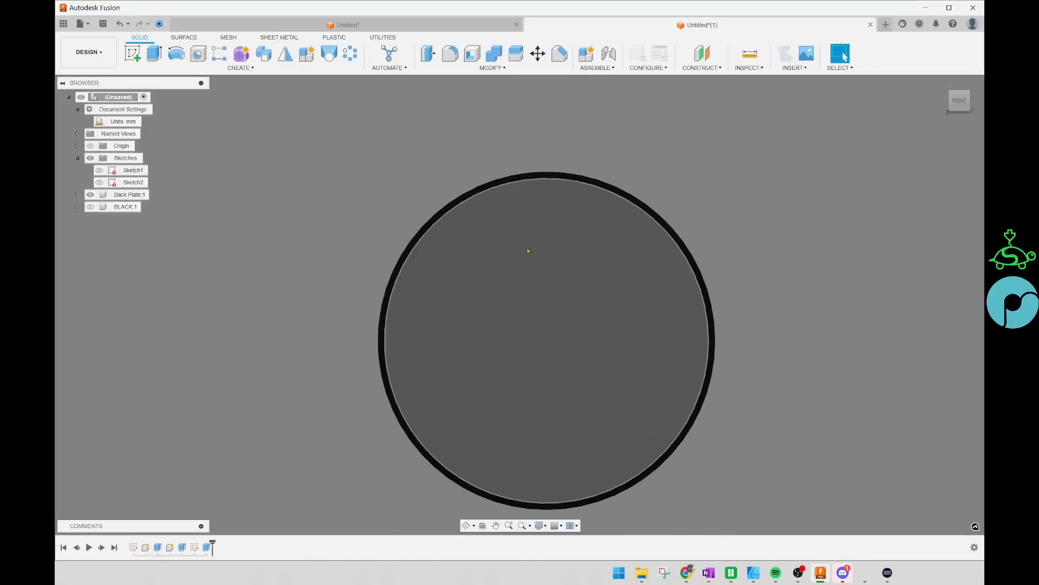
middle_drag(548, 241, 544, 260)
middle_drag(749, 242, 754, 199)
mouse_move(841, 290)
shift+middle_down()
mouse_move(742, 295)
mouse_move(835, 288)
shift+middle_up()
click(557, 226)
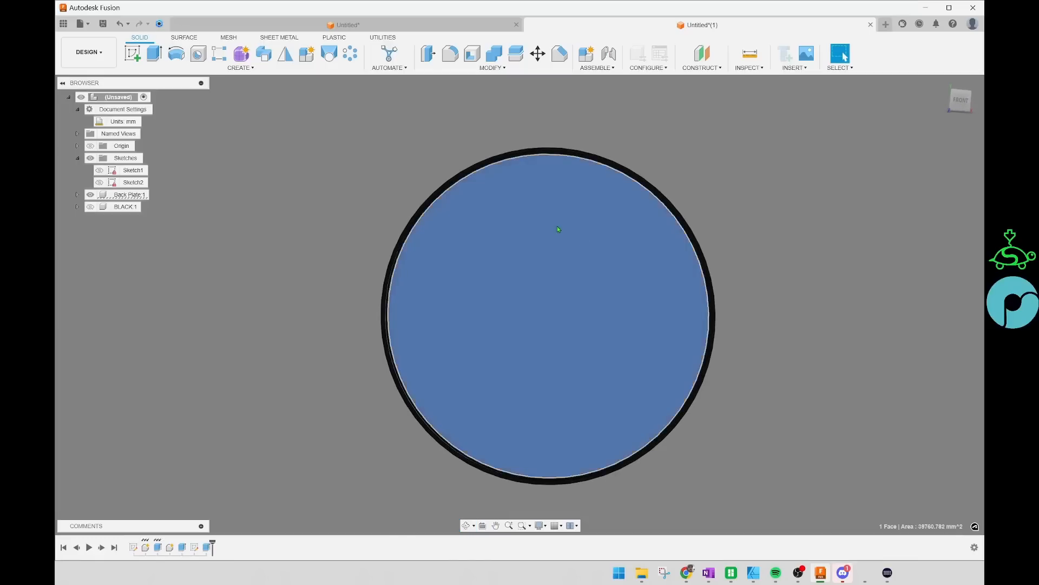
click(133, 53)
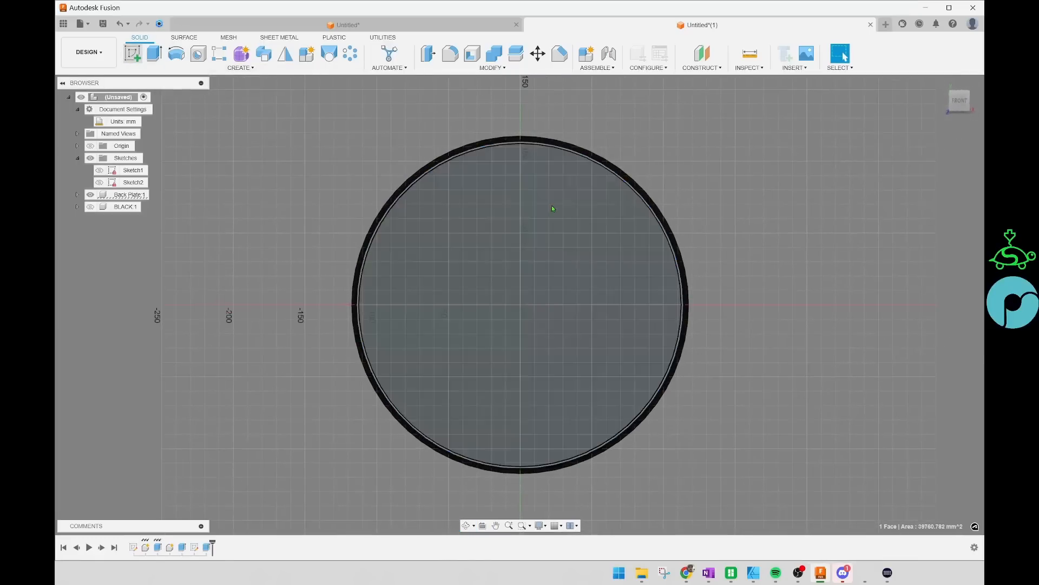
Step: Draw a wide, low center rectangle in the plate's upper area, move it onto the face near the vertical centreline and finish the sketch
middle_drag(513, 185, 523, 223)
key(s)
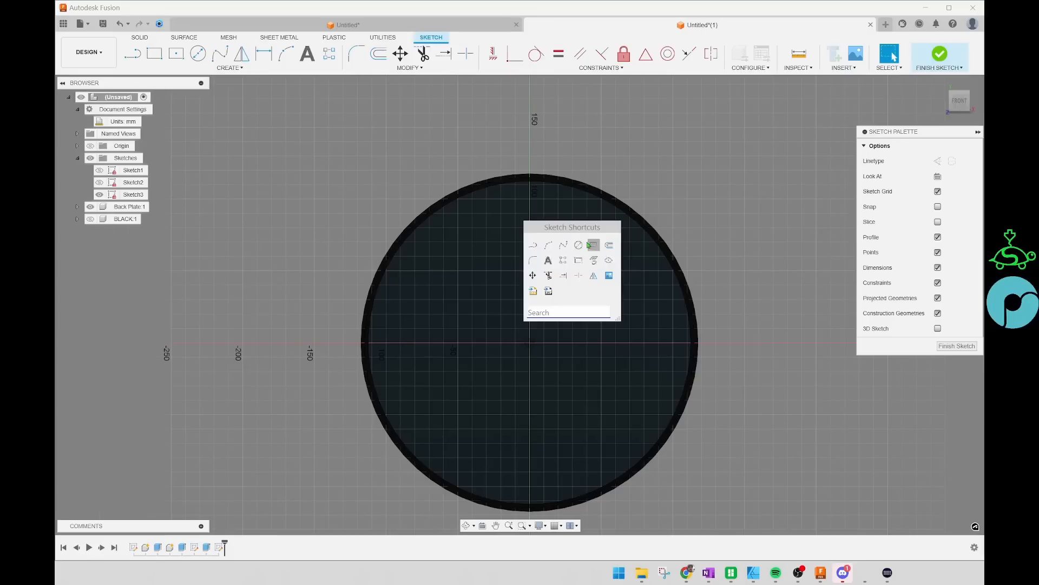
click(594, 242)
click(481, 207)
click(564, 224)
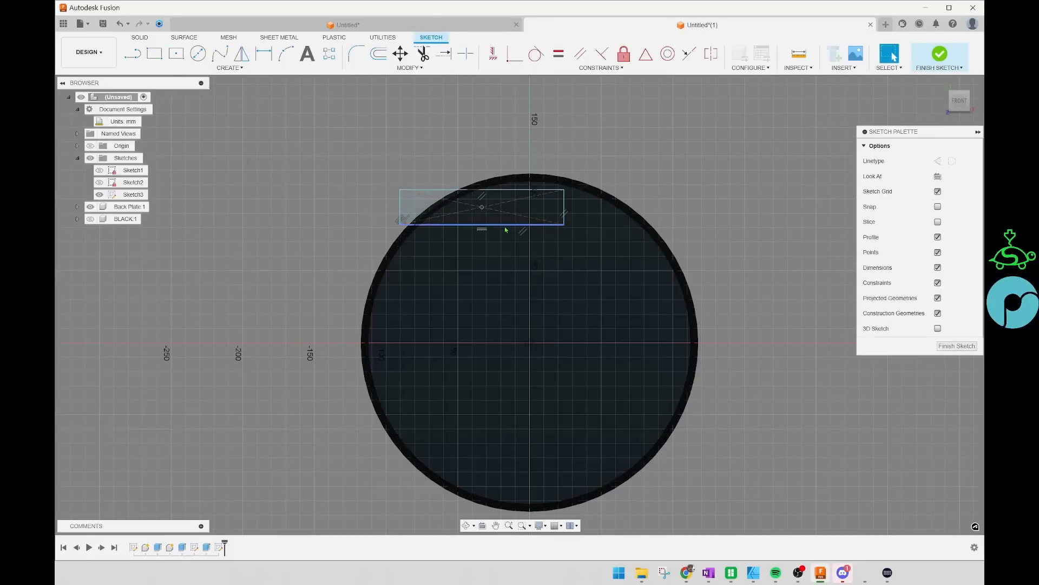
key(Escape)
double_click(502, 224)
drag(481, 208, 525, 235)
click(956, 346)
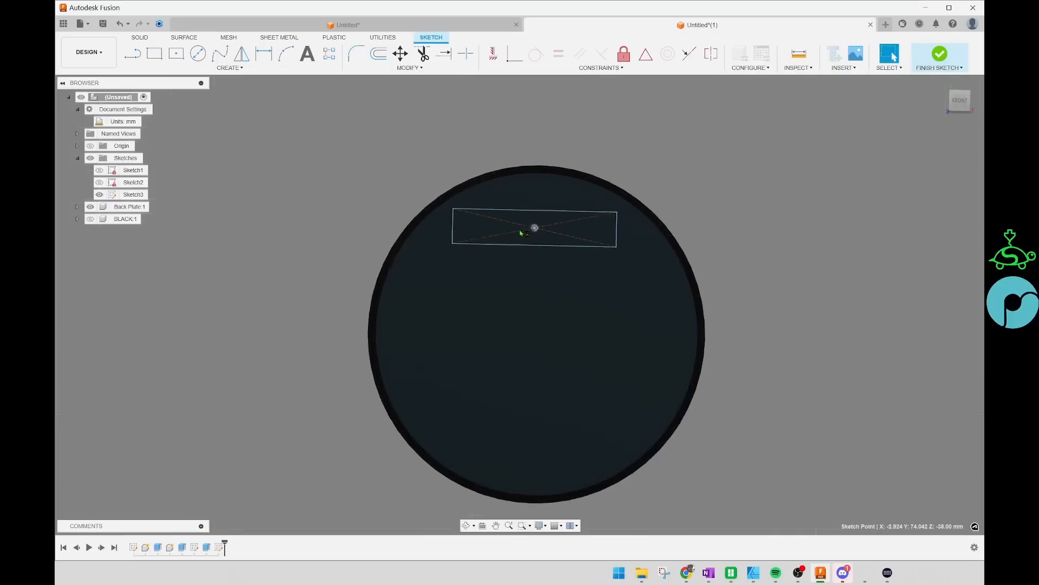
click(563, 199)
key(e)
drag(553, 209, 610, 183)
key(Escape)
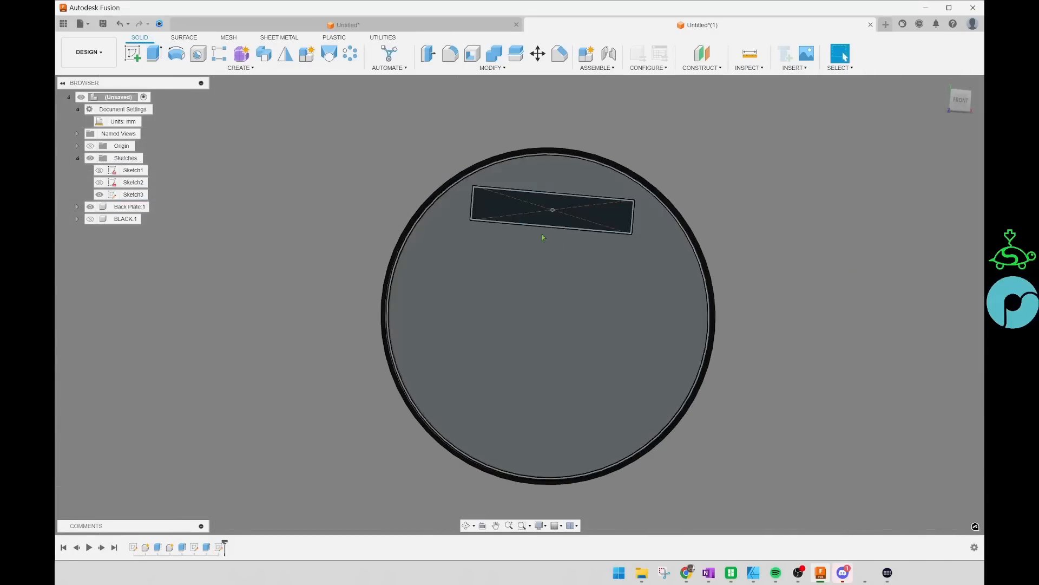
Step: Hide the rectangle sketch and the Back Plate, and show the BLACK component together with Sketch1
click(99, 195)
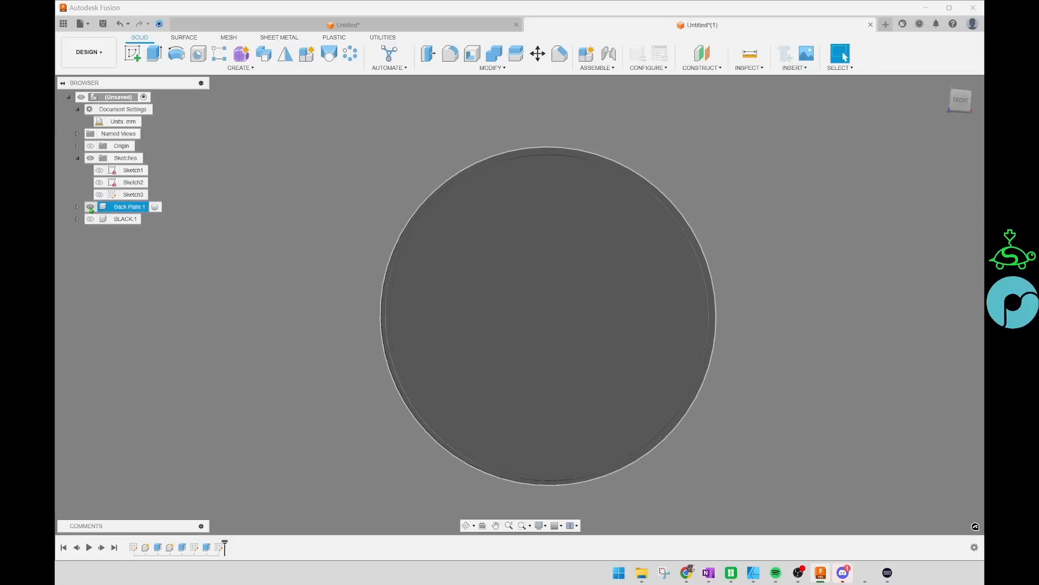
click(91, 207)
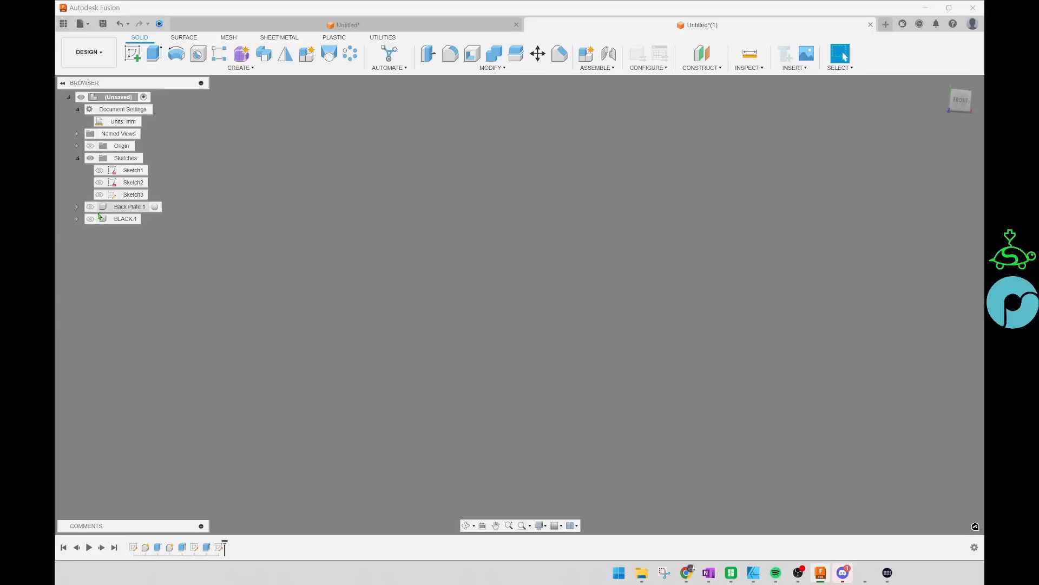
click(90, 220)
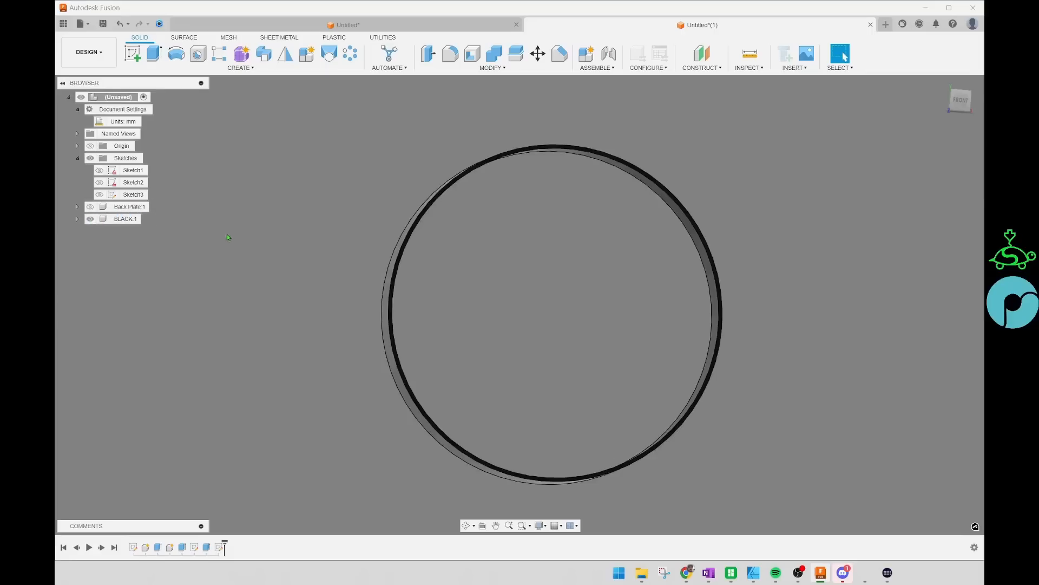
shift+middle_drag(625, 242, 574, 242)
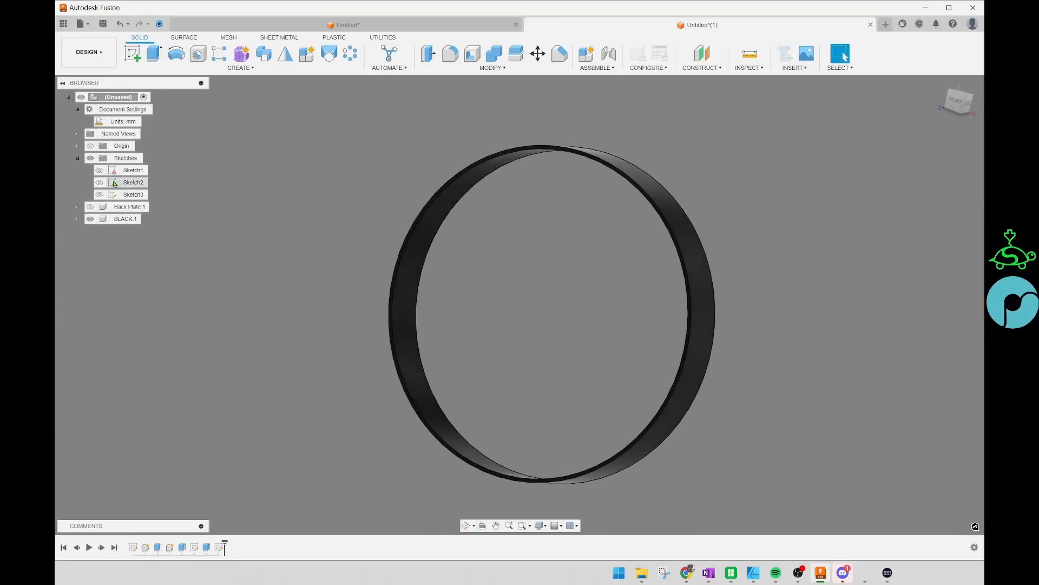
click(99, 171)
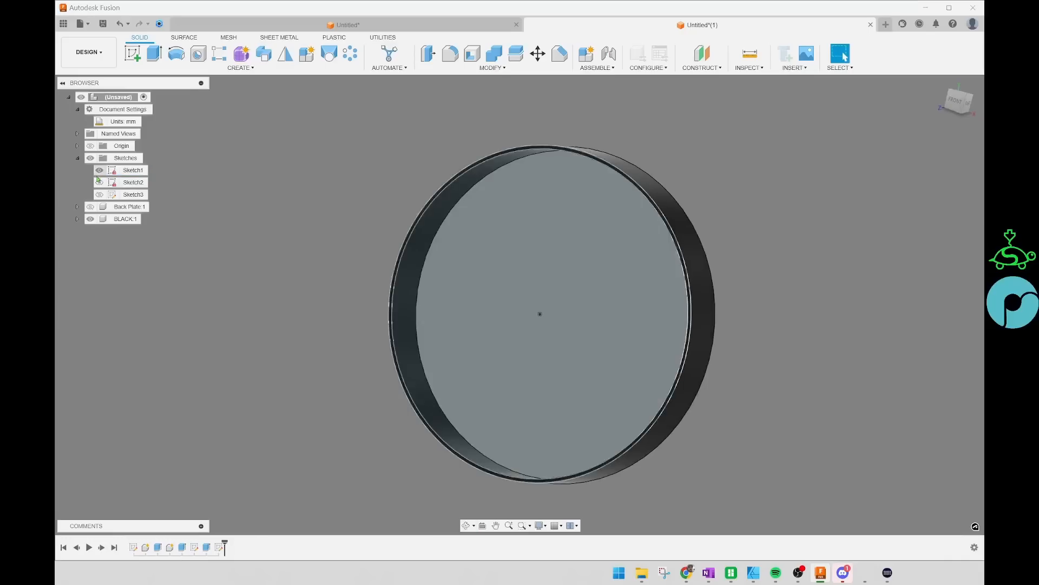
click(100, 183)
click(100, 183)
click(133, 170)
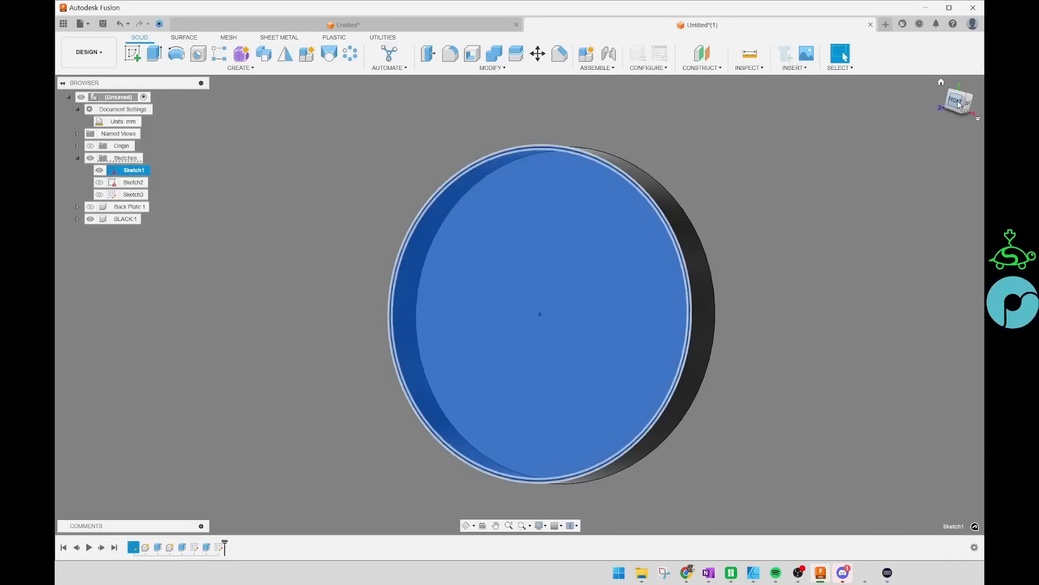
click(957, 103)
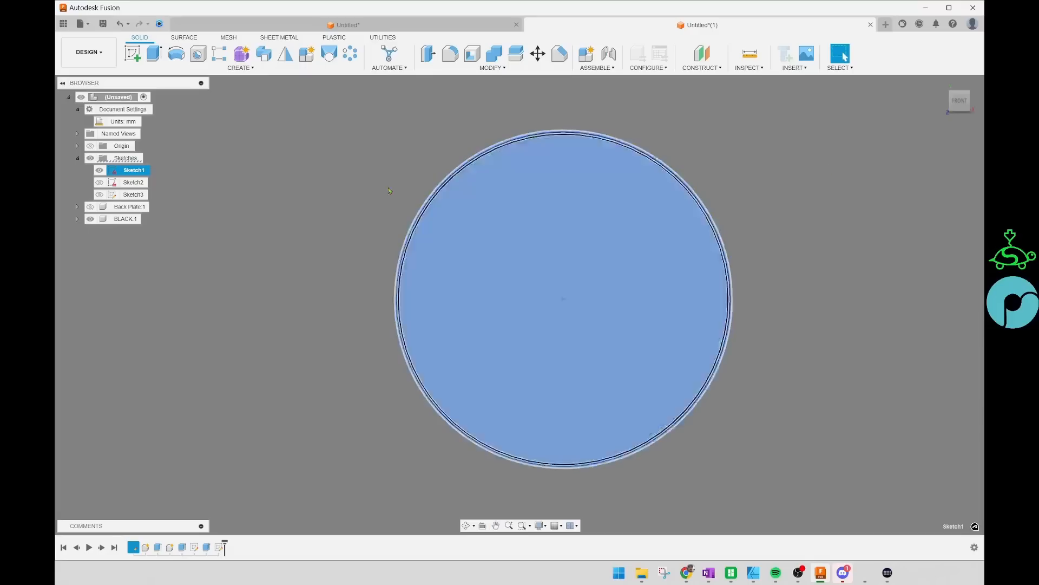
click(344, 117)
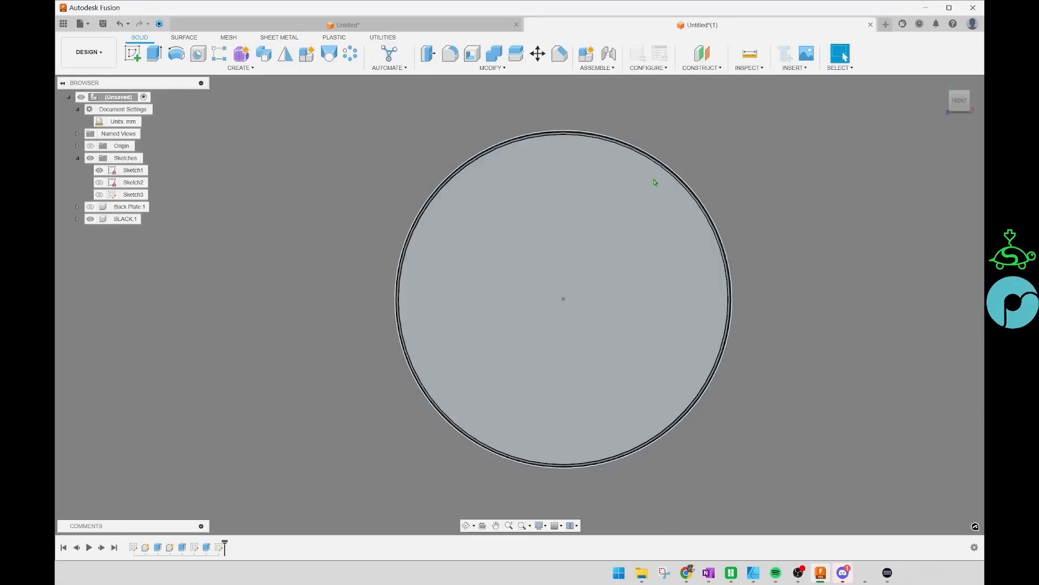
scroll(654, 183, up, 10)
scroll(657, 214, down, 10)
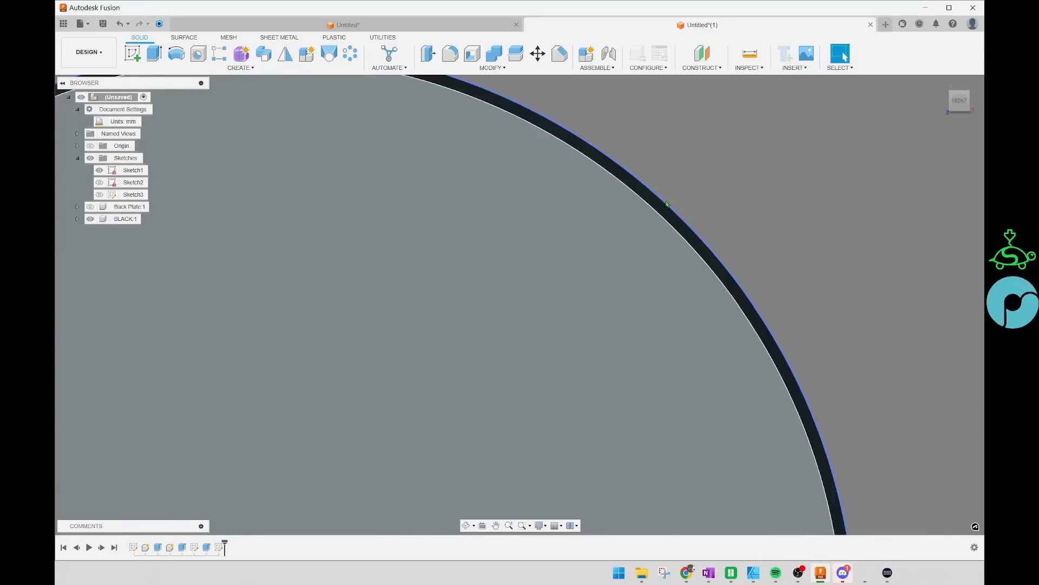
Step: Extrude the large inner circular profile of Sketch1 by -1 mm as a new component
click(670, 238)
middle_drag(731, 213, 633, 211)
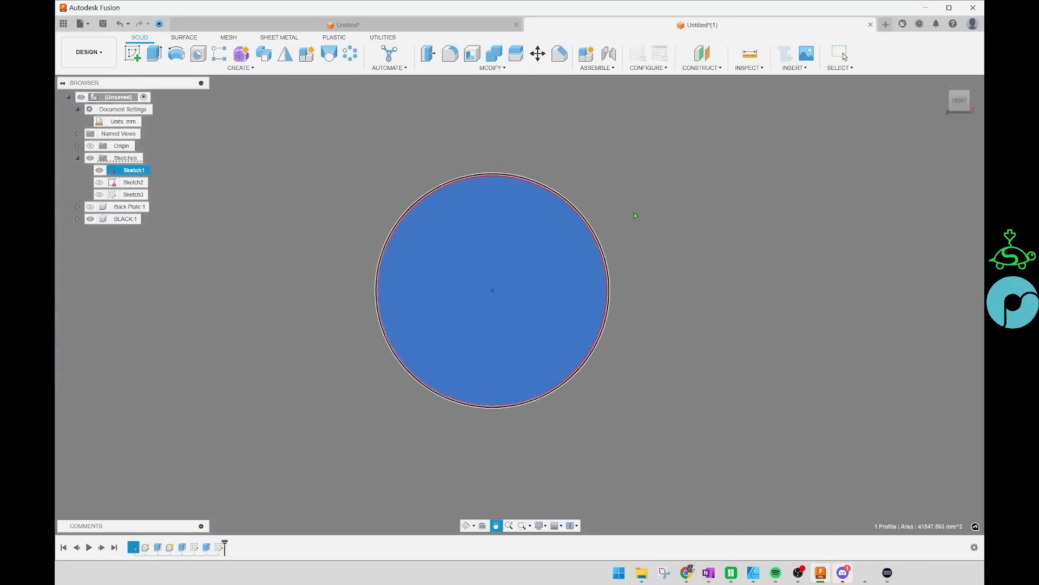
click(738, 209)
click(569, 234)
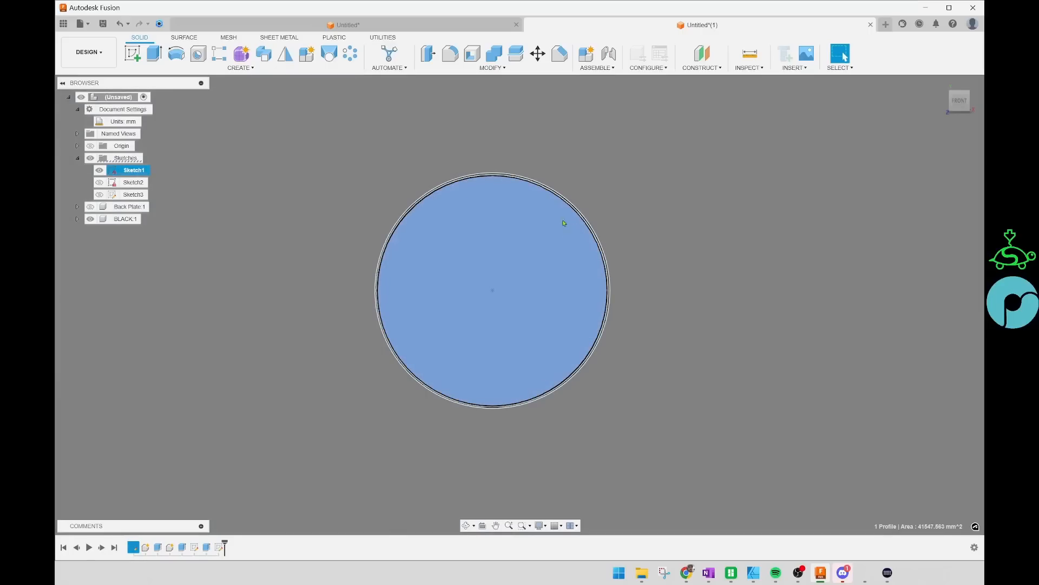
key(e)
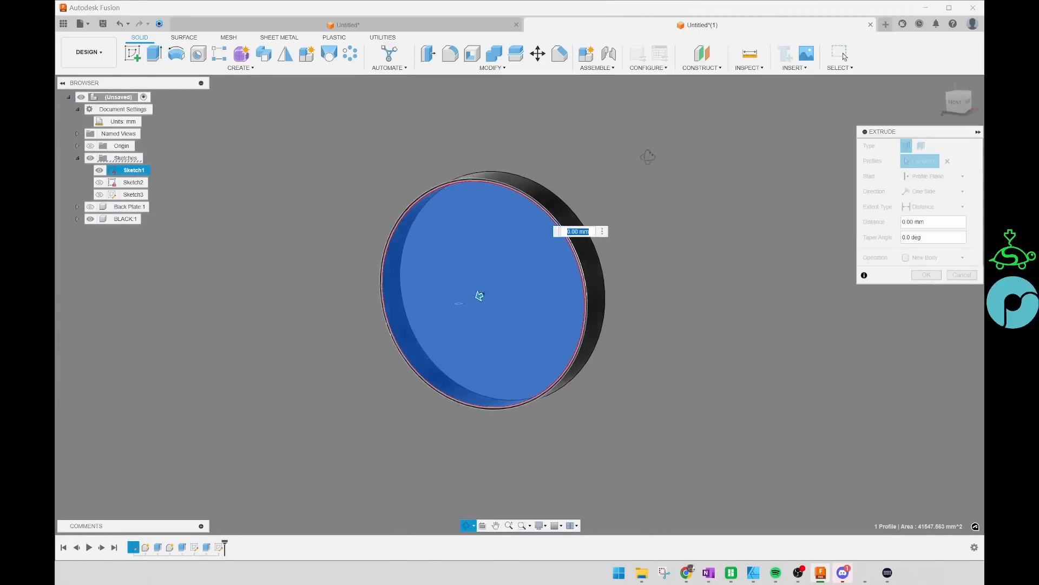
scroll(509, 271, up, 5)
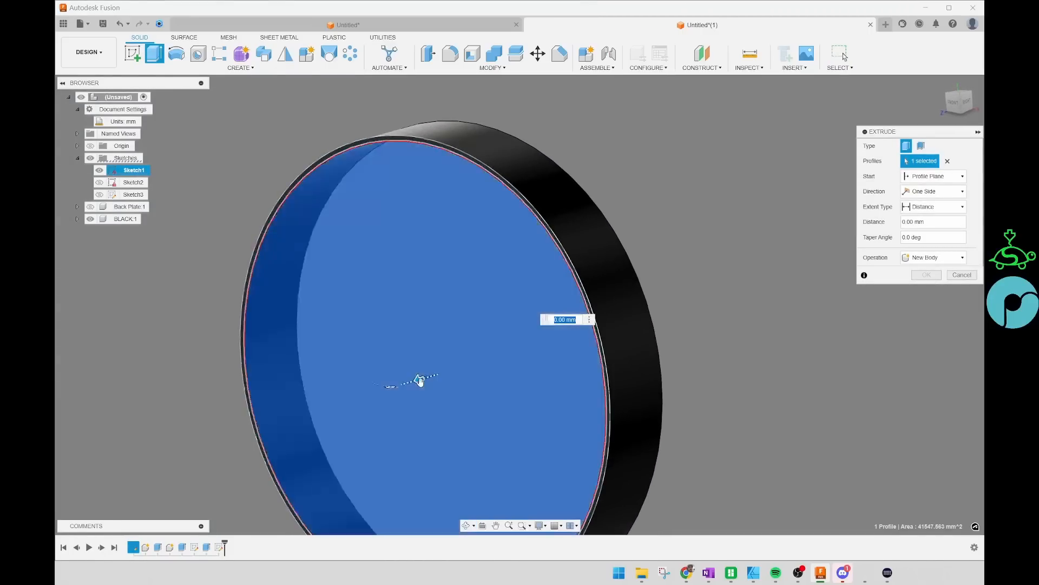
middle_drag(407, 342, 431, 269)
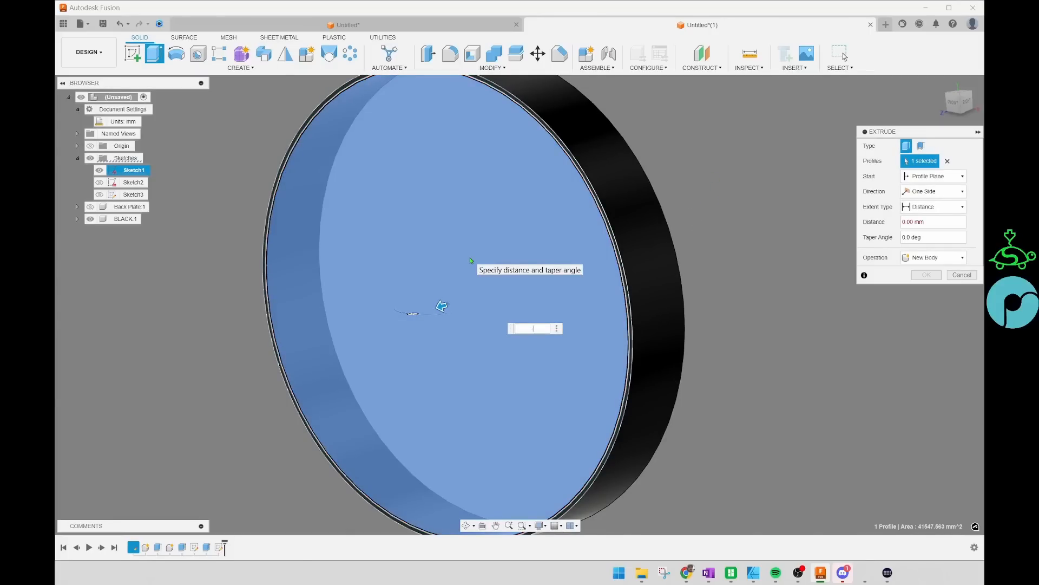
text(-1)
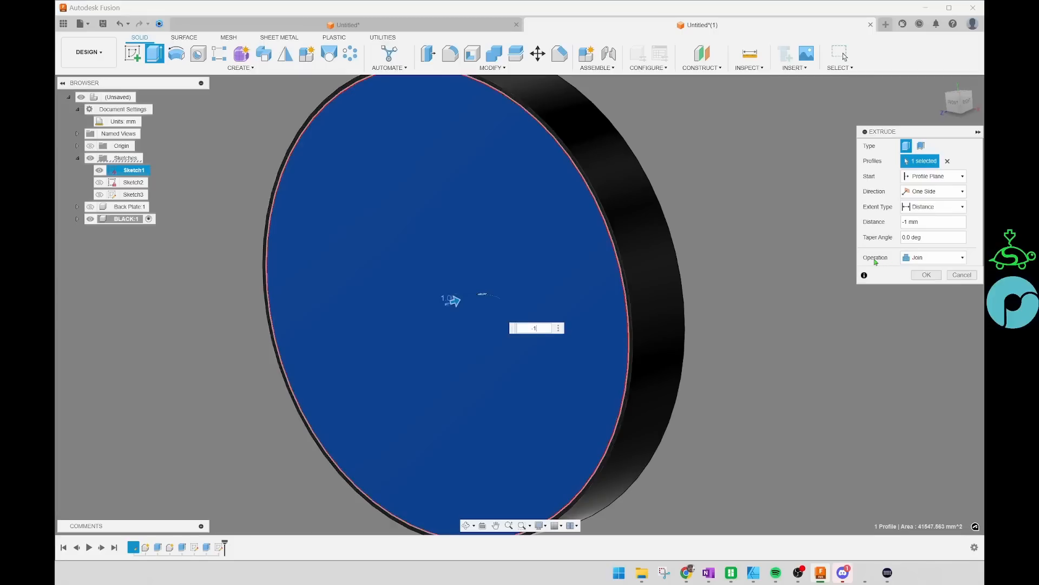
click(932, 257)
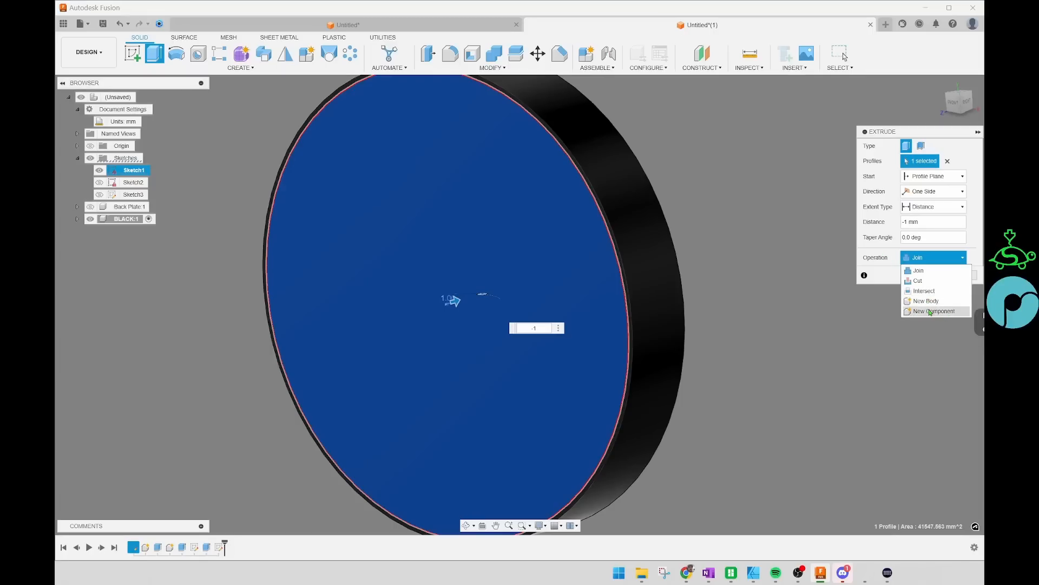
click(930, 312)
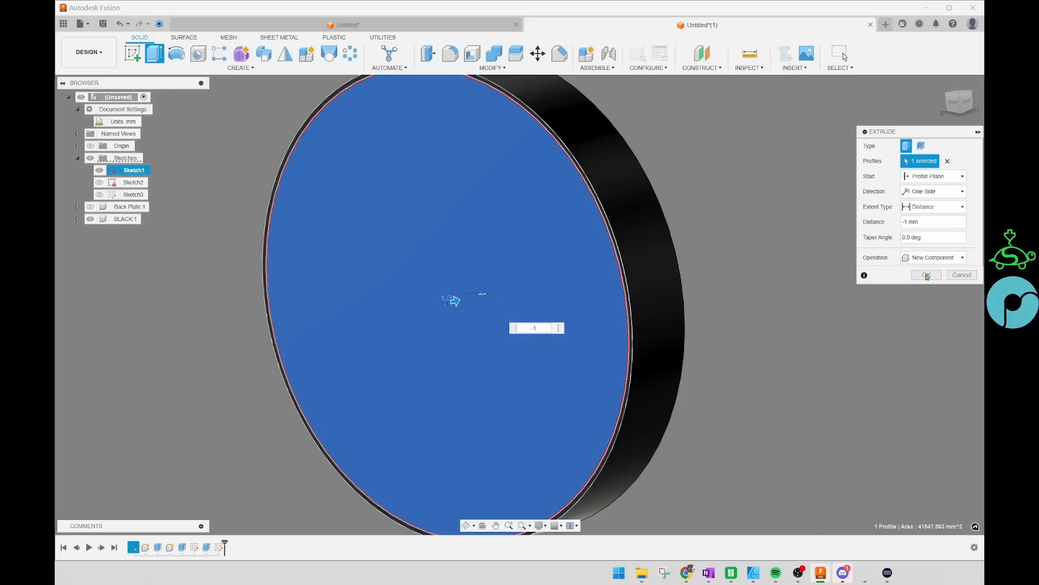
click(926, 276)
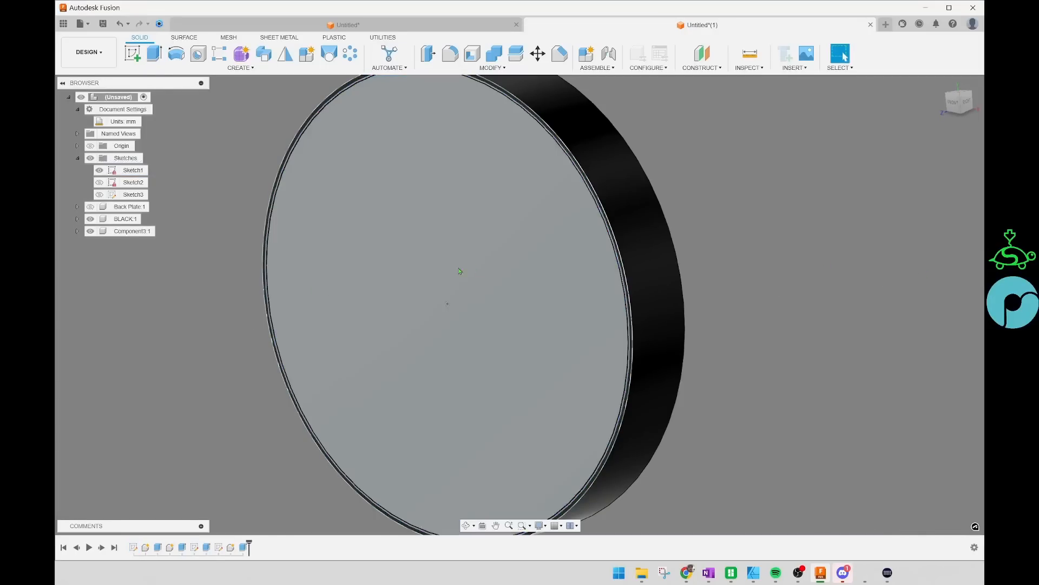
Step: Rename the new disc component as WHITE
scroll(472, 268, down, 3)
shift+middle_drag(550, 270, 536, 308)
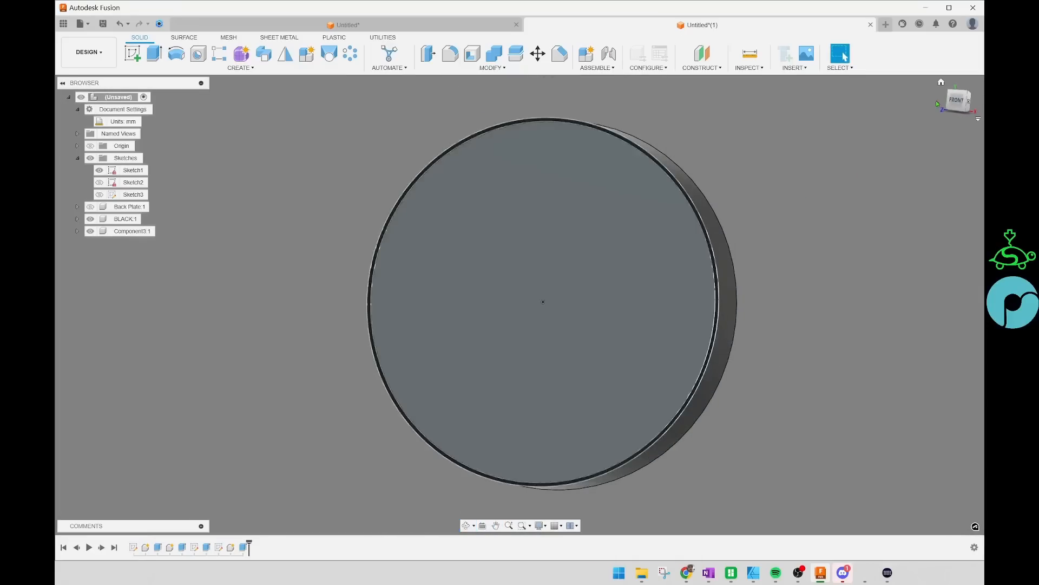
click(943, 102)
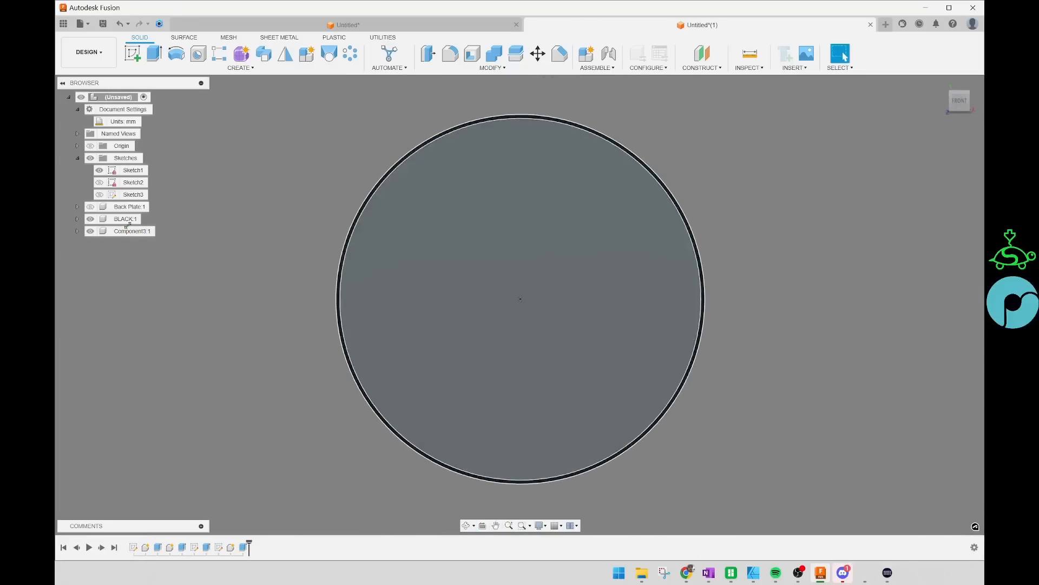
click(130, 231)
click(130, 231)
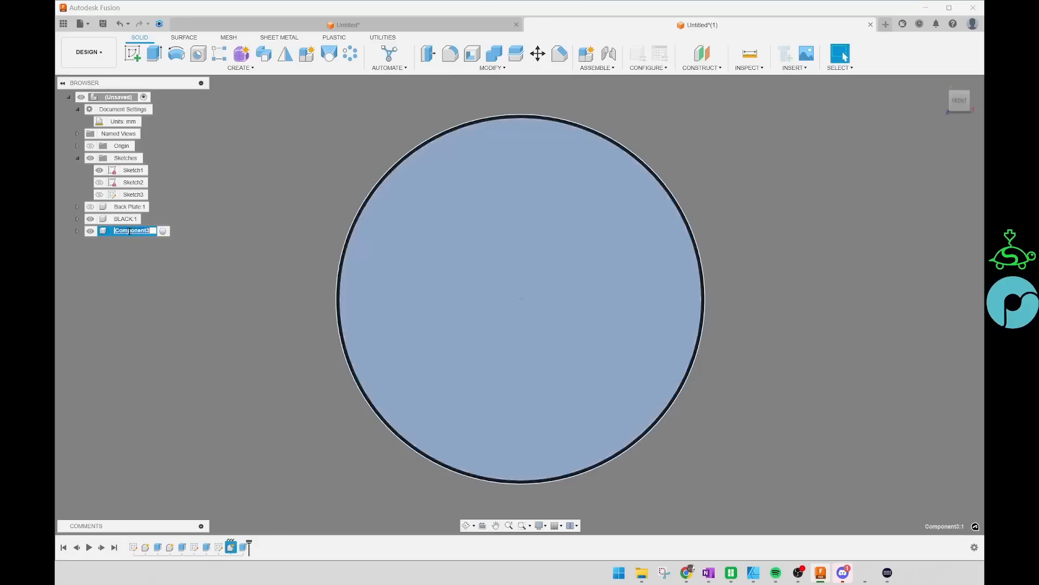
text(WHITE)
key(Return)
click(340, 137)
middle_drag(324, 153, 372, 156)
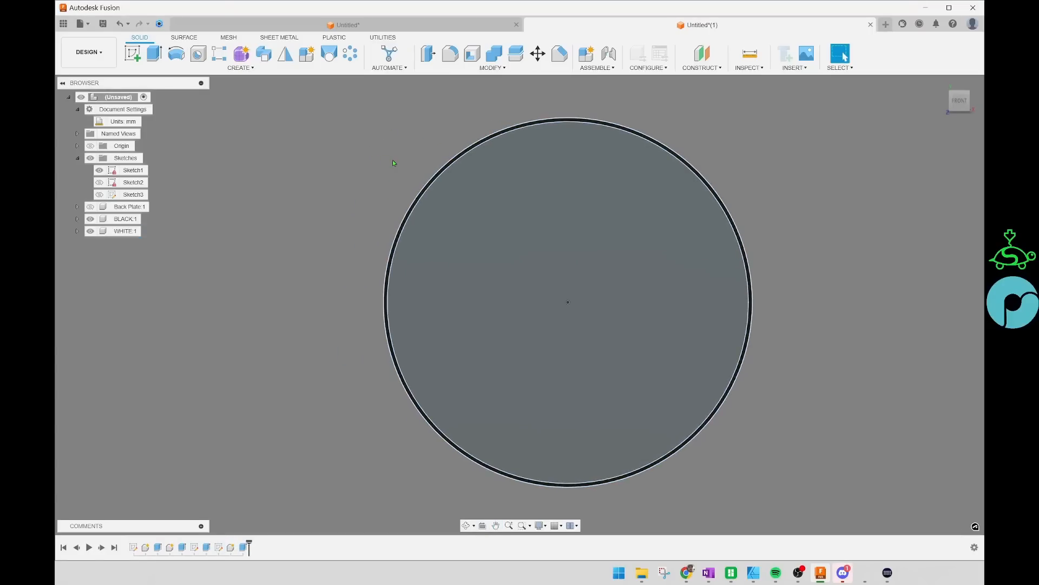
Step: Add the ABS (White) plastic appearance to the design, keep its default colour and apply it to the WHITE component
key(a)
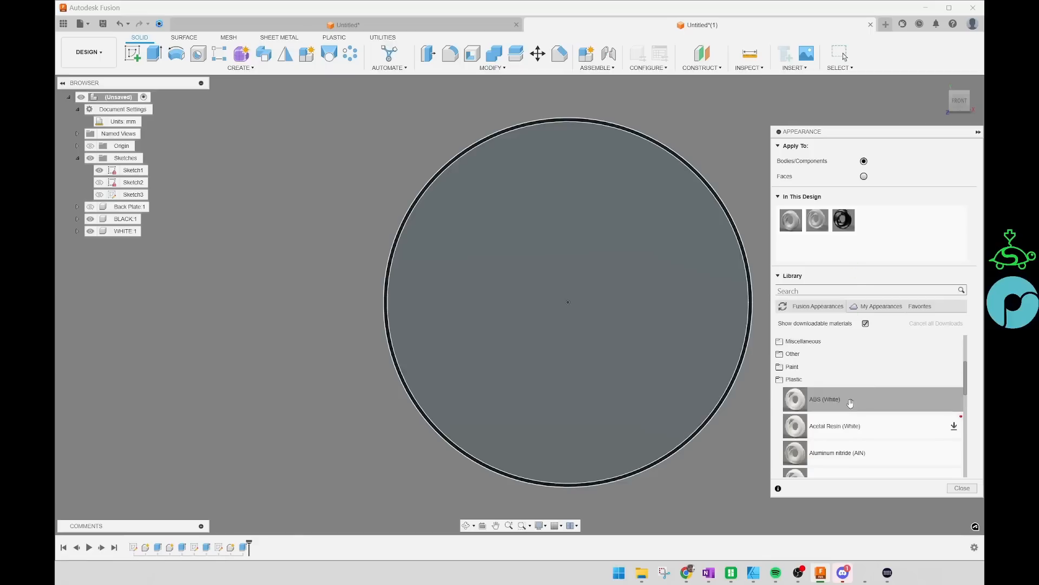
drag(851, 385, 881, 226)
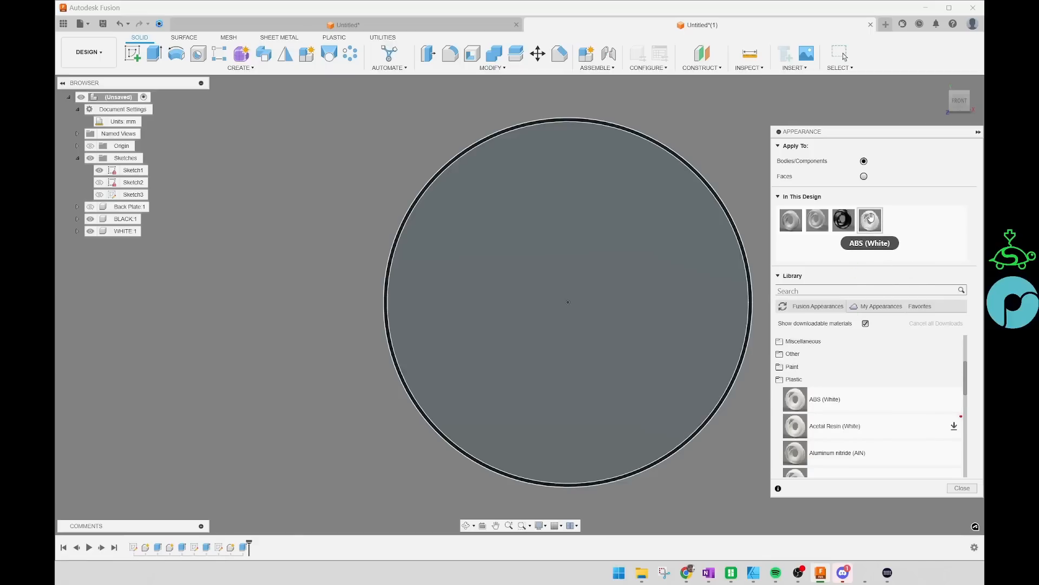
right_click(871, 218)
click(891, 225)
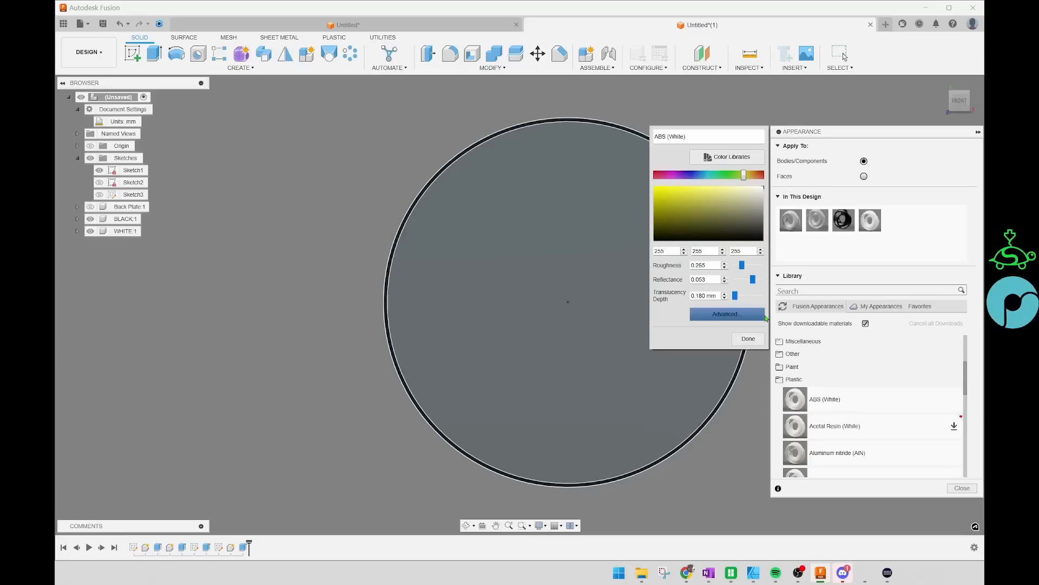
click(749, 340)
drag(870, 219, 122, 233)
click(962, 488)
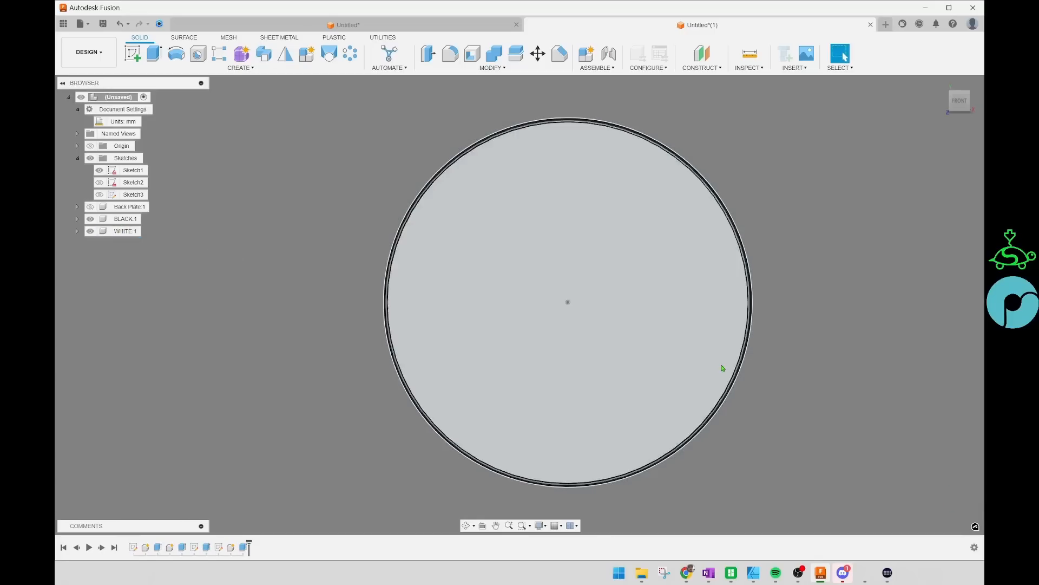
Step: Hide Sketch1 and show the Back Plate component again
mouse_move(850, 329)
shift+middle_down()
mouse_move(774, 338)
mouse_move(888, 318)
mouse_move(835, 329)
mouse_move(844, 328)
shift+middle_up()
click(956, 101)
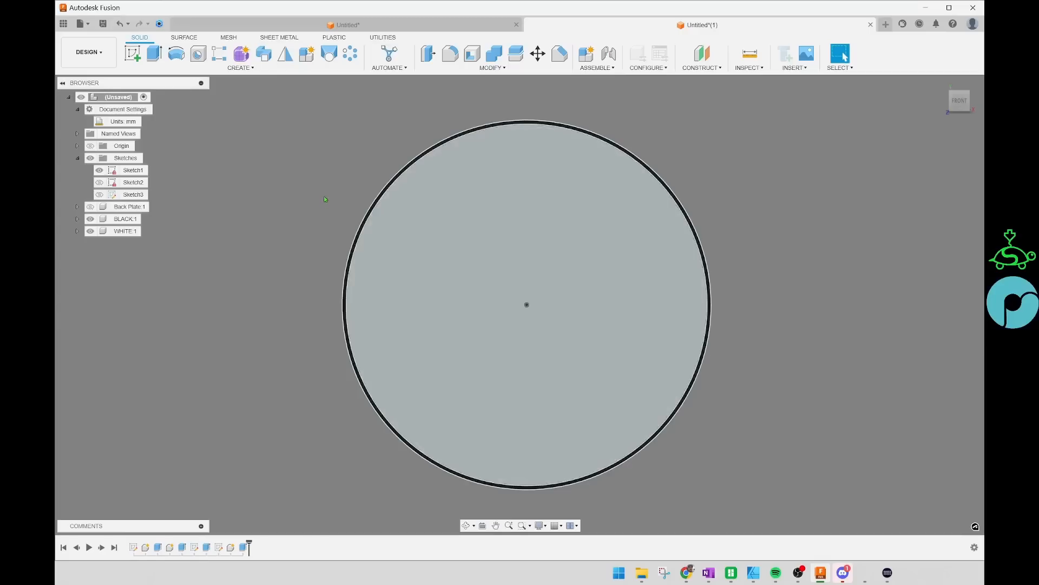
click(103, 171)
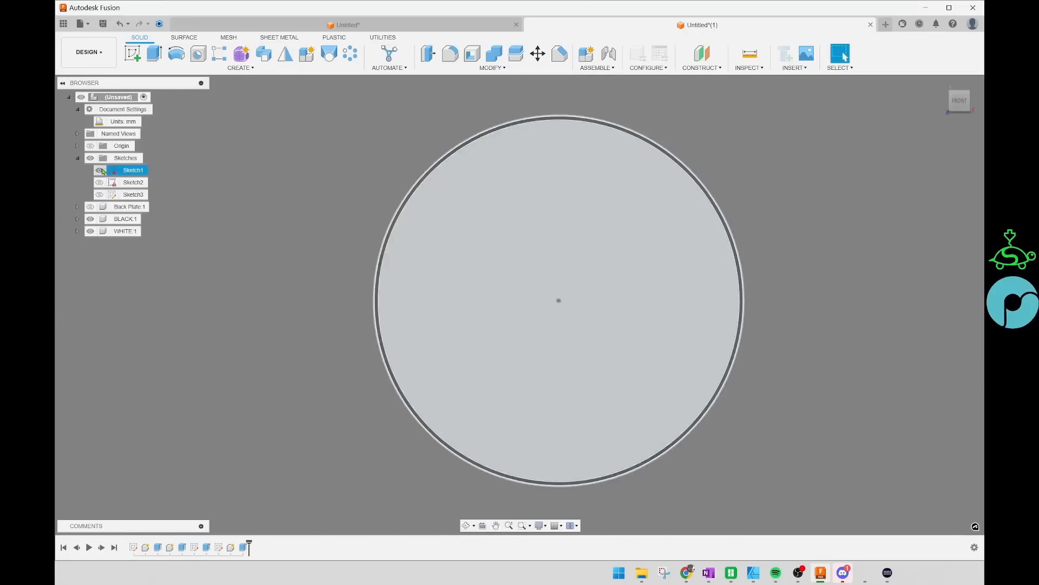
click(100, 171)
shift+middle_drag(331, 184, 260, 176)
click(91, 208)
shift+middle_drag(255, 213, 372, 212)
Step: Start a new sketch on the front face of the white disc
click(962, 96)
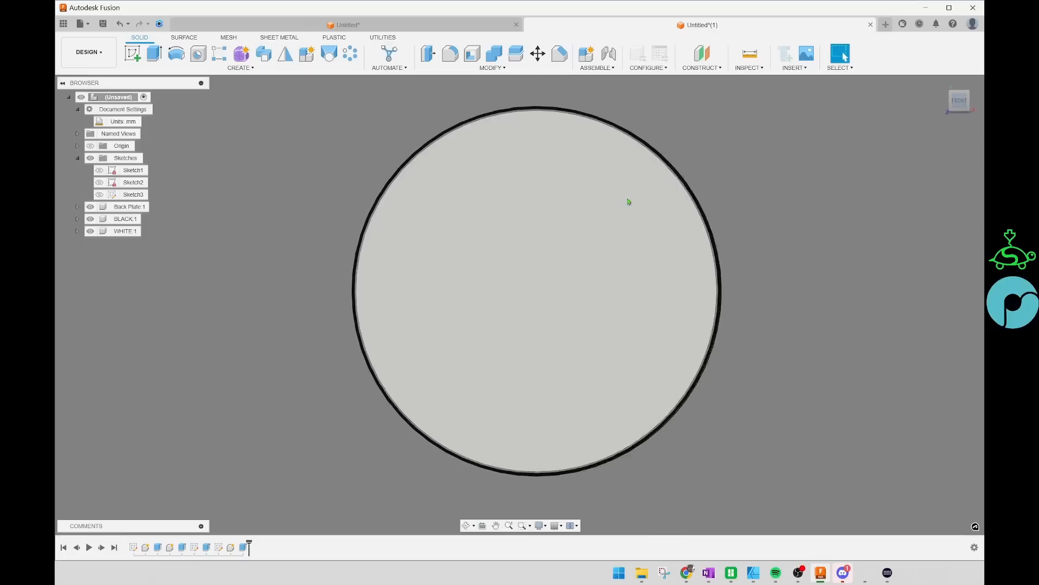
click(524, 239)
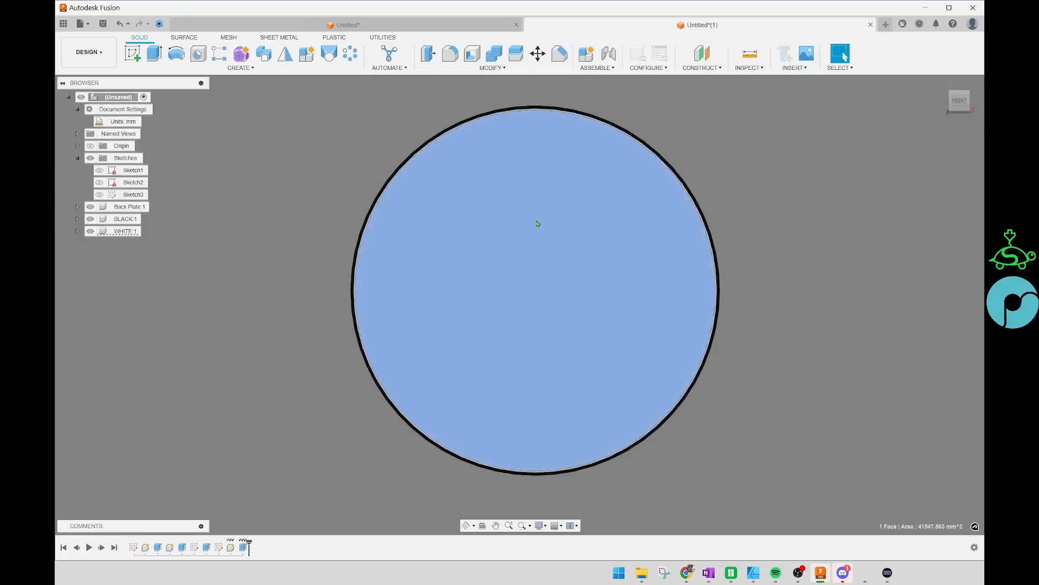
click(132, 53)
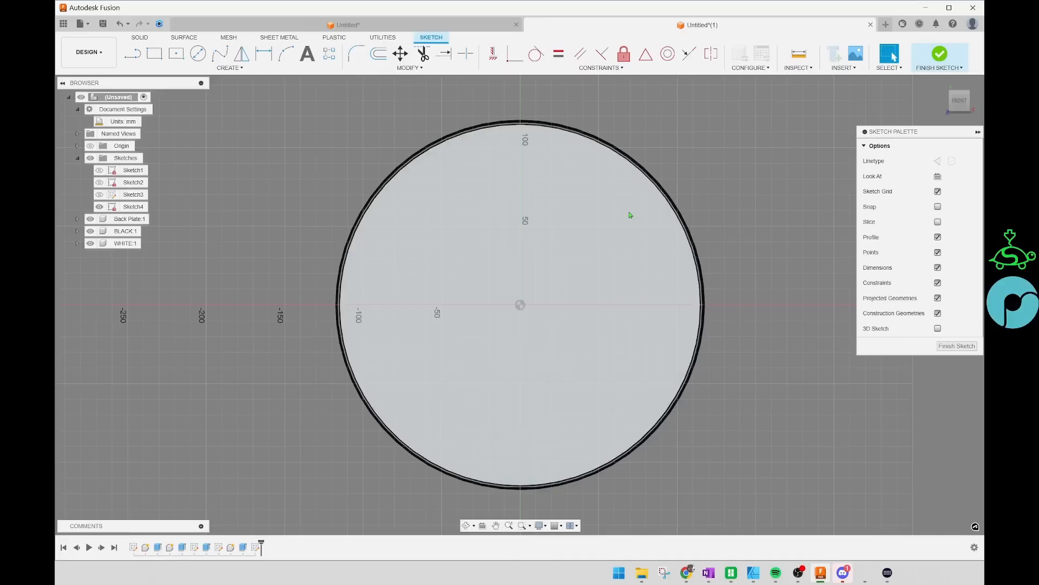
Step: Examine the black outer ring and the back plate's rear face from the side
shift+middle_drag(741, 212, 551, 246)
shift+middle_drag(427, 117, 448, 124)
scroll(448, 124, up, 3)
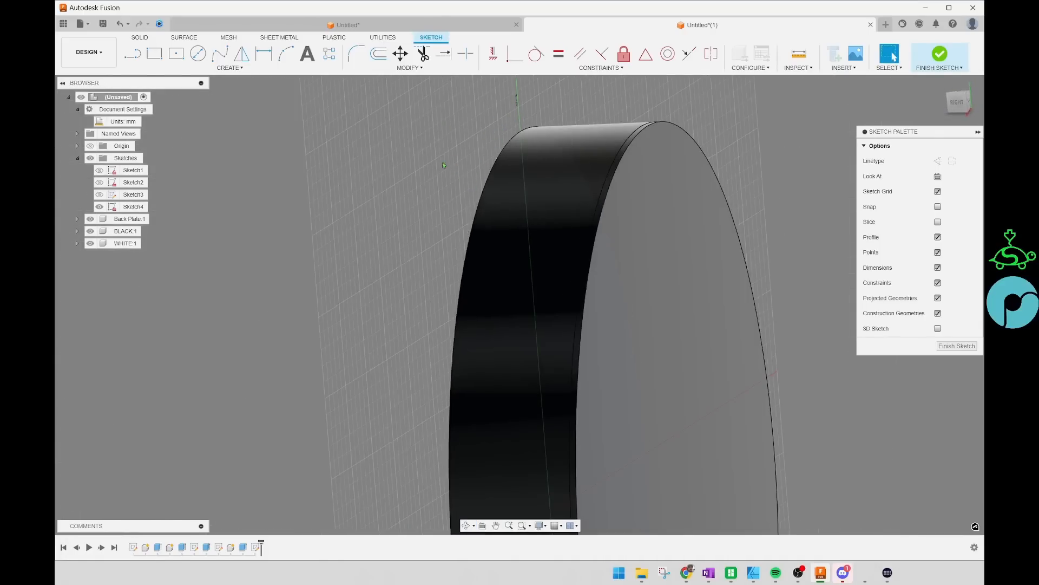
click(676, 196)
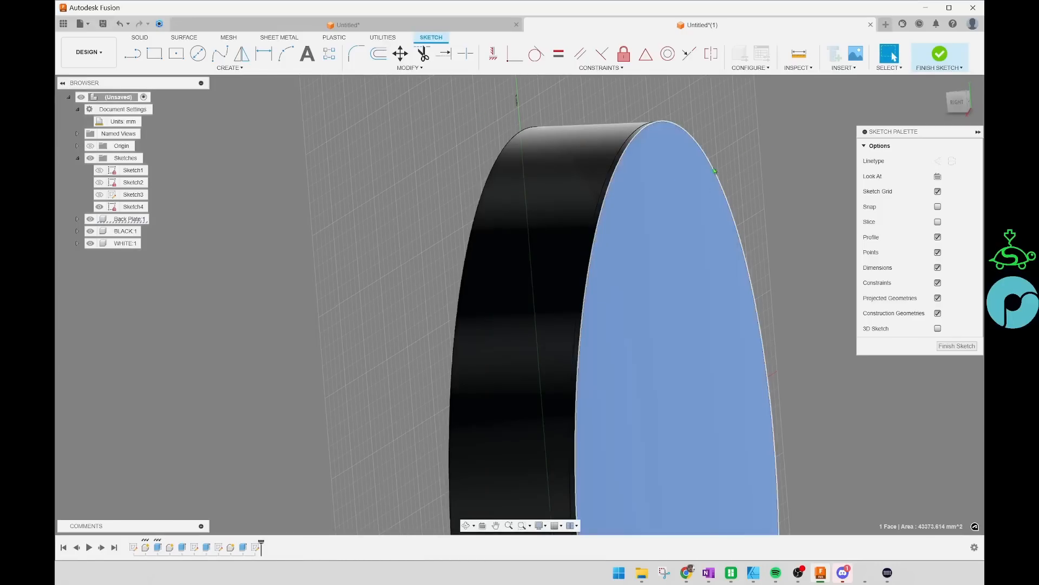
scroll(803, 193, down, 3)
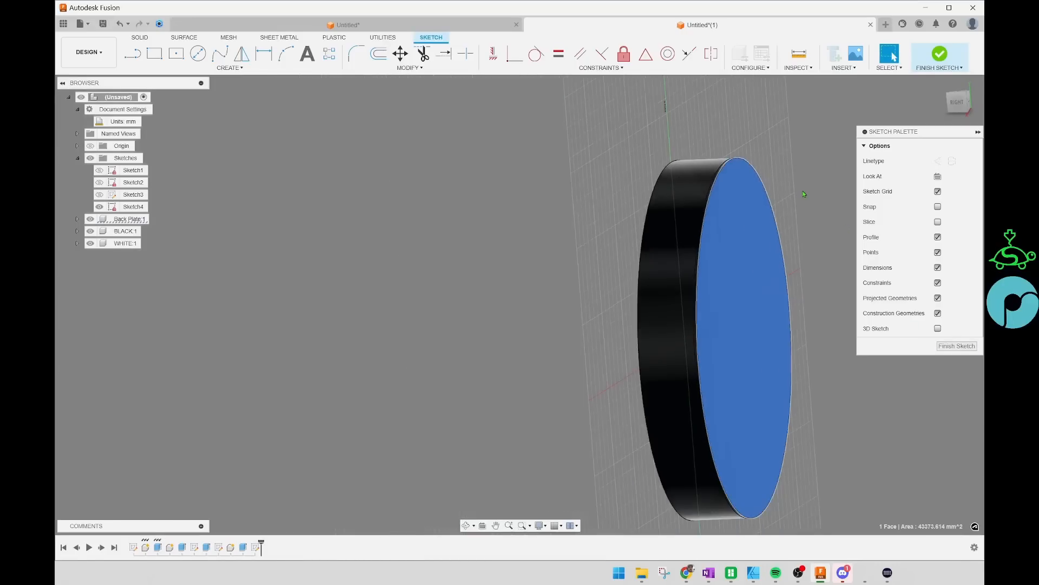
click(469, 185)
shift+middle_drag(361, 234, 447, 227)
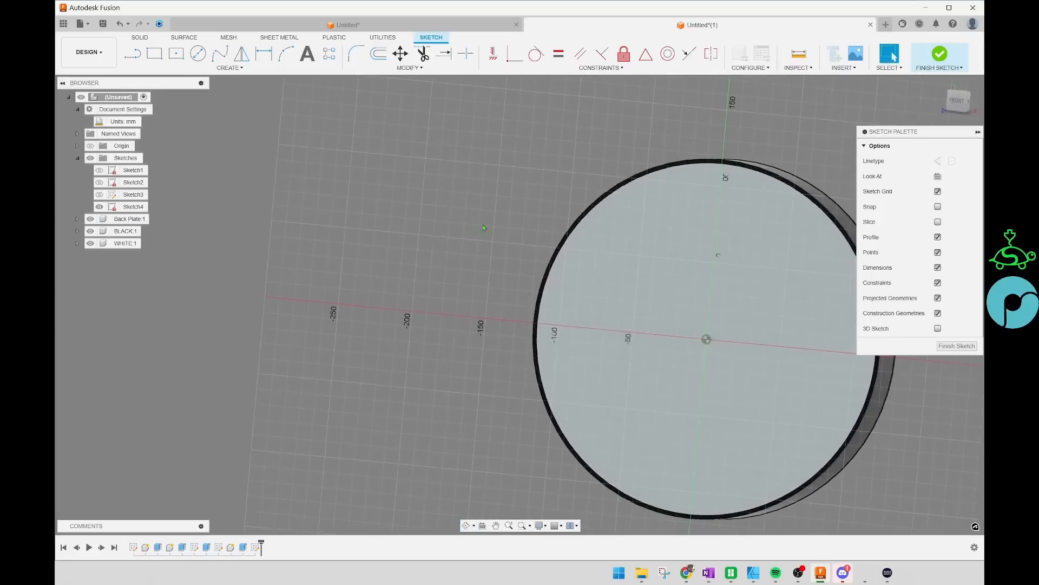
Step: Examine the white disc's front face and its black rim up close from the front
middle_drag(756, 288, 554, 243)
scroll(638, 108, up, 4)
scroll(644, 108, down, 2)
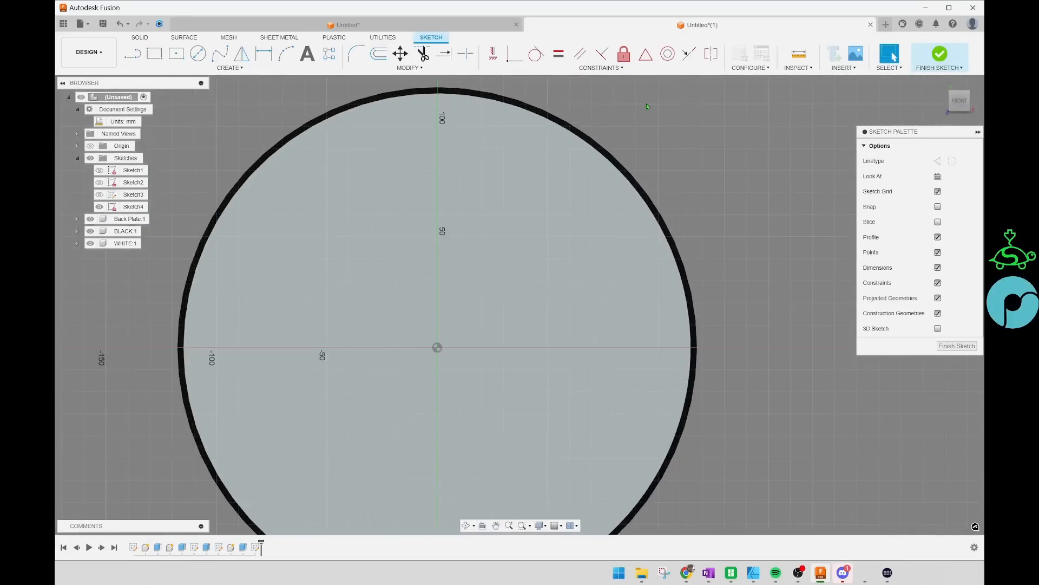
middle_drag(619, 134, 671, 125)
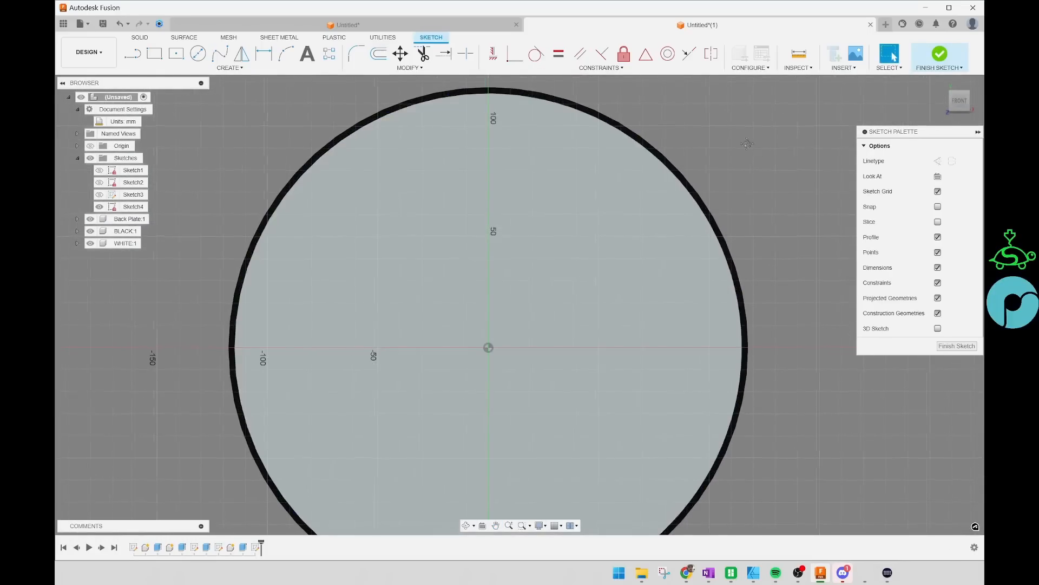
scroll(772, 127, up, 3)
scroll(632, 129, down, 4)
middle_drag(557, 186, 474, 221)
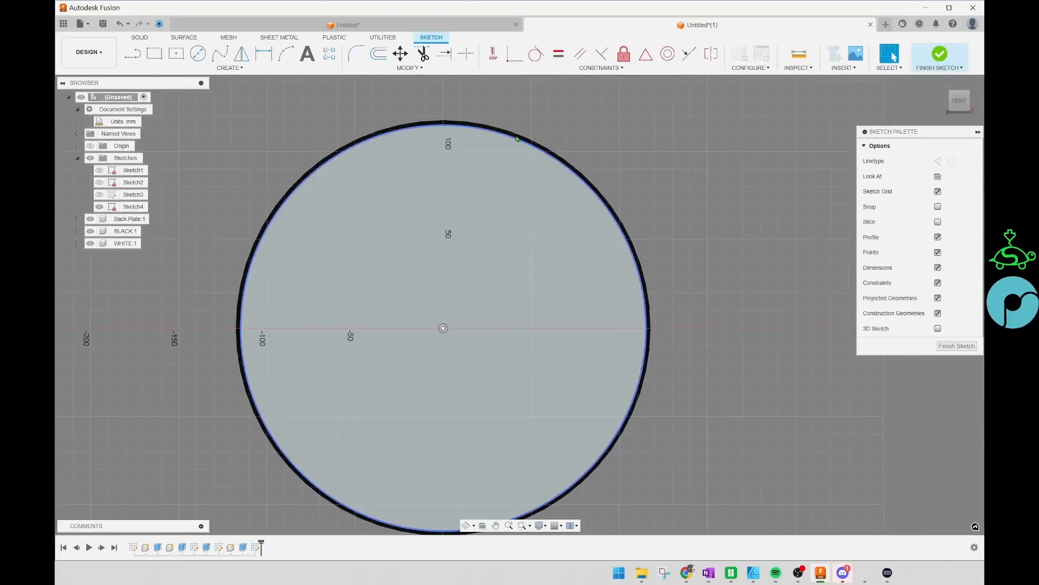
scroll(565, 132, up, 3)
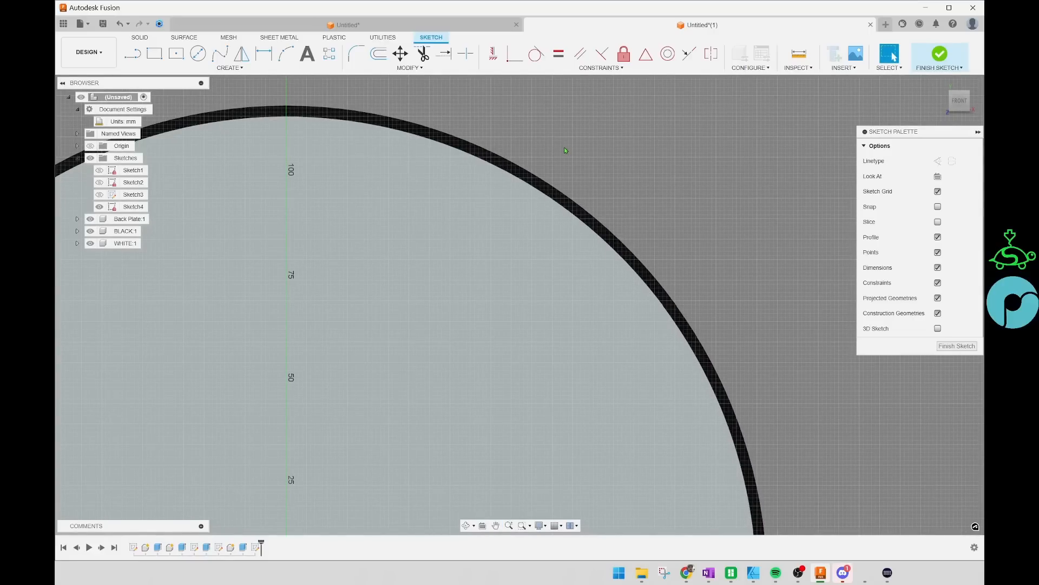
middle_drag(634, 169, 614, 156)
scroll(615, 153, up, 1)
key(Escape)
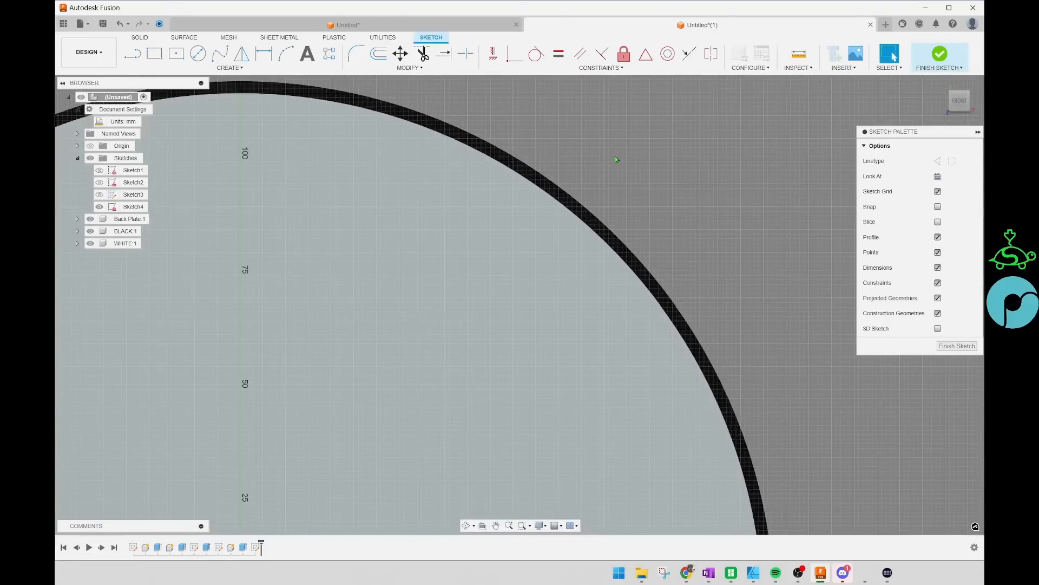
key(p)
scroll(590, 221, up, 3)
click(590, 222)
scroll(545, 236, down, 2)
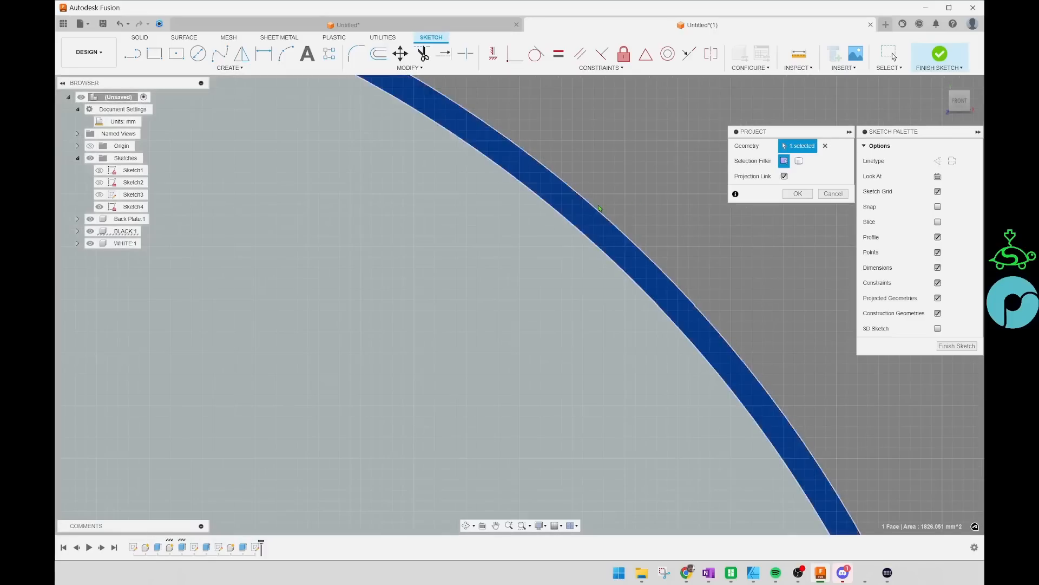
scroll(662, 178, down, 5)
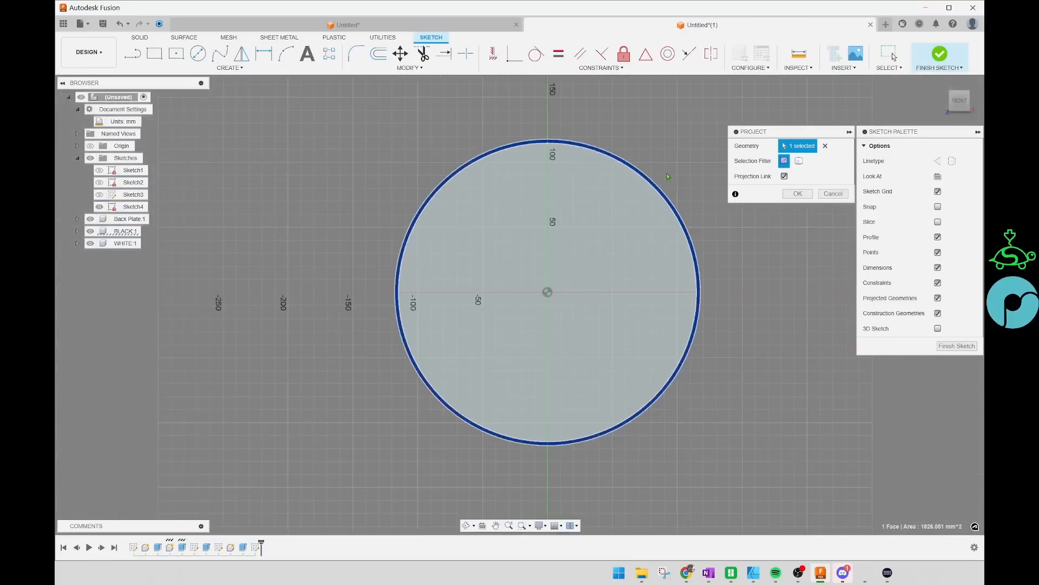
click(832, 193)
Step: Start a sketch text and place its rectangular frame across the middle of the white disc
middle_drag(404, 142, 360, 137)
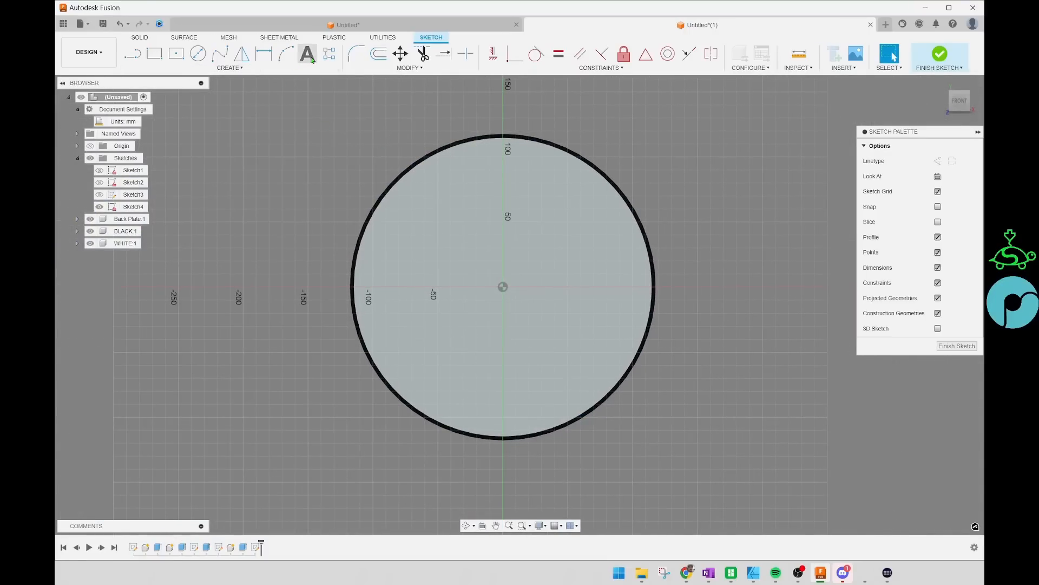
mouse_move(471, 214)
middle_down()
mouse_move(510, 196)
mouse_move(485, 202)
middle_up()
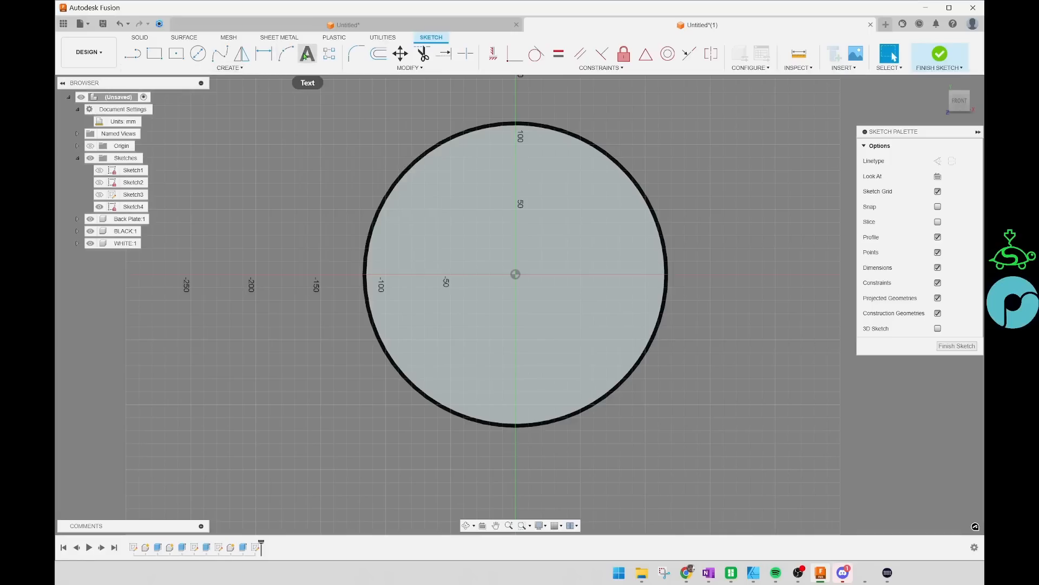
click(230, 69)
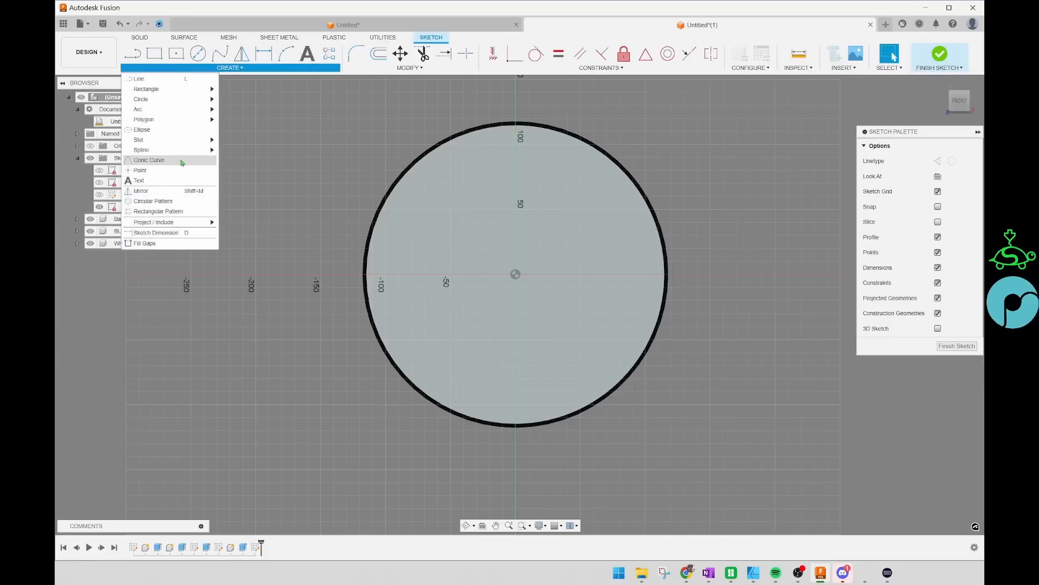
click(160, 183)
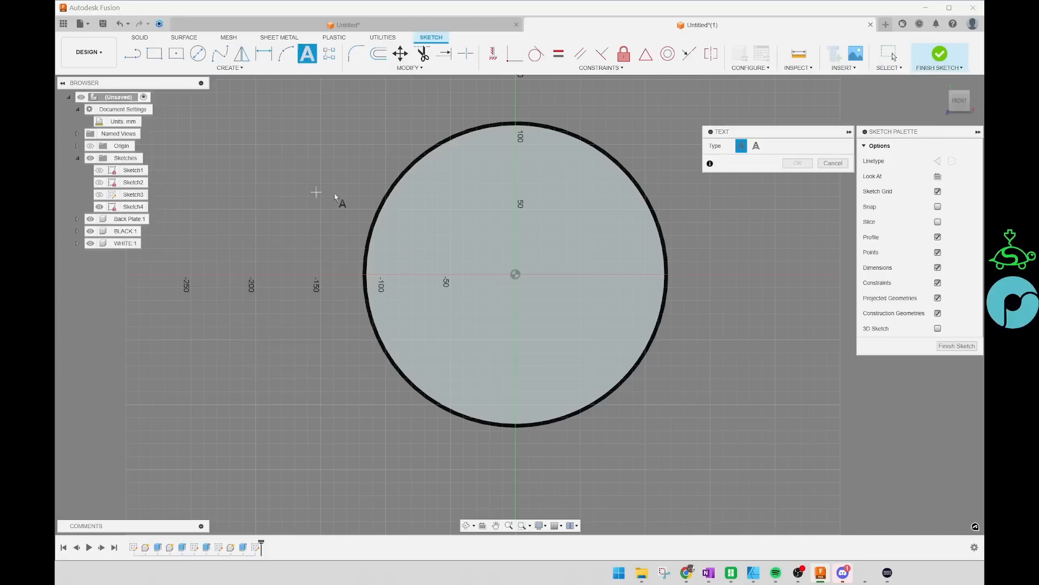
middle_drag(478, 209, 433, 193)
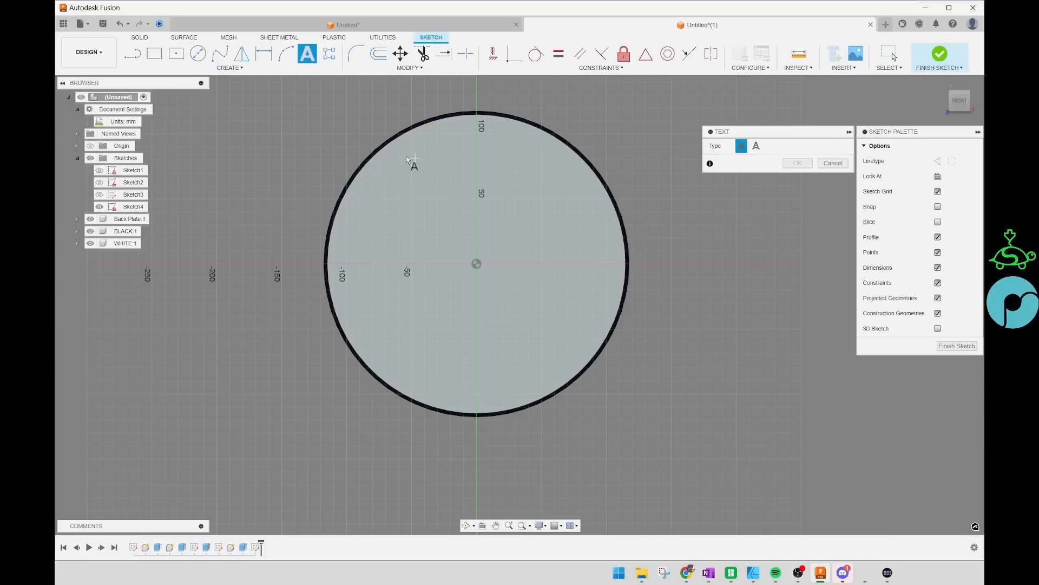
click(374, 173)
scroll(585, 352, up, 5)
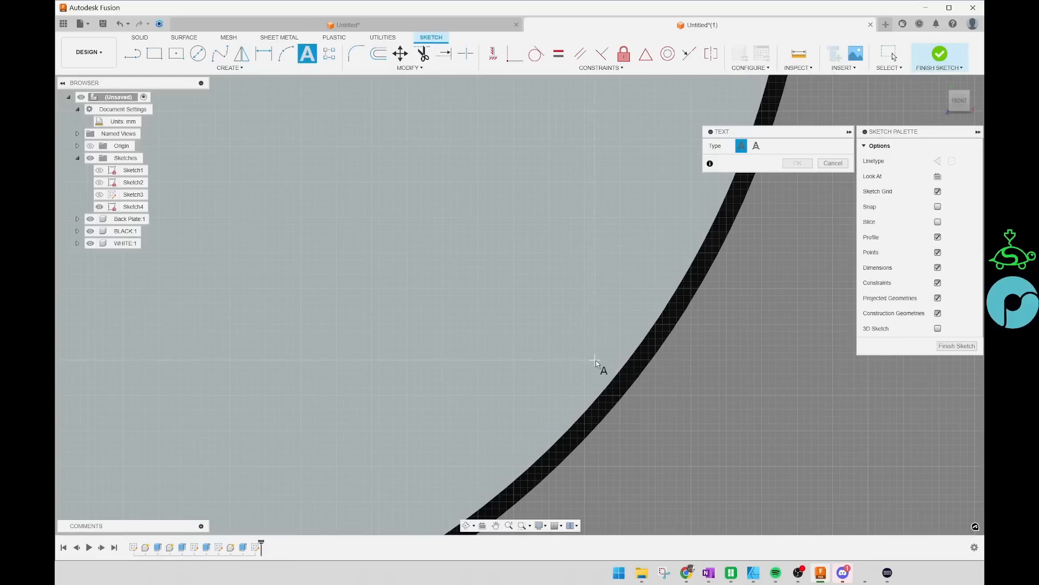
scroll(599, 364, down, 1)
scroll(598, 363, down, 8)
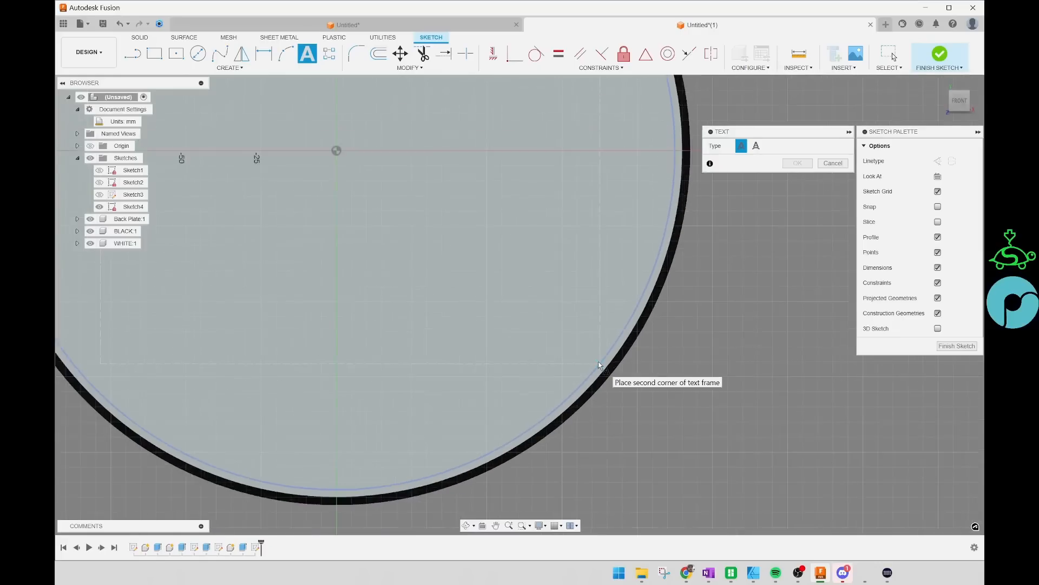
scroll(498, 298, down, 4)
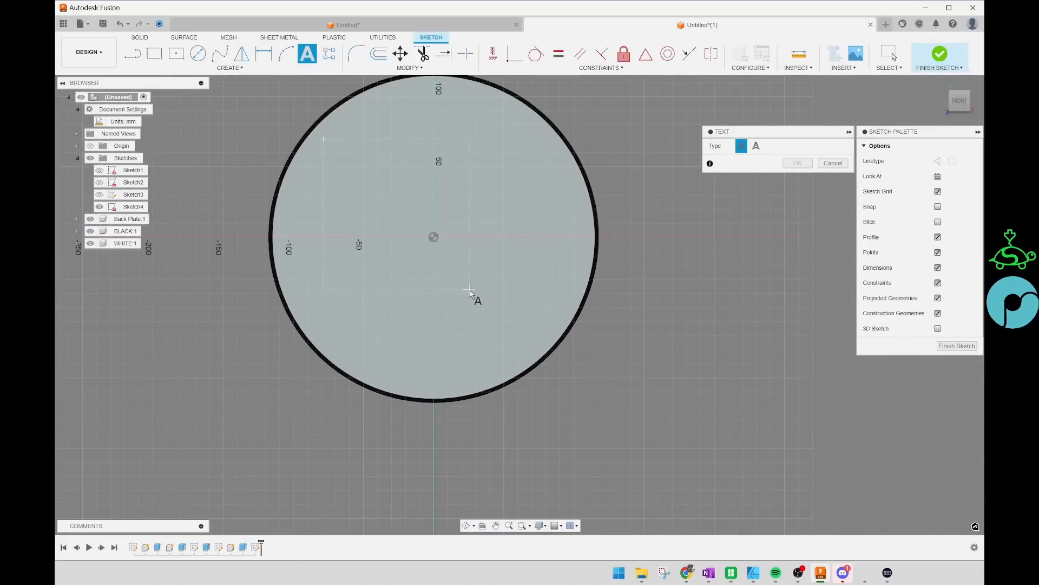
click(538, 341)
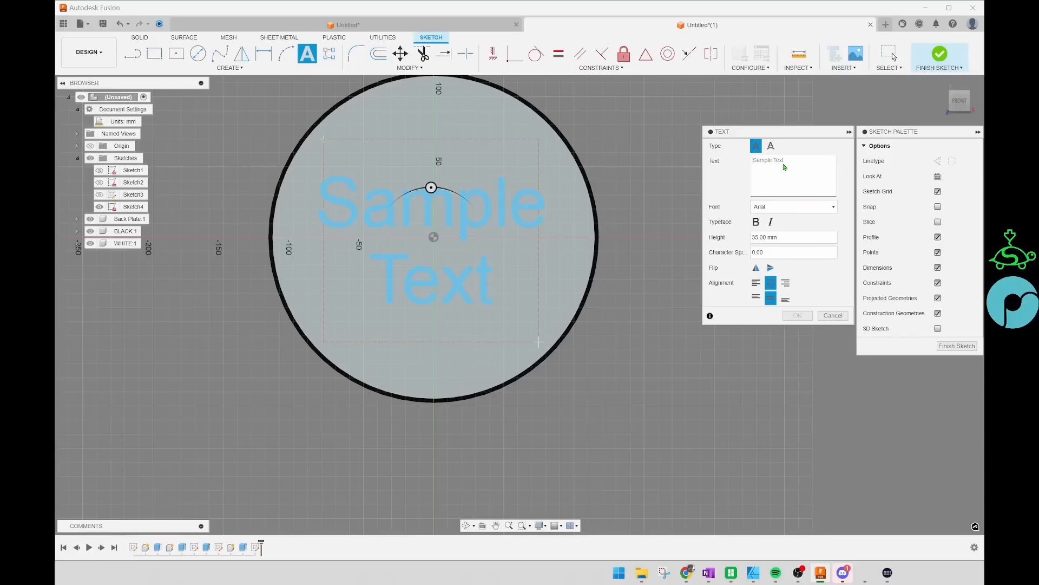
Step: Enter POLYMAKER and APPLICATION as two lines of text and set the text height to 22 mm
text(POLYMAKER)
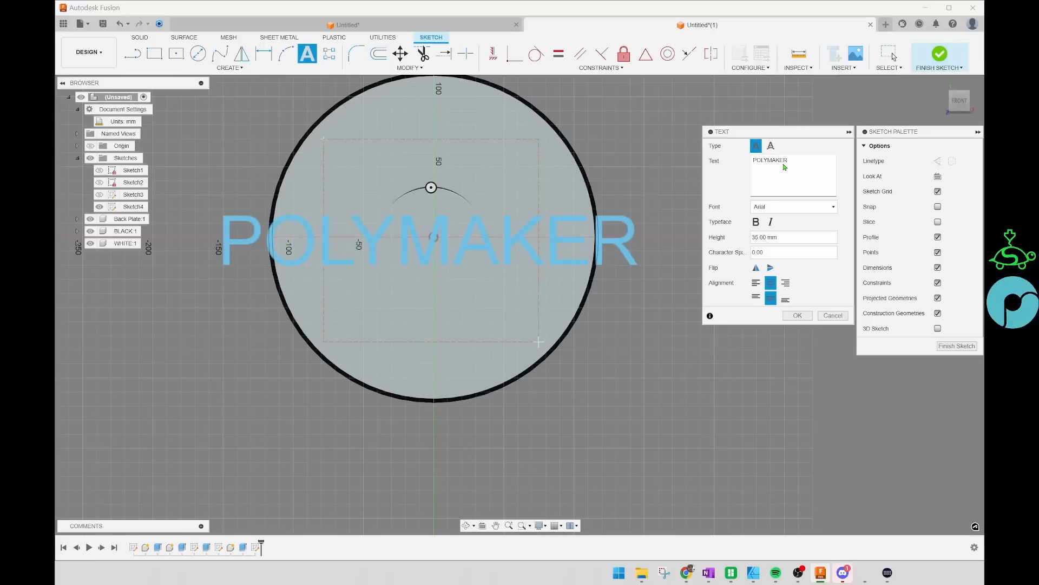
key(Return)
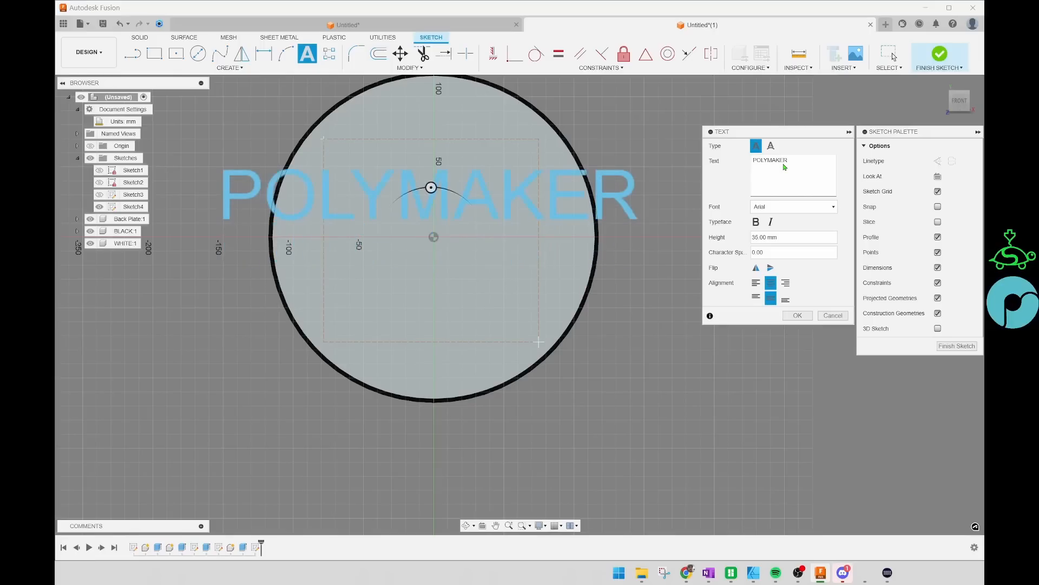
text(AP)
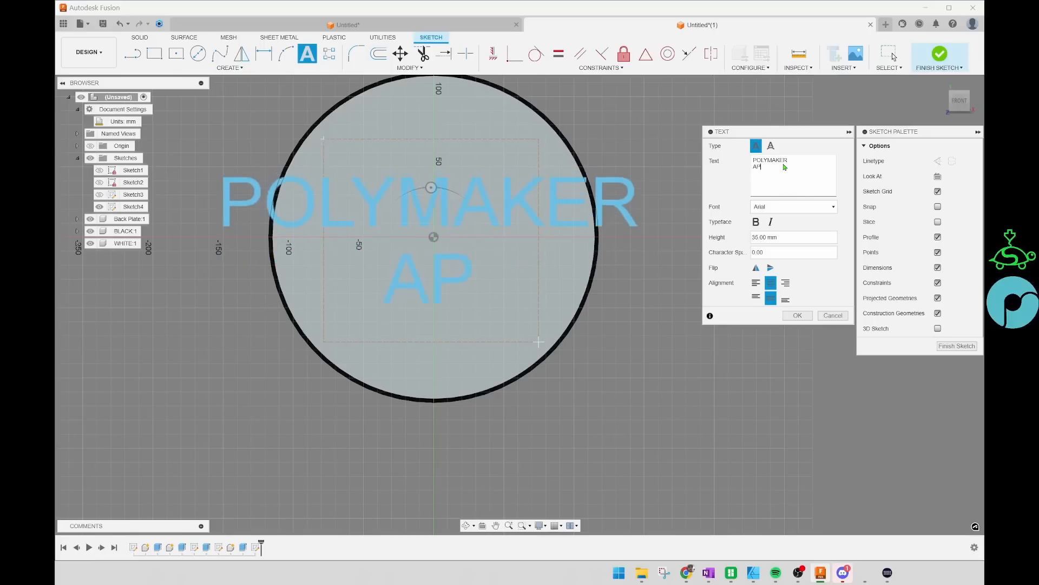
text(PLICATION)
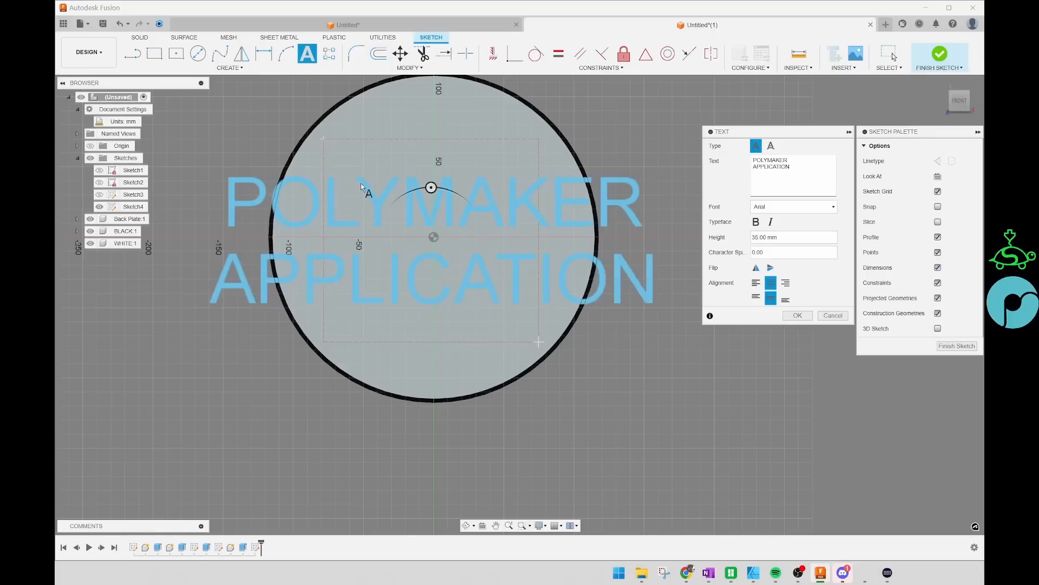
click(788, 237)
text(20)
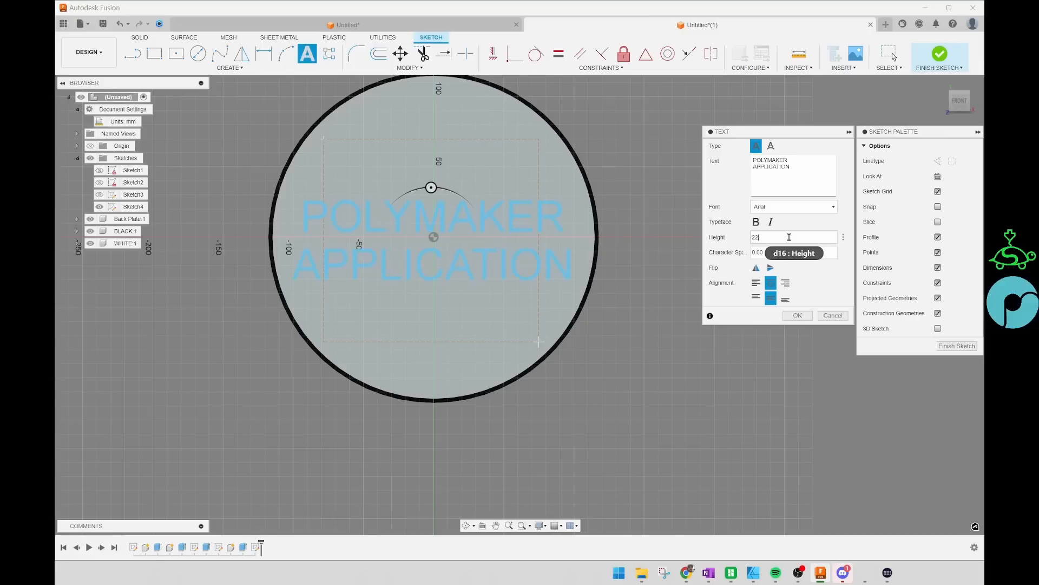
Step: Try the Eras Demi ITC and Edwardian Script ITC fonts on the two-line text
click(794, 206)
scroll(787, 296, down, 20)
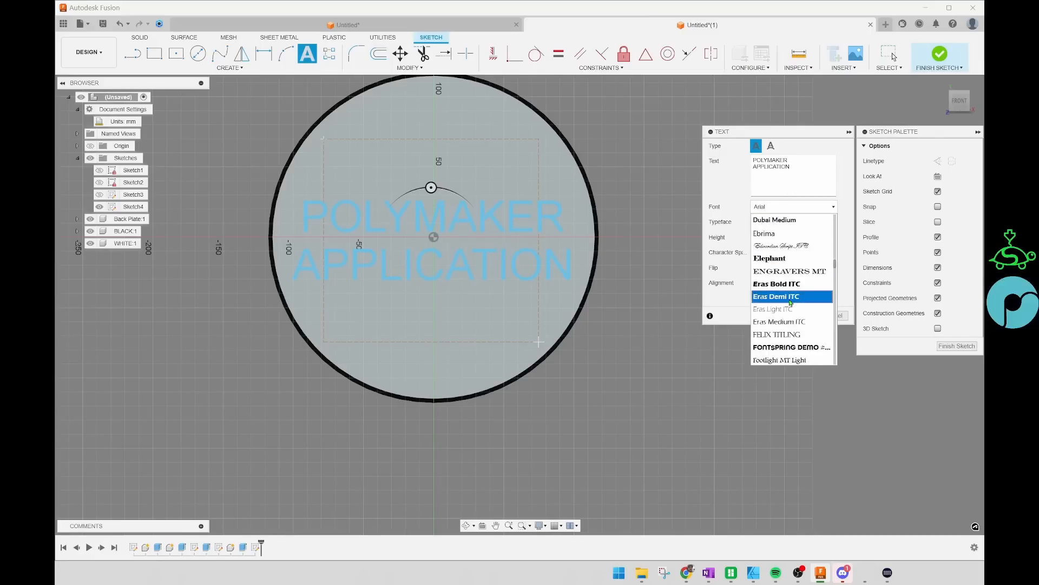
click(790, 297)
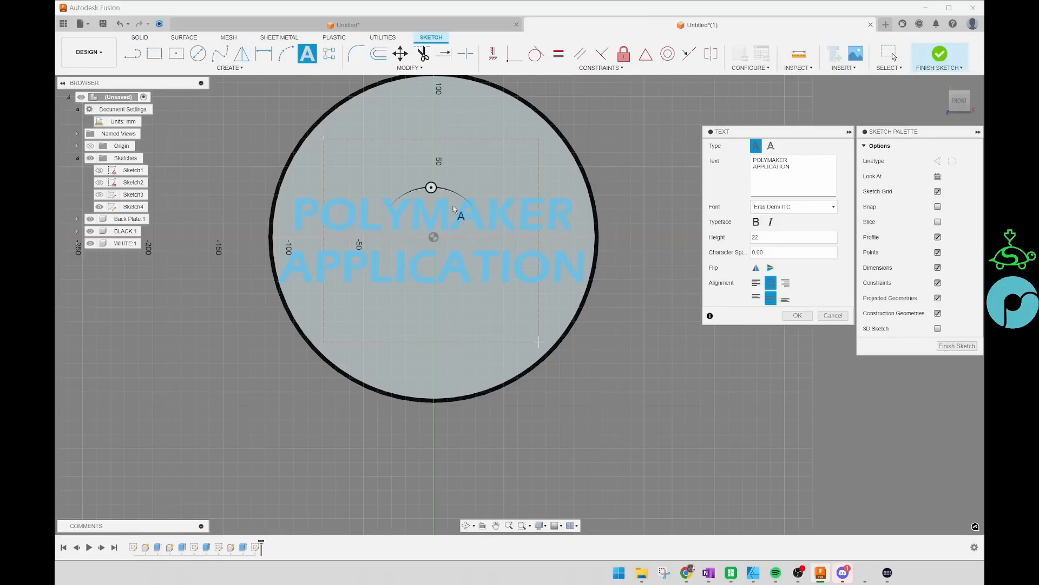
click(801, 208)
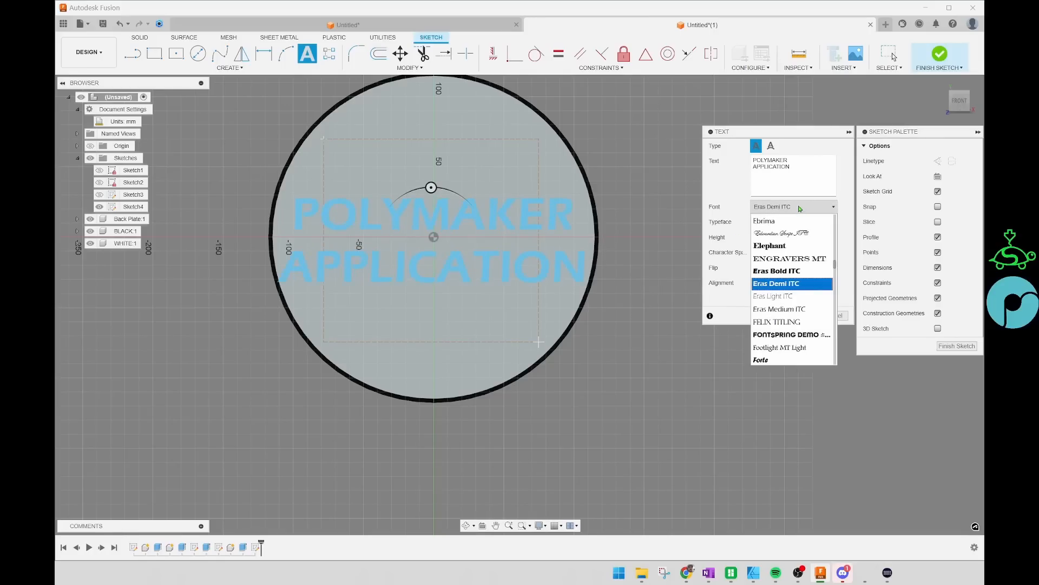
click(789, 232)
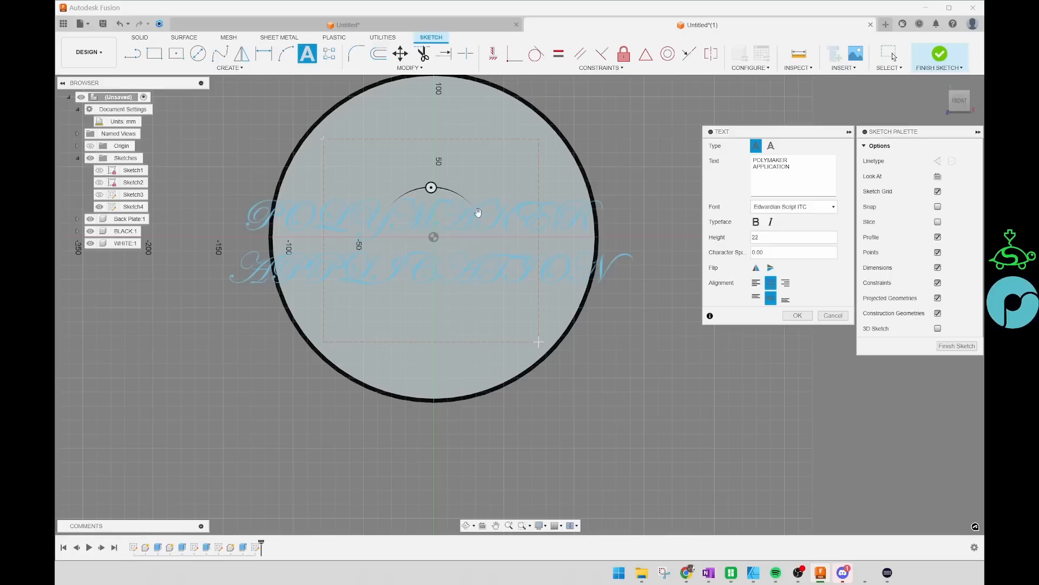
Step: Try the Another Danger - Demo font on the lettering and inspect its letter shapes up close
click(806, 209)
scroll(797, 291, up, 10)
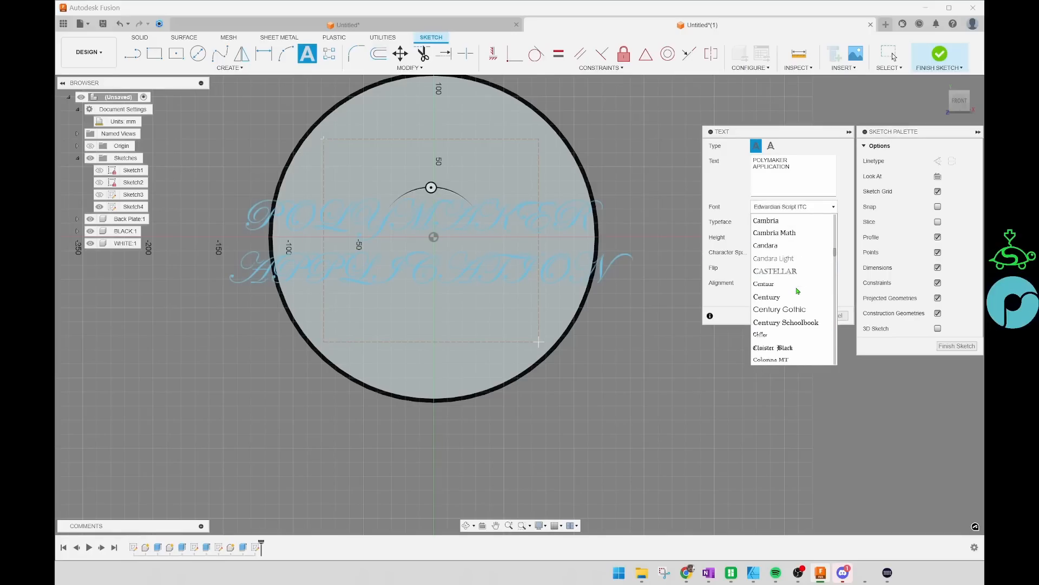
scroll(797, 293, up, 10)
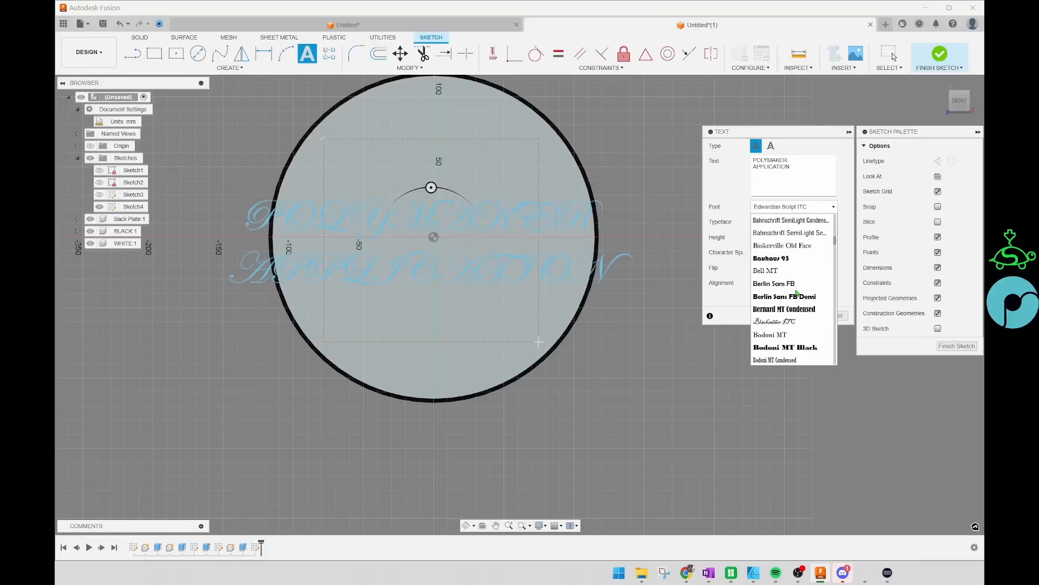
scroll(795, 295, up, 10)
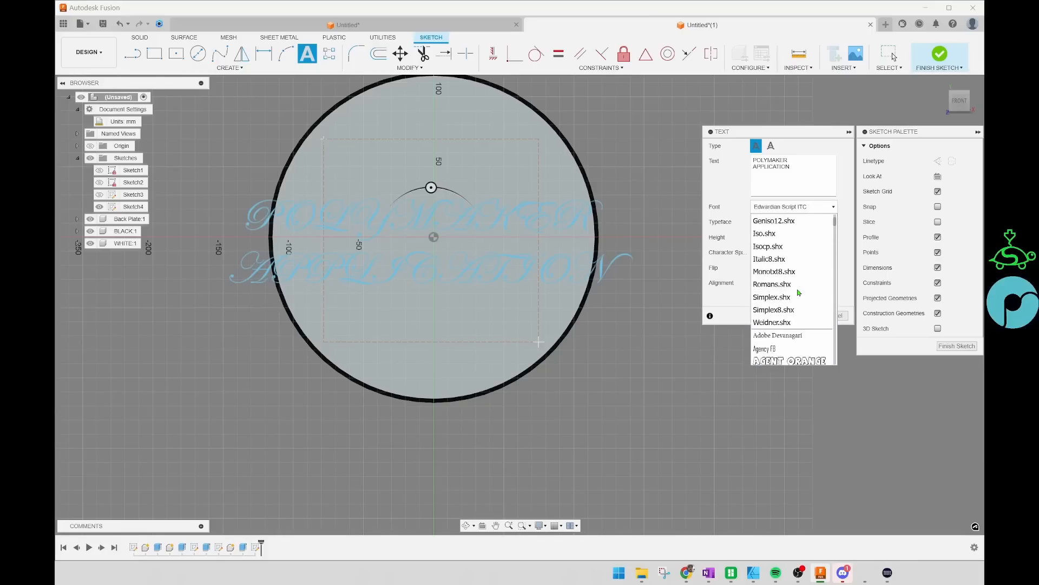
click(788, 311)
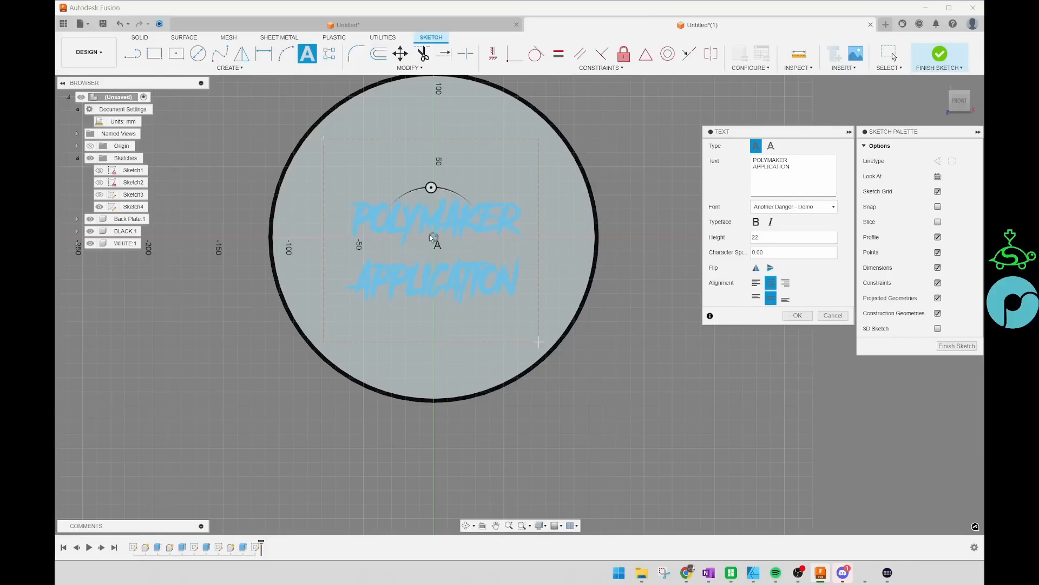
scroll(414, 201, up, 6)
scroll(412, 216, up, 1)
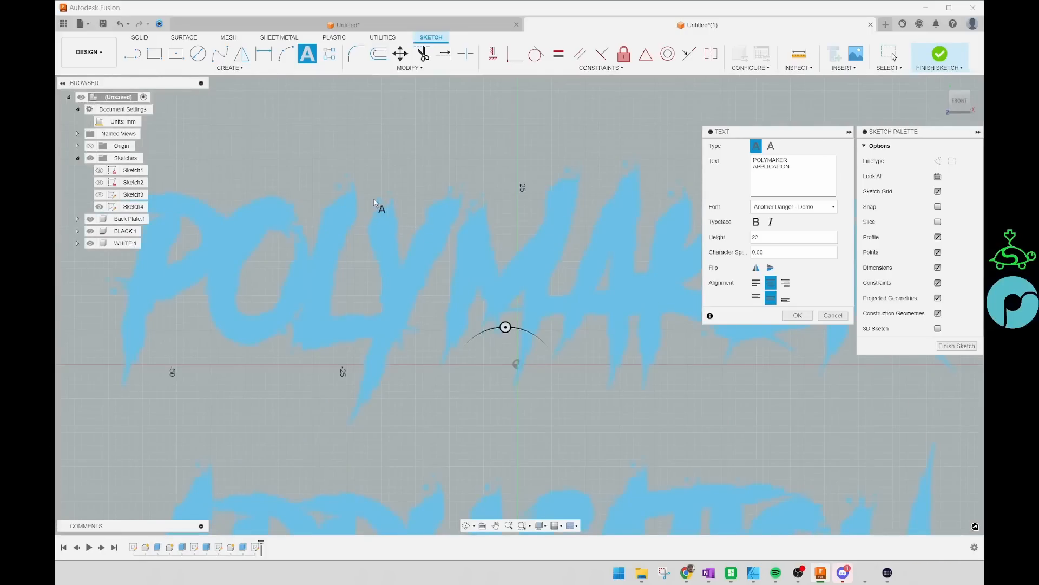
scroll(534, 210, down, 5)
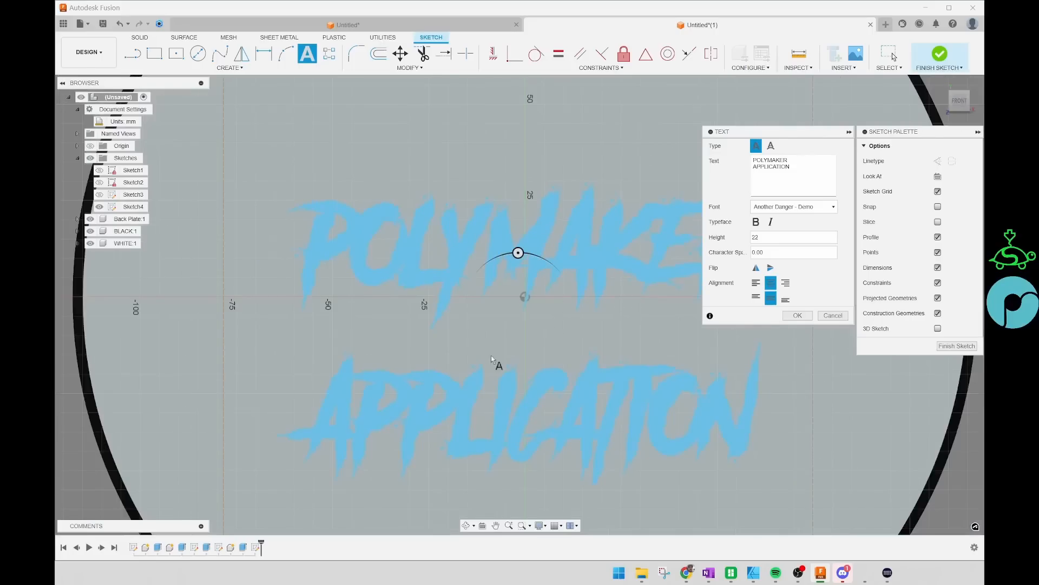
Step: Set the lettering's font to Bauhaus 93 and create the text
click(794, 207)
scroll(802, 285, down, 5)
scroll(802, 285, down, 3)
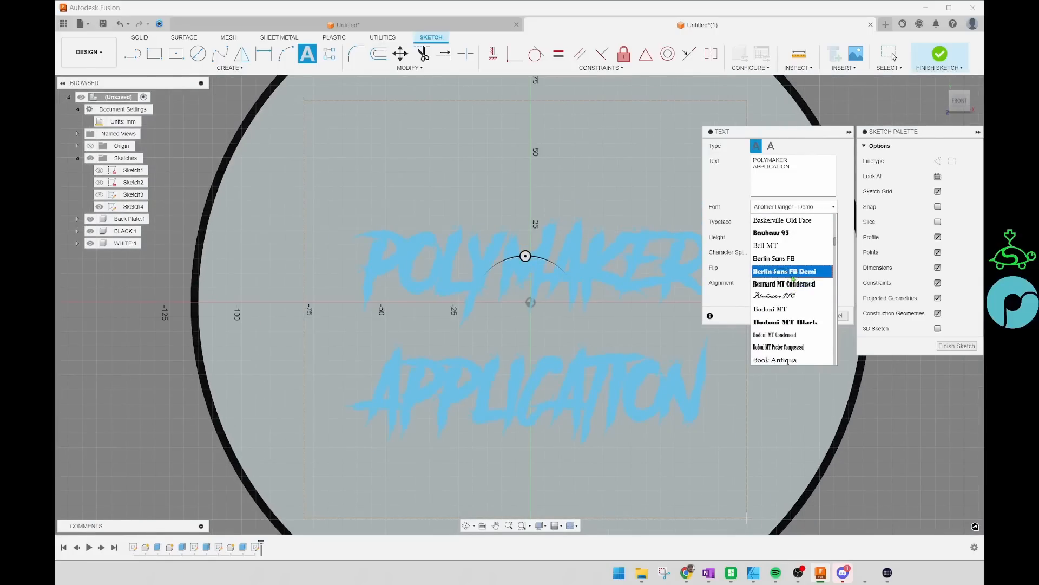
click(785, 236)
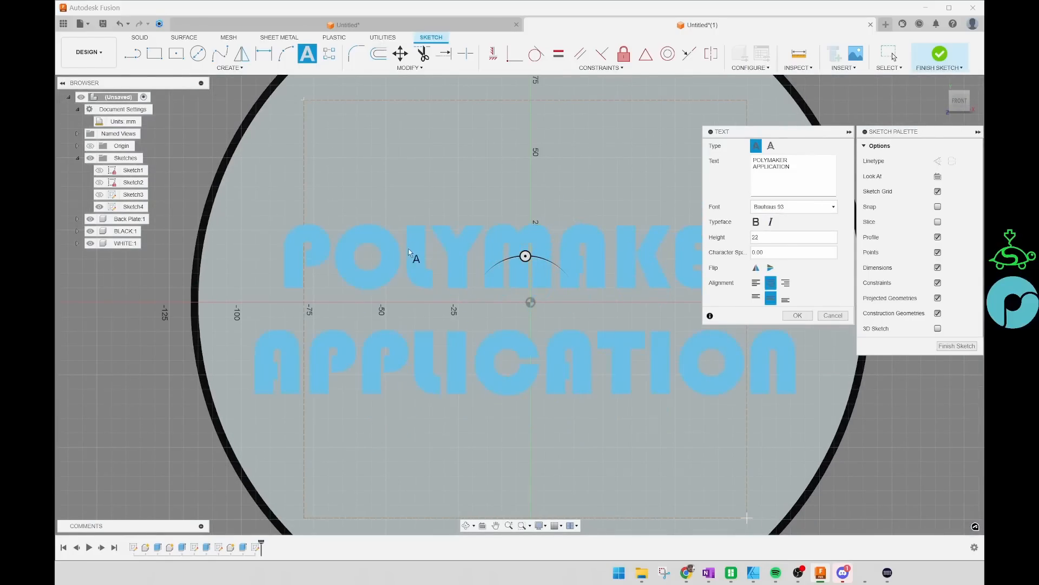
scroll(408, 253, down, 3)
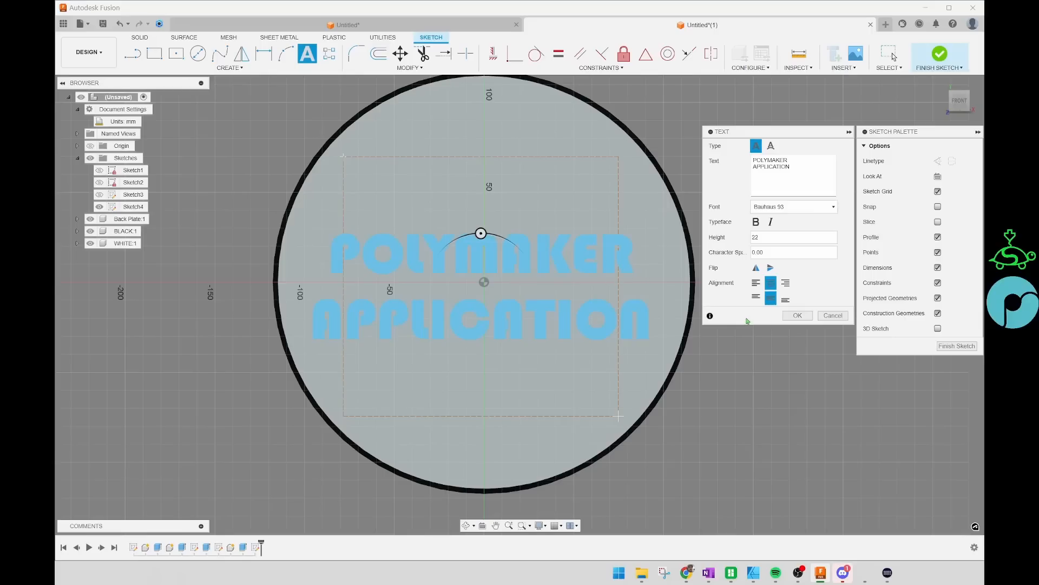
click(801, 316)
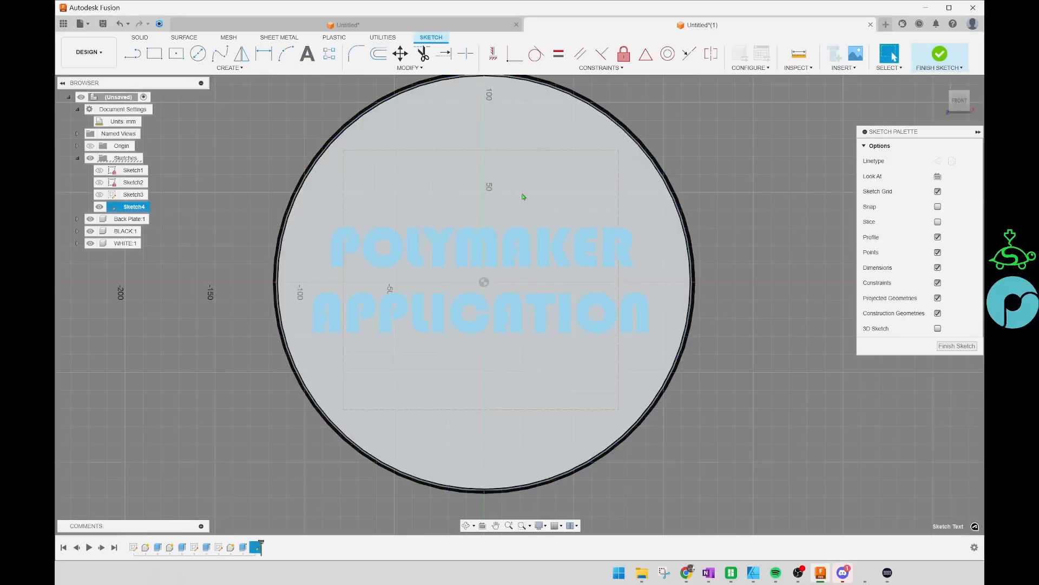
Step: Move the lettering and stretch its frame so two opposite corners sit at the disc's edge, roughly centring the text
mouse_move(492, 252)
mouse_down()
mouse_move(520, 218)
mouse_move(494, 256)
mouse_move(483, 239)
mouse_move(489, 259)
mouse_move(485, 244)
mouse_up()
mouse_move(337, 141)
mouse_down()
mouse_move(347, 151)
mouse_move(336, 140)
mouse_up()
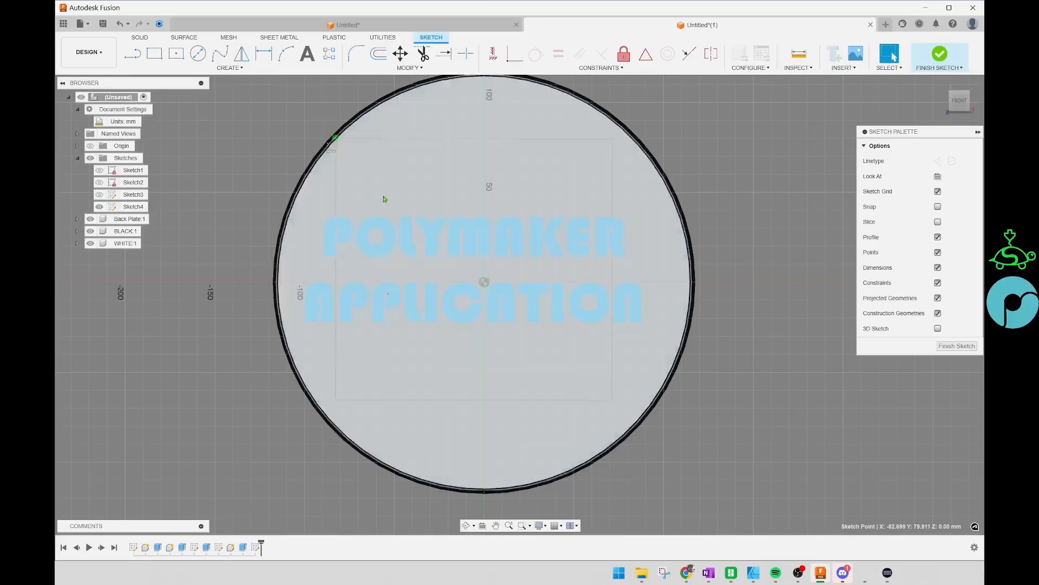
drag(612, 401, 638, 422)
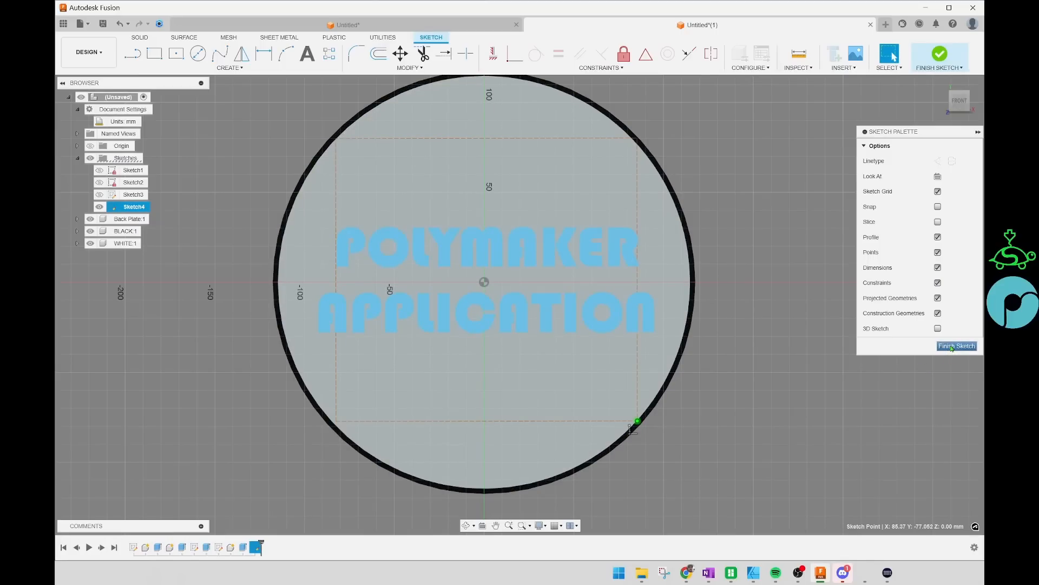
Step: Finish the lettering sketch on the disc's front face
click(571, 244)
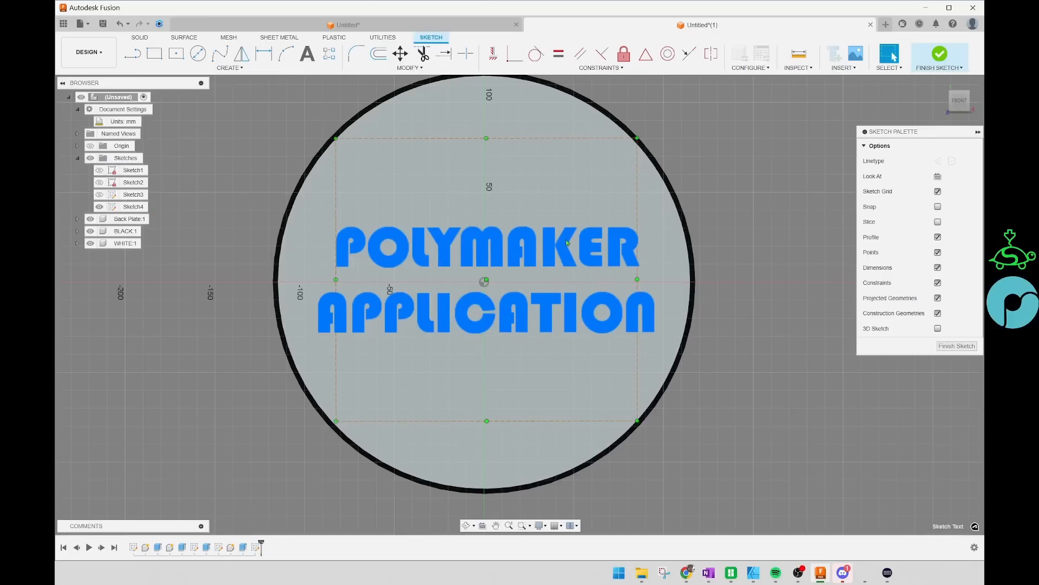
click(956, 345)
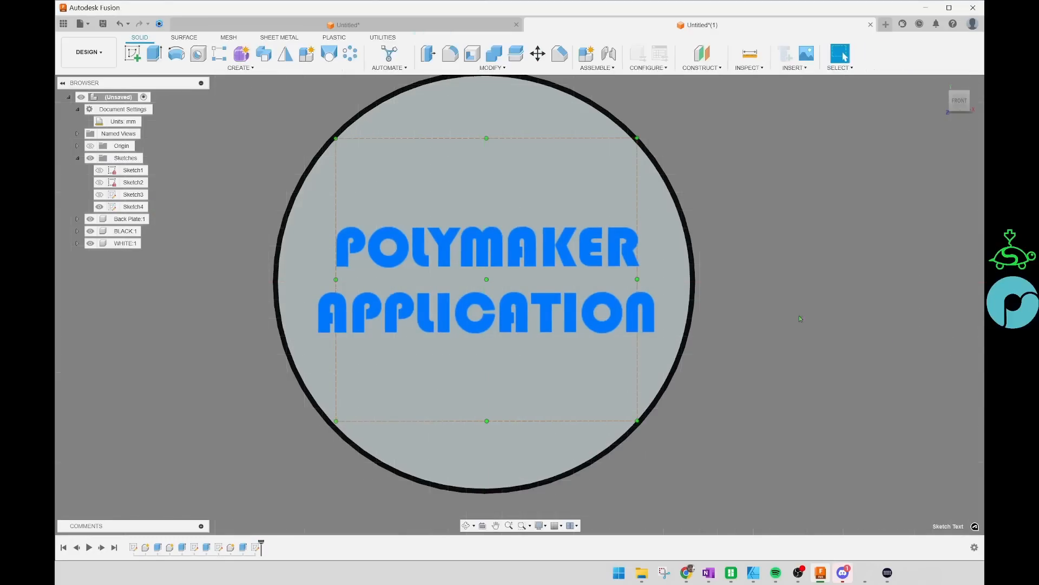
click(772, 278)
mouse_move(772, 279)
shift+middle_down()
mouse_move(784, 260)
mouse_move(830, 249)
mouse_move(805, 257)
shift+middle_up()
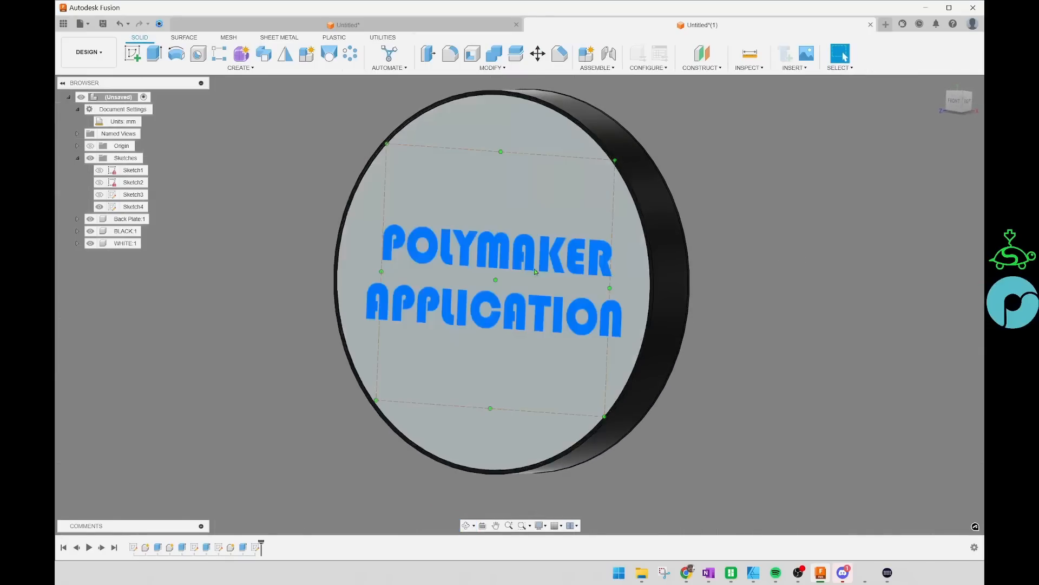
Step: Extrude the POLYMAKER APPLICATION lettering by -5 mm as a cut through the white front disc
scroll(503, 256, up, 4)
scroll(503, 256, down, 3)
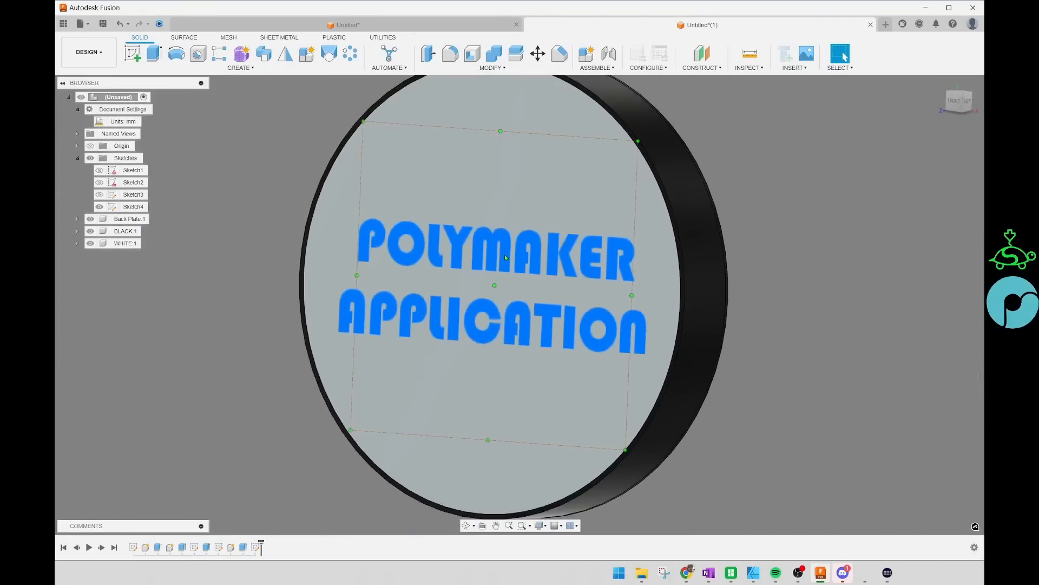
click(505, 257)
middle_drag(505, 247, 492, 261)
key(e)
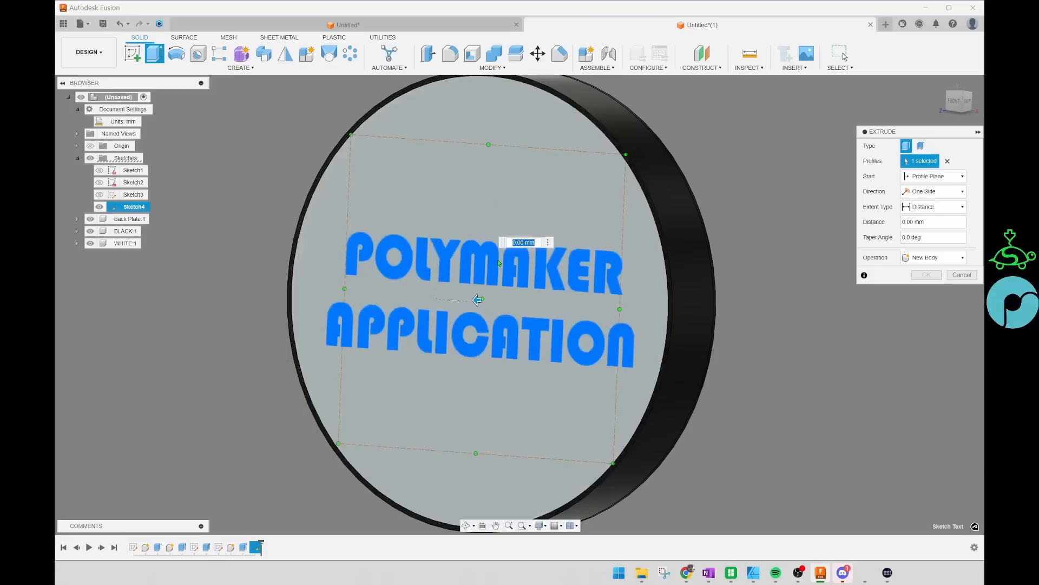
middle_drag(463, 210, 465, 217)
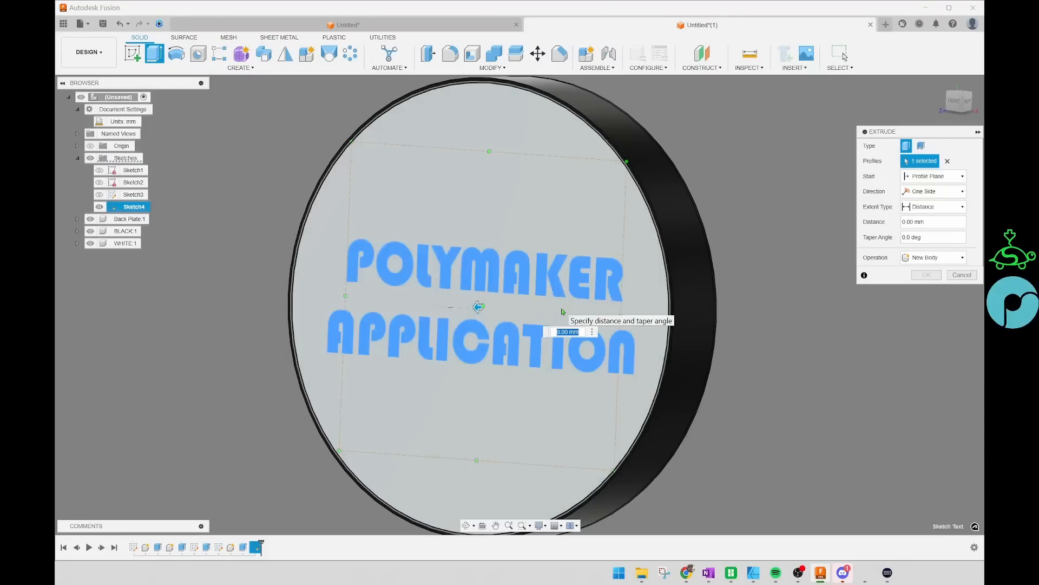
key(BackSpace)
text(-5)
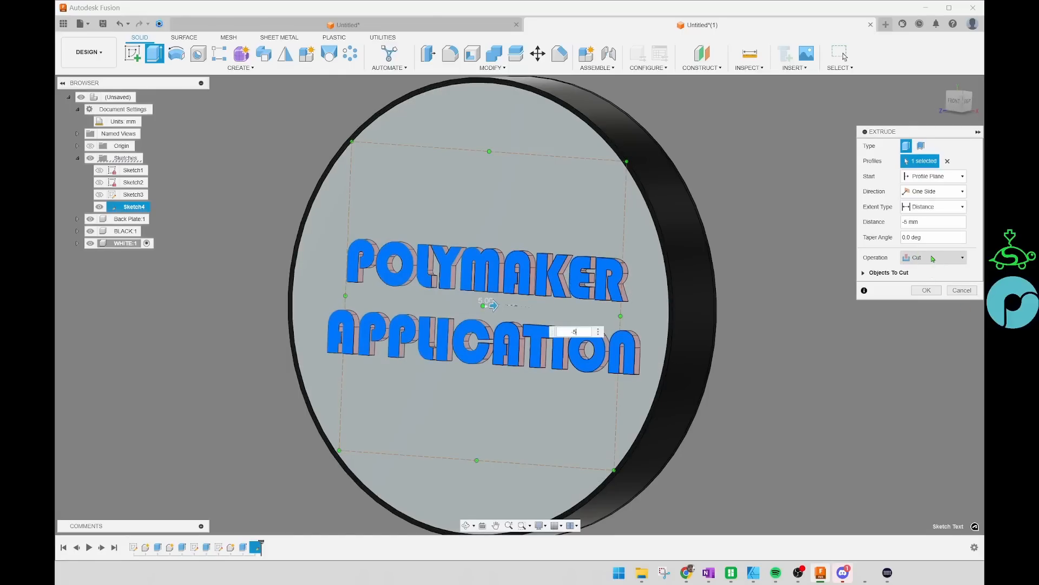
click(932, 258)
click(923, 258)
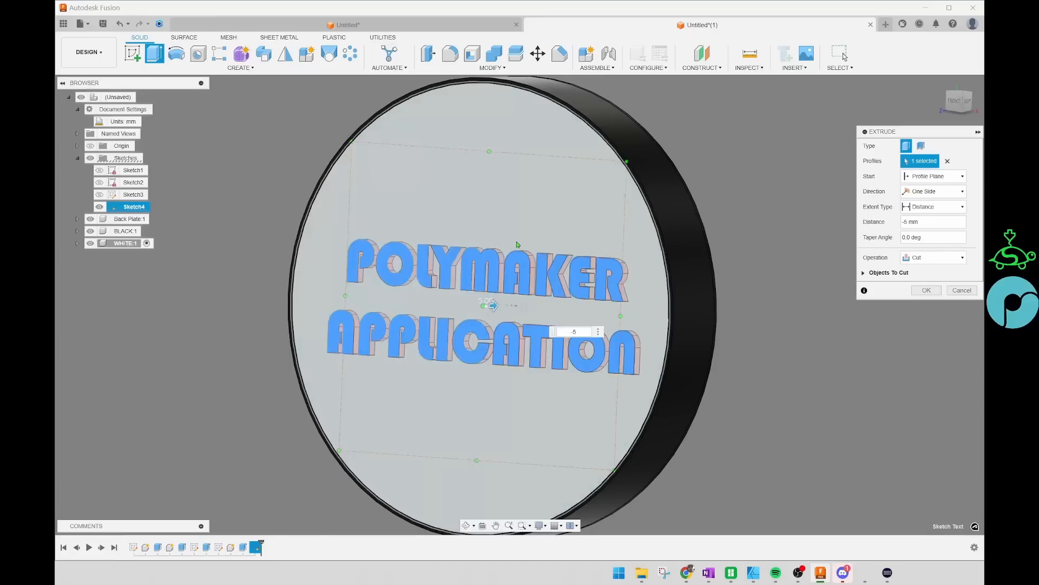
click(920, 258)
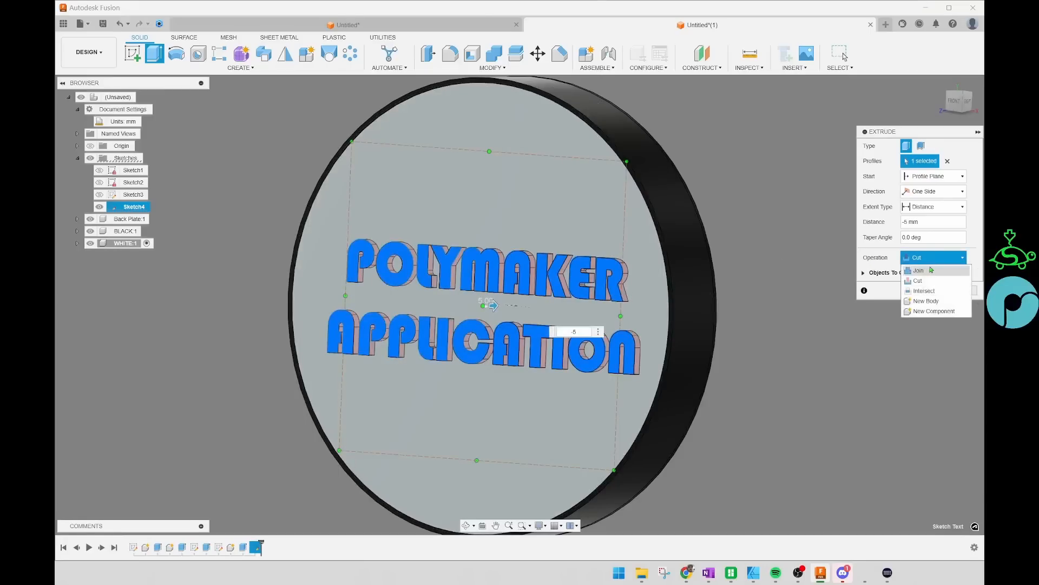
click(920, 259)
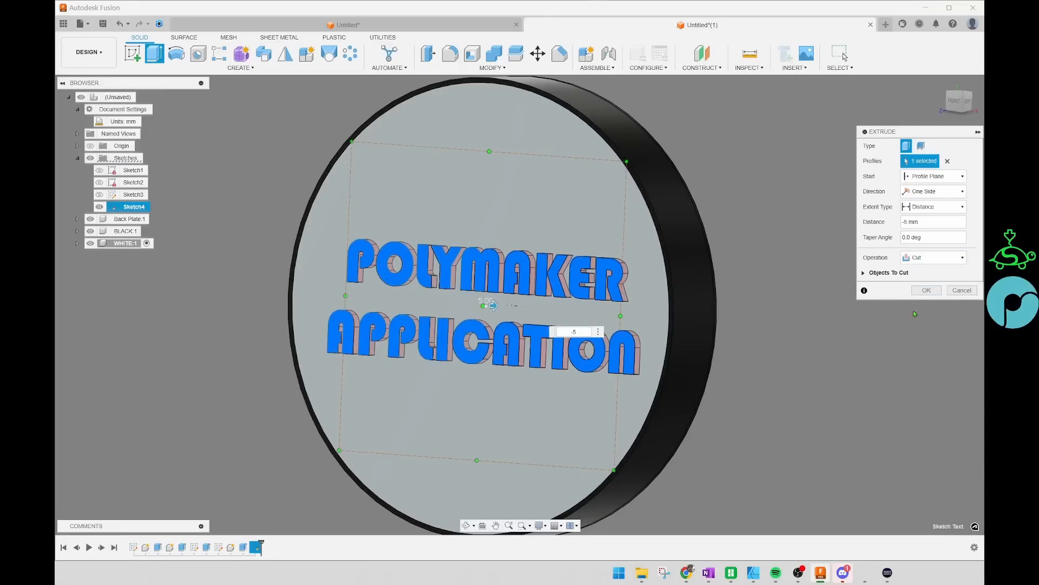
click(926, 291)
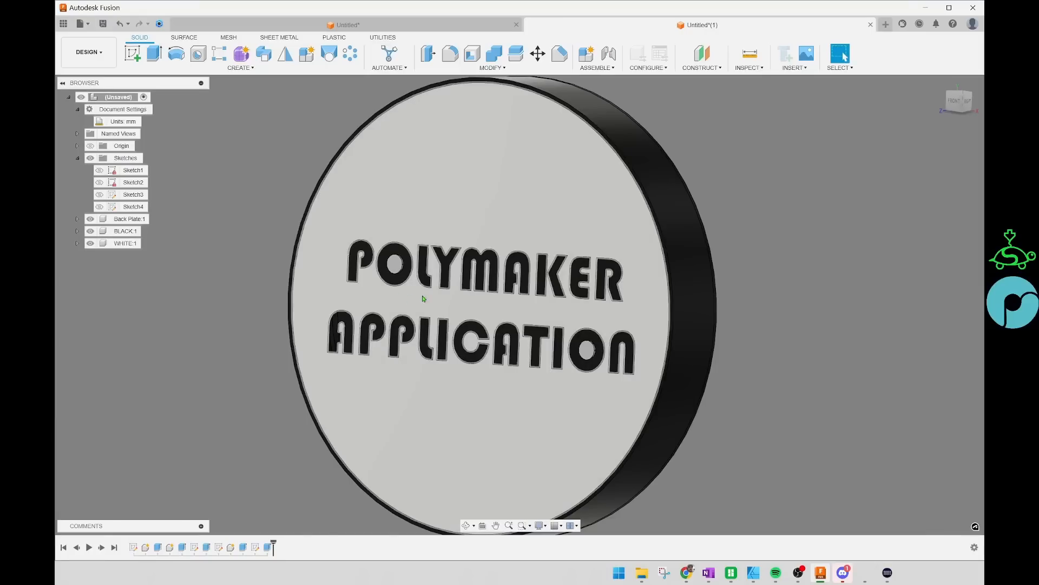
Step: Hide the Back Plate component and inspect the letter cut-outs in the white disc up close
shift+middle_drag(203, 290, 215, 291)
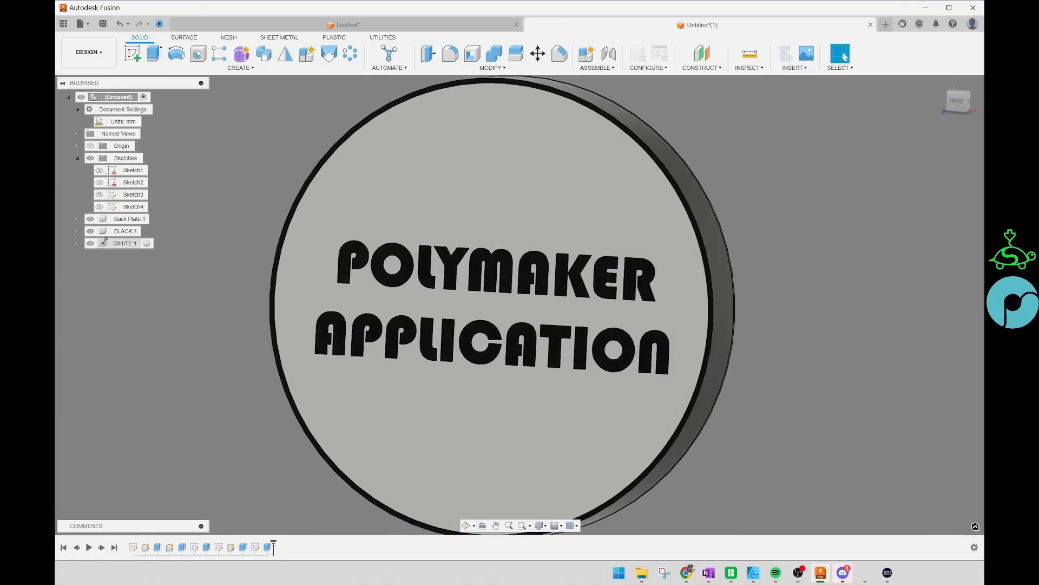
click(90, 218)
shift+middle_drag(141, 315, 121, 289)
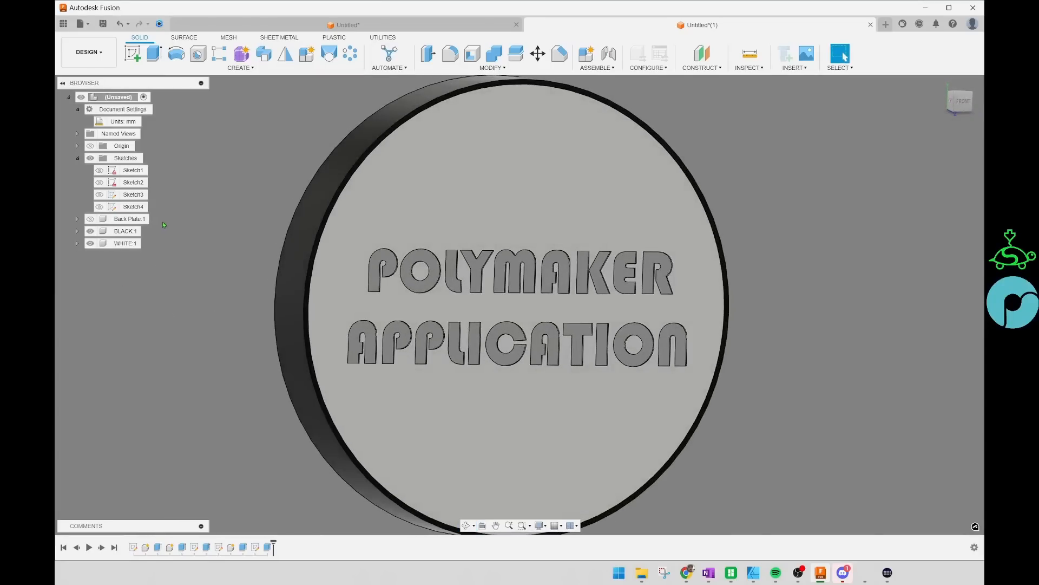
scroll(426, 259, up, 4)
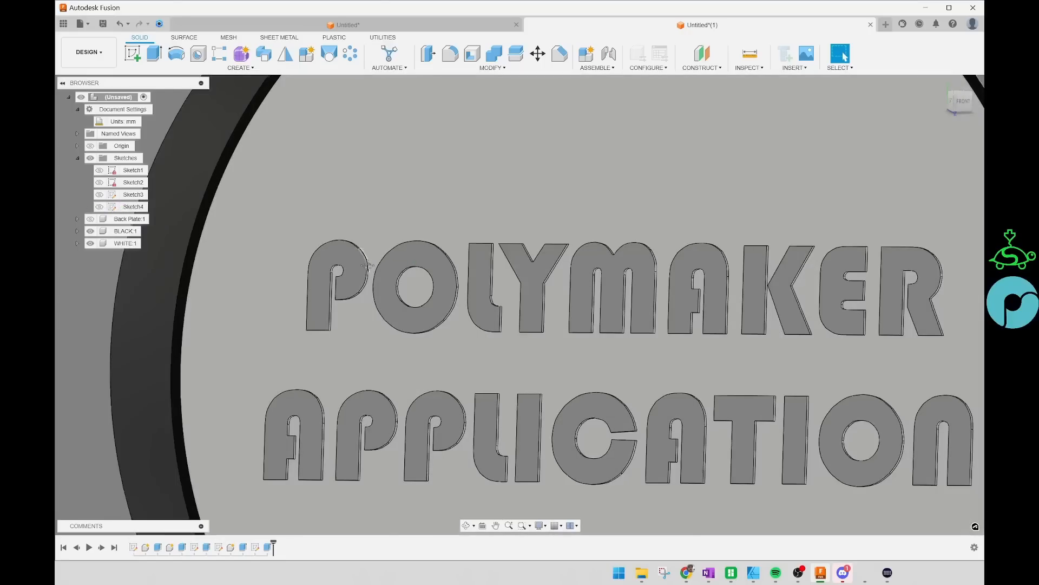
middle_drag(367, 268, 581, 288)
scroll(289, 221, up, 1)
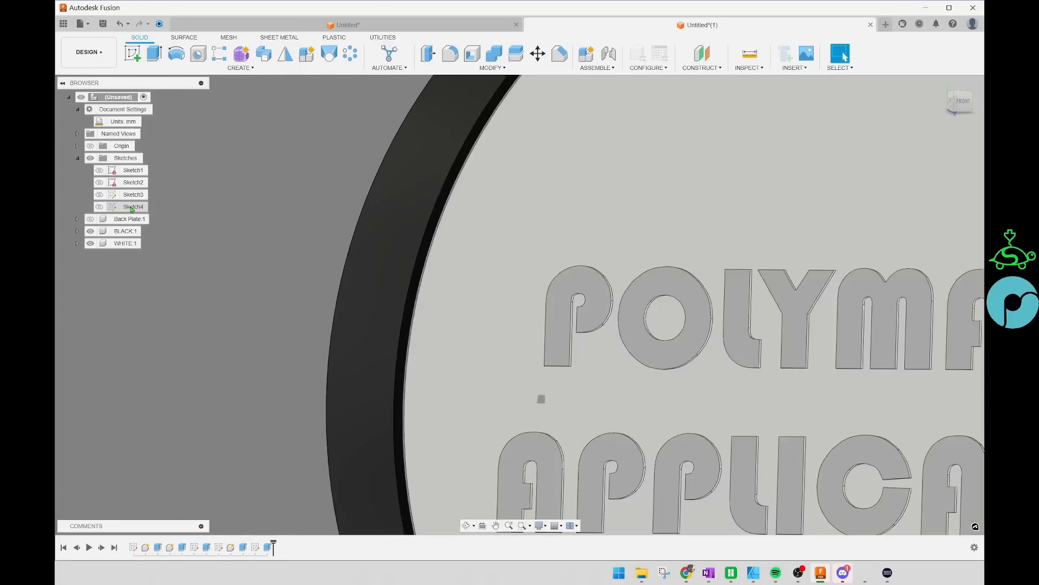
Step: Show the lettering sketch, Sketch4, again over the cut disc
click(138, 209)
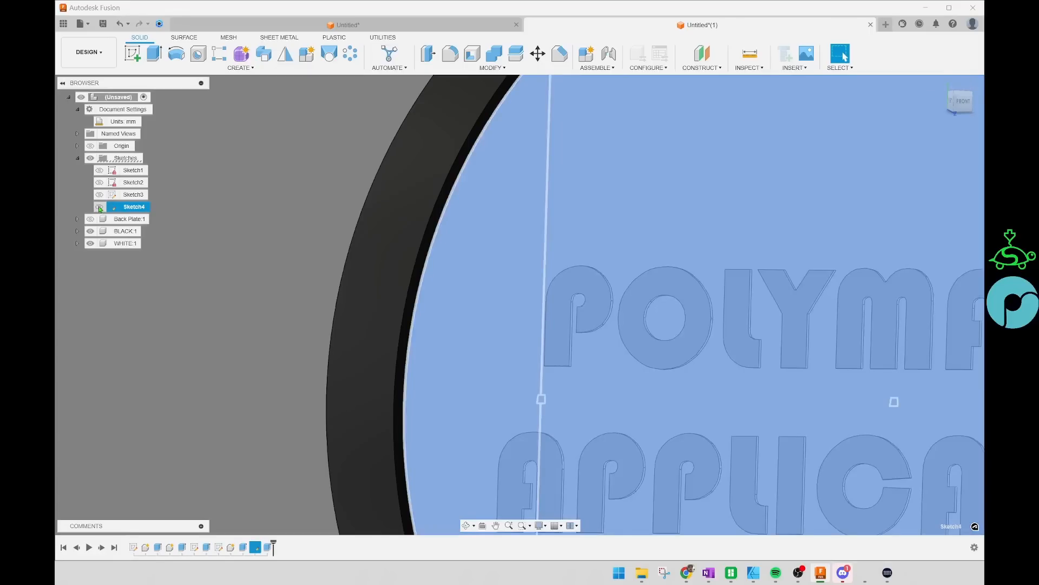
click(100, 206)
scroll(275, 203, down, 3)
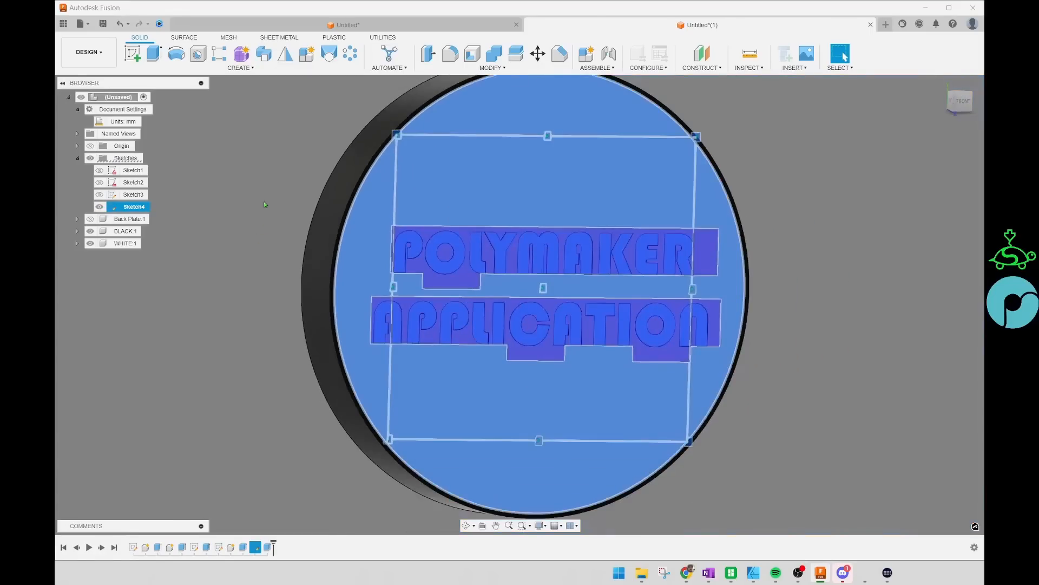
click(286, 205)
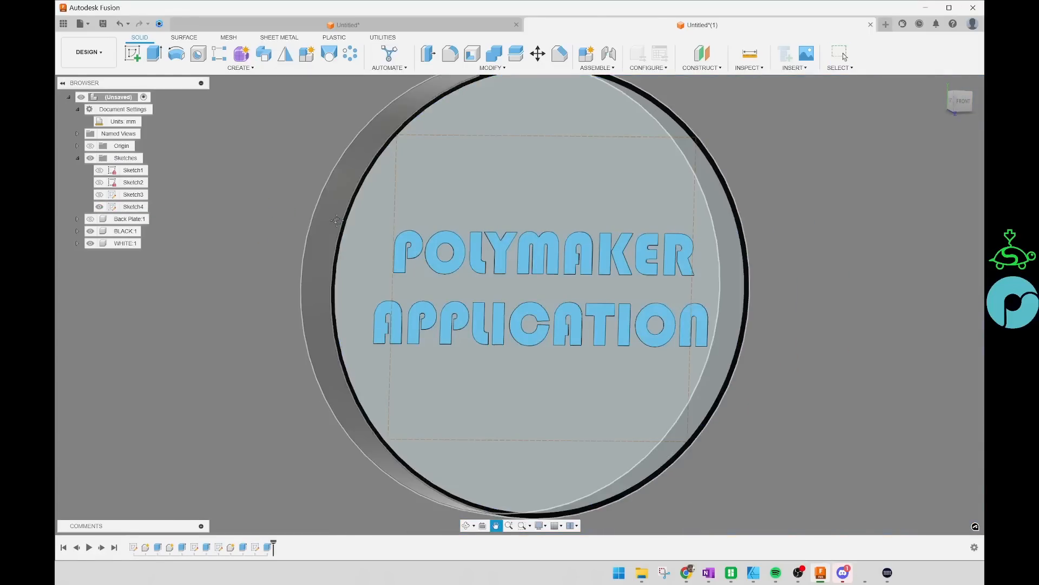
middle_drag(246, 226, 231, 238)
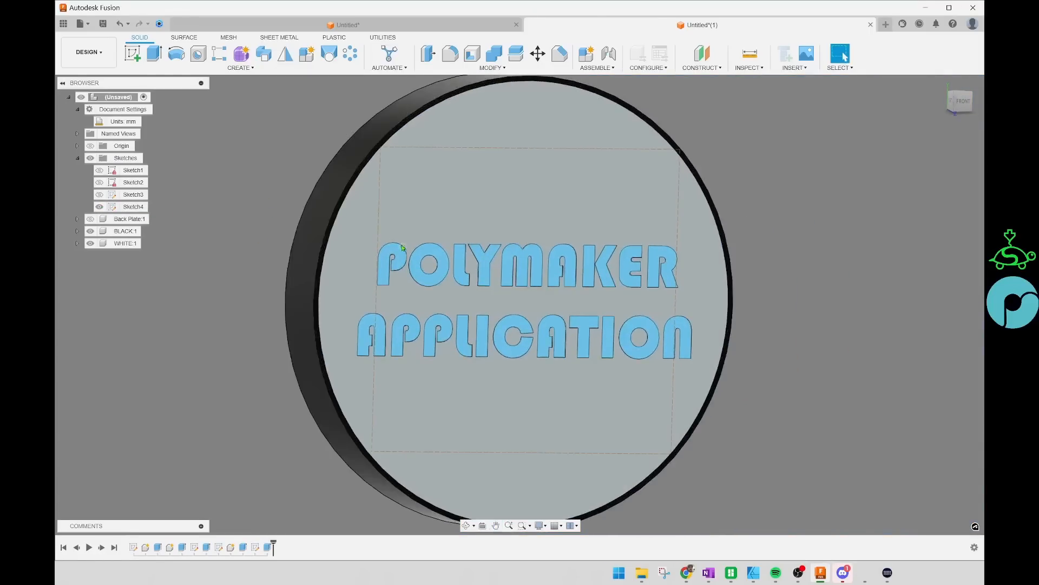
Step: Extrude the lettering sketch text by -1 mm from the disc's front face and open the choice of operation
click(488, 261)
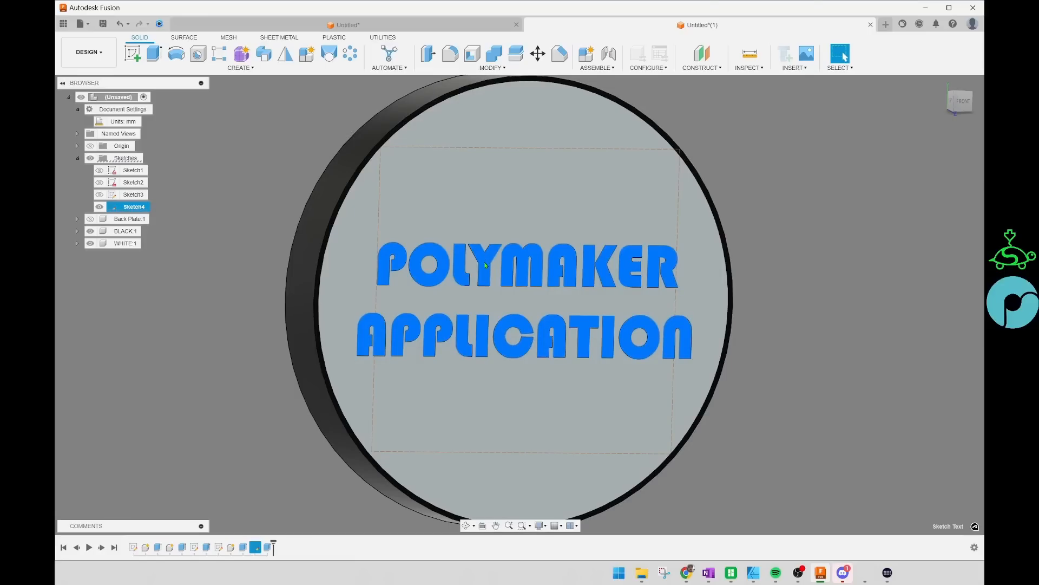
key(e)
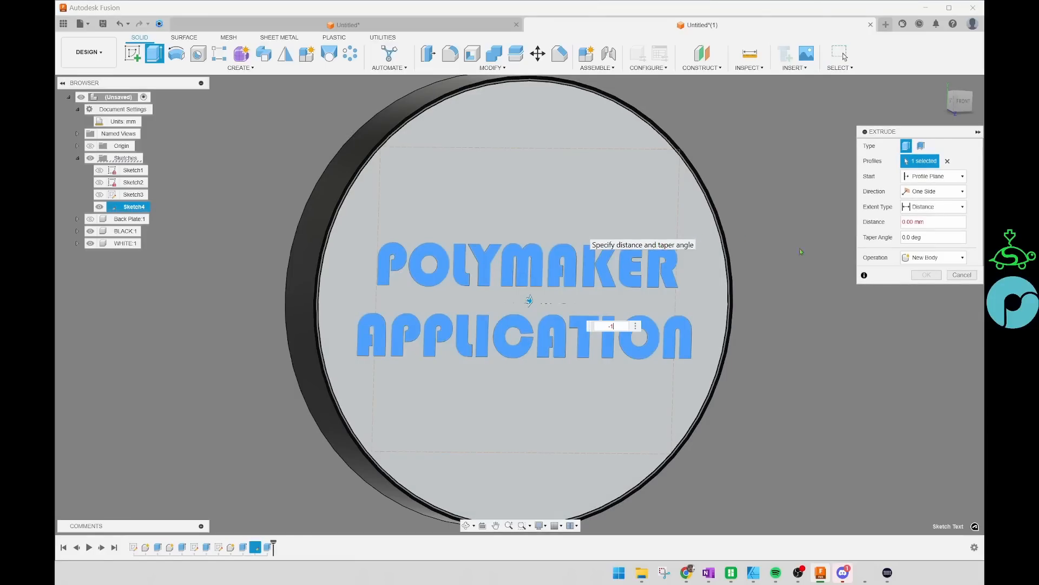
click(927, 258)
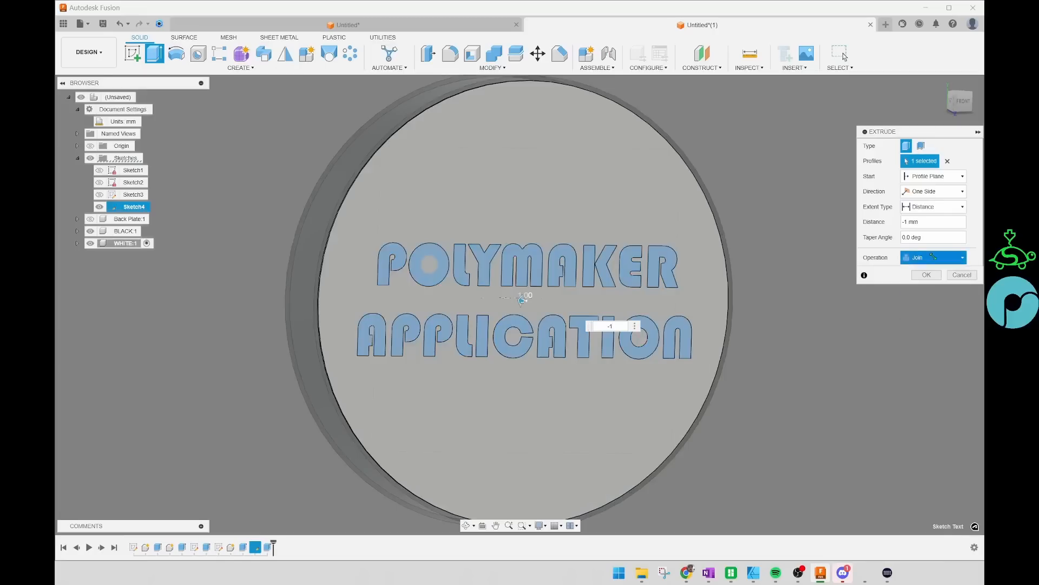
Step: Extrude the POLYMAKER APPLICATION sketch text by -1 mm with the operation set to New Component
click(933, 256)
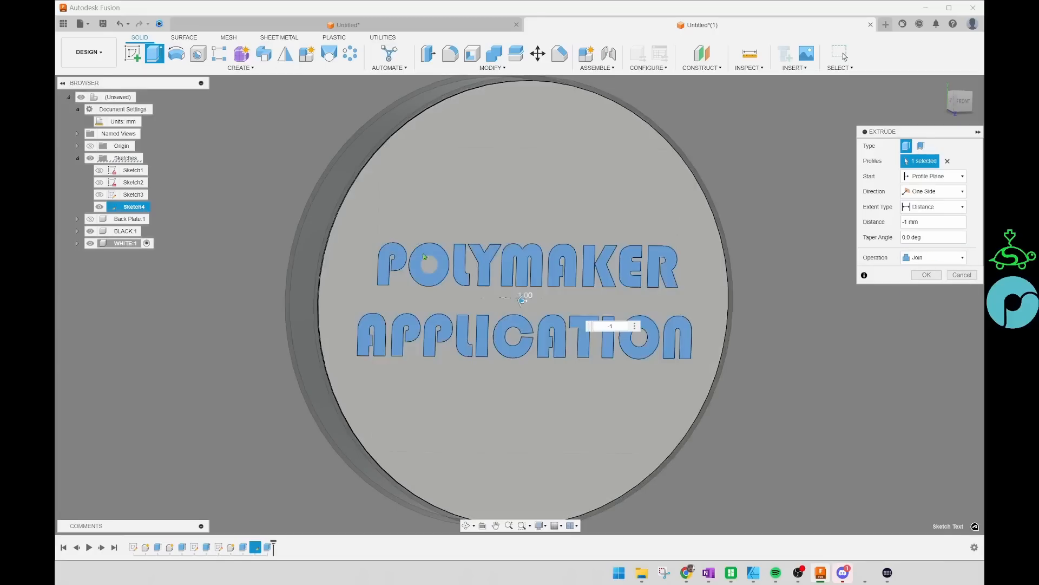
click(933, 258)
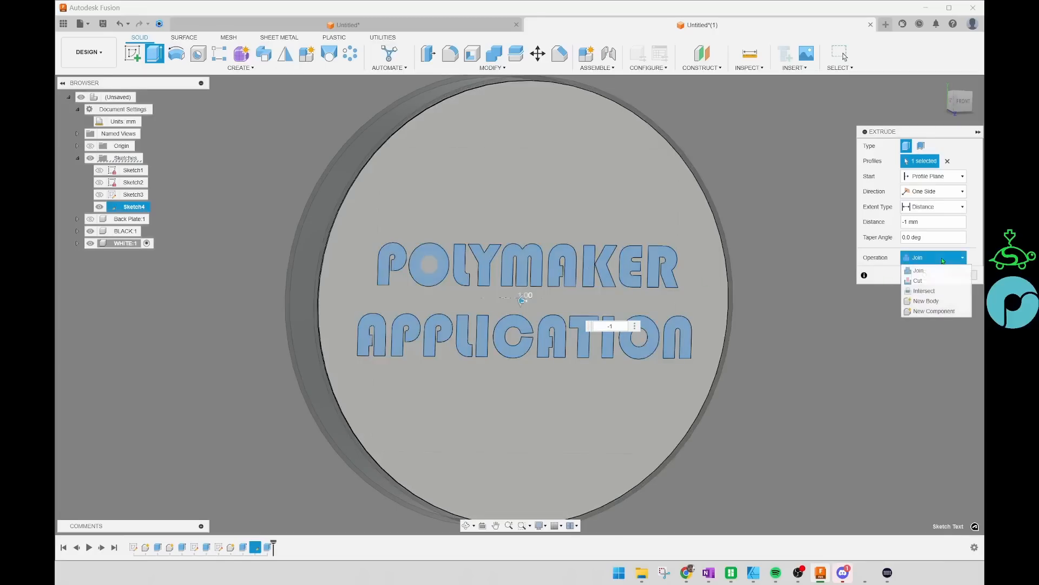
click(935, 312)
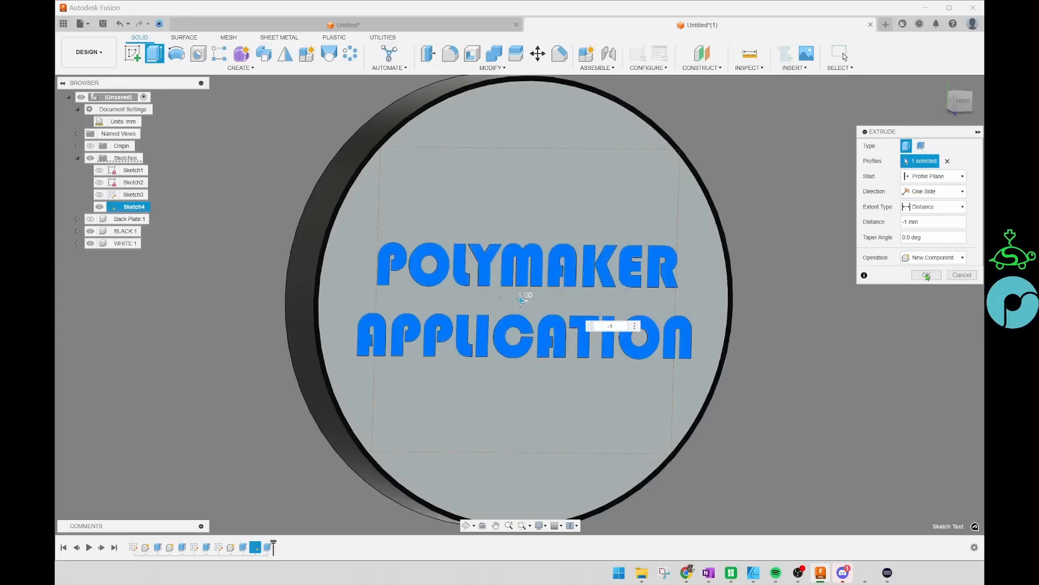
click(926, 275)
Step: Rename the newly extruded text component as EDITABLE TEXT
click(130, 255)
click(130, 255)
text(EDITABLE TEXT)
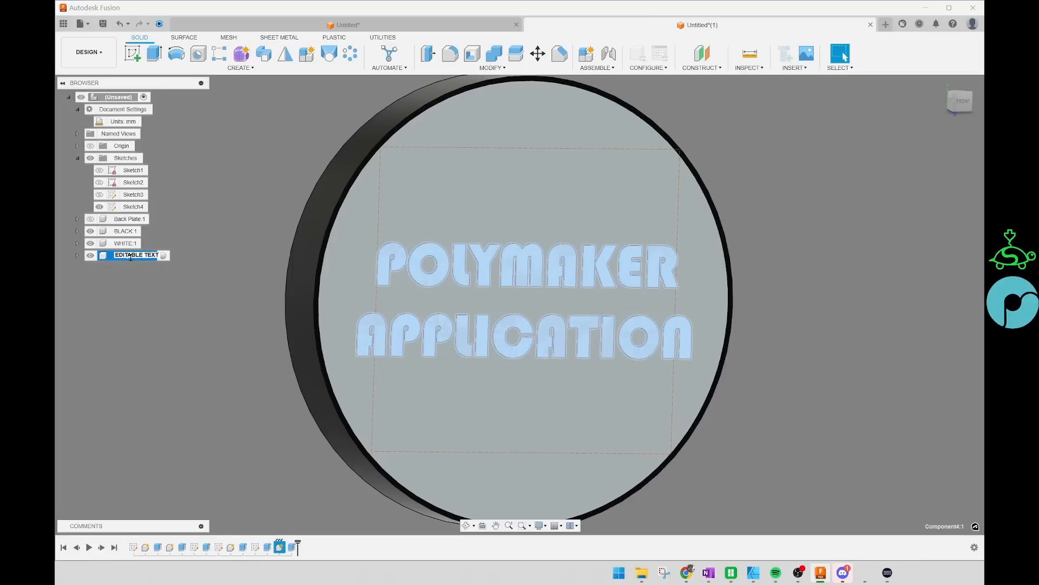
key(Return)
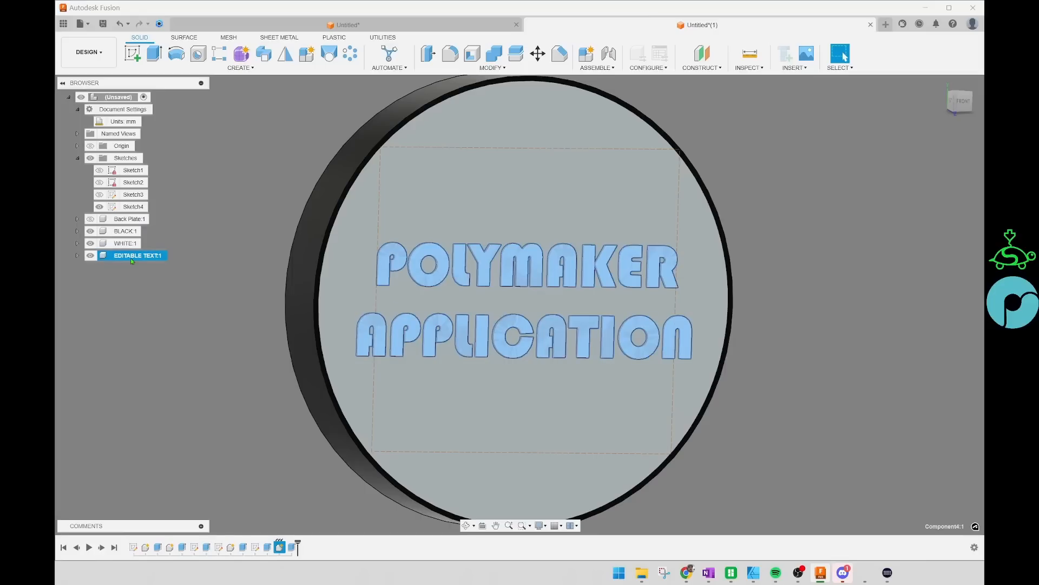
right_click(140, 256)
click(145, 262)
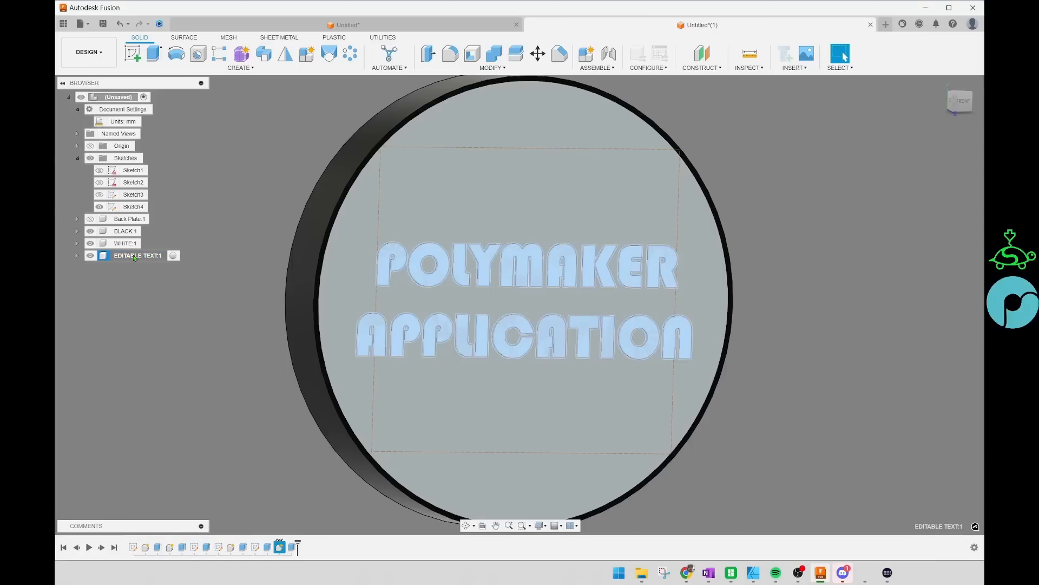
click(268, 165)
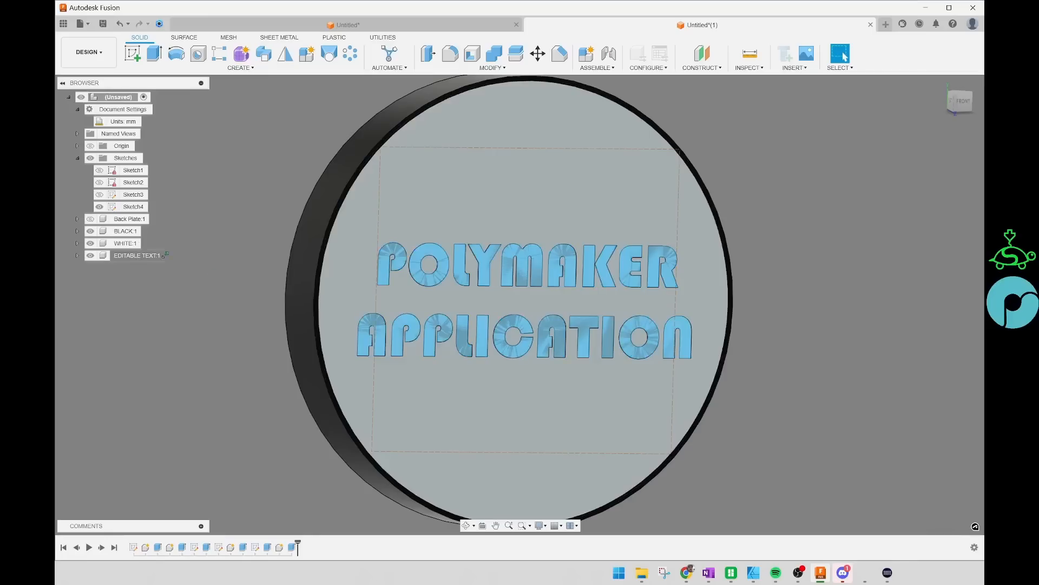
Step: Hide Sketch4, which holds the text, so only the solid bodies are displayed
click(101, 207)
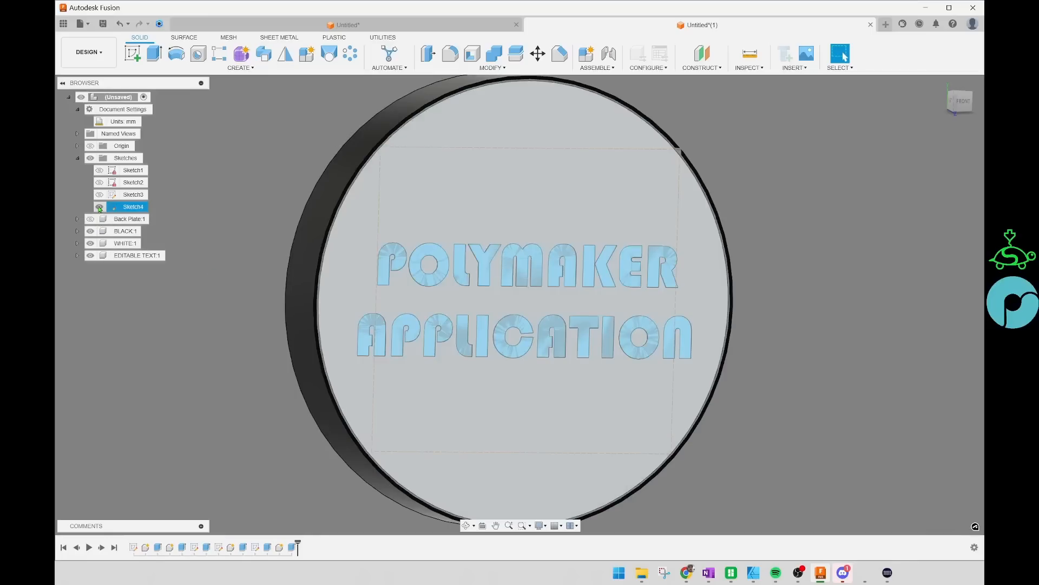
click(99, 208)
shift+middle_drag(890, 261, 864, 235)
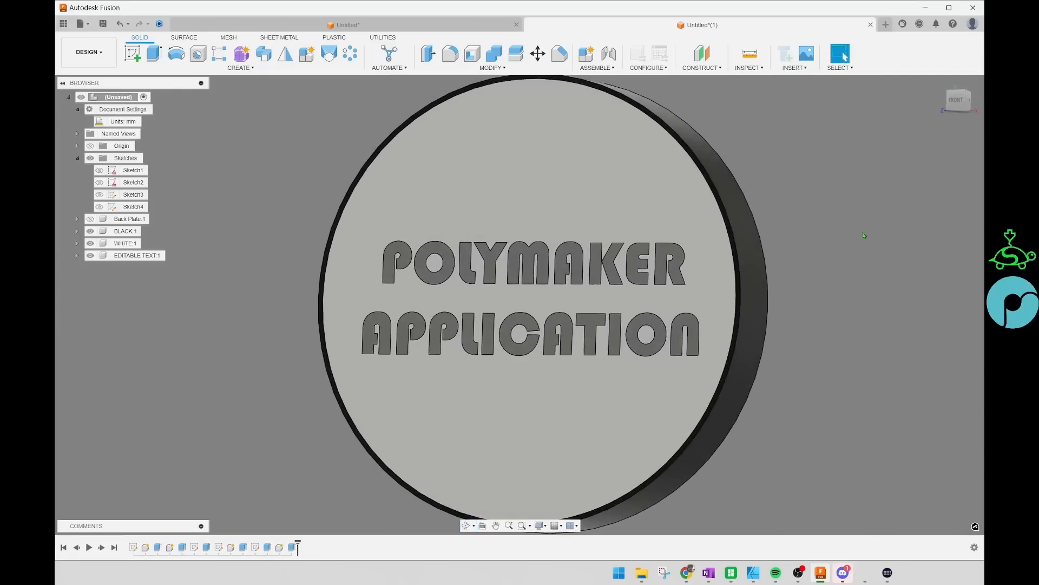
click(957, 101)
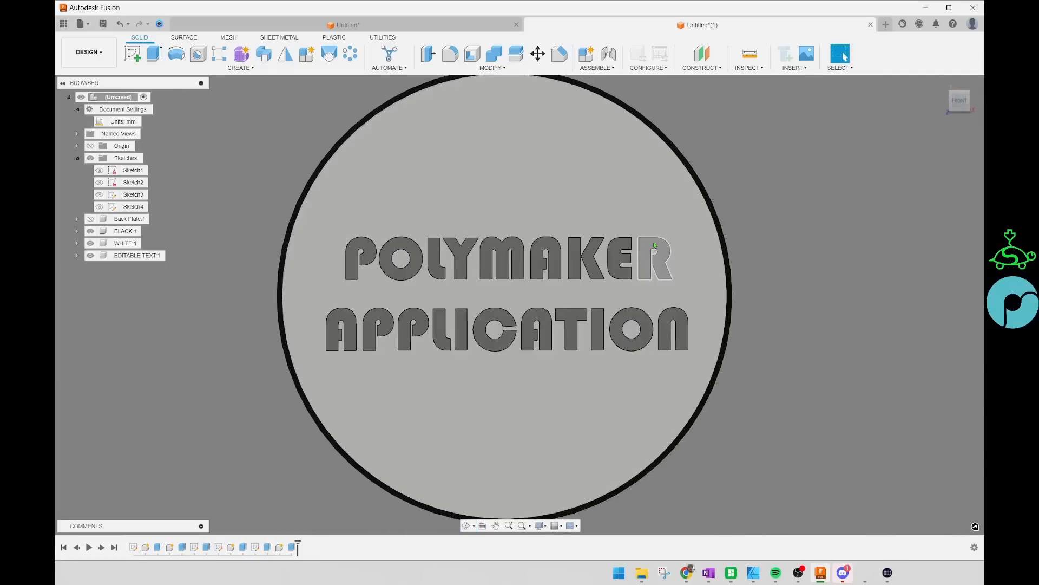
scroll(578, 260, down, 2)
scroll(569, 264, up, 4)
scroll(541, 261, down, 2)
mouse_move(485, 278)
middle_down()
mouse_move(497, 281)
mouse_move(460, 279)
mouse_move(471, 274)
middle_up()
scroll(438, 260, up, 1)
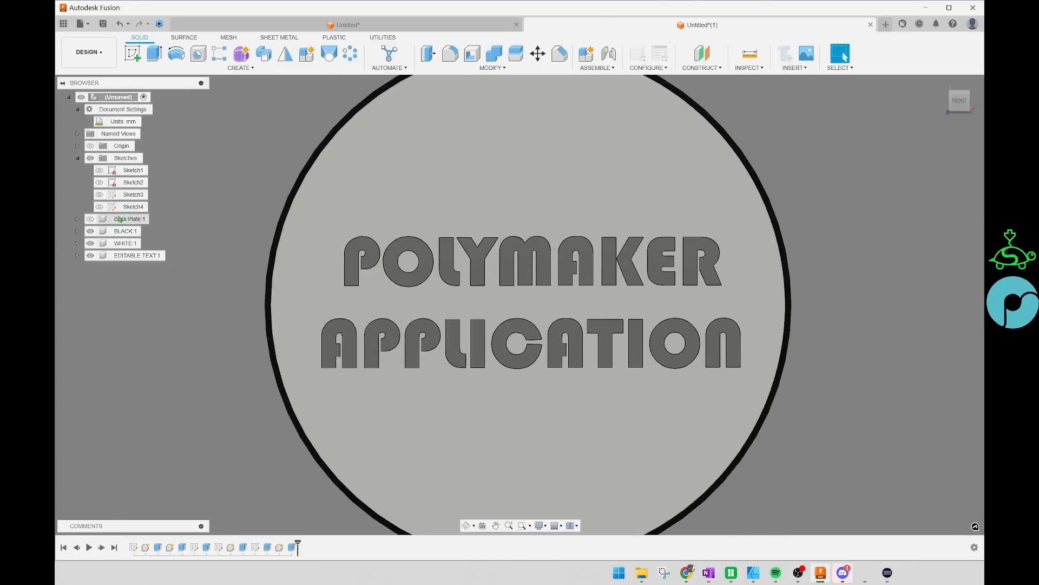
Step: Toggle the visibility of Sketch4 on and off to check which geometry belongs to it
click(100, 207)
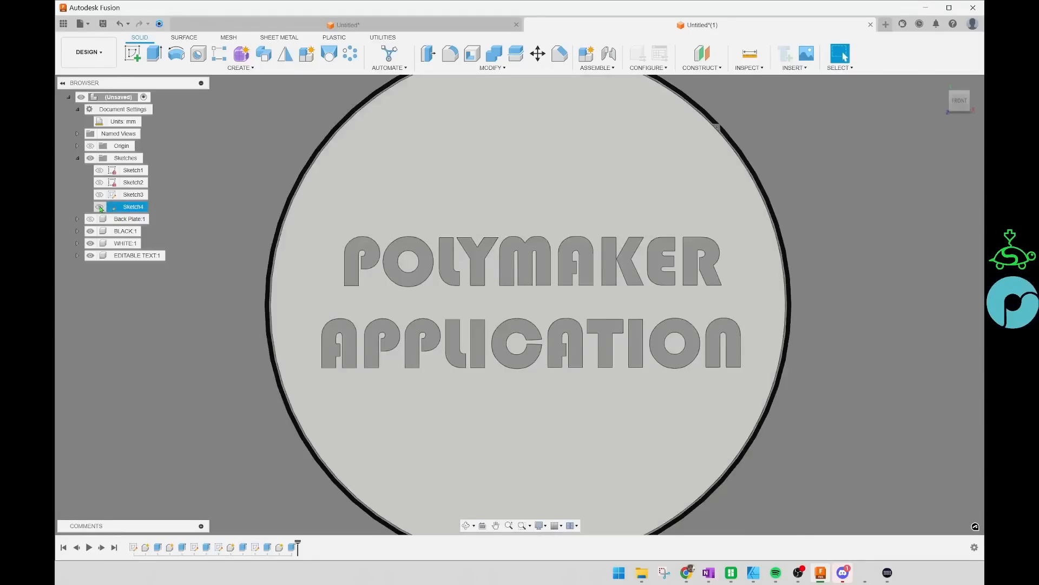
click(100, 207)
click(99, 207)
click(99, 207)
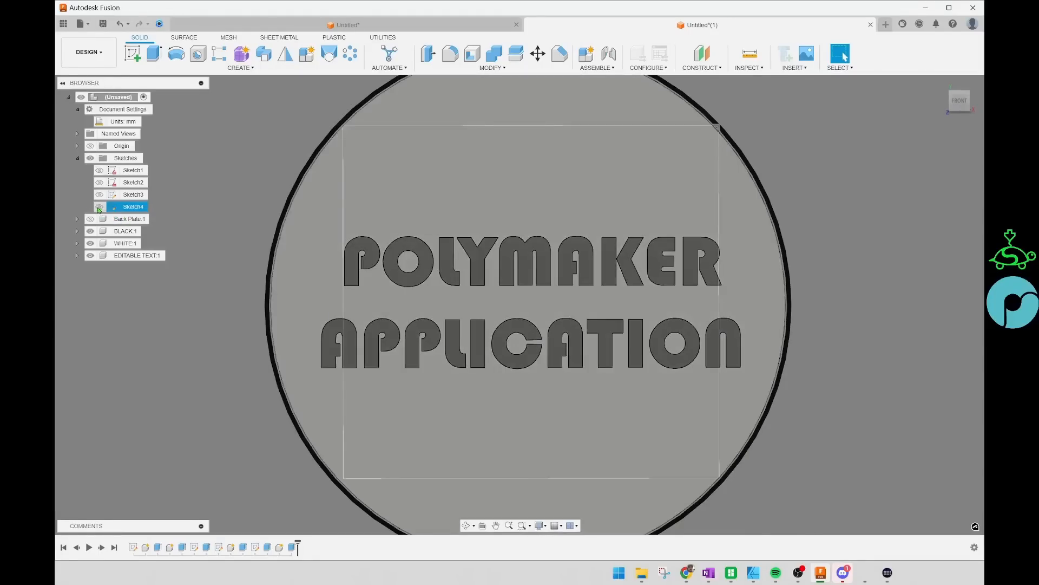
click(100, 207)
click(102, 207)
click(105, 208)
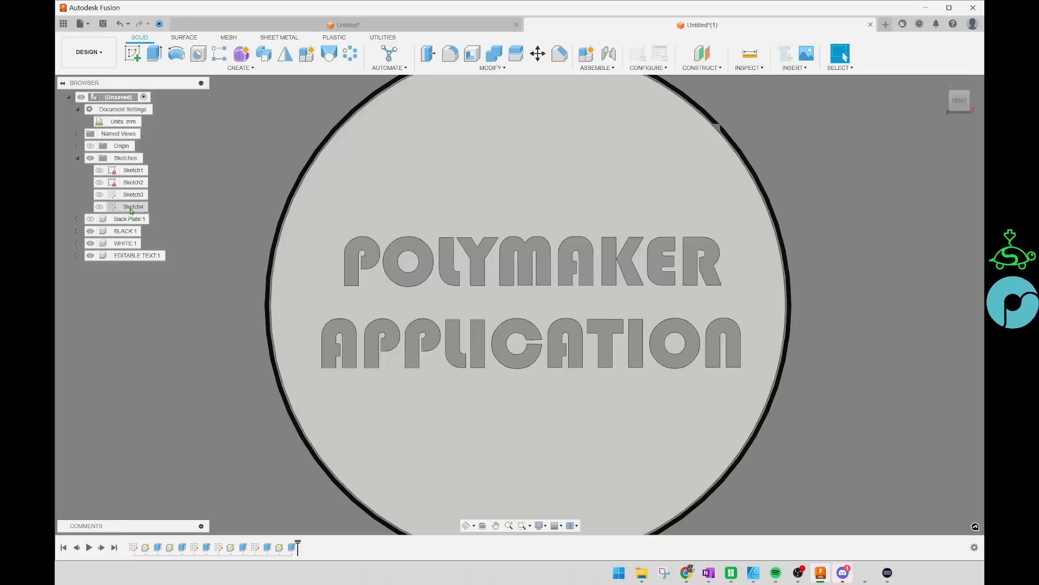
Step: Rename Sketch4 as EDITABLE TEXT
click(135, 210)
double_click(136, 209)
text(EDITABLE TEXT)
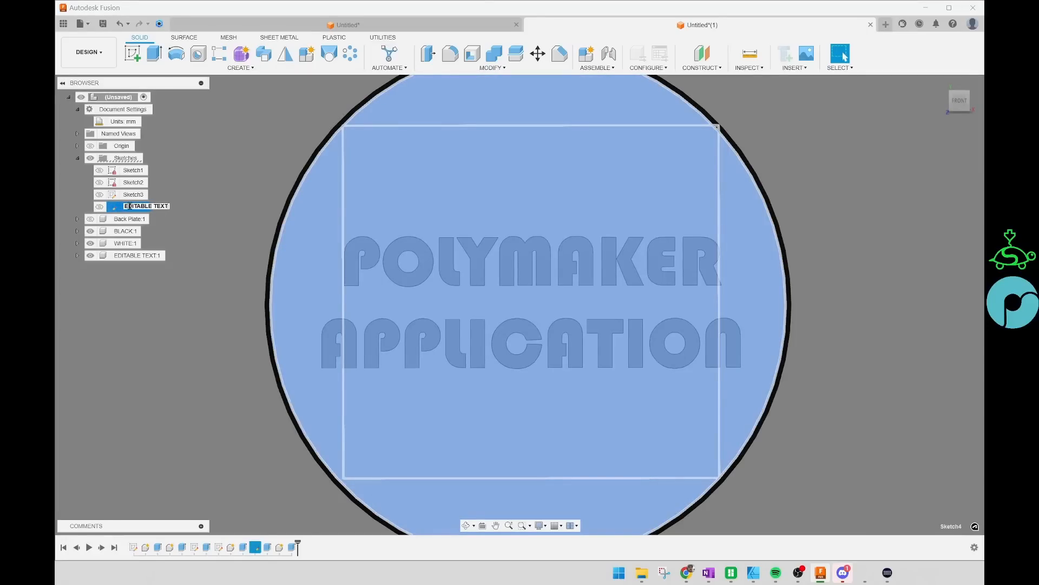
key(Return)
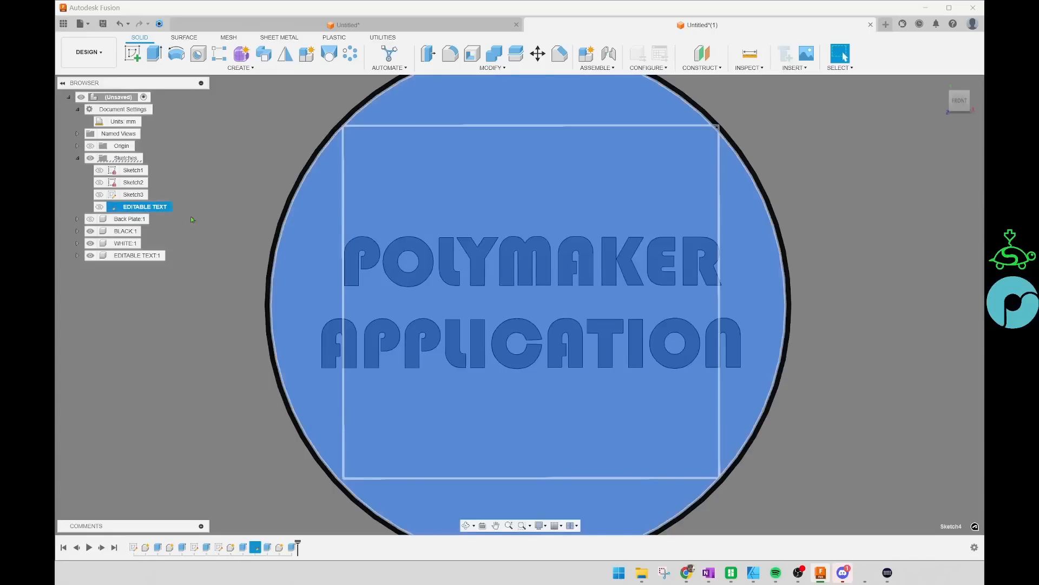
click(203, 196)
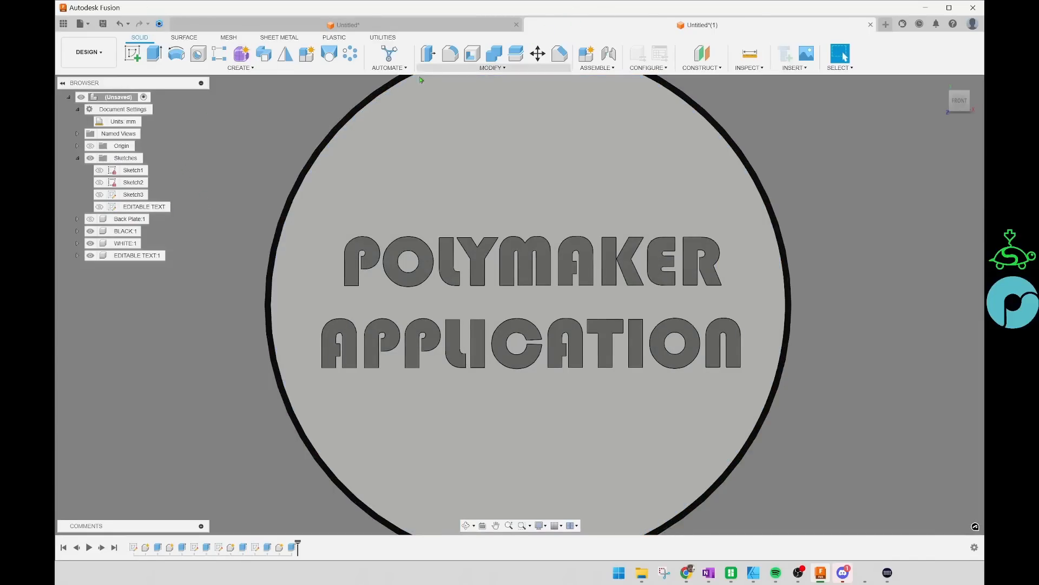
Step: Show the EDITABLE TEXT sketch and open it for editing
click(145, 208)
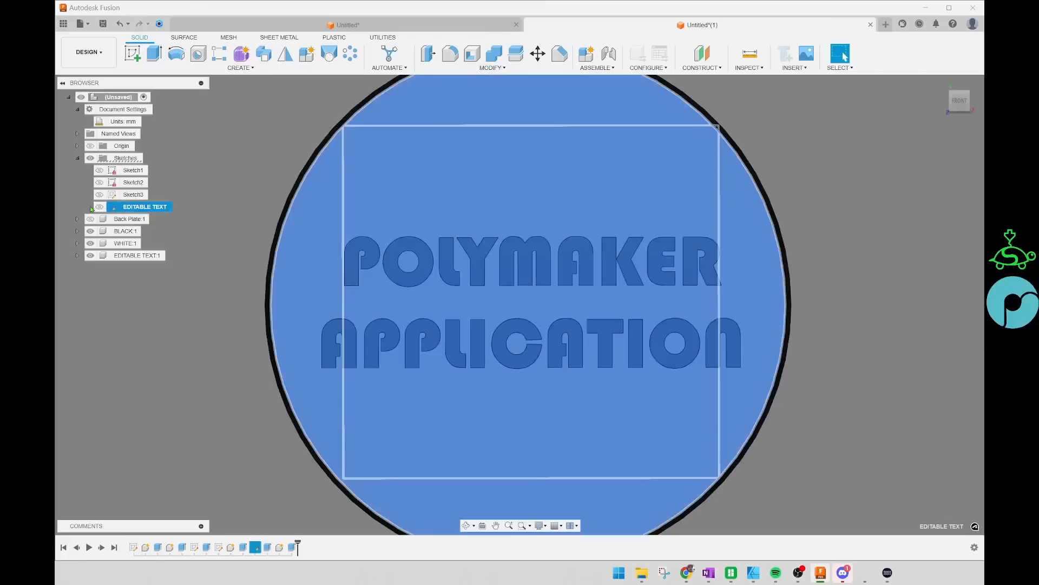
click(99, 207)
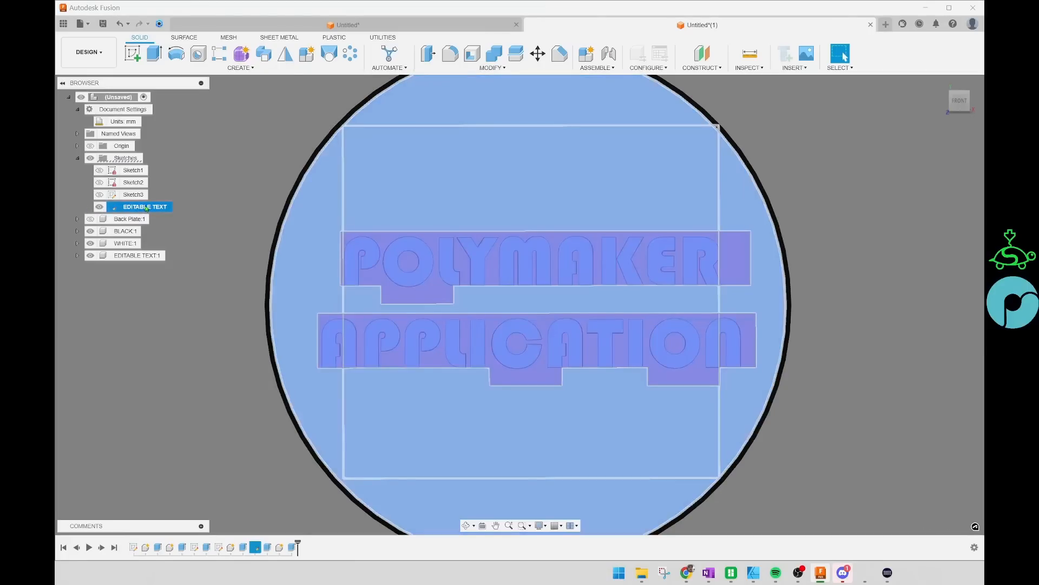
right_click(151, 207)
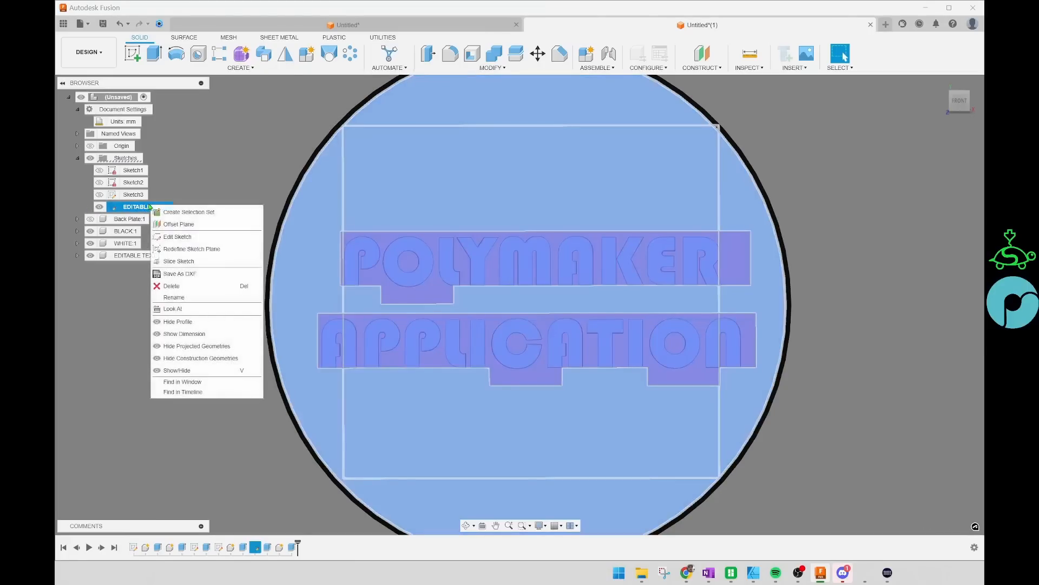
click(177, 237)
Step: Replace the sketch text with the four lines PEZLIZ, AJAX, NIGHTCORE and MEDIC
double_click(552, 270)
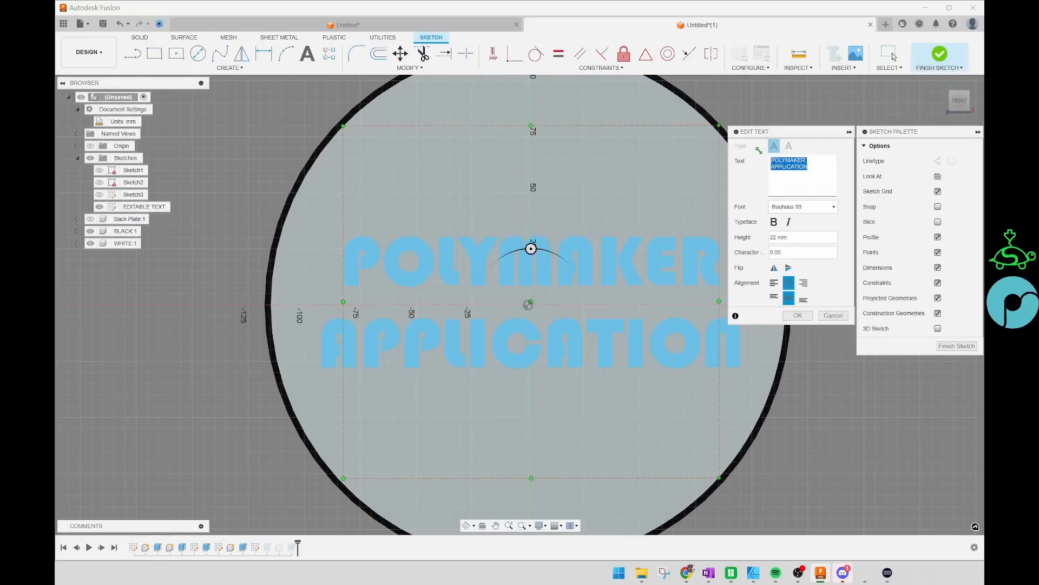
text(PEZLIZ)
key(Return)
text(KA)
text(AJAX)
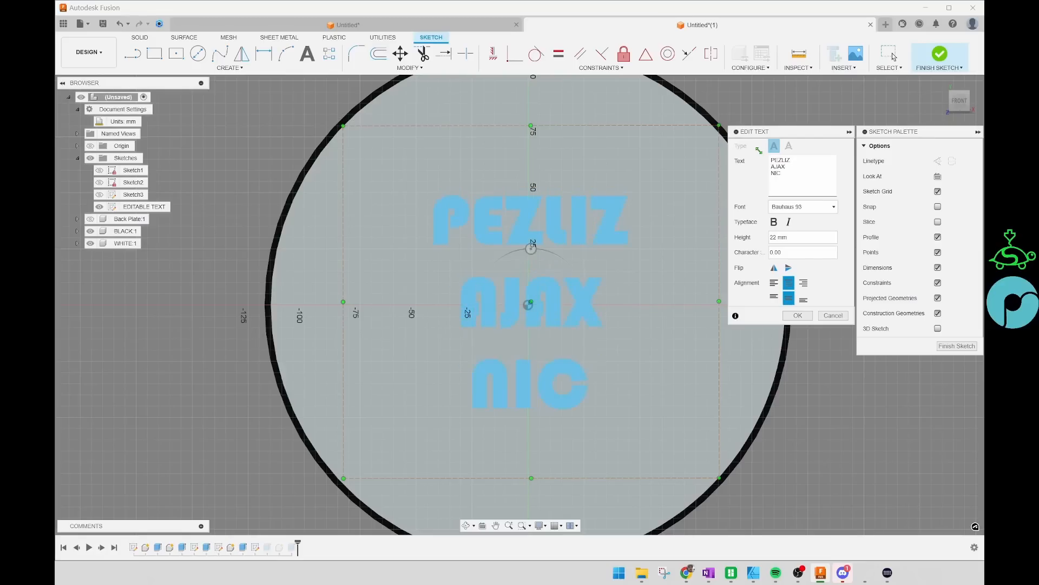
key(BackSpace)
text(RE)
key(Return)
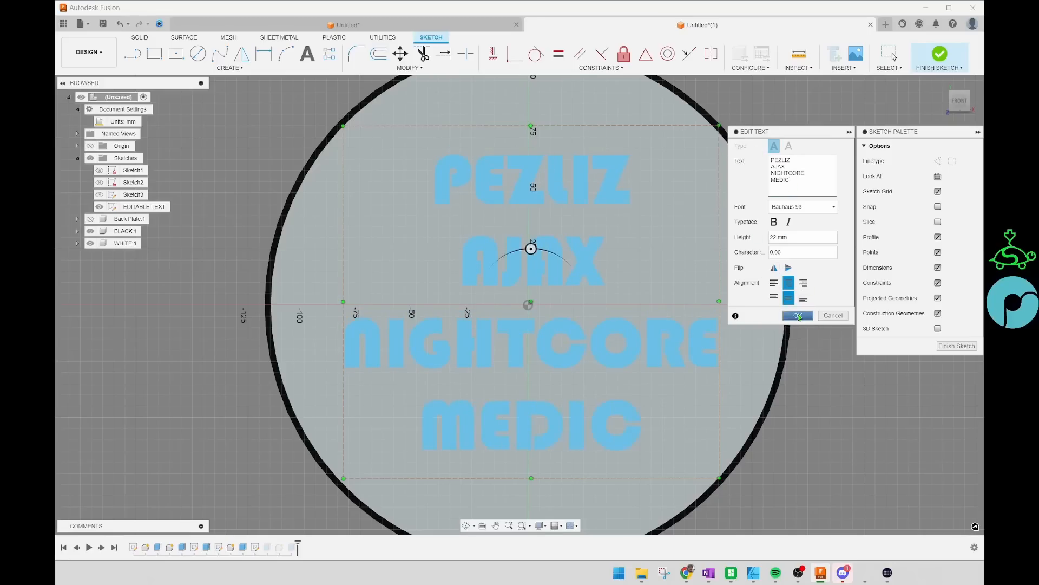
click(798, 316)
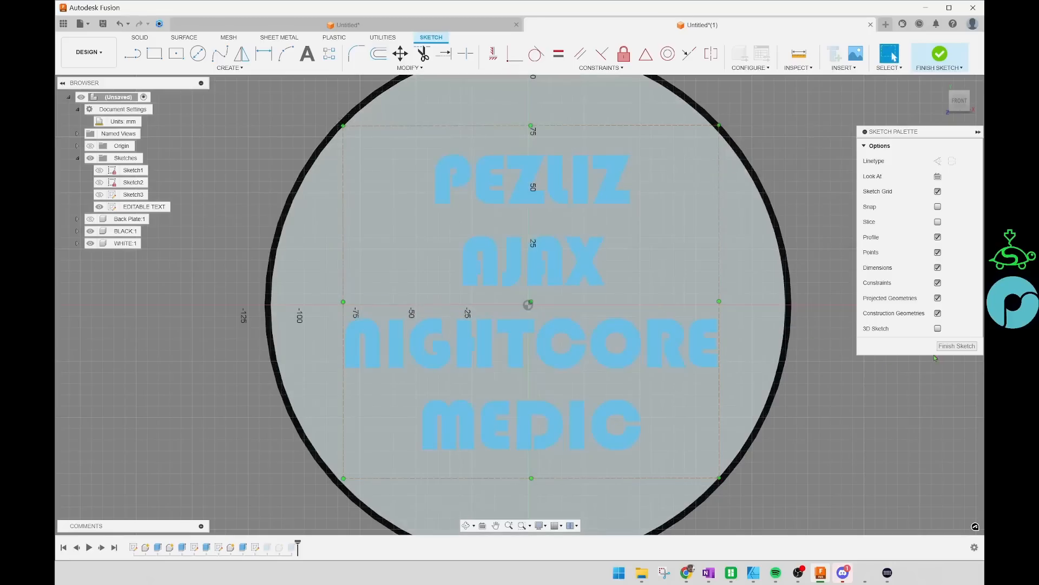
Step: Finish the text sketch and hide EDITABLE TEXT
scroll(594, 256, down, 3)
scroll(754, 304, up, 1)
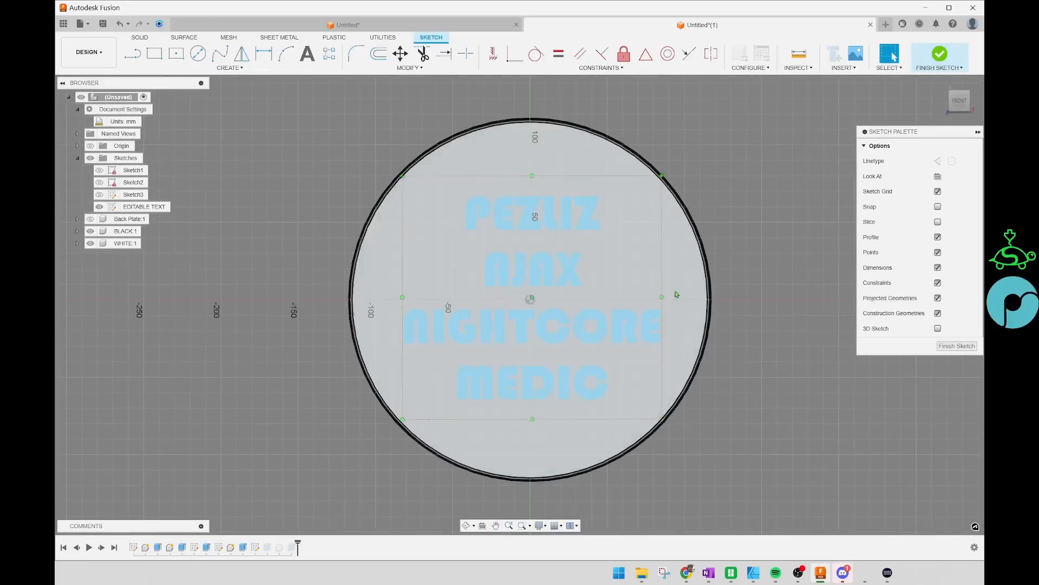
click(956, 346)
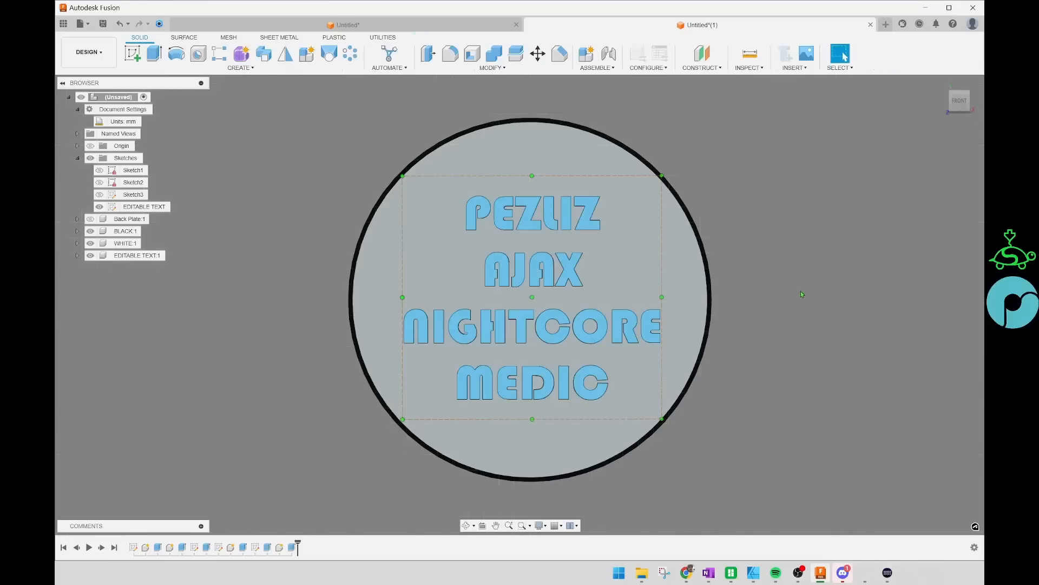
click(115, 207)
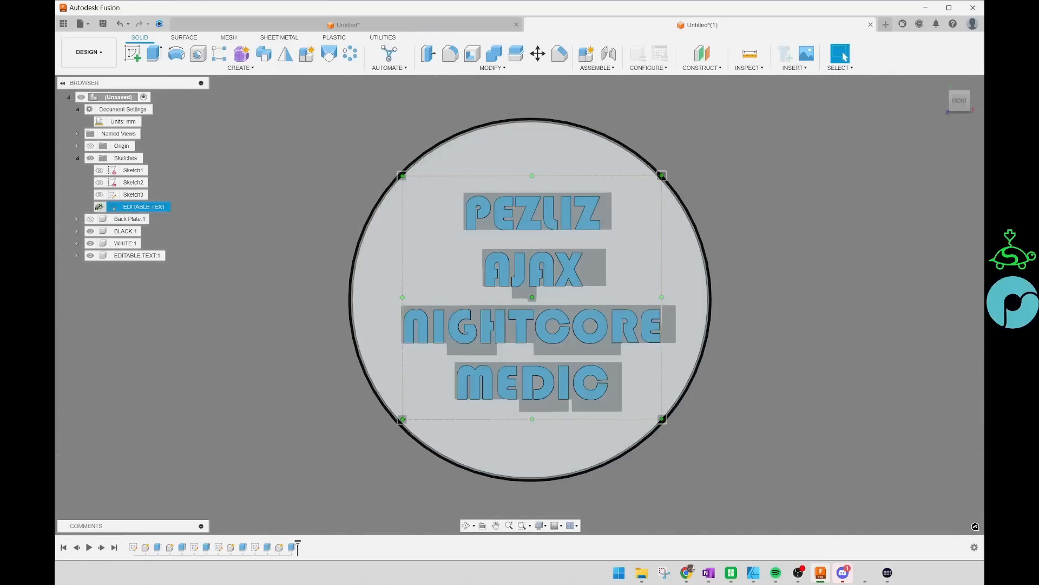
click(99, 207)
Step: Examine the updated text and the disc's components from the front, back and edge
mouse_move(319, 226)
shift+middle_down()
mouse_move(204, 236)
mouse_move(388, 232)
mouse_move(292, 255)
mouse_move(303, 254)
shift+middle_up()
click(129, 220)
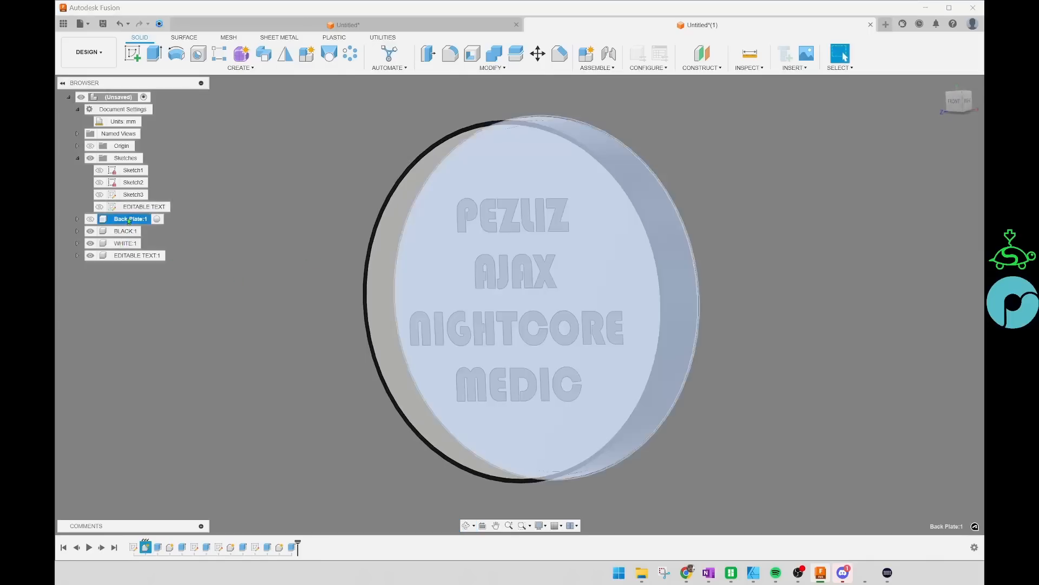
click(126, 255)
click(250, 221)
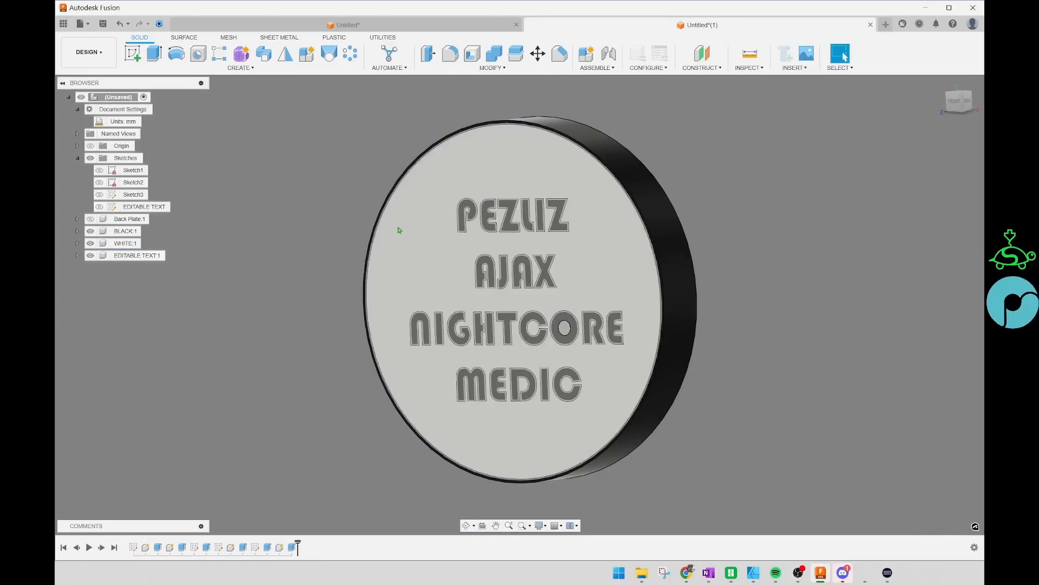
click(954, 100)
middle_drag(574, 337, 593, 323)
middle_drag(341, 303, 395, 306)
middle_drag(495, 319, 460, 308)
shift+middle_drag(330, 421, 310, 349)
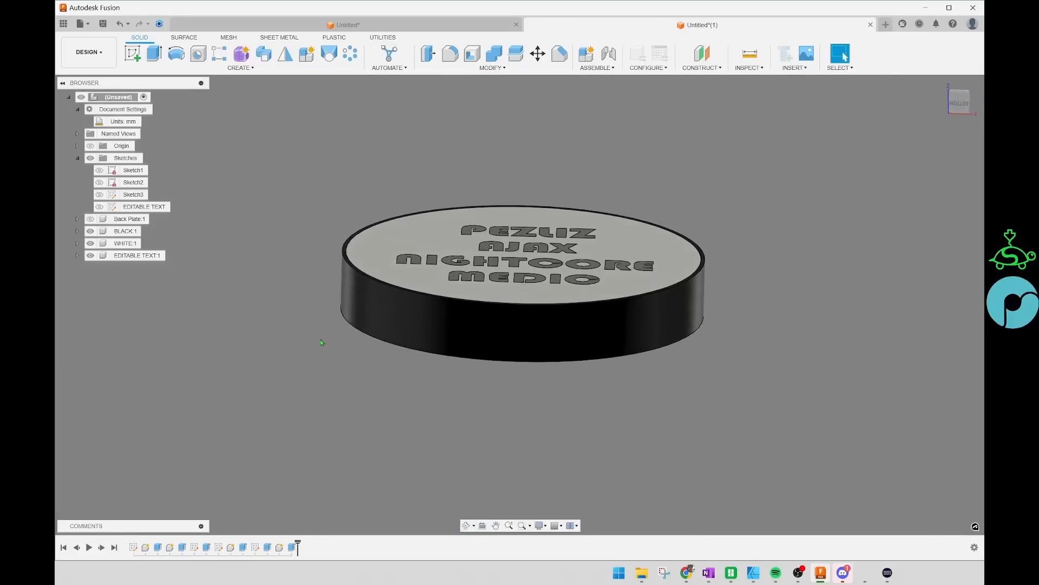
shift+middle_drag(485, 394, 415, 349)
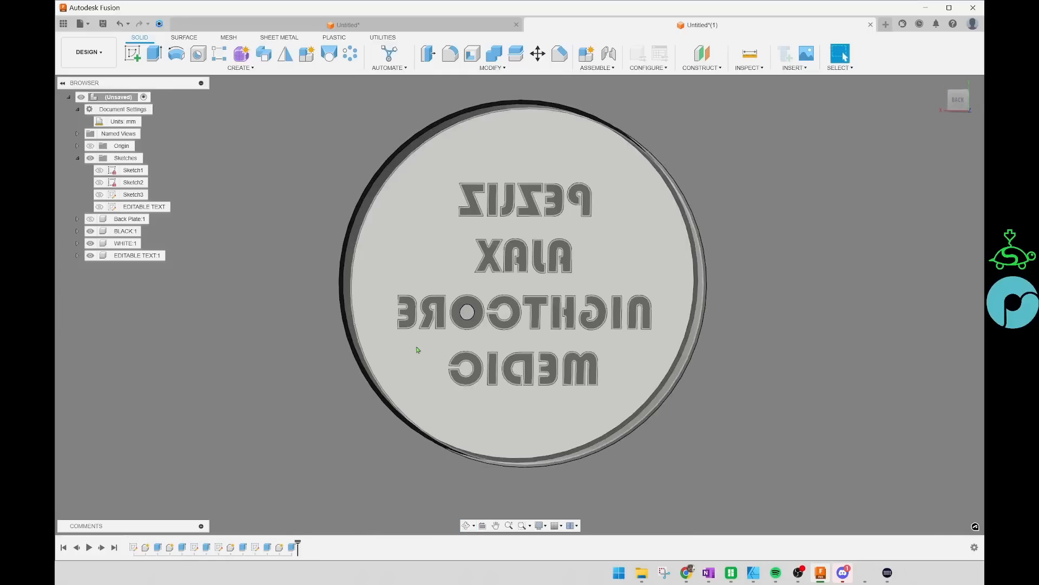
shift+middle_drag(569, 455, 482, 357)
shift+middle_drag(877, 365, 712, 361)
click(951, 103)
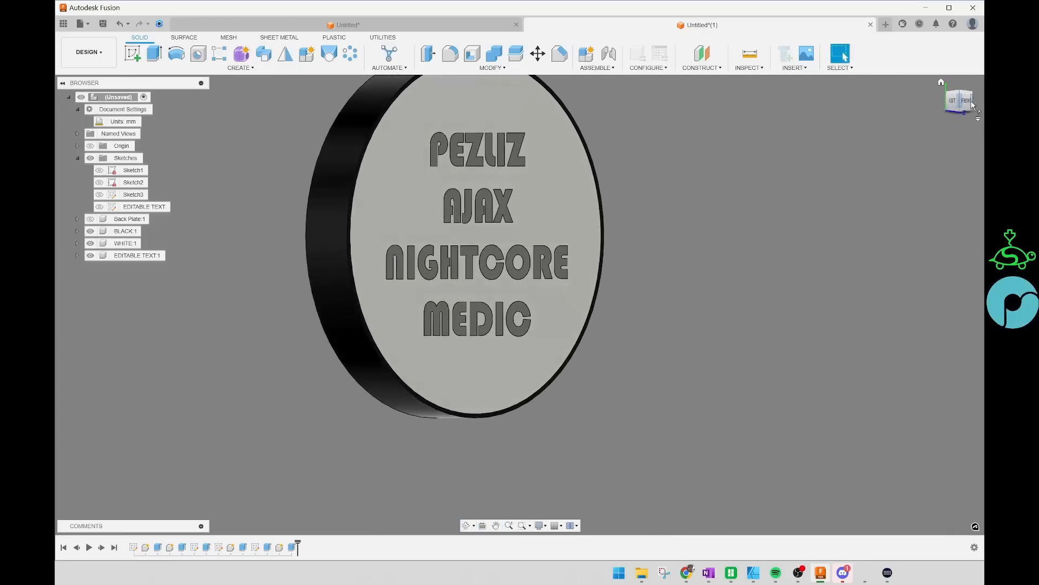
click(965, 104)
middle_drag(753, 265, 760, 312)
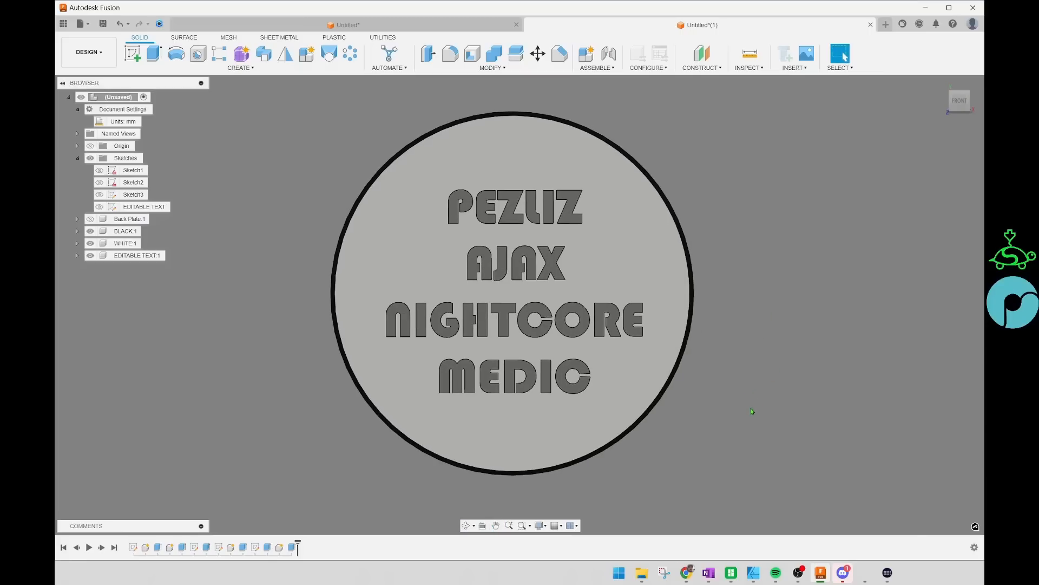
shift+middle_drag(771, 443, 770, 428)
shift+middle_drag(771, 394, 770, 352)
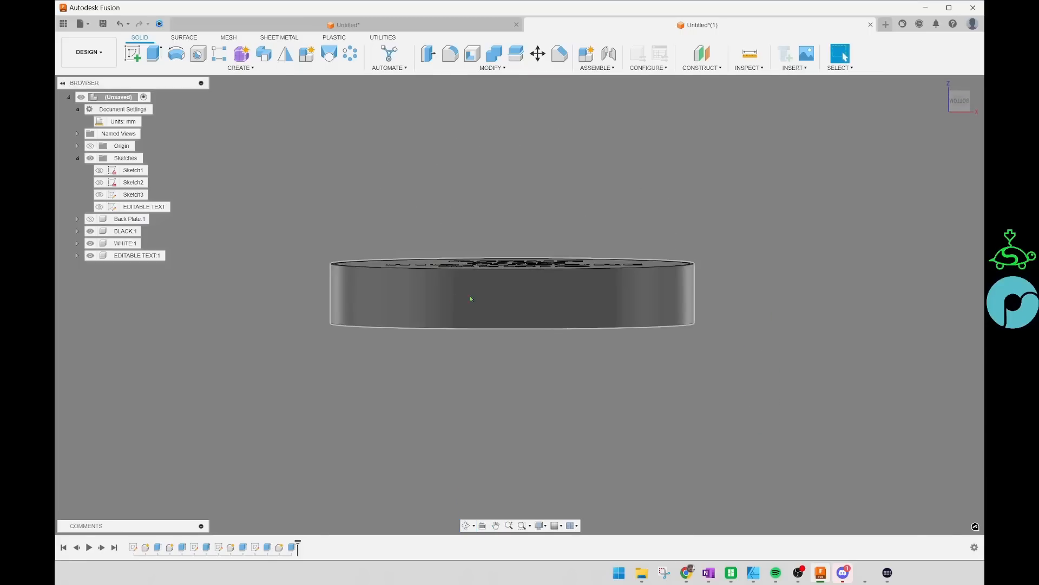
click(961, 103)
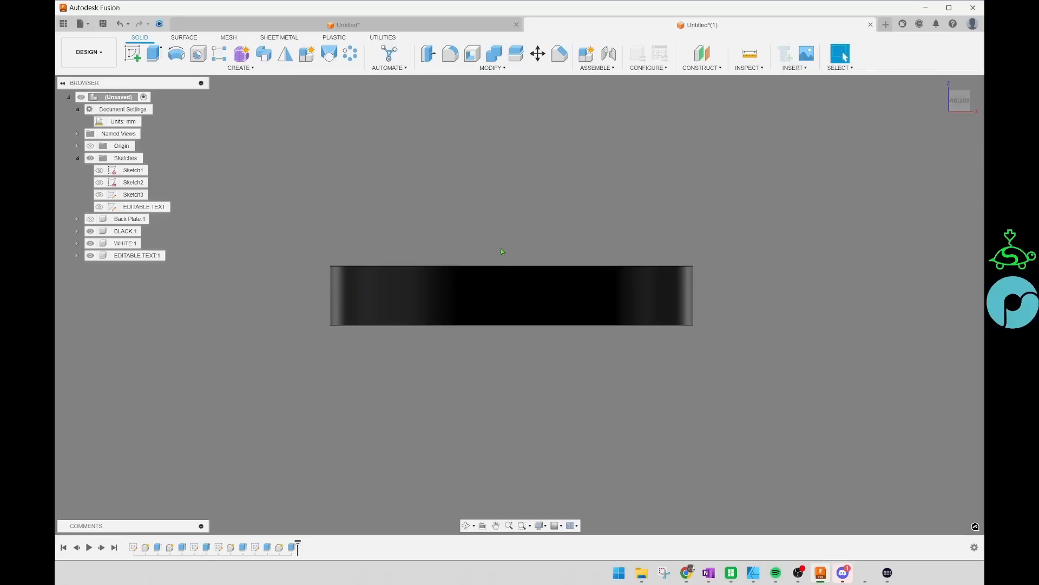
Step: Start a new sketch on the vertical XZ origin plane, facing the disc's edge
scroll(508, 247, up, 3)
mouse_move(542, 228)
middle_down()
mouse_move(522, 255)
mouse_move(538, 242)
middle_up()
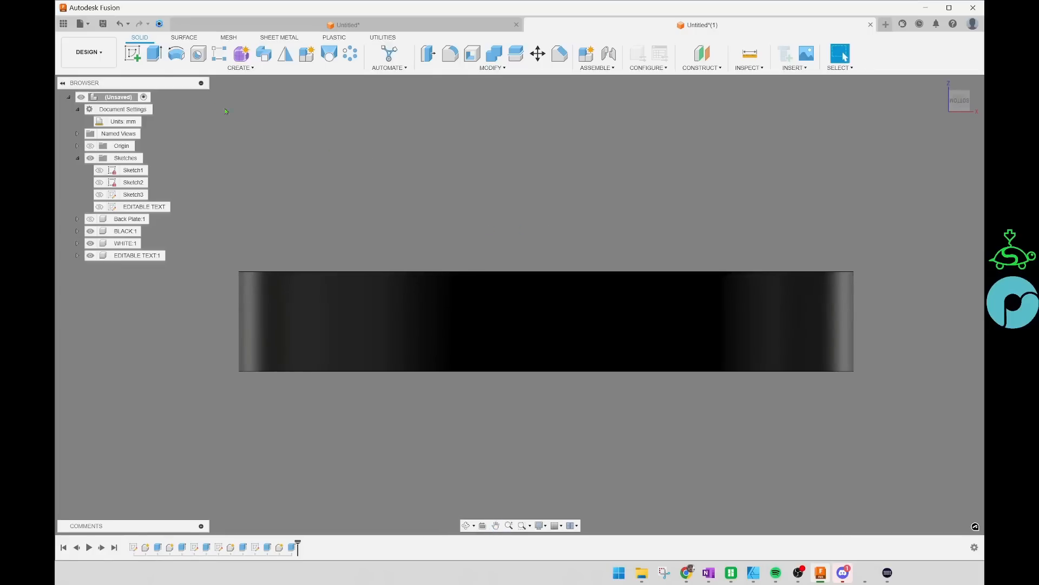
click(130, 55)
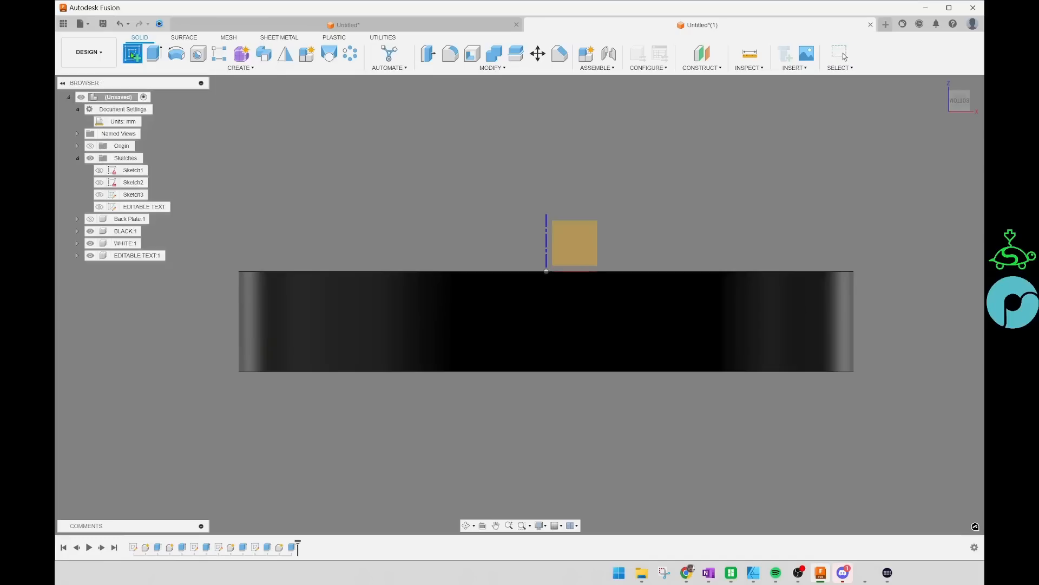
click(574, 245)
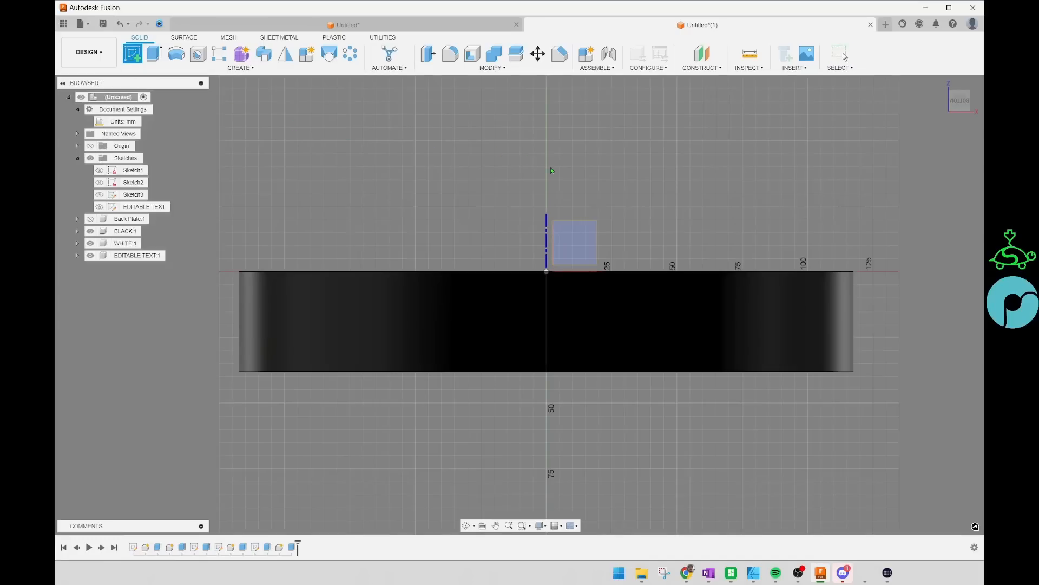
click(587, 240)
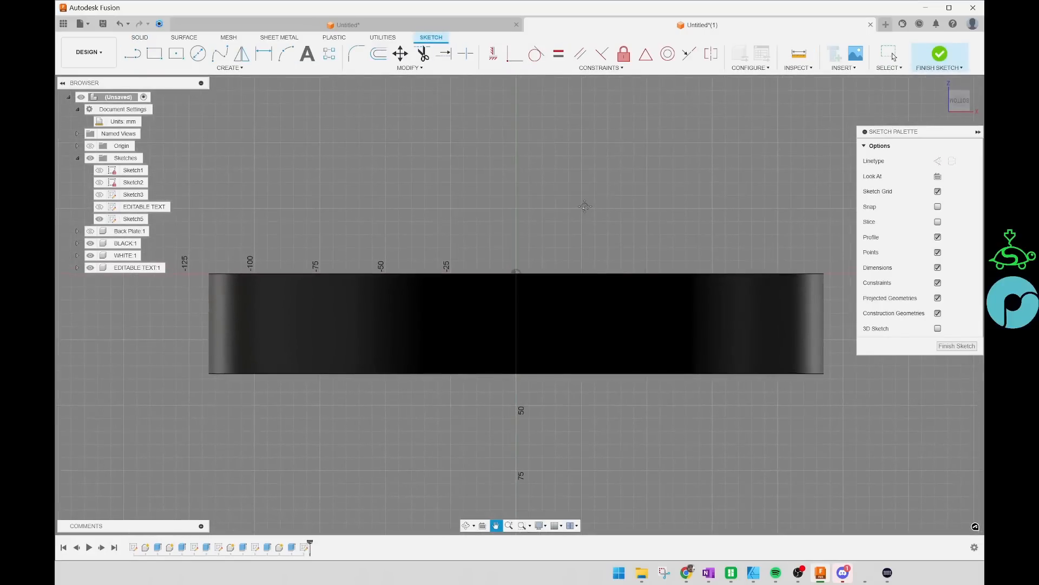
Step: Project the lower circular edge of the BLACK component into the sketch with the projection link on
scroll(582, 202, down, 2)
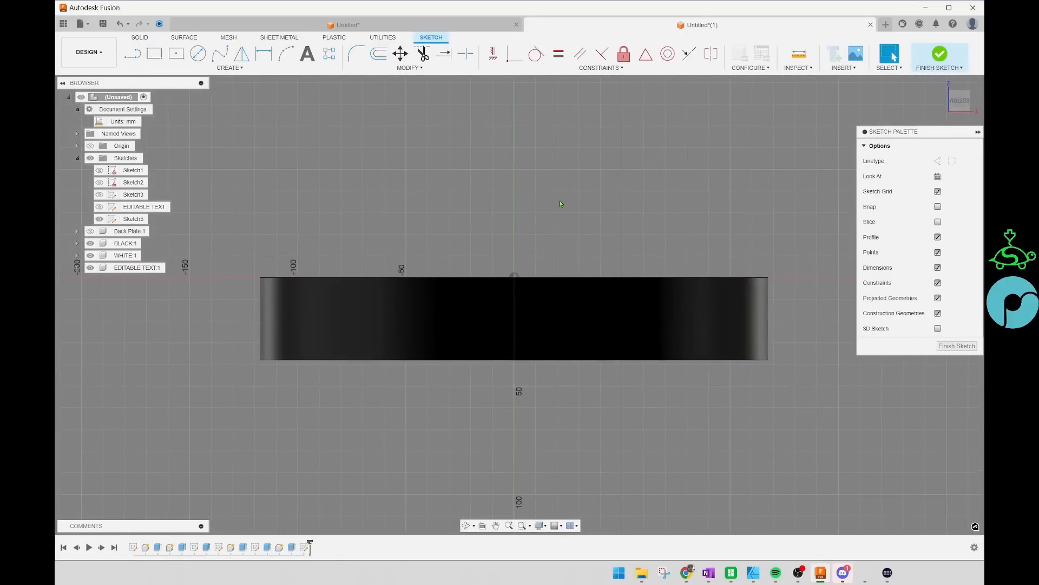
middle_drag(553, 203, 550, 214)
key(p)
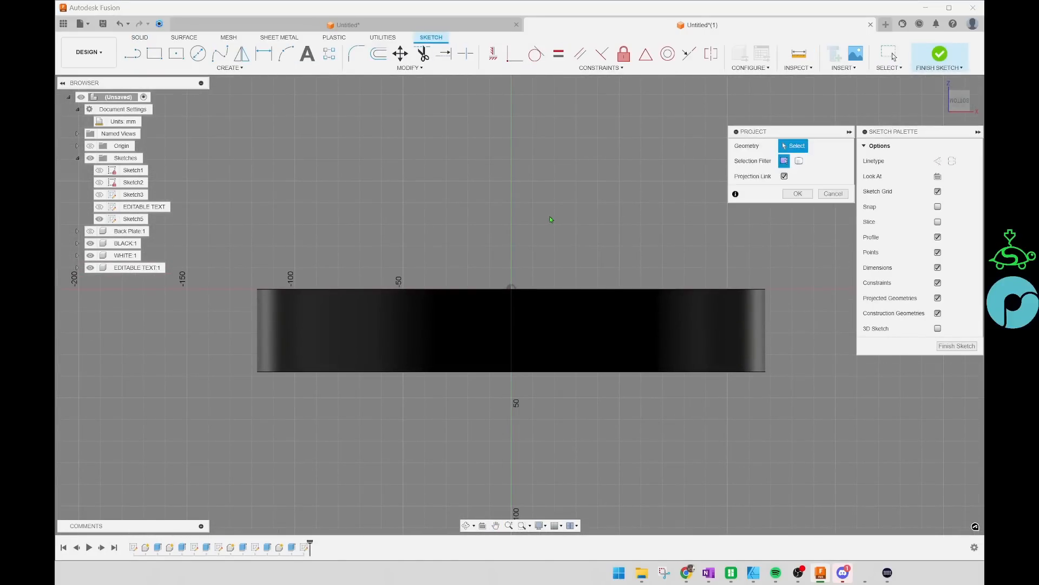
shift+middle_drag(545, 235, 501, 400)
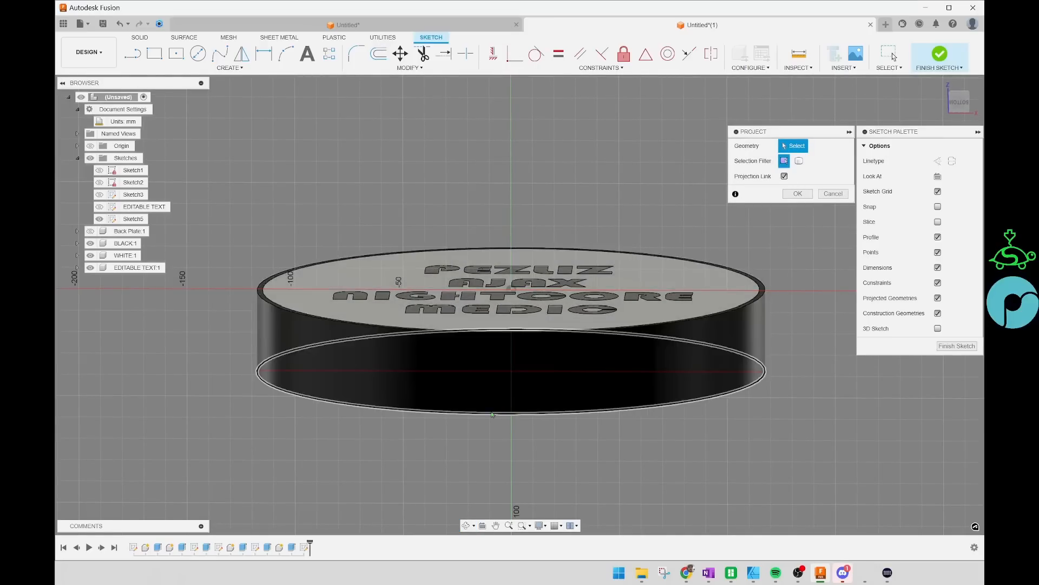
click(959, 104)
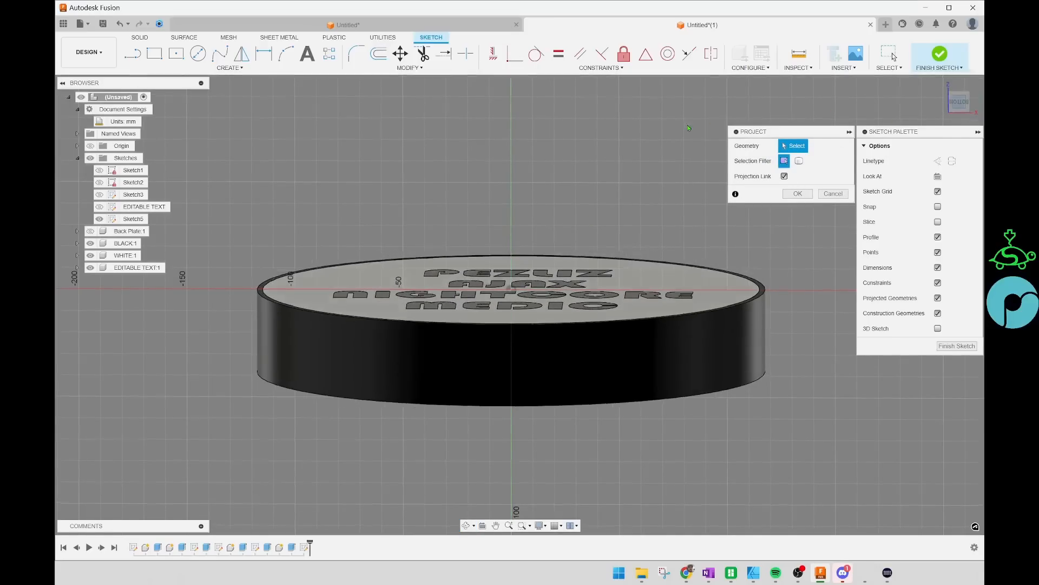
middle_drag(529, 219, 541, 160)
middle_drag(559, 199, 553, 191)
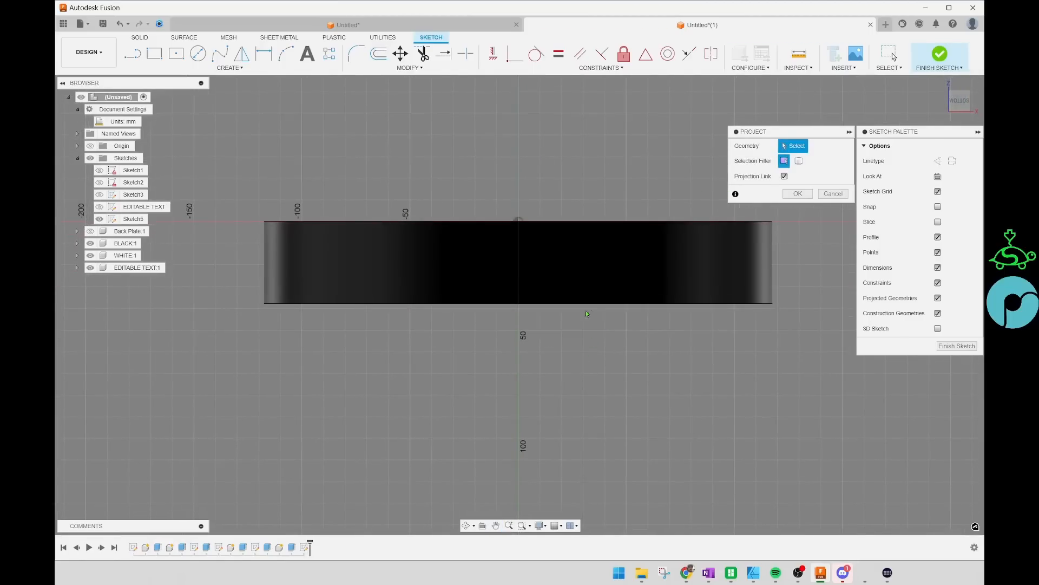
click(554, 304)
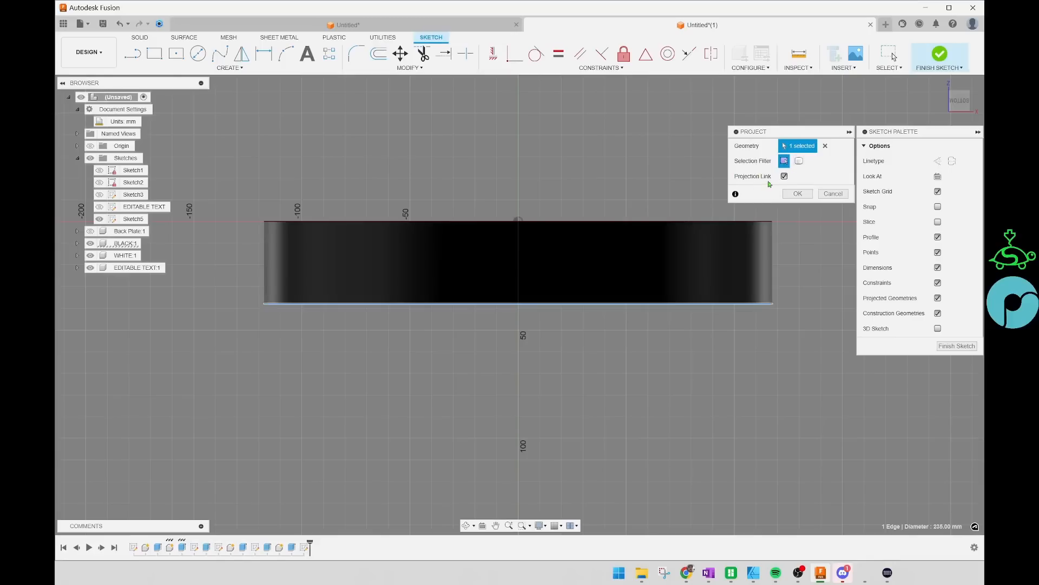
click(798, 194)
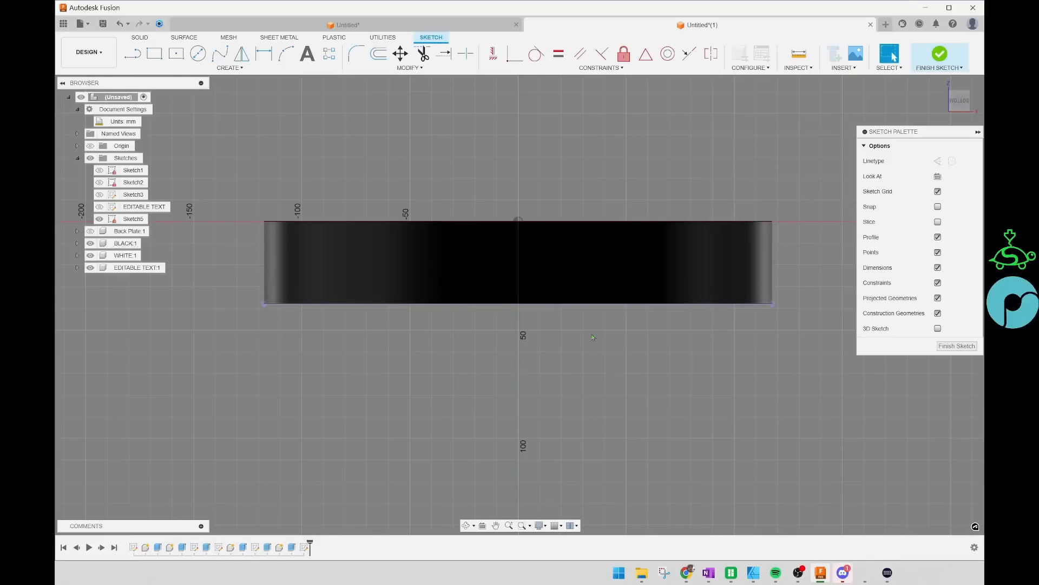
middle_drag(589, 338, 578, 336)
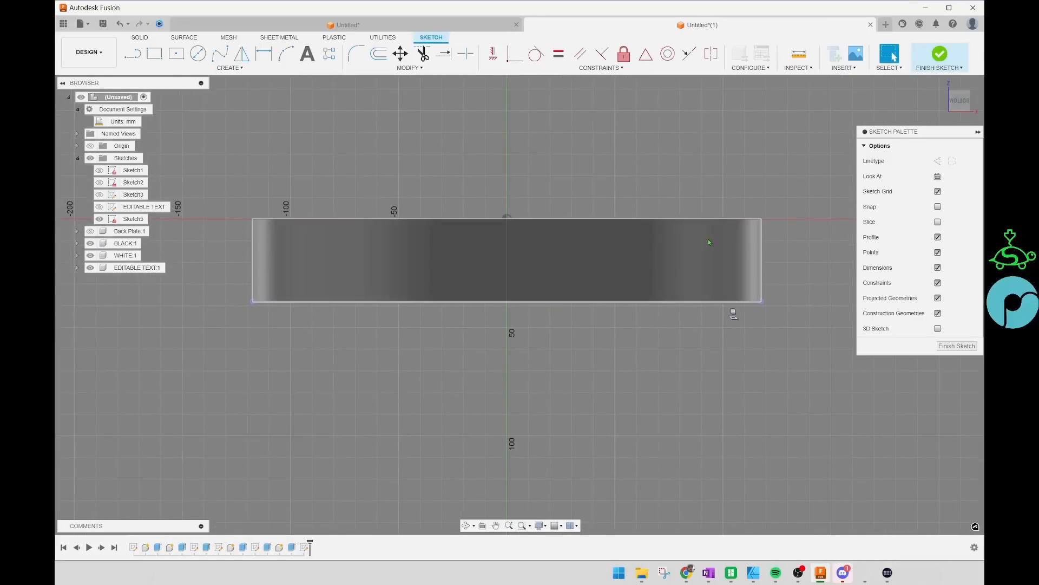
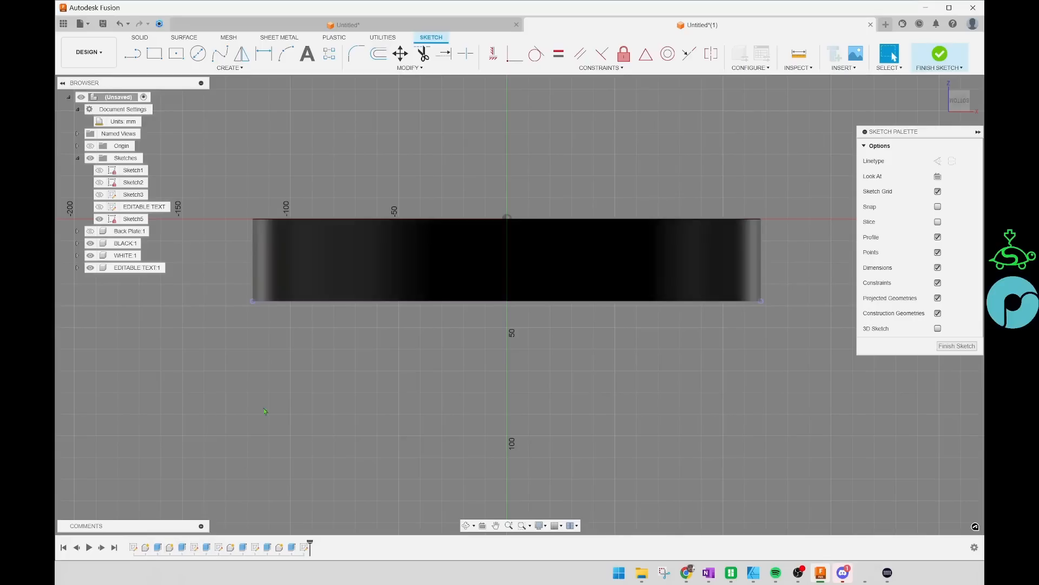
middle_drag(365, 367, 425, 356)
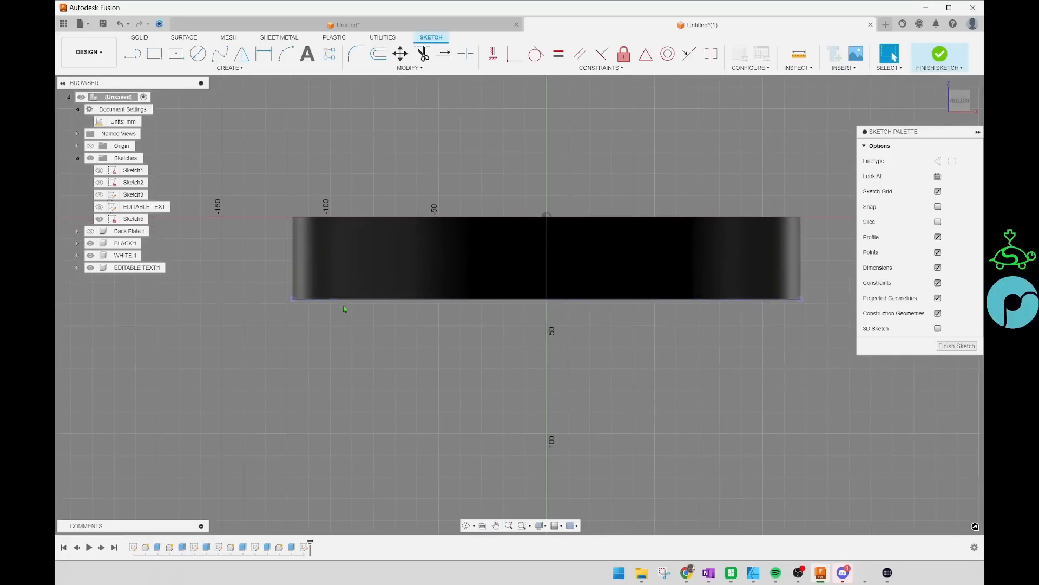
mouse_move(570, 311)
middle_down()
mouse_move(560, 307)
mouse_move(550, 336)
middle_up()
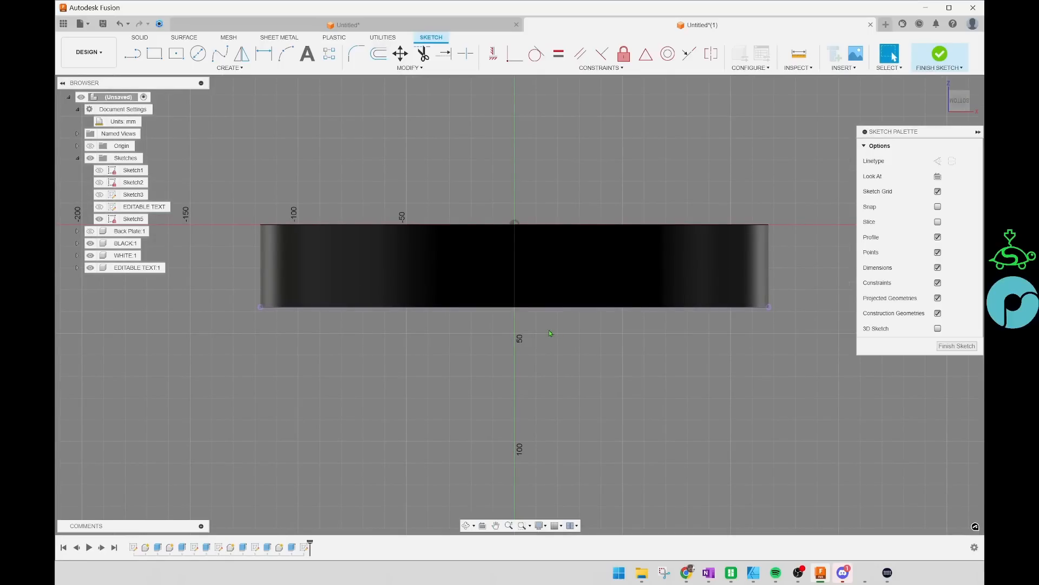
middle_drag(550, 327, 561, 333)
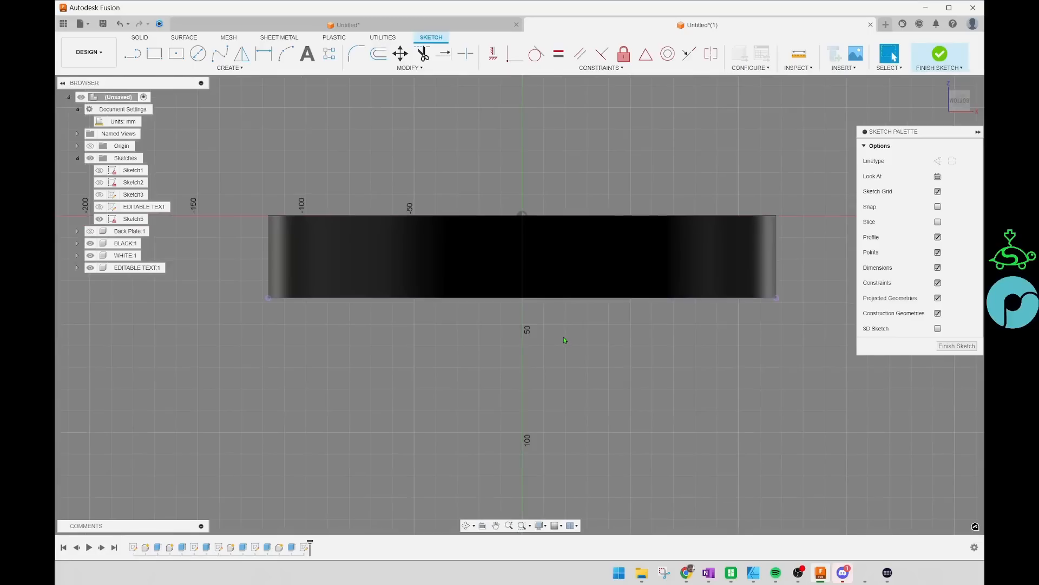
Step: Draw a 14 mm vertical line upward from the midpoint of the projected lower edge
key(l)
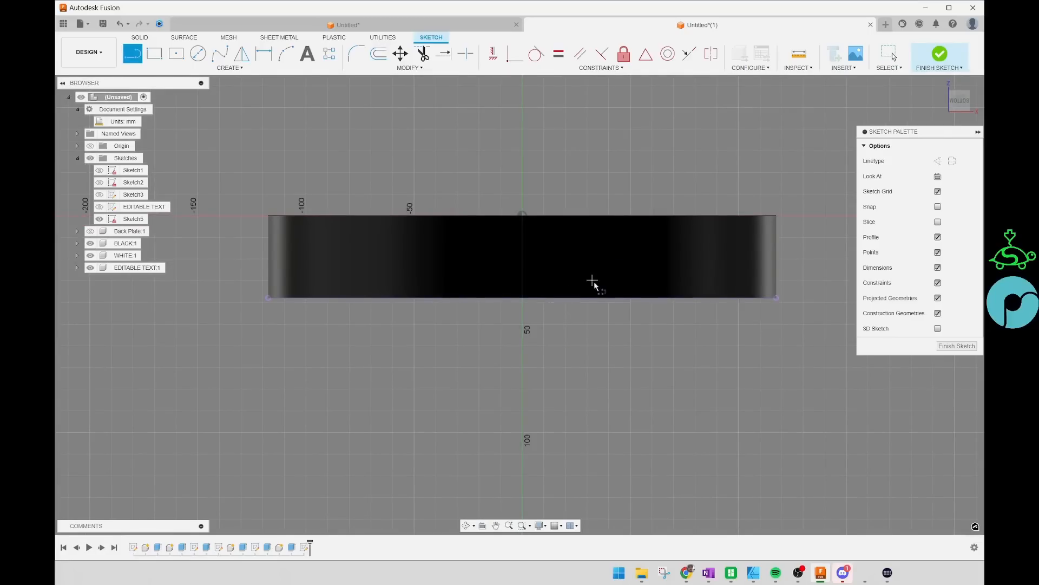
middle_drag(598, 348, 601, 348)
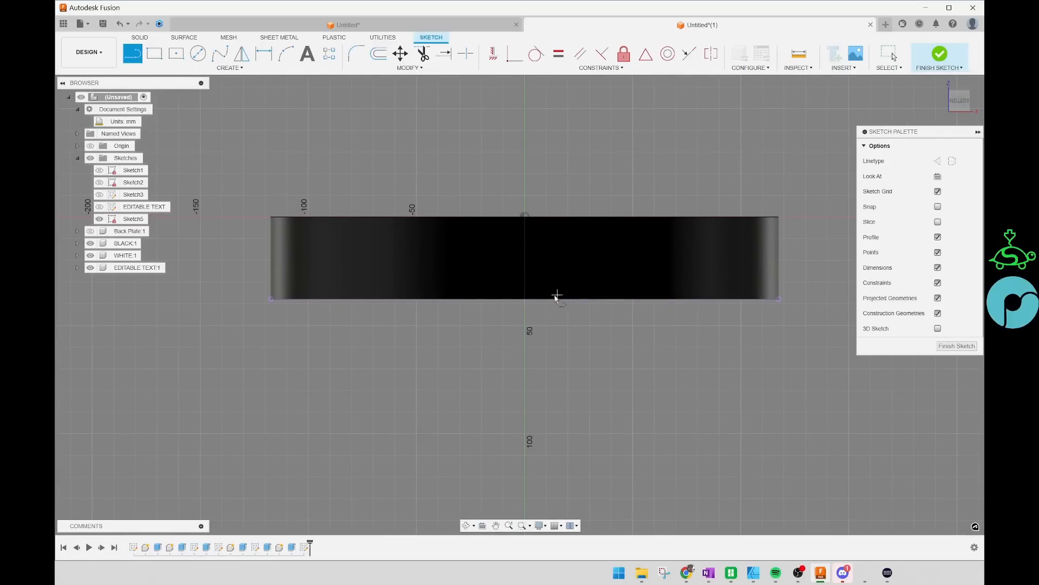
click(524, 298)
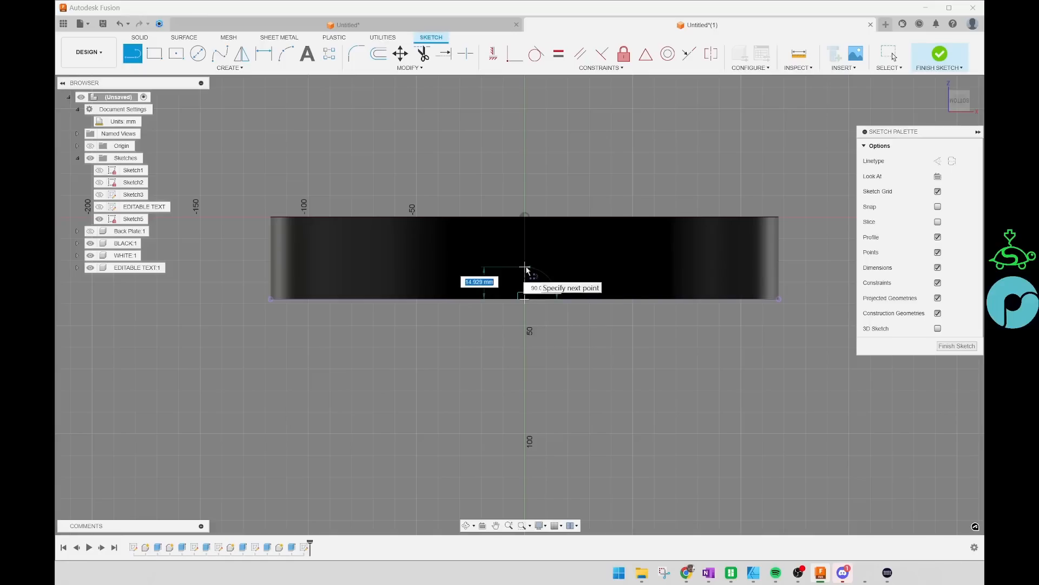
text(14)
key(Tab)
click(524, 269)
key(Escape)
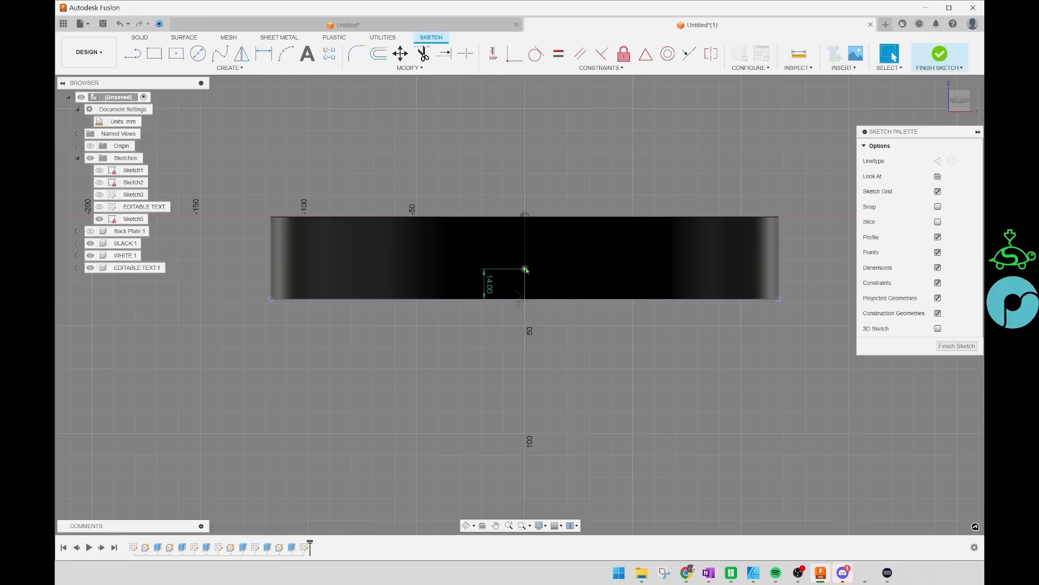
scroll(535, 272, up, 5)
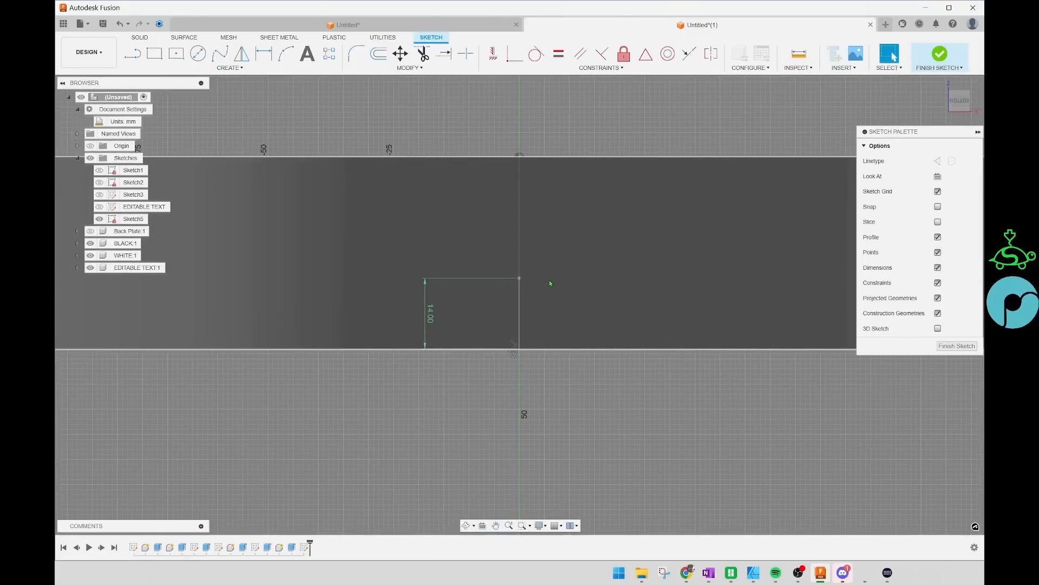
key(s)
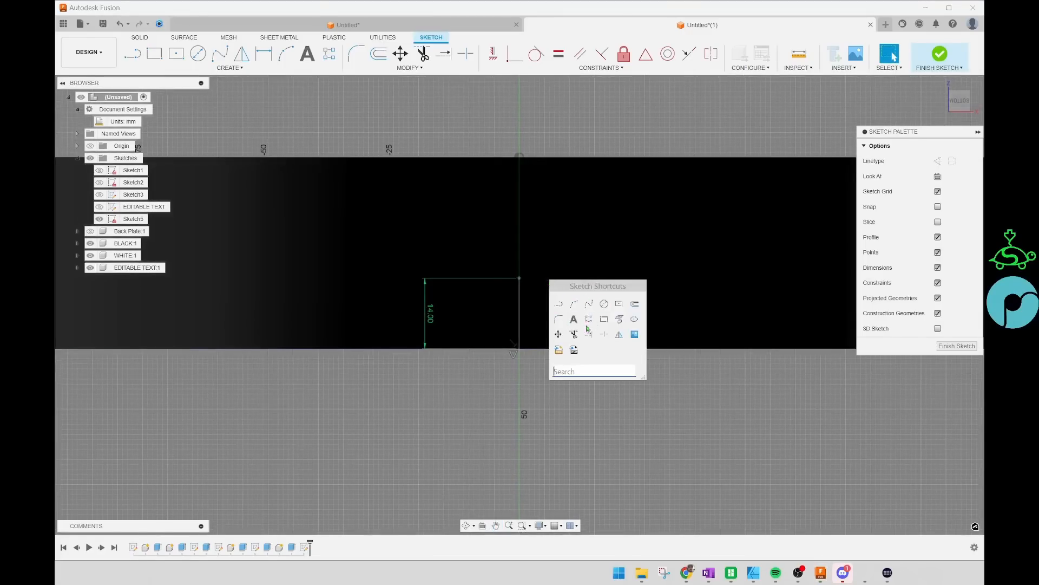
click(460, 143)
middle_drag(460, 143, 462, 145)
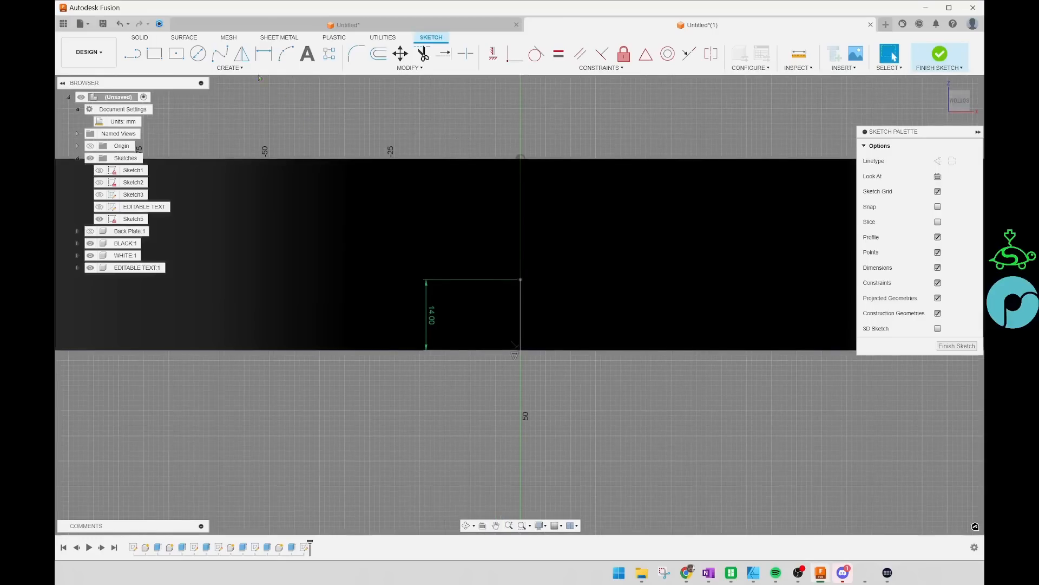
click(218, 68)
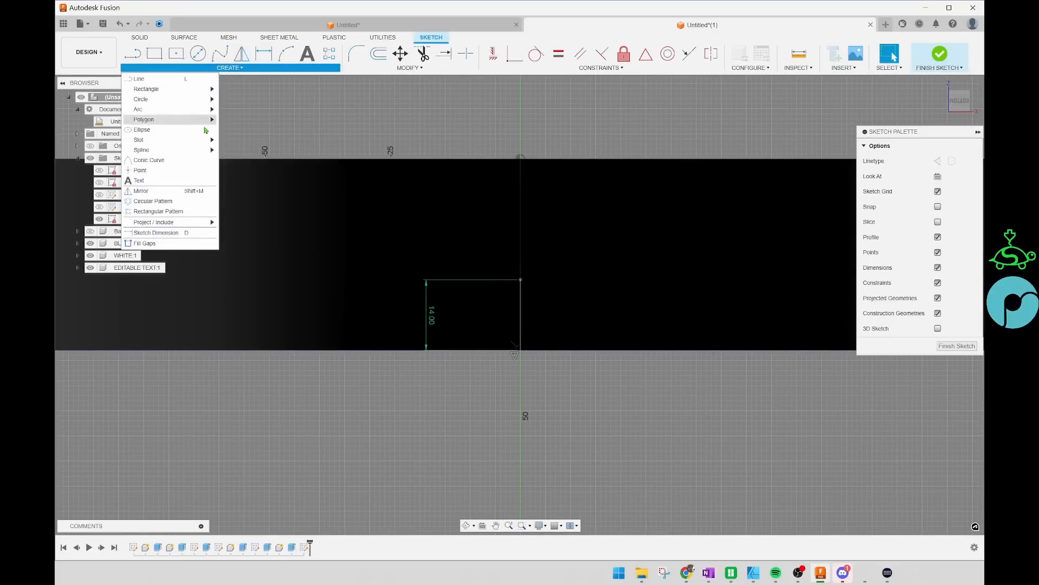
click(425, 116)
mouse_move(424, 116)
middle_down()
mouse_move(443, 160)
mouse_move(416, 163)
middle_up()
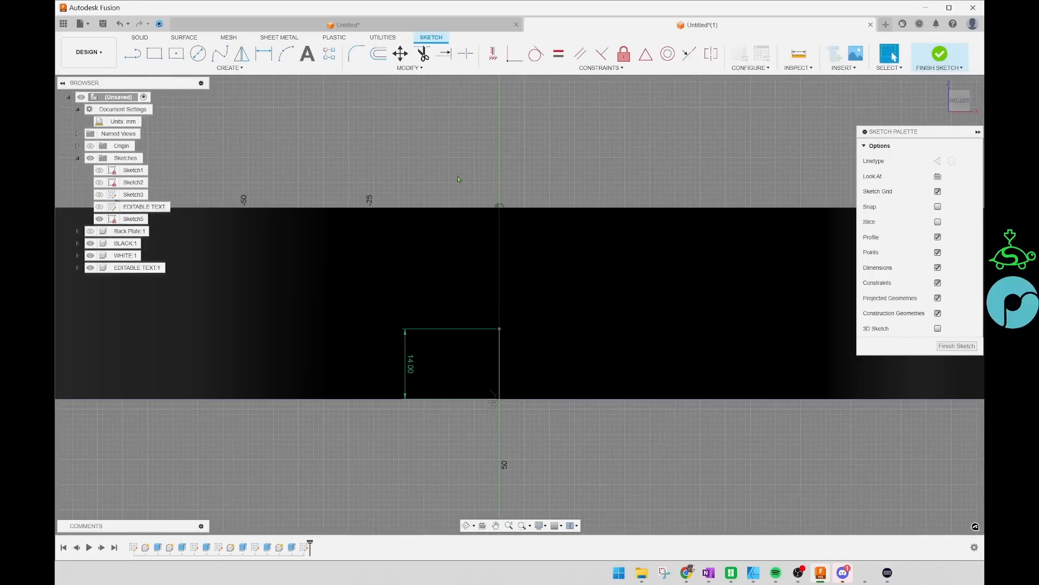
click(232, 68)
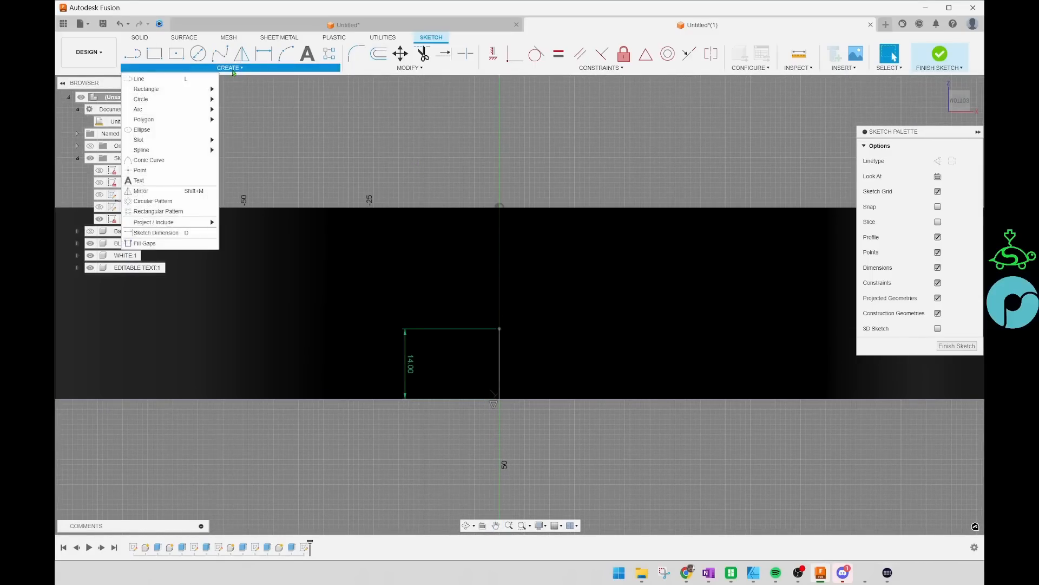
click(232, 69)
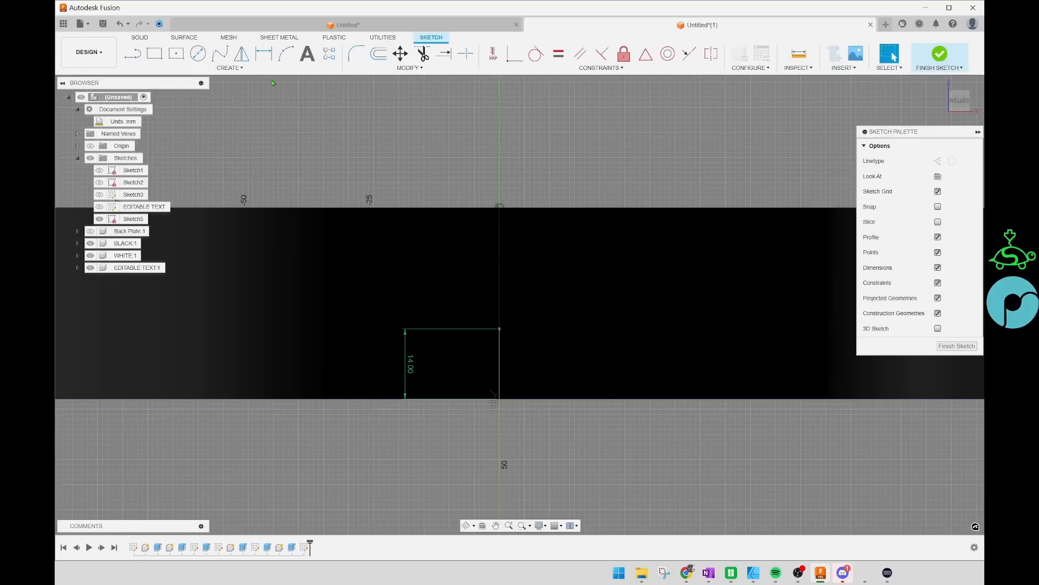
Step: Draw a center rectangle 16 mm high and 8 mm wide, centred on the upper end of the 14 mm line
click(232, 68)
mouse_move(157, 94)
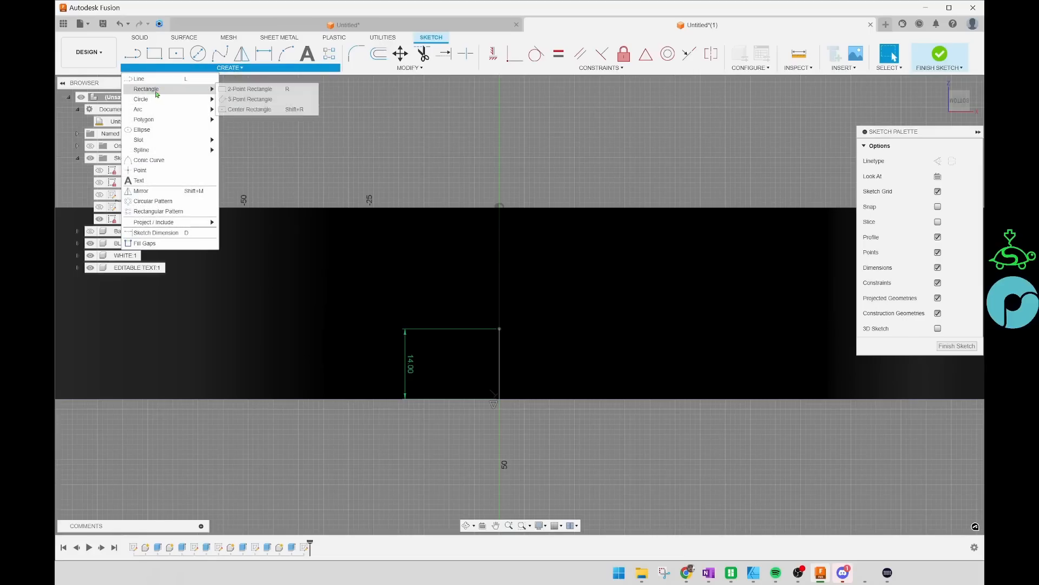
click(253, 110)
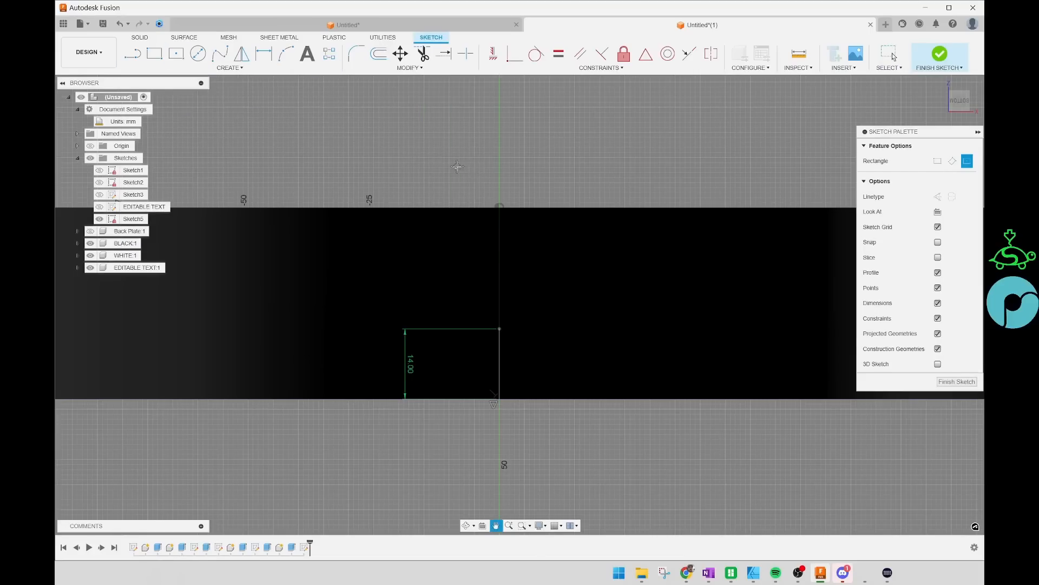
middle_drag(454, 163, 424, 105)
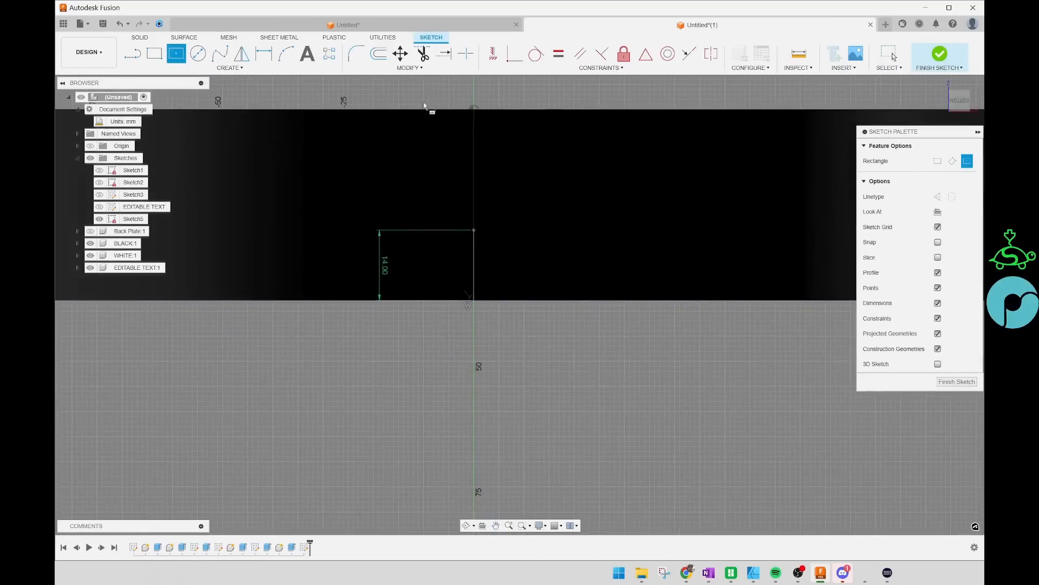
click(474, 232)
click(474, 231)
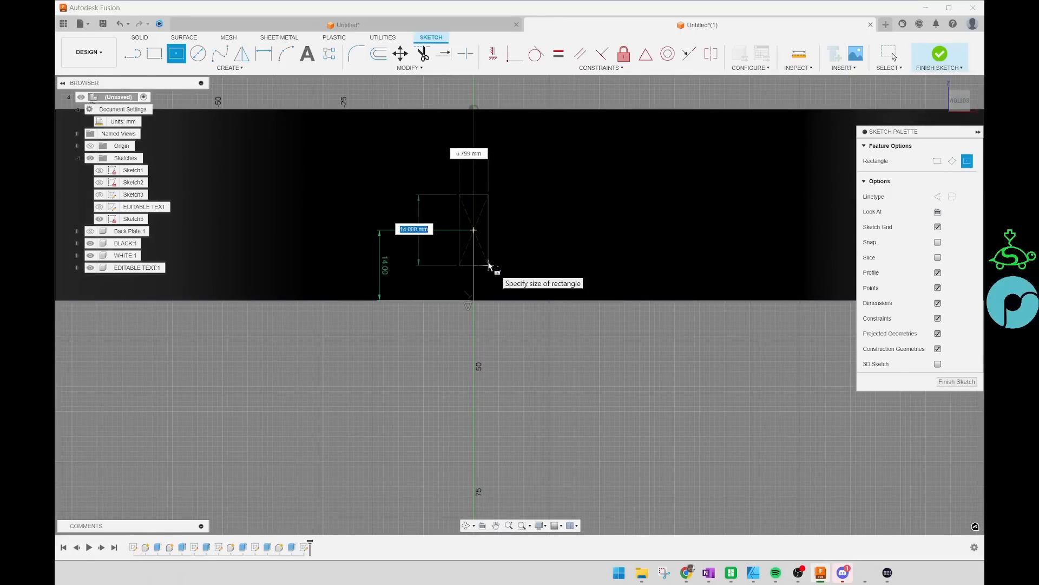
text(16)
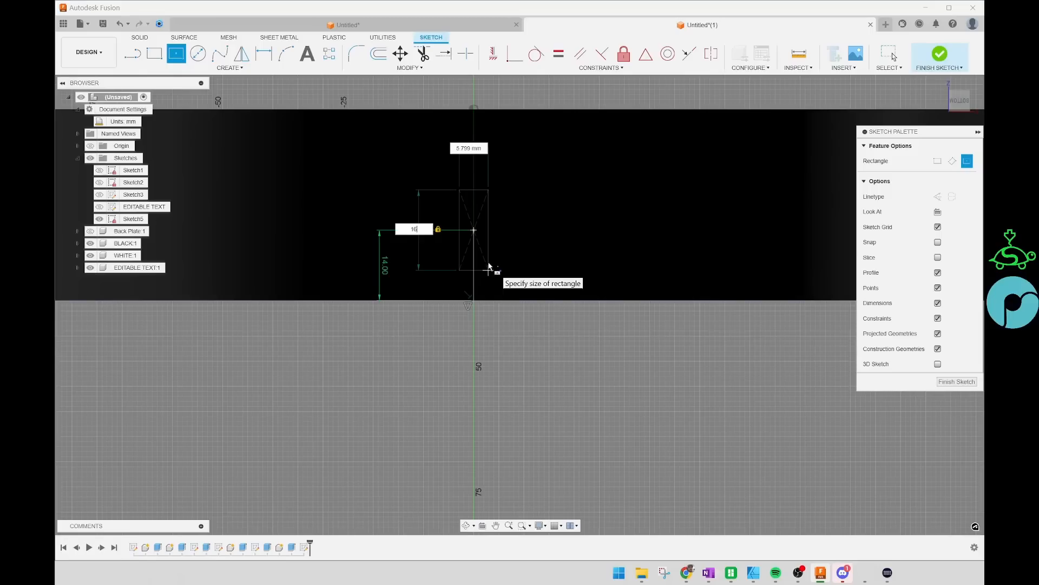
key(Tab)
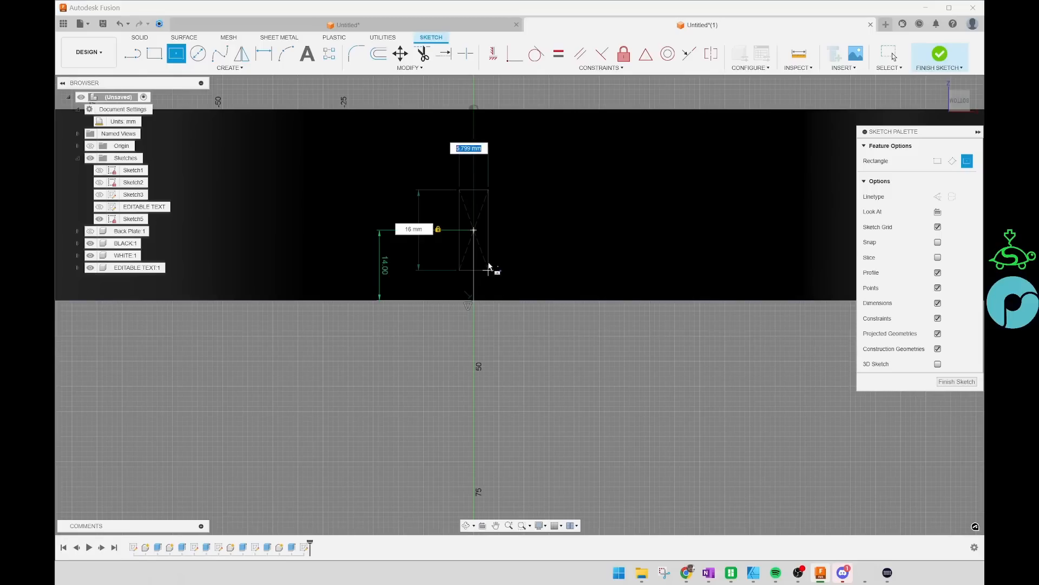
text(8)
key(Tab)
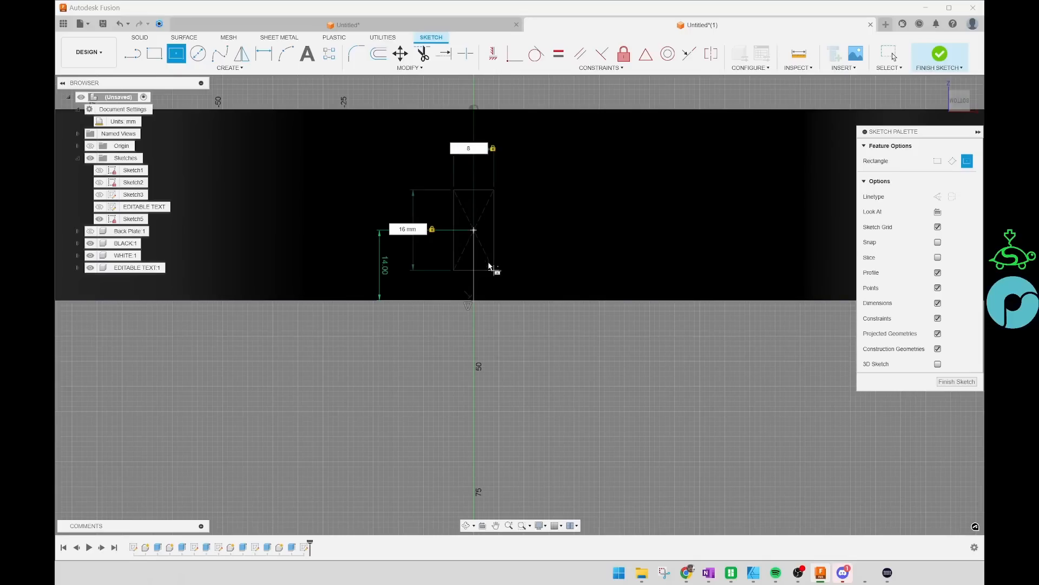
key(Tab)
key(Tab)
key(Tab)
key(Tab)
key(Tab)
key(Tab)
key(Tab)
key(Tab)
key(Tab)
key(Tab)
key(Return)
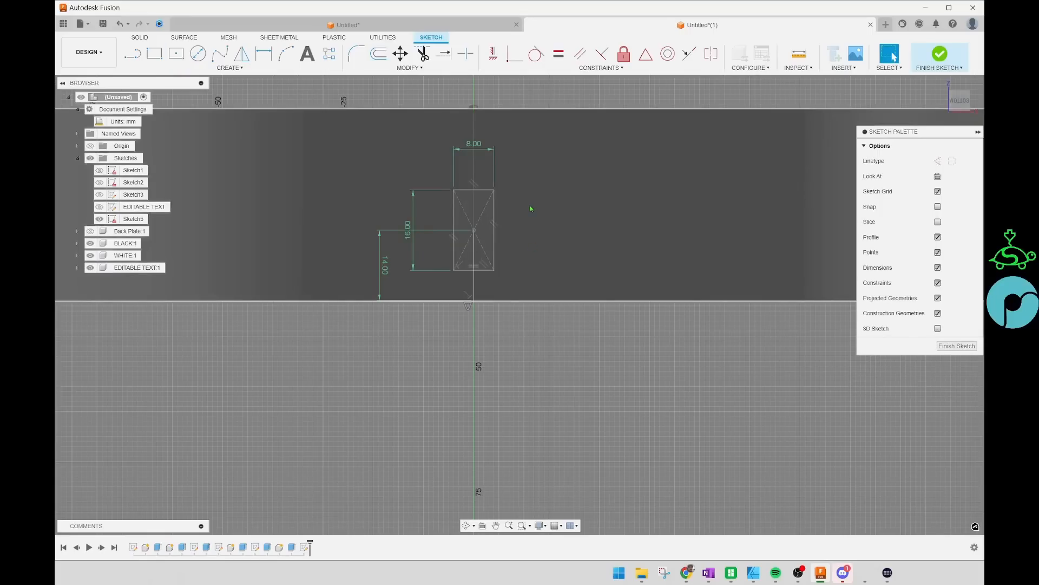
Step: Finish the sketch with the small rectangular opening
middle_drag(531, 209, 569, 244)
middle_drag(763, 441, 757, 400)
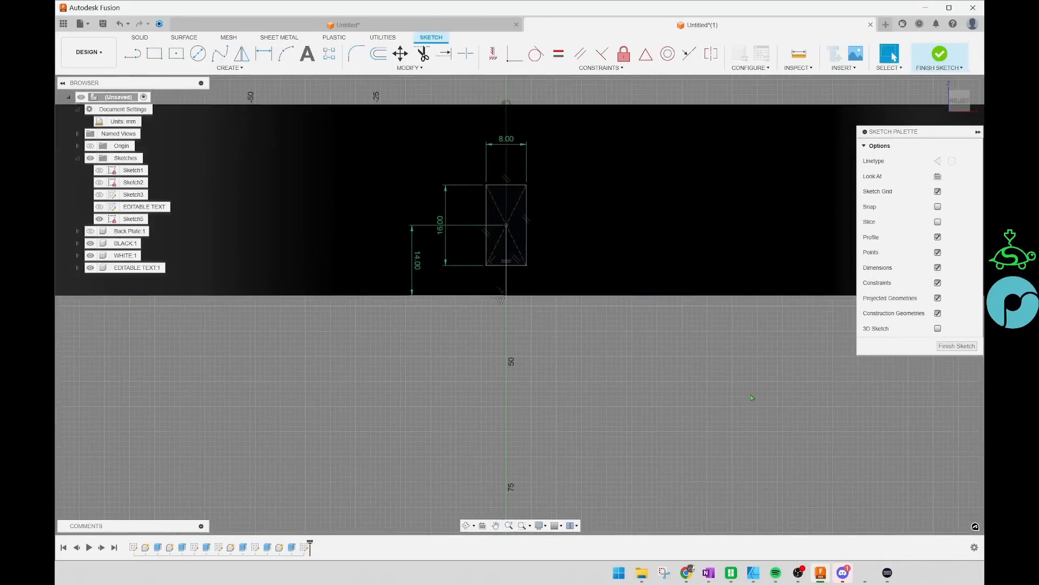
shift+middle_drag(656, 381, 654, 369)
scroll(566, 228, down, 5)
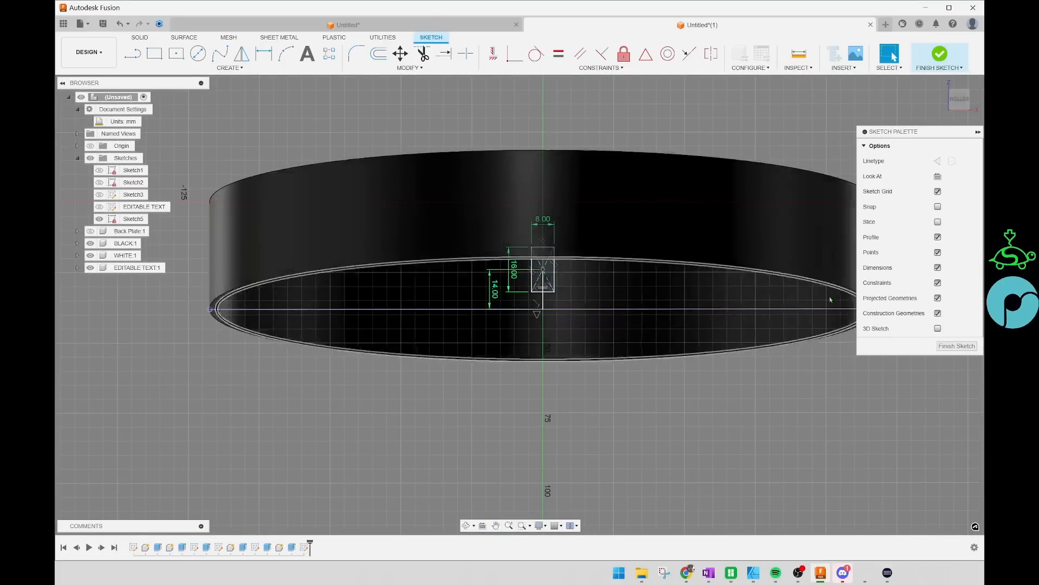
click(956, 347)
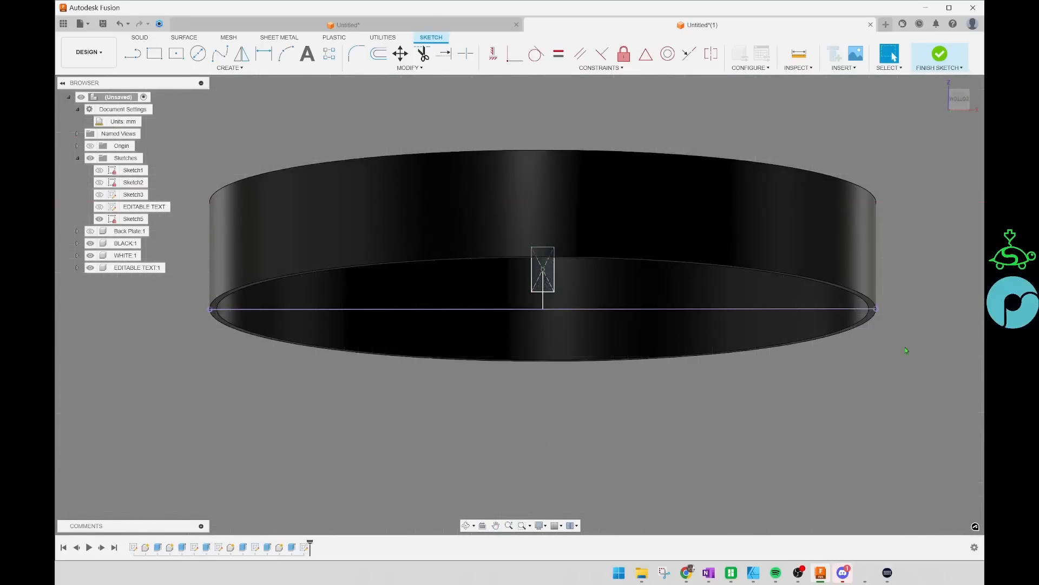
click(543, 272)
shift+middle_drag(546, 194, 631, 282)
scroll(631, 281, down, 3)
middle_drag(834, 279, 675, 305)
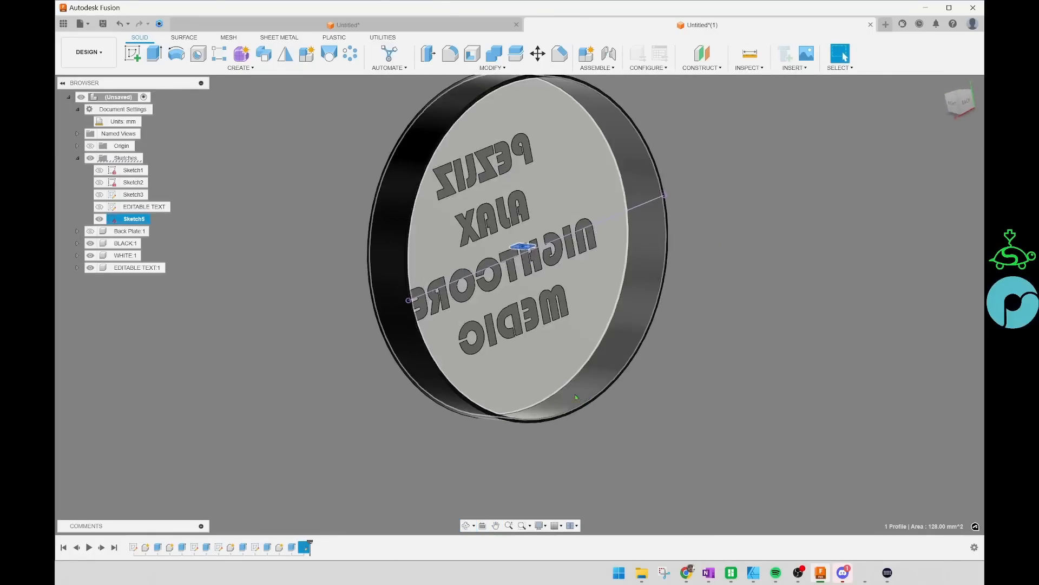
click(733, 360)
mouse_move(775, 358)
shift+middle_down()
mouse_move(833, 330)
mouse_move(789, 331)
mouse_move(739, 355)
mouse_move(772, 344)
shift+middle_up()
scroll(572, 252, up, 5)
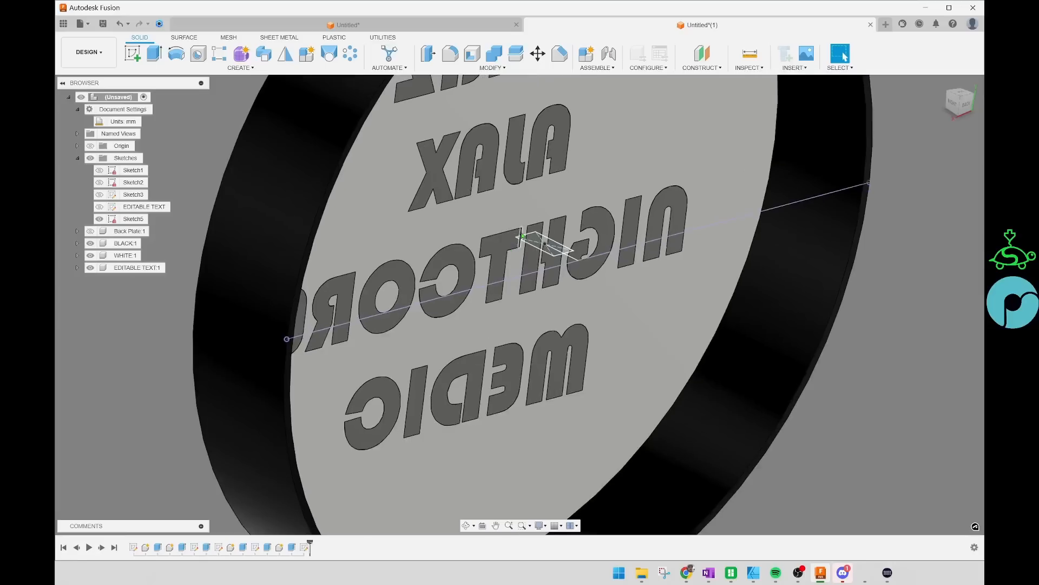
click(565, 252)
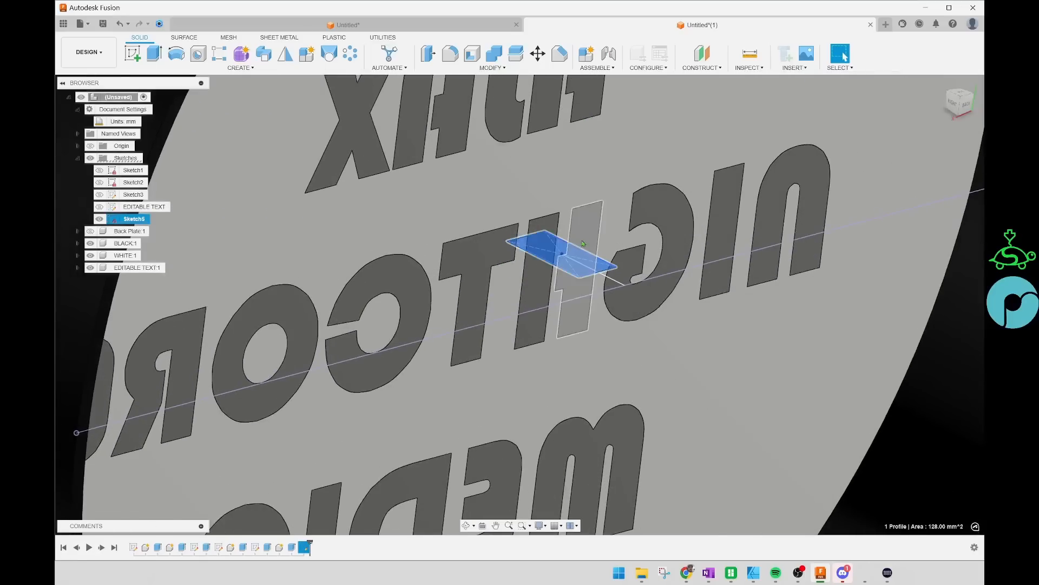
scroll(565, 252, down, 5)
scroll(584, 258, up, 5)
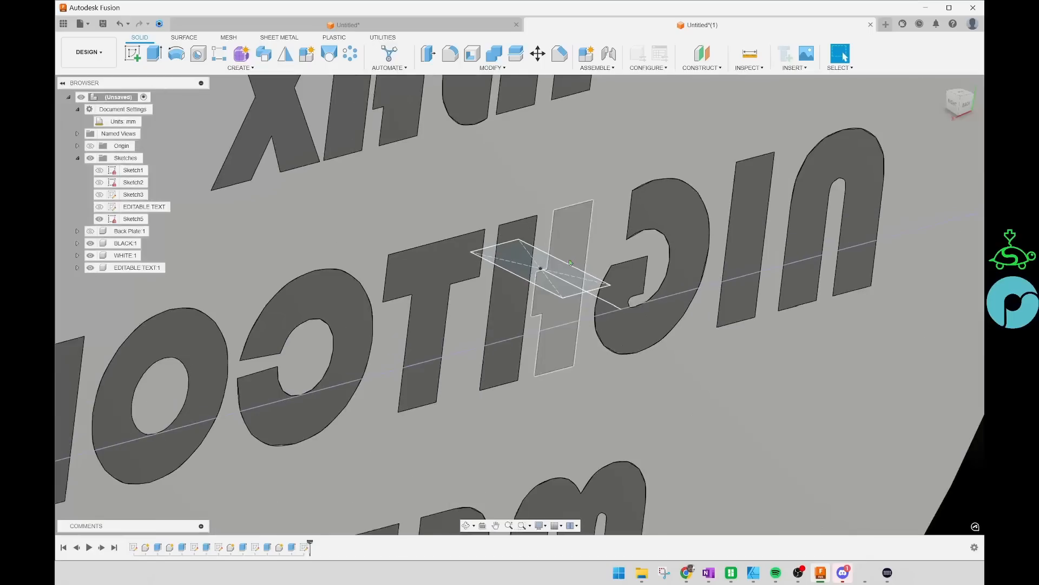
scroll(552, 259, down, 3)
scroll(551, 259, down, 3)
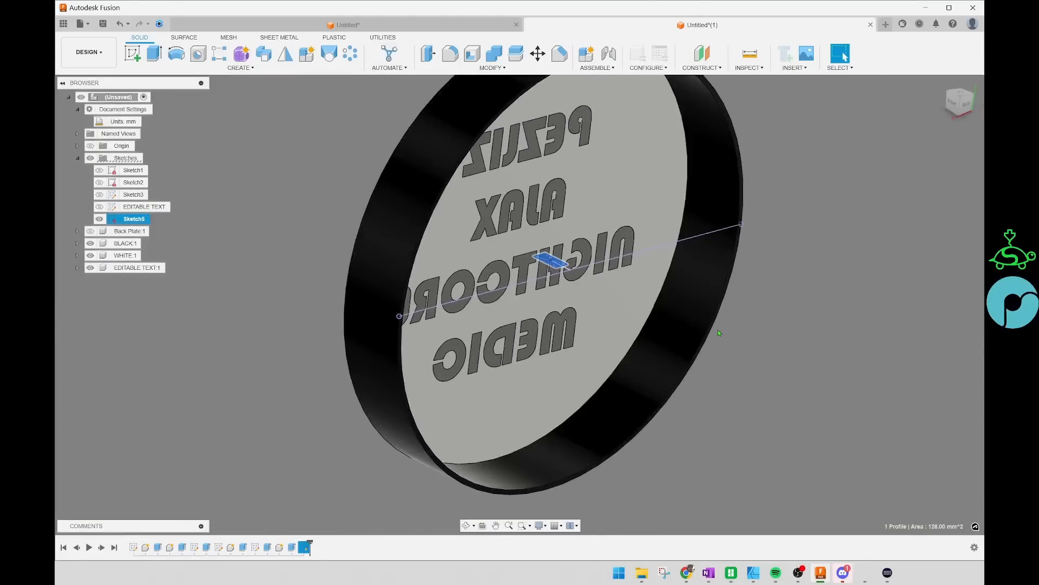
key(e)
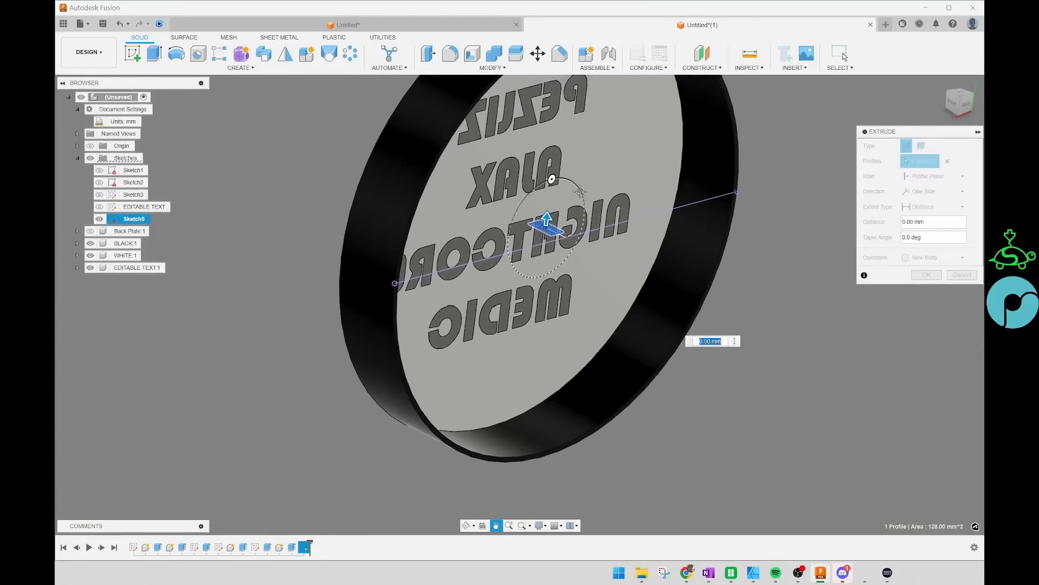
middle_drag(585, 221, 555, 179)
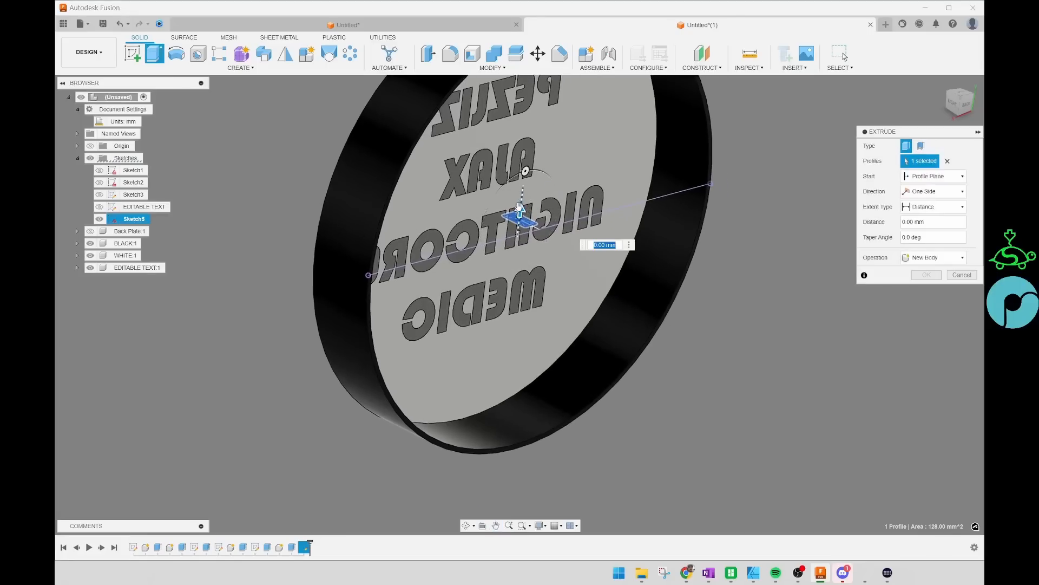
drag(520, 208, 497, 500)
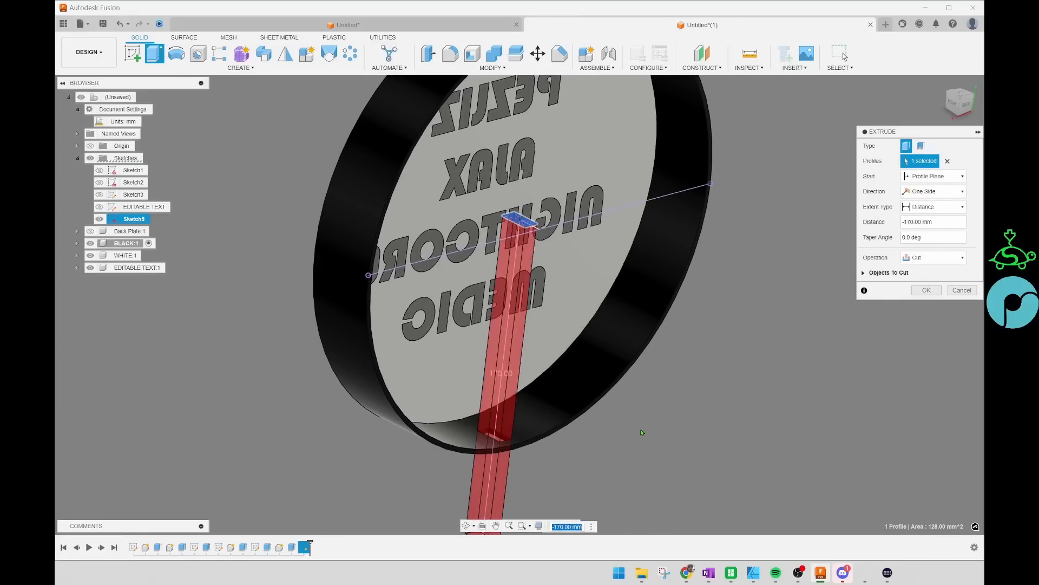
middle_drag(642, 432, 650, 364)
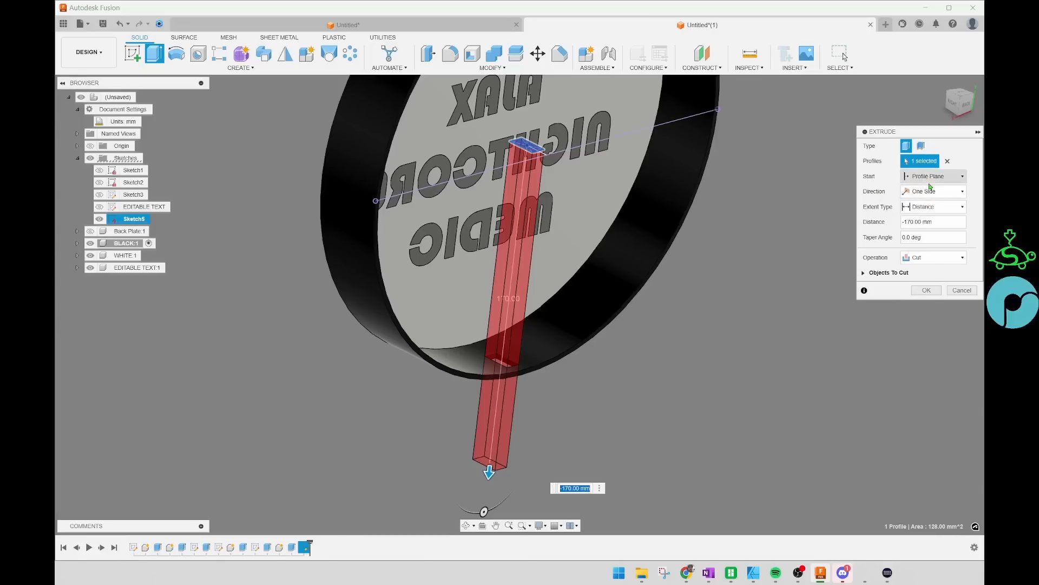
click(931, 207)
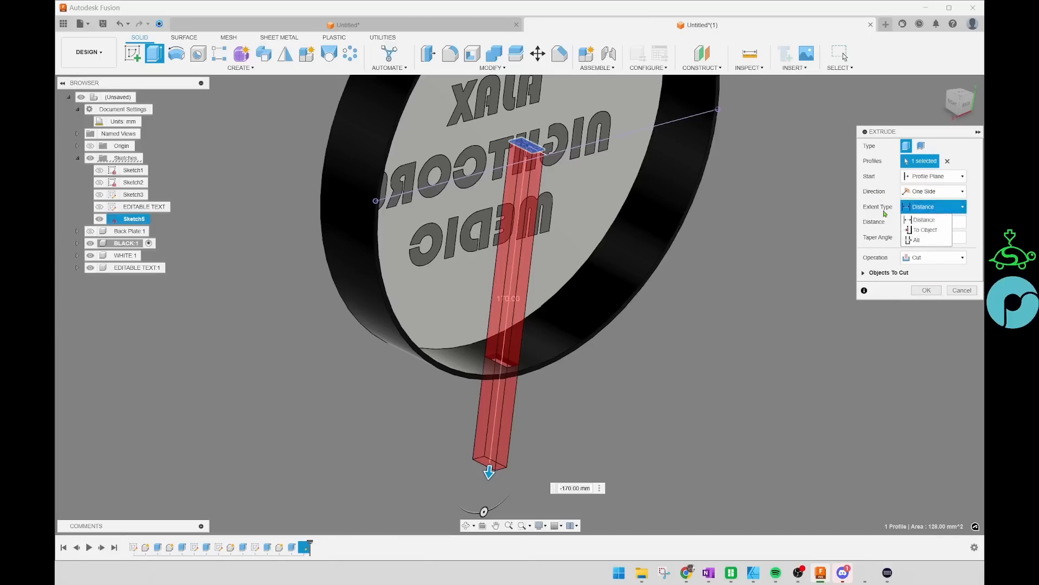
click(916, 240)
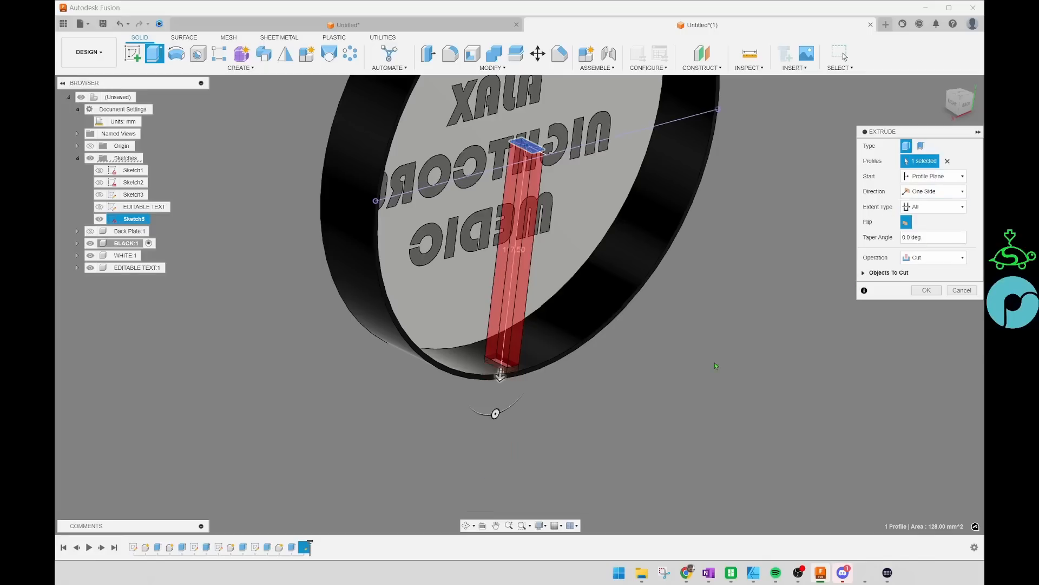
shift+middle_drag(564, 421, 574, 391)
scroll(495, 390, up, 5)
scroll(521, 377, down, 6)
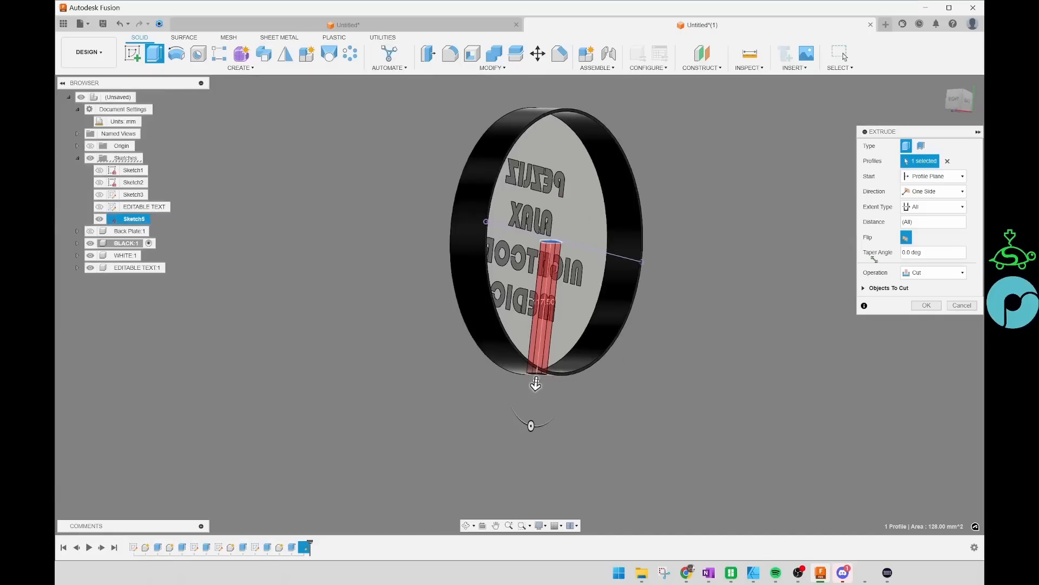
click(942, 206)
click(942, 209)
click(942, 209)
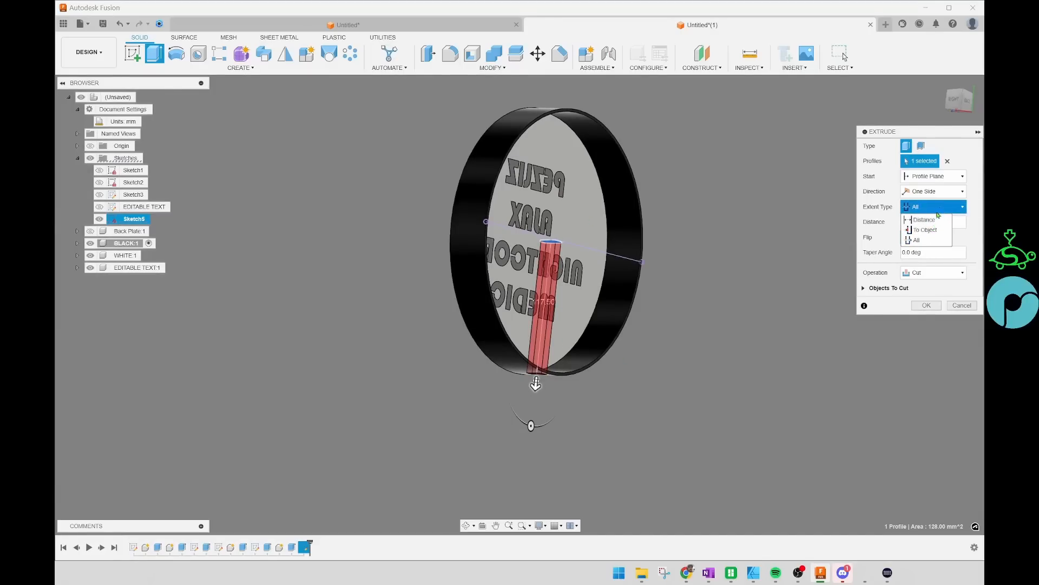
click(931, 219)
drag(536, 383, 544, 304)
key(Return)
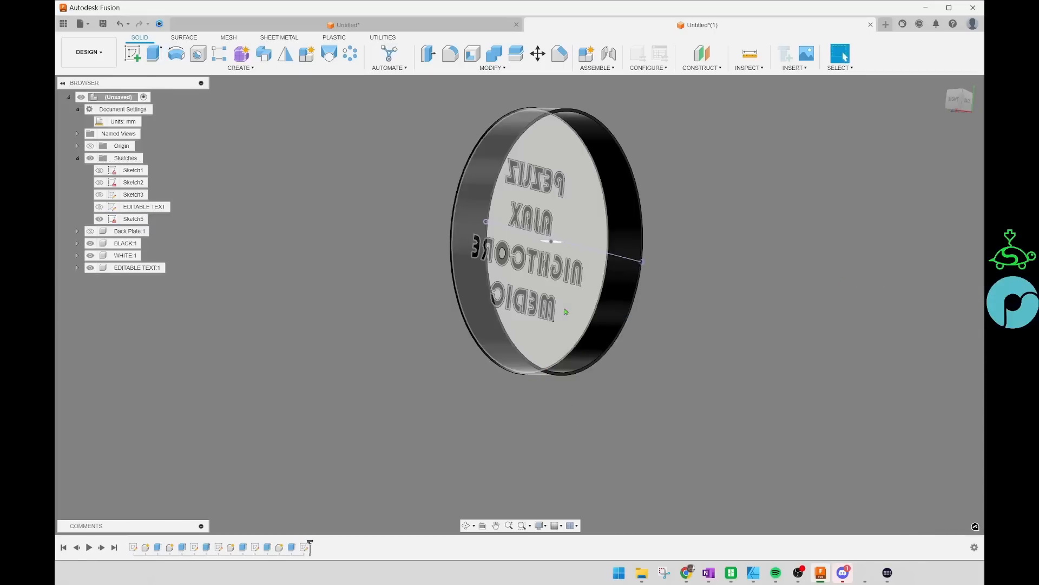
Step: Extrude the small rectangle 160 mm downward as a cut through the lower wall of the BLACK ring
scroll(564, 272, up, 4)
shift+middle_drag(582, 275, 549, 325)
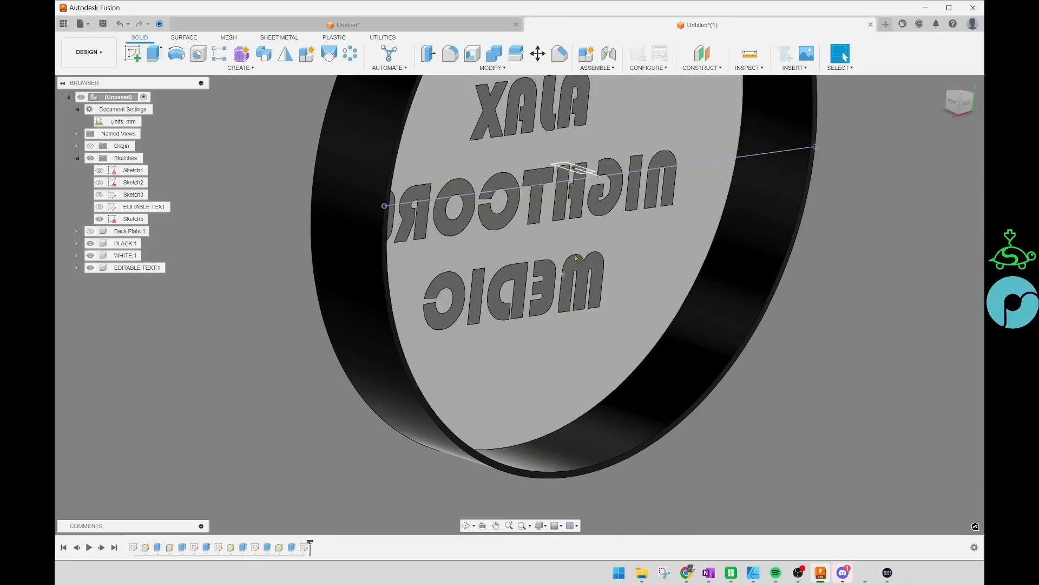
scroll(560, 131, down, 5)
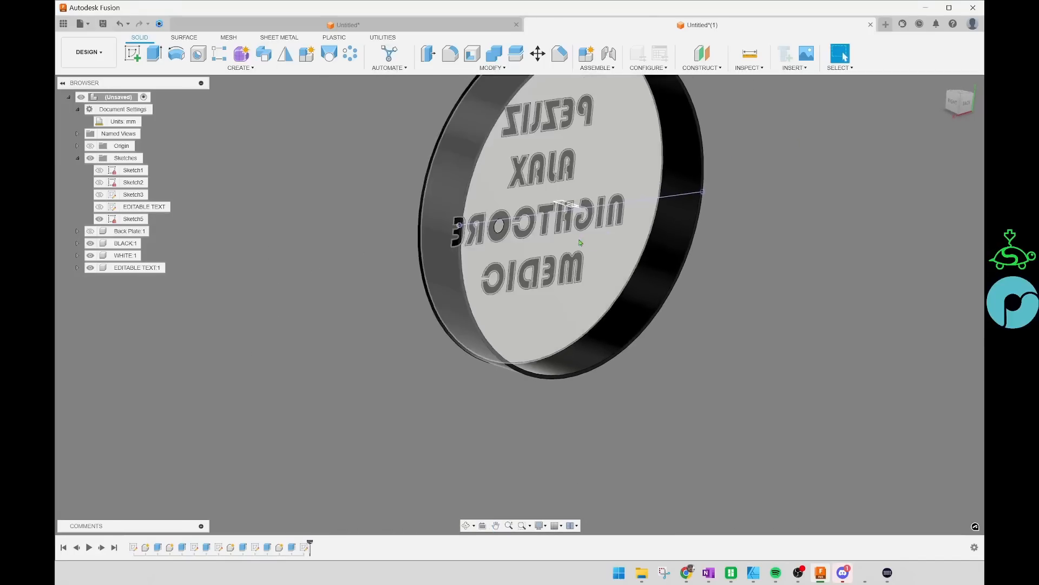
scroll(573, 196, up, 6)
scroll(572, 196, down, 1)
scroll(550, 276, up, 6)
click(558, 290)
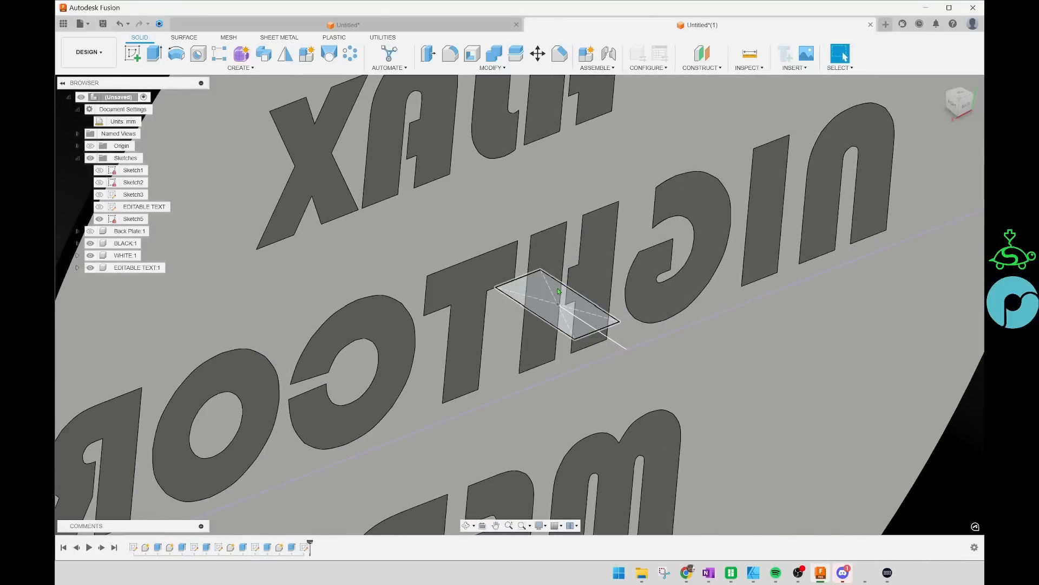
scroll(558, 291, down, 5)
scroll(611, 248, up, 3)
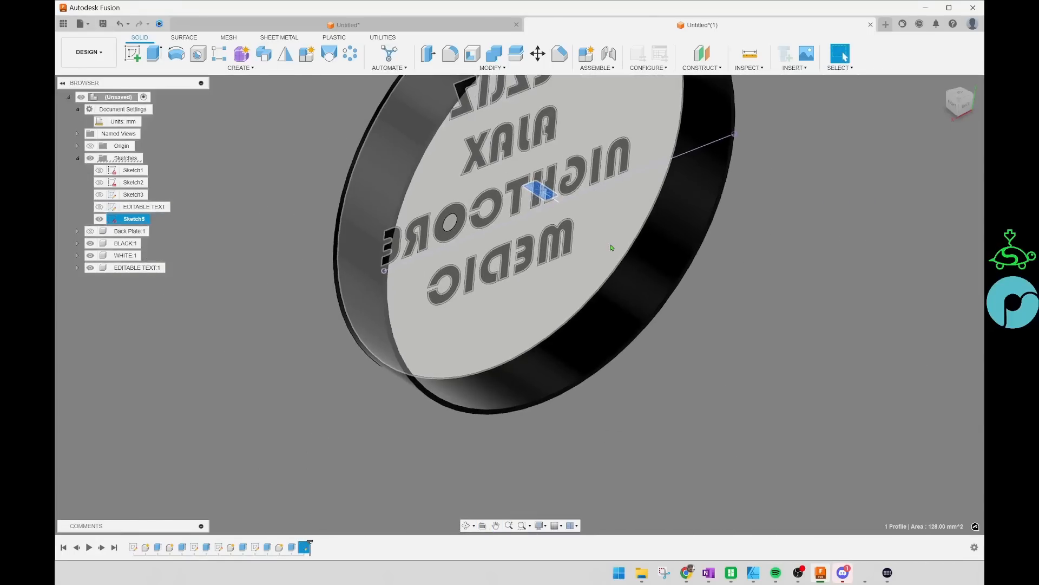
key(e)
drag(541, 180, 509, 454)
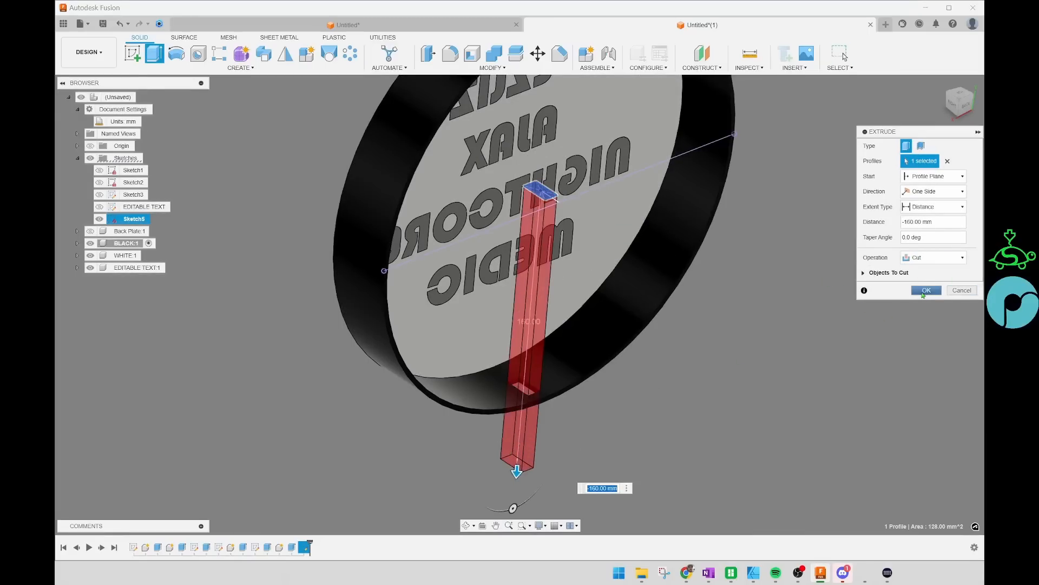
click(924, 291)
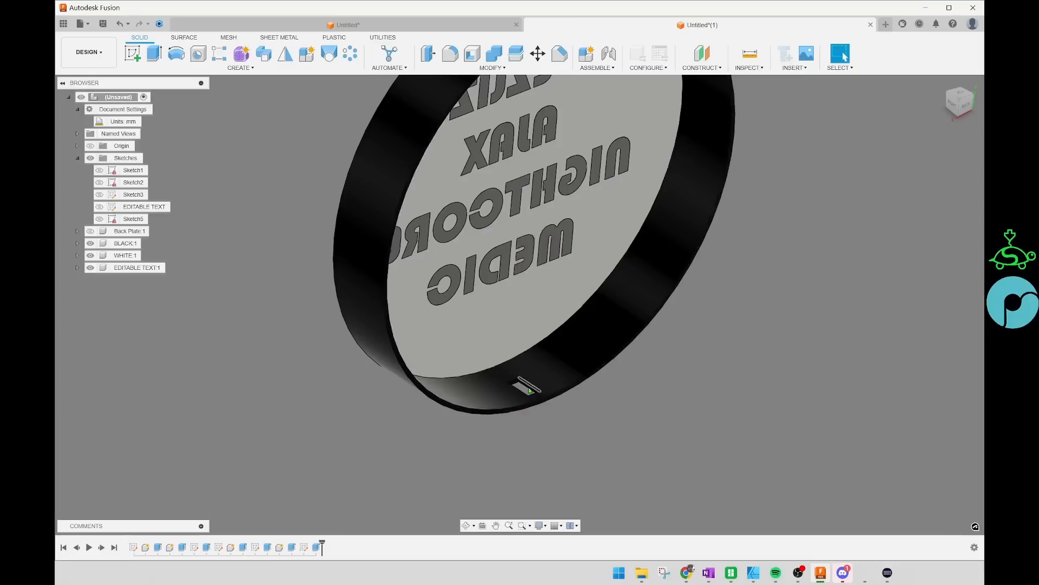
Step: Examine the rectangular opening in the BLACK ring's outer wall and its inner faces, close up and from several angles
shift+middle_drag(612, 415, 632, 437)
scroll(551, 411, up, 10)
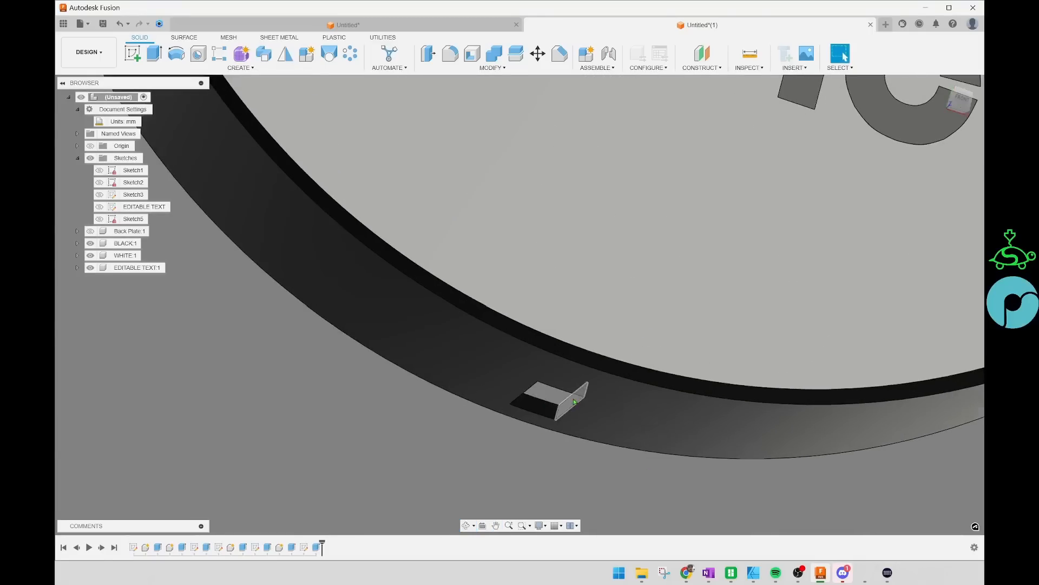
scroll(574, 397, down, 7)
middle_drag(626, 429, 559, 414)
scroll(514, 387, up, 8)
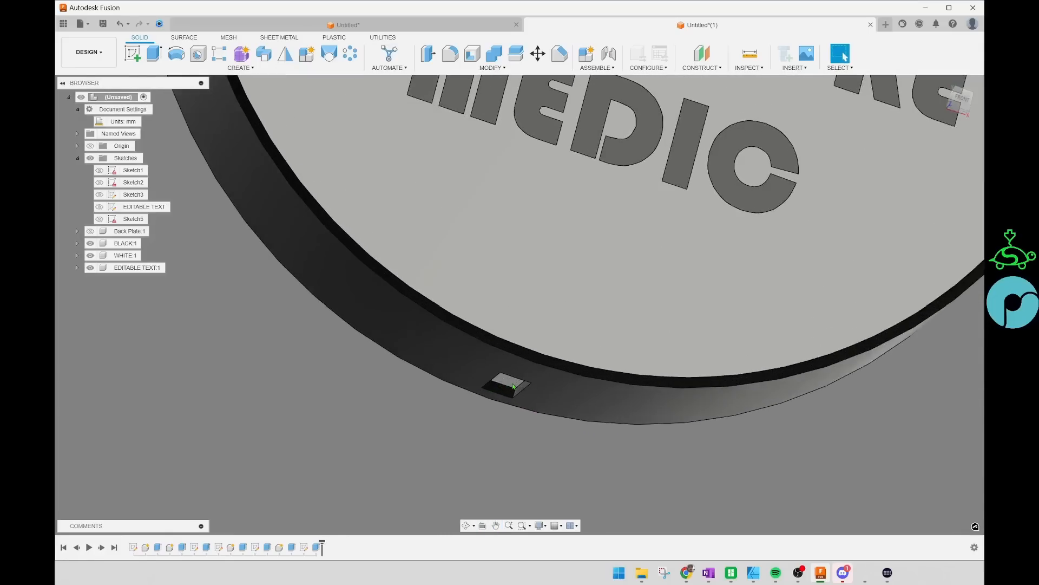
scroll(520, 380, down, 5)
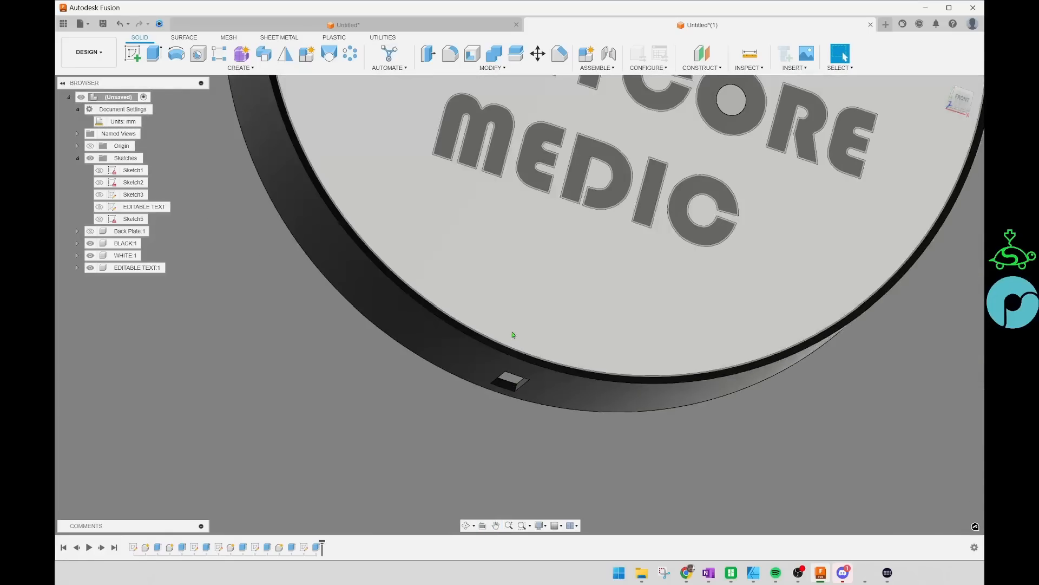
scroll(524, 383, down, 4)
mouse_move(395, 373)
middle_down()
mouse_move(380, 352)
mouse_move(383, 368)
middle_up()
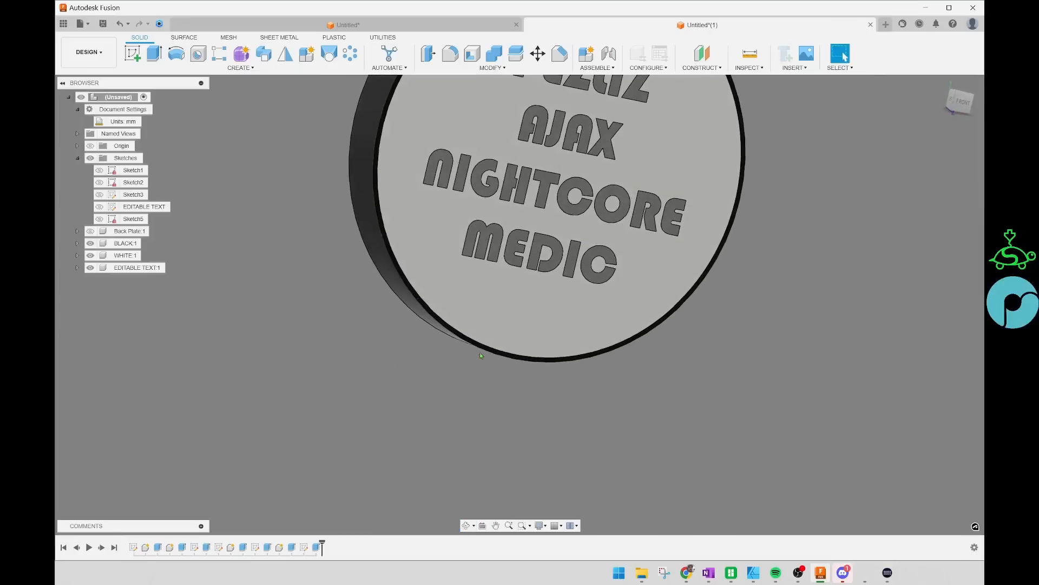
scroll(479, 356, up, 3)
shift+middle_drag(470, 414, 475, 402)
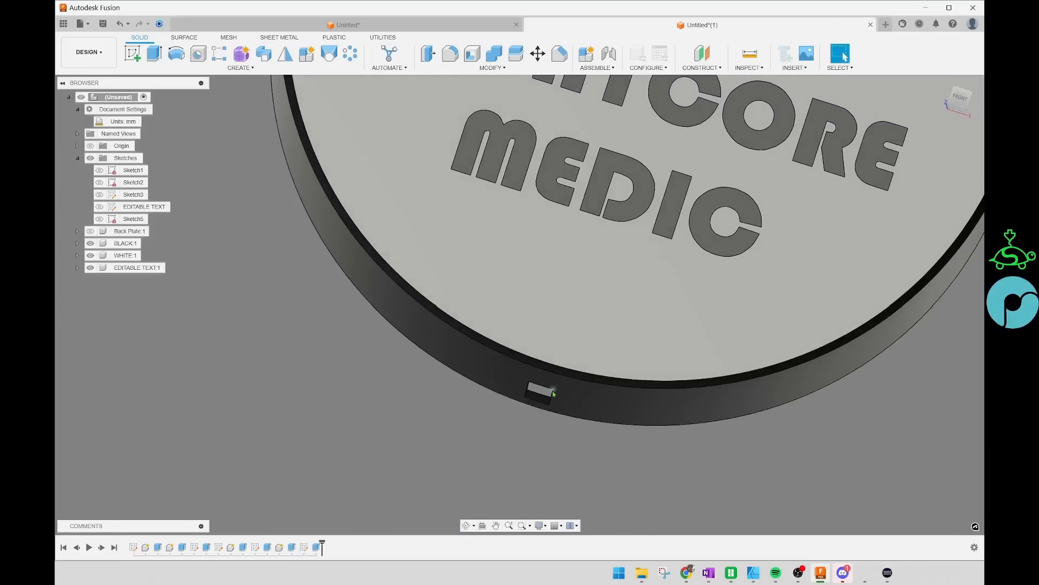
scroll(554, 393, up, 3)
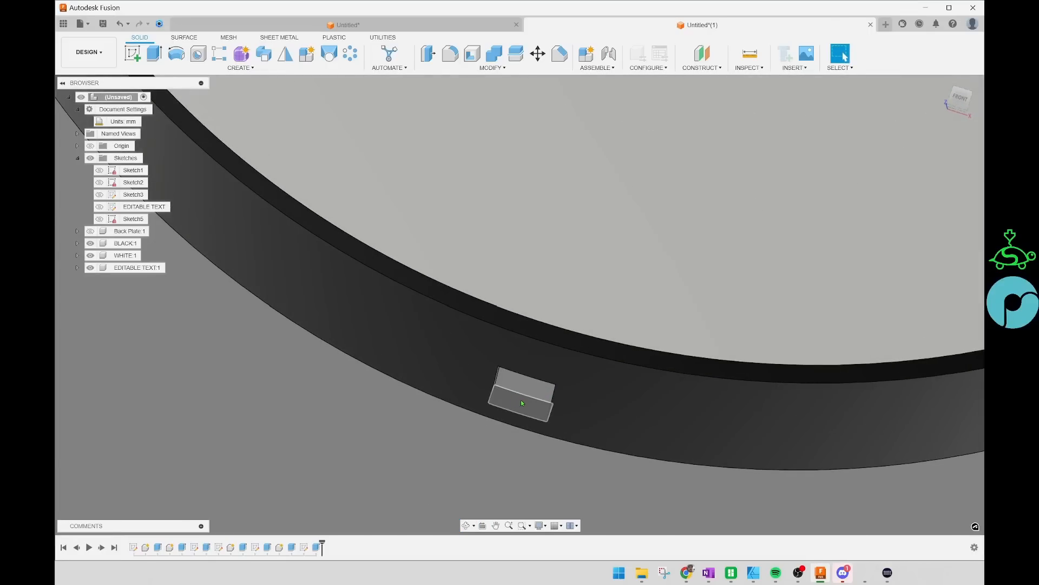
scroll(524, 403, down, 2)
click(520, 406)
click(520, 405)
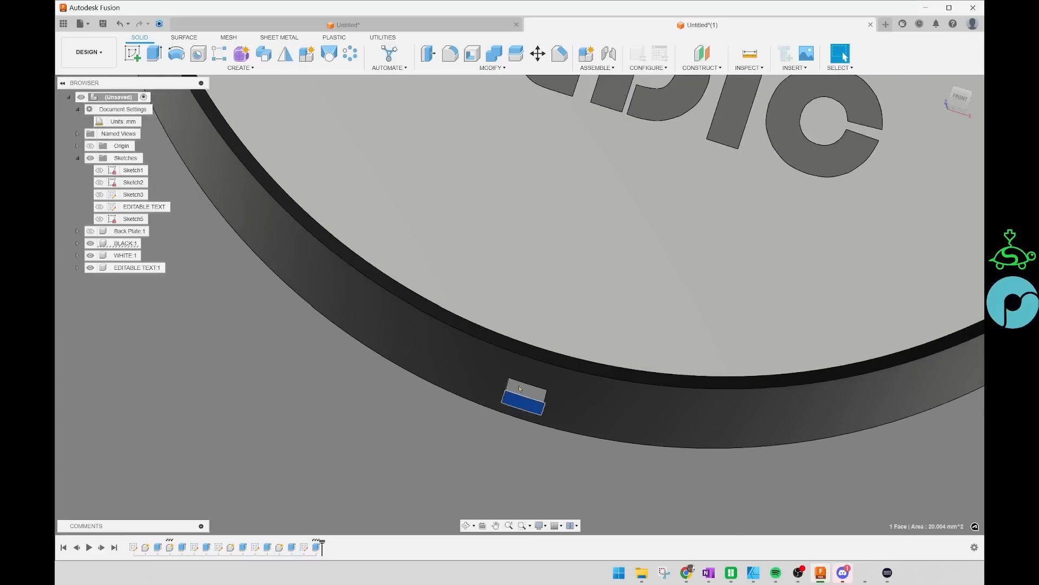
scroll(520, 394, down, 3)
click(337, 384)
middle_drag(339, 384, 343, 384)
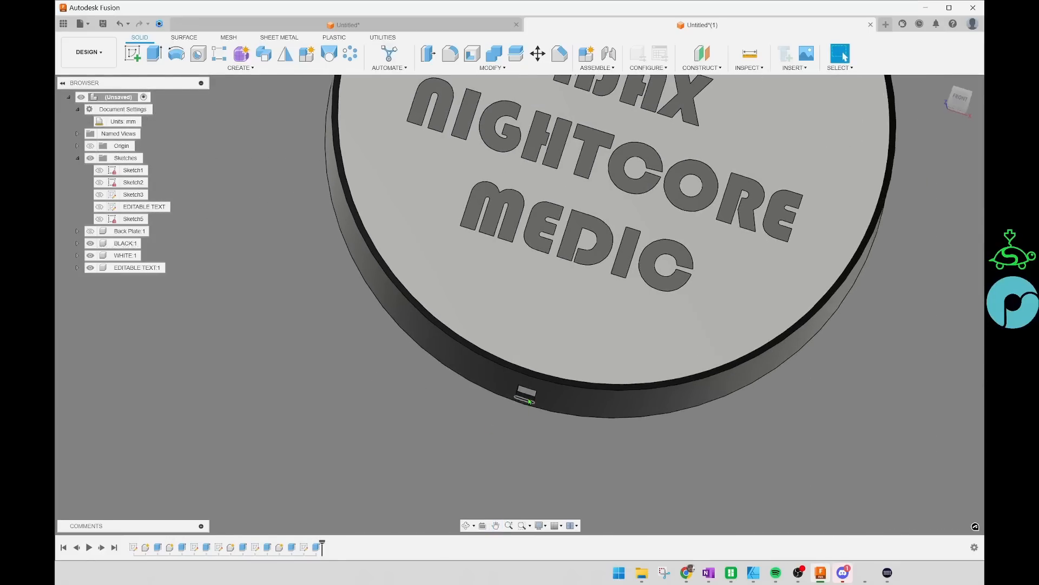
scroll(530, 402, up, 1)
shift+middle_drag(381, 406, 384, 448)
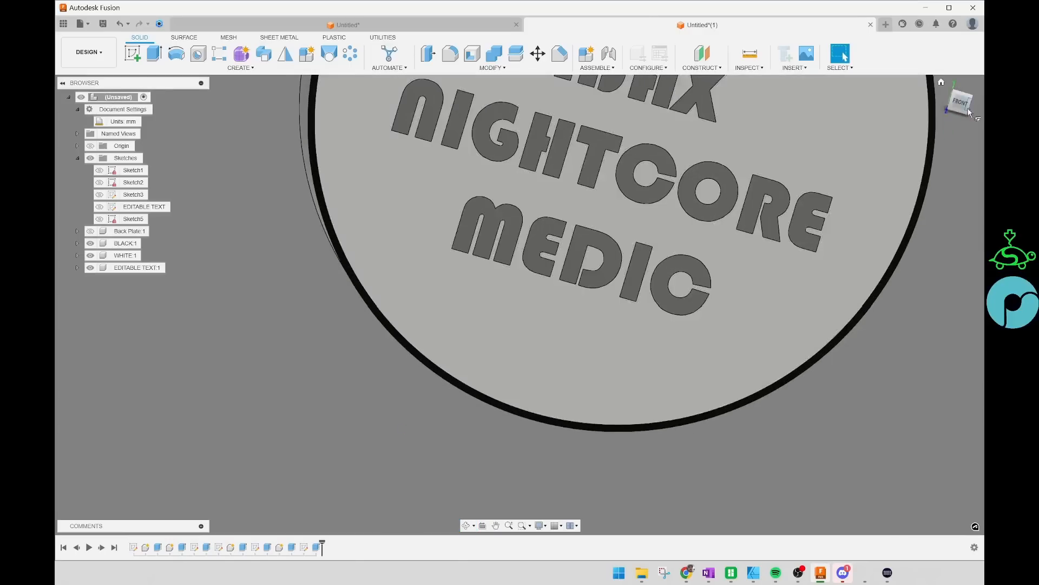
Step: View the whole sign from the front and at an angle, and show the Back Plate component
click(959, 106)
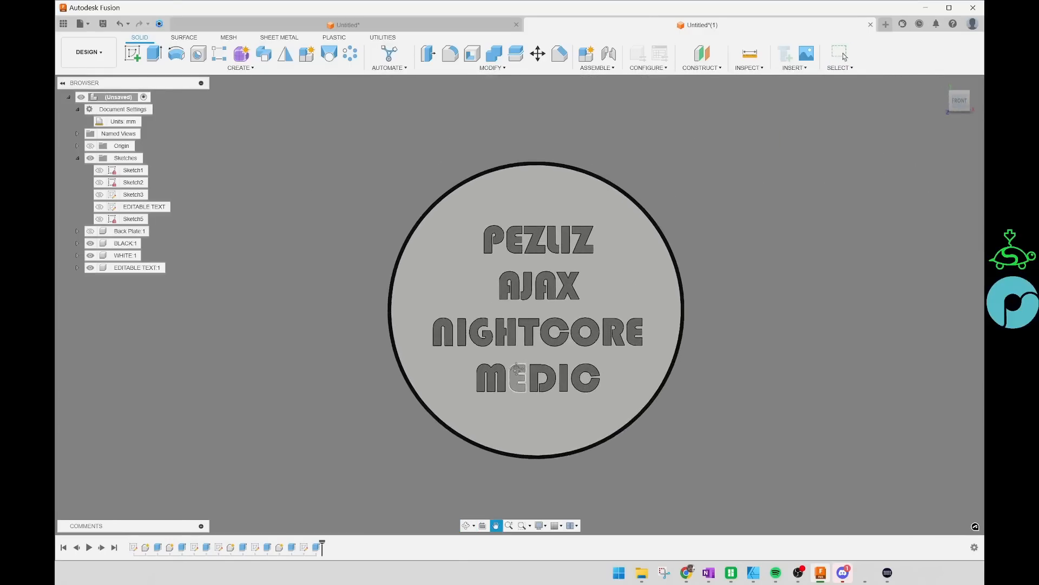
shift+middle_drag(727, 416, 730, 407)
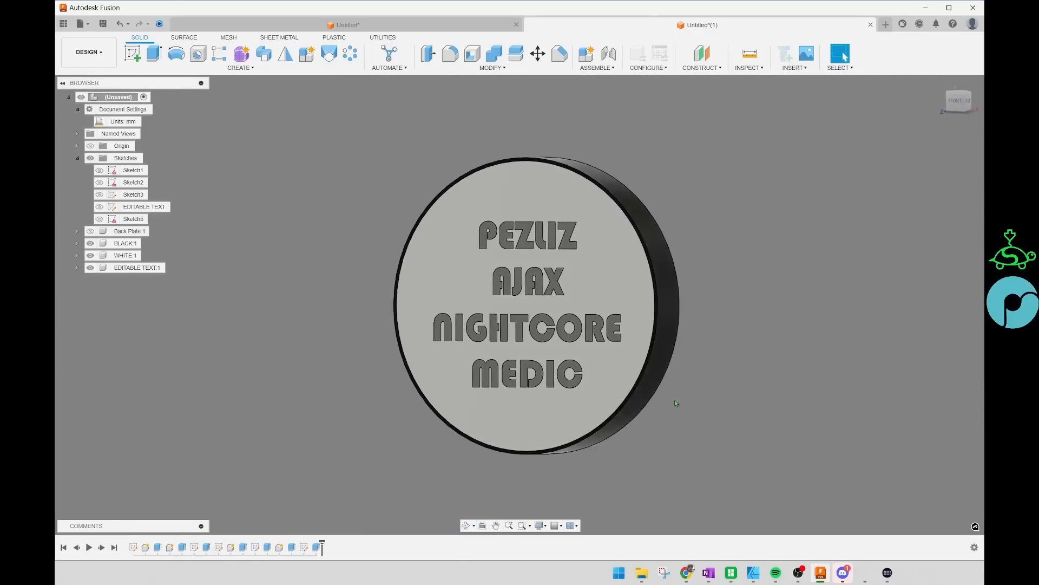
mouse_move(362, 289)
shift+middle_down()
mouse_move(83, 300)
mouse_move(327, 299)
mouse_move(330, 289)
mouse_move(355, 299)
shift+middle_up()
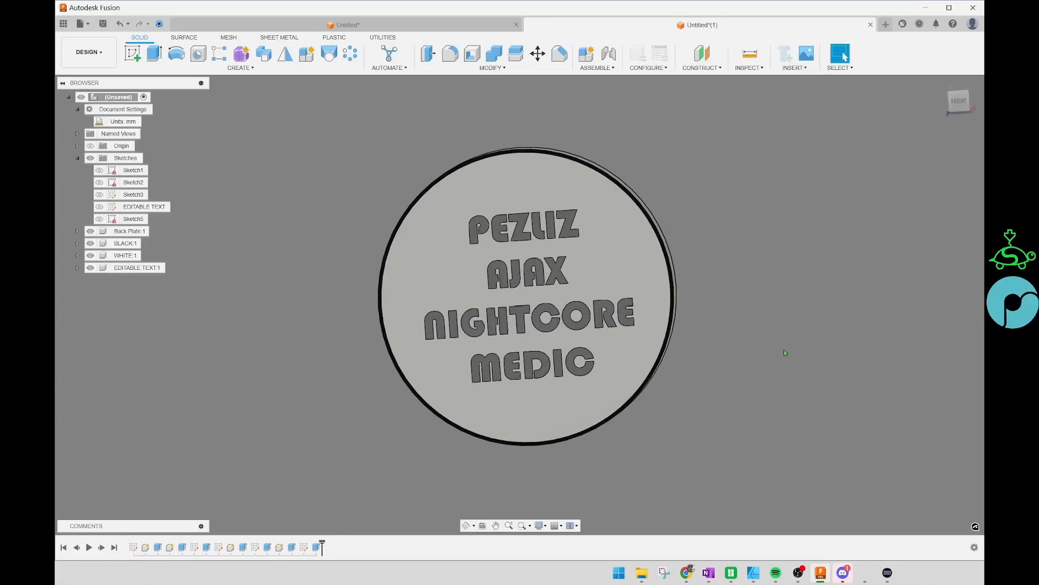
Step: Duplicate the design's black plastic appearance and set the copy's colour to blue, RGB 0, 34, 255
shift+middle_drag(710, 387, 665, 308)
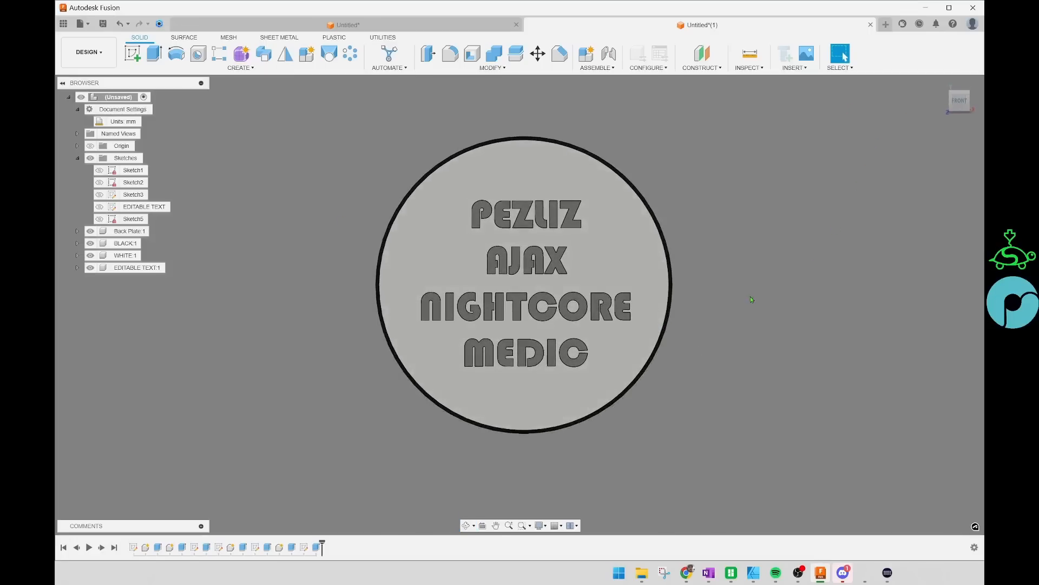
scroll(518, 213, up, 4)
scroll(534, 216, down, 3)
scroll(537, 225, up, 3)
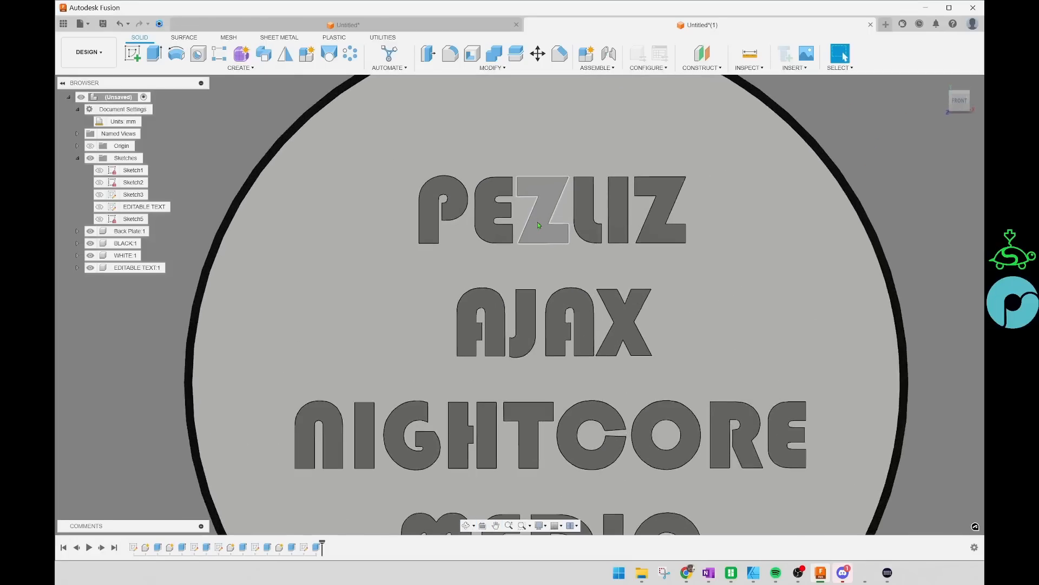
middle_drag(542, 351, 540, 288)
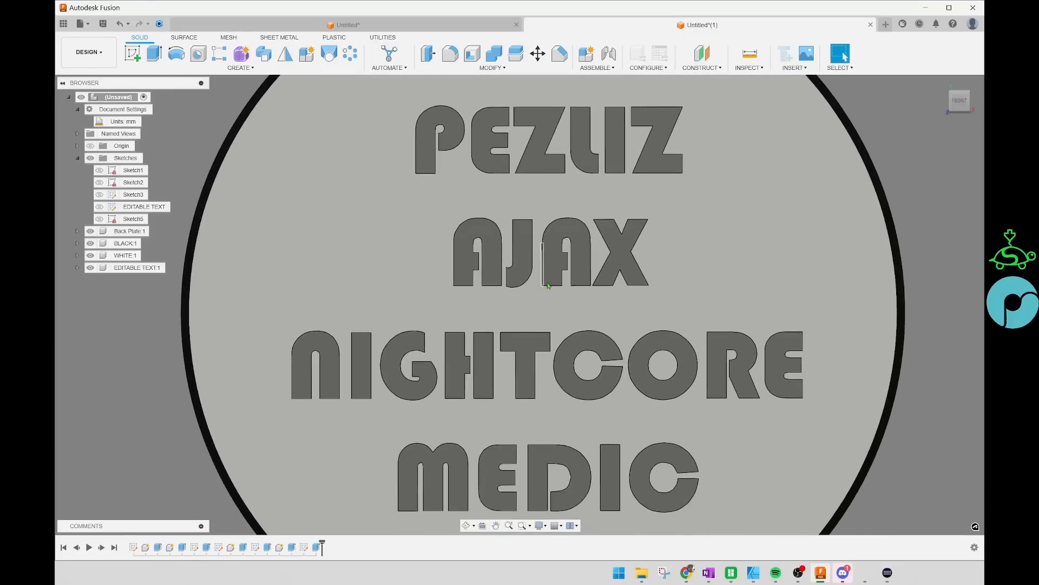
key(a)
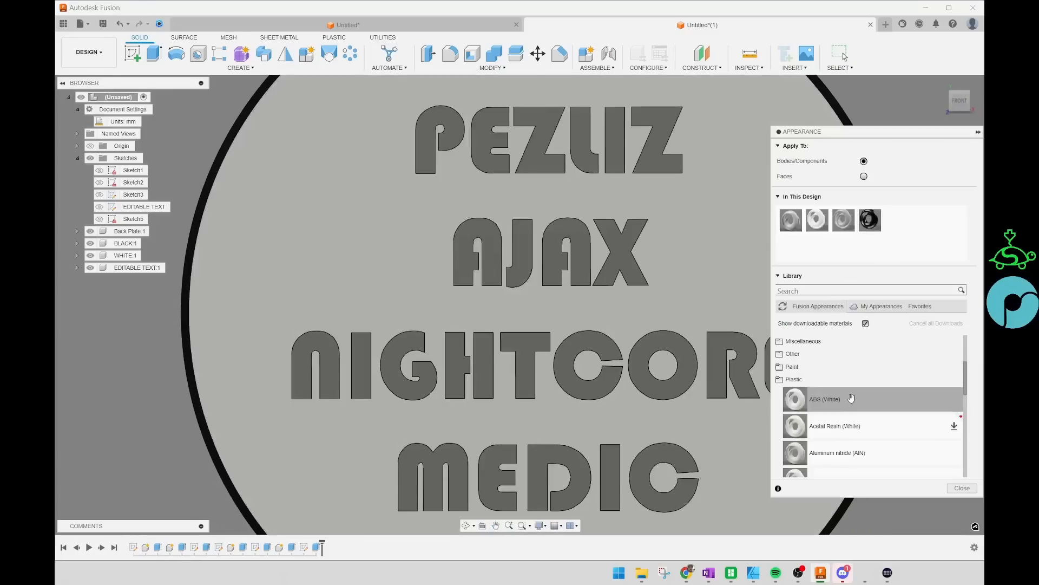
right_click(871, 221)
click(905, 241)
right_click(898, 222)
click(916, 230)
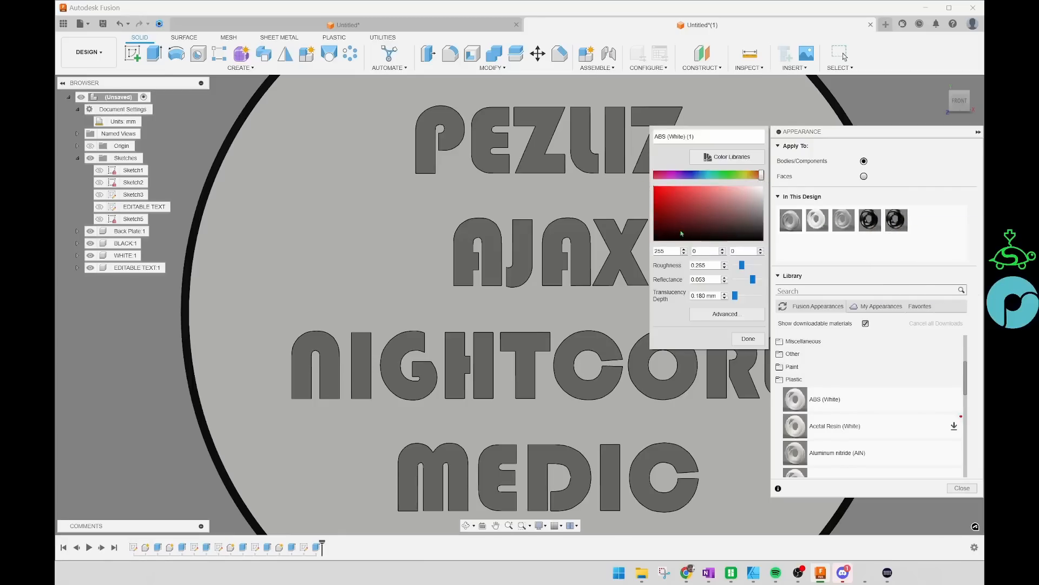
drag(754, 180, 694, 175)
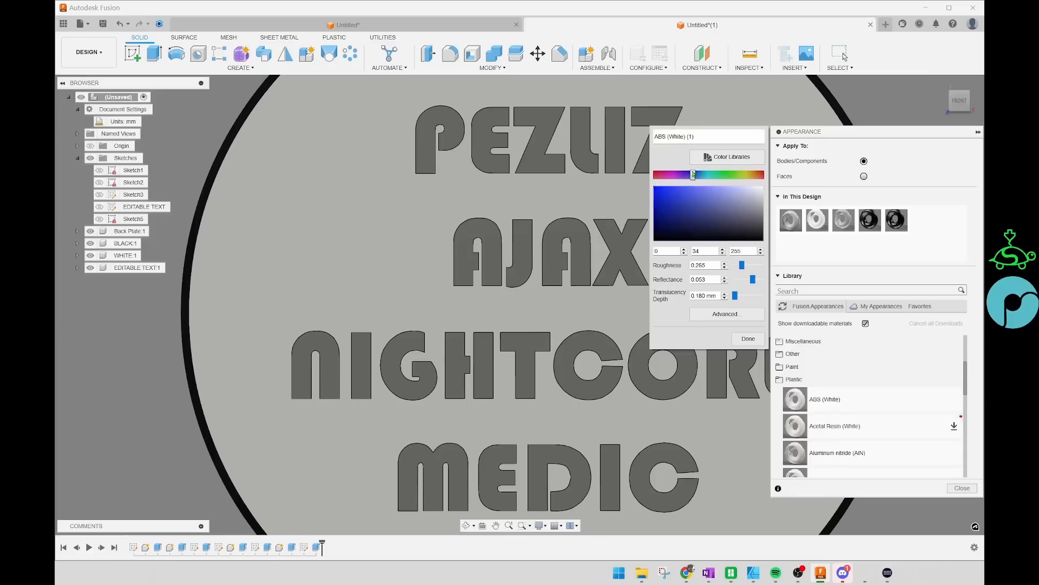
click(725, 313)
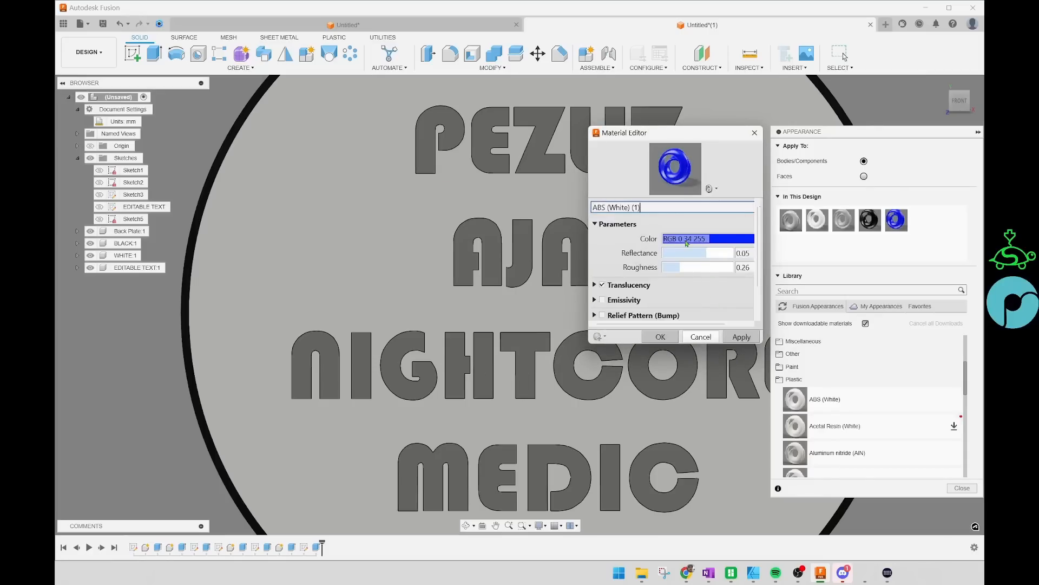
click(696, 239)
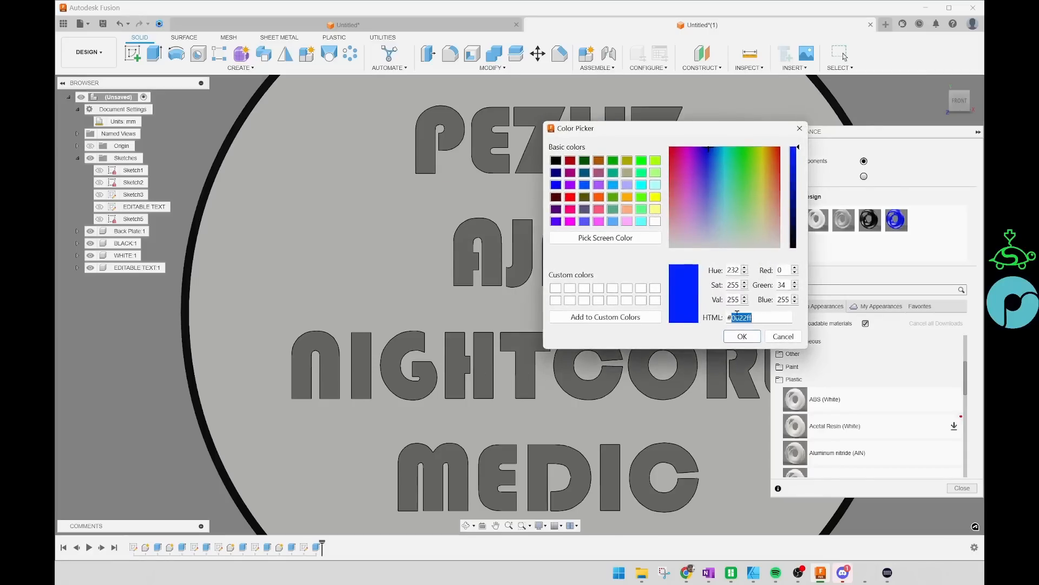
click(777, 337)
click(701, 337)
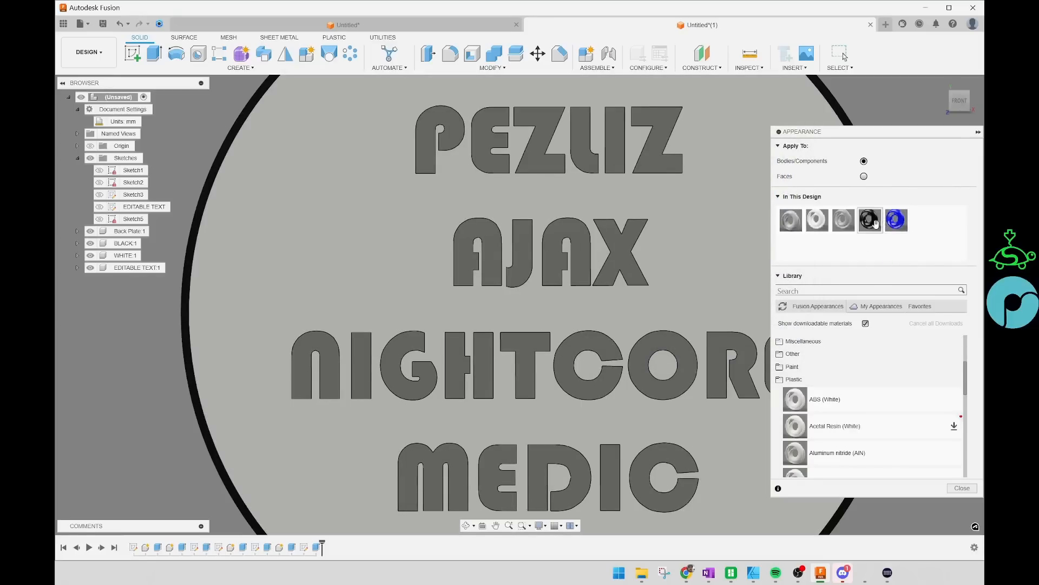
Step: Apply the blue appearance to the EDITABLE TEXT component and view the sign from the front
drag(897, 218, 131, 267)
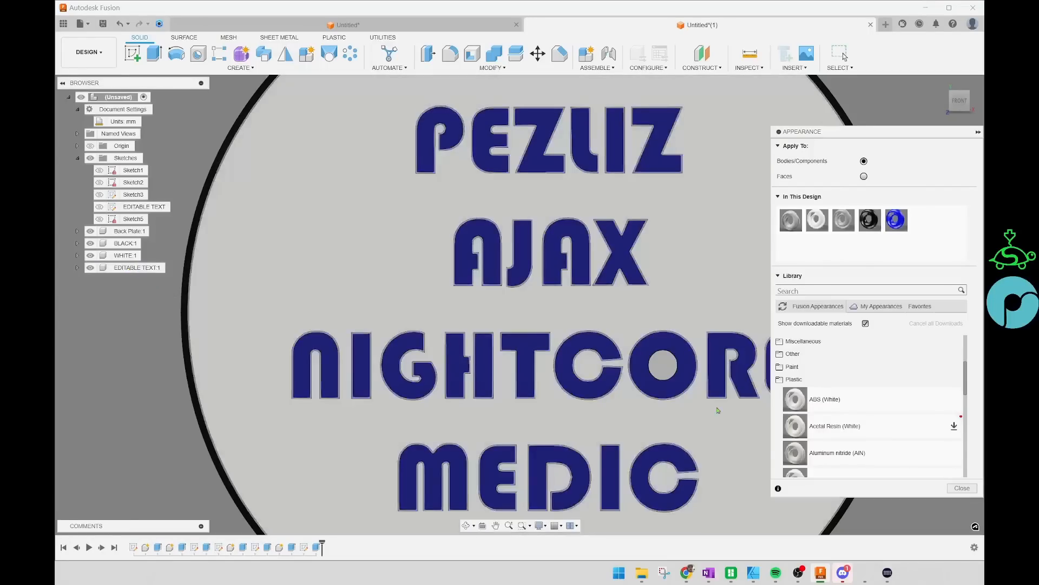
click(962, 488)
scroll(639, 257, down, 3)
middle_drag(653, 260, 629, 282)
scroll(659, 299, down, 1)
middle_drag(663, 315, 645, 311)
mouse_move(865, 304)
shift+middle_down()
mouse_move(689, 313)
mouse_move(849, 318)
shift+middle_up()
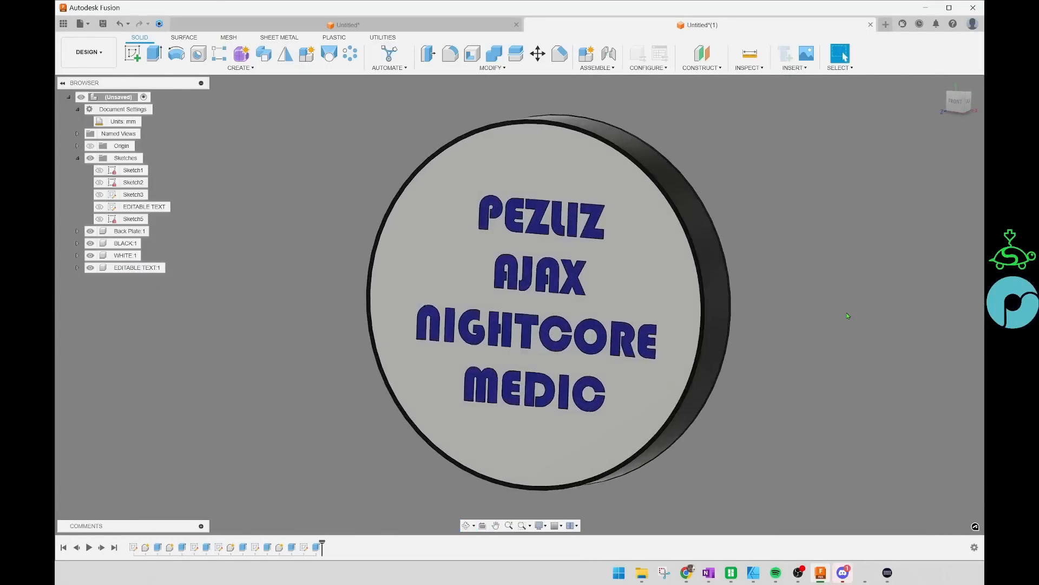
click(957, 108)
middle_drag(535, 302, 548, 285)
click(131, 232)
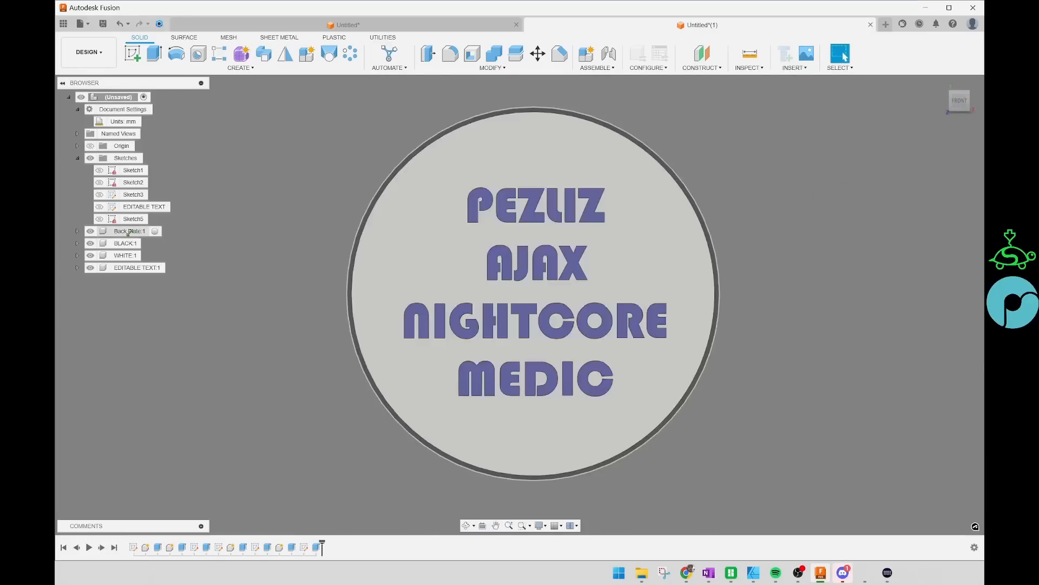
right_click(131, 234)
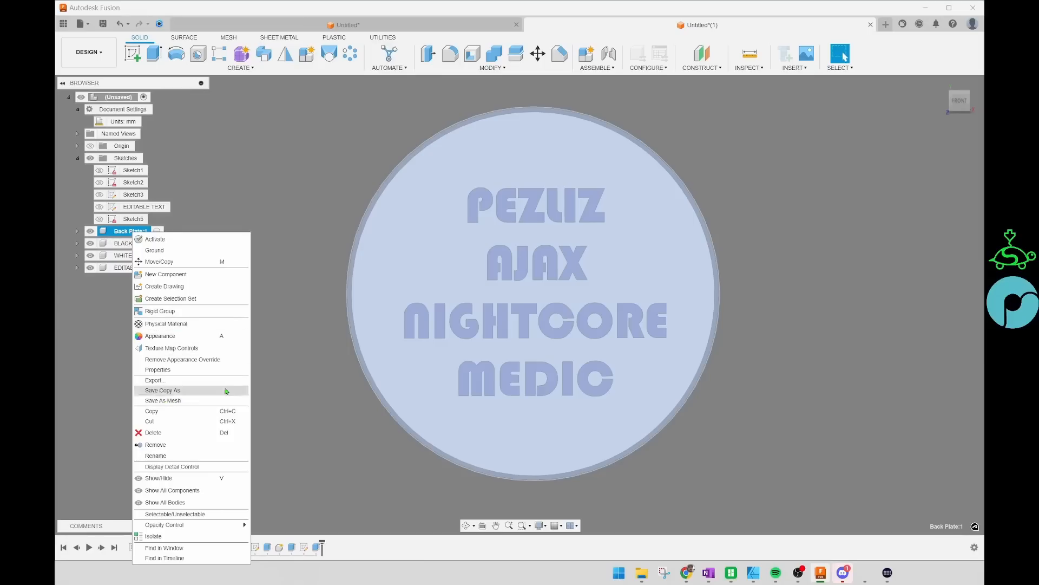
click(200, 401)
click(319, 204)
middle_drag(287, 182, 309, 182)
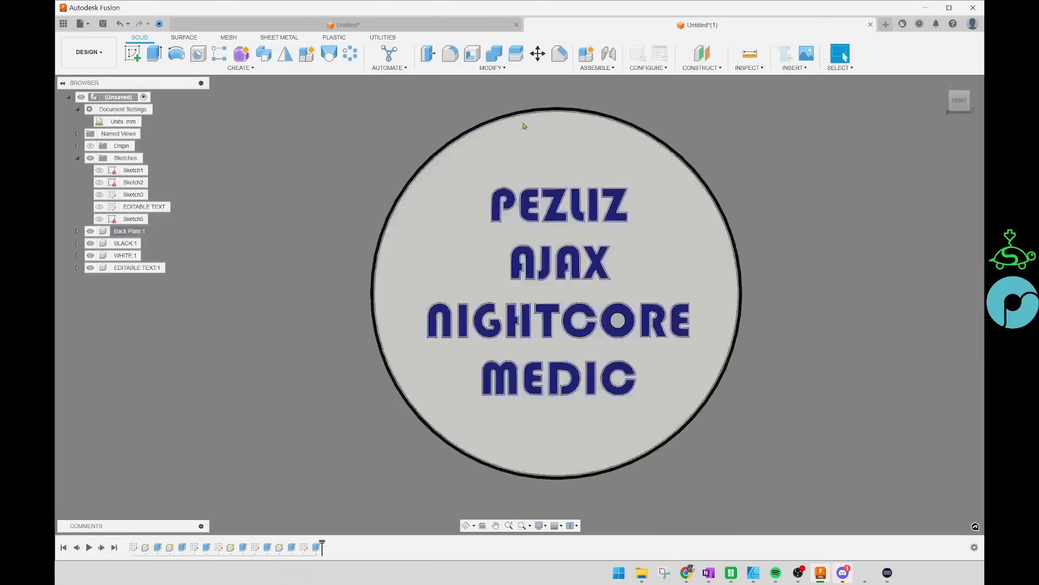
middle_drag(517, 143, 499, 147)
middle_drag(719, 177, 720, 176)
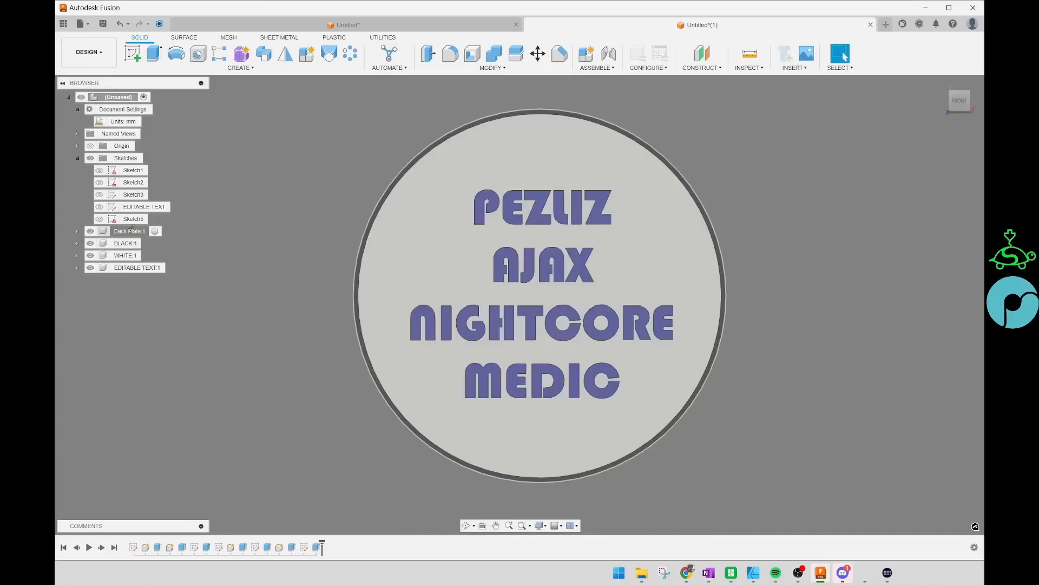
Step: Start saving the Back Plate component as a mesh in STL (Binary) format with millimeter units
right_click(123, 230)
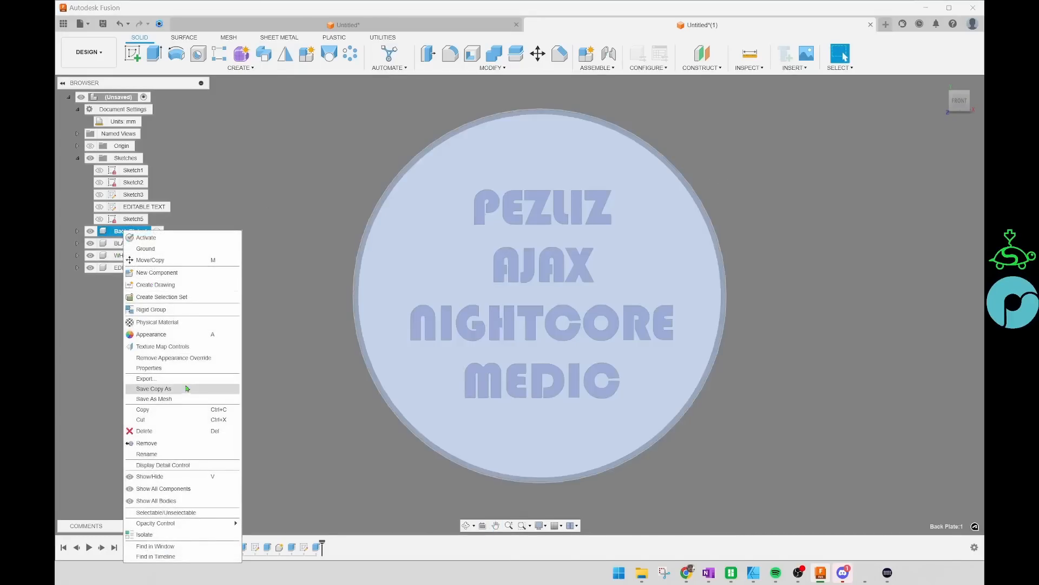
click(168, 399)
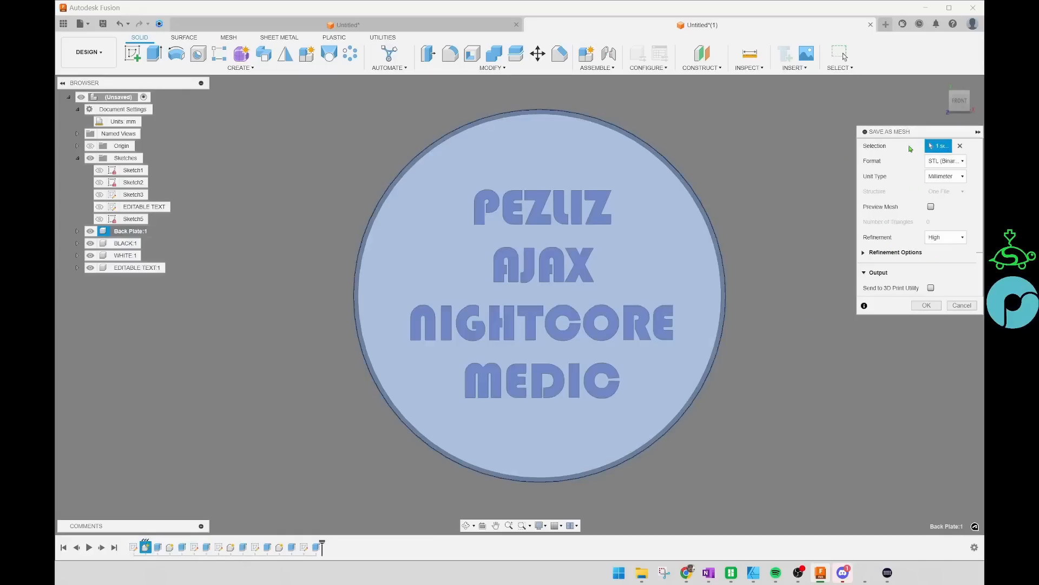
click(940, 162)
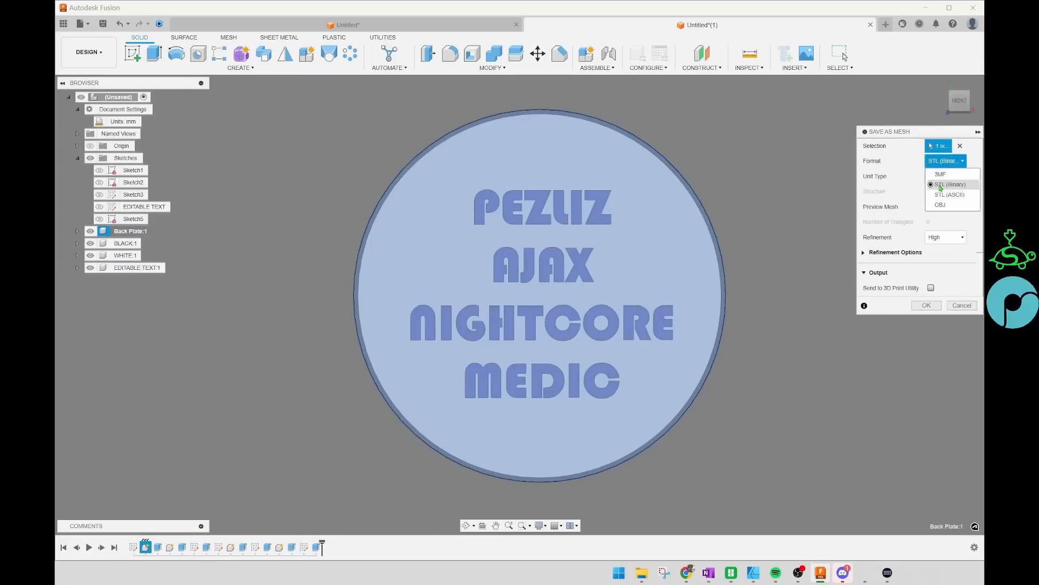
click(949, 185)
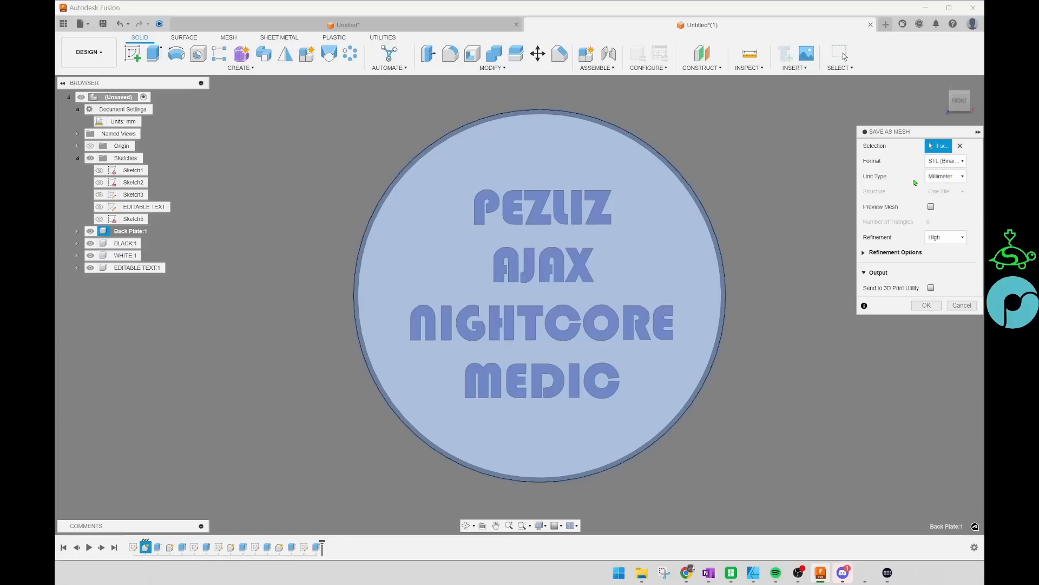
click(942, 180)
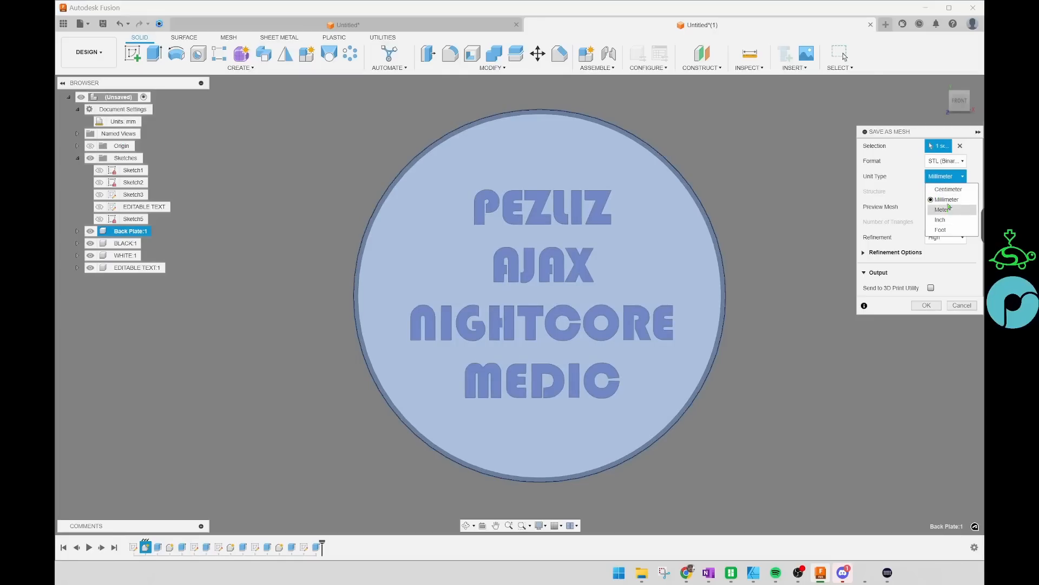
click(946, 177)
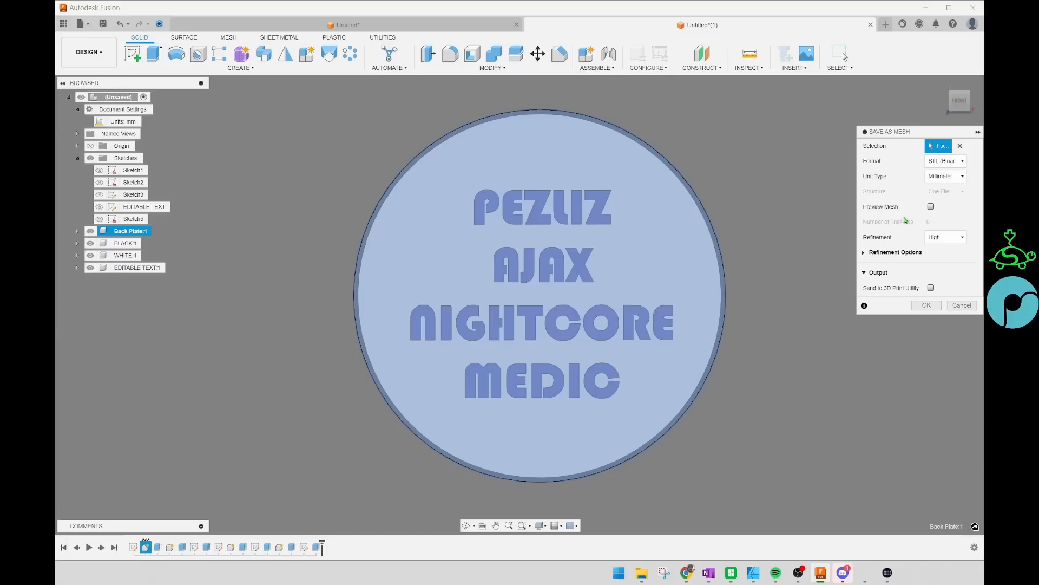
Step: Use High refinement and the Millimeter unit type for the Back Plate mesh and accept the export settings
click(945, 238)
click(947, 240)
click(946, 239)
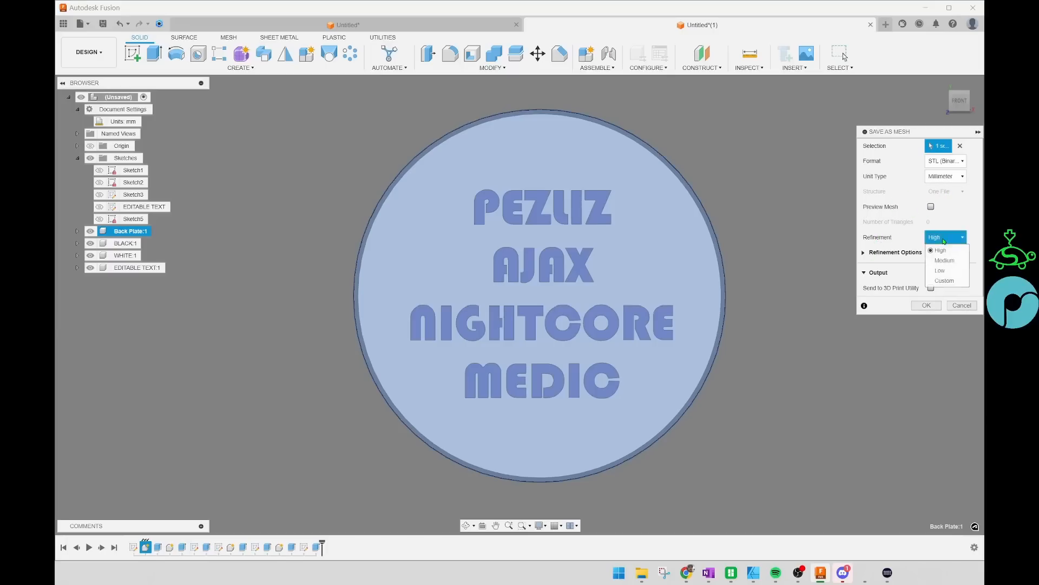
click(950, 245)
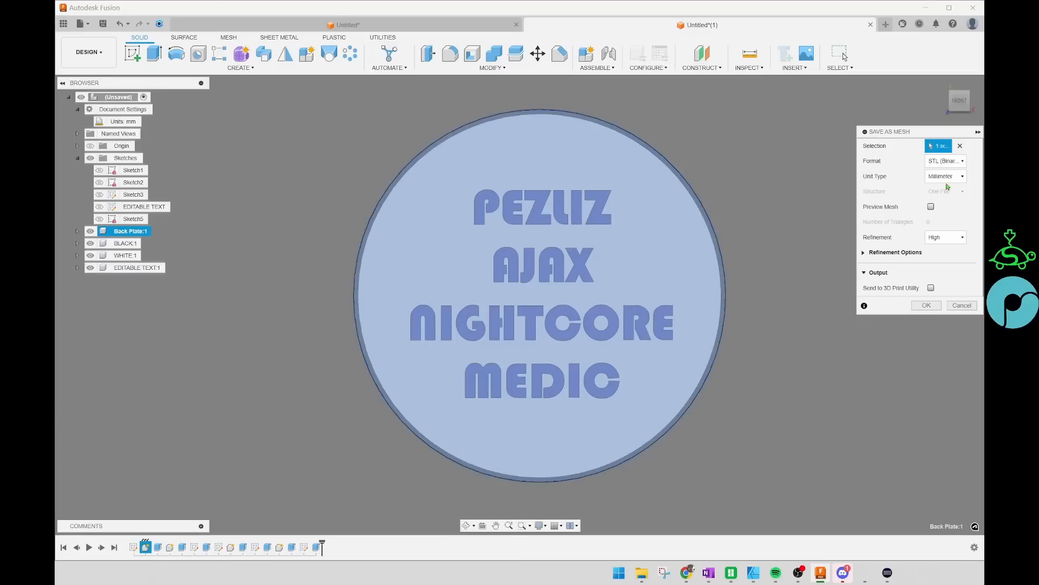
click(944, 177)
click(945, 178)
click(945, 177)
click(951, 200)
click(926, 306)
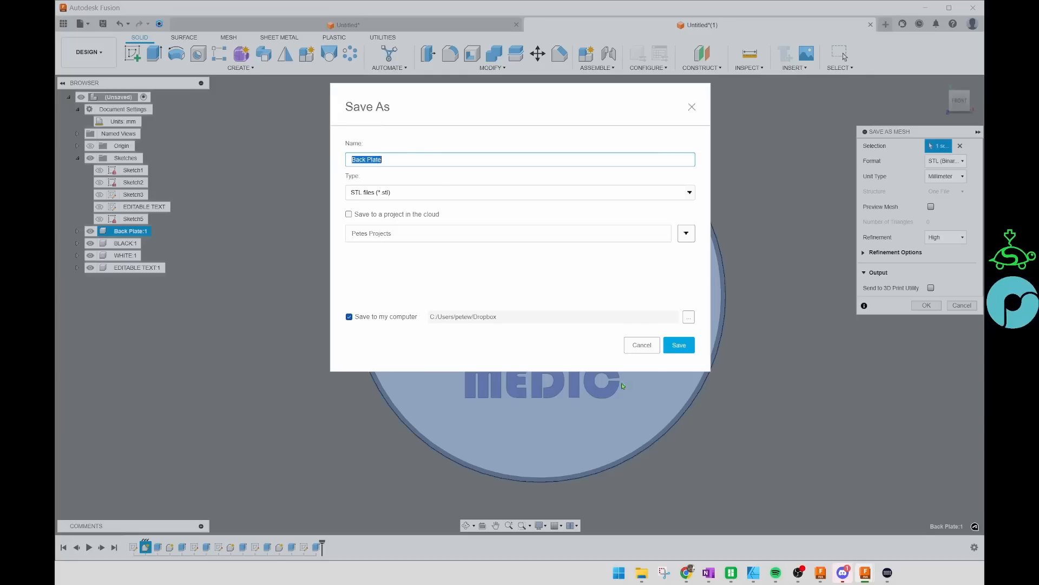
Step: Save the Back Plate STL file on the computer in the "Light up the evening videos" folder inside "22. Videos"
click(689, 319)
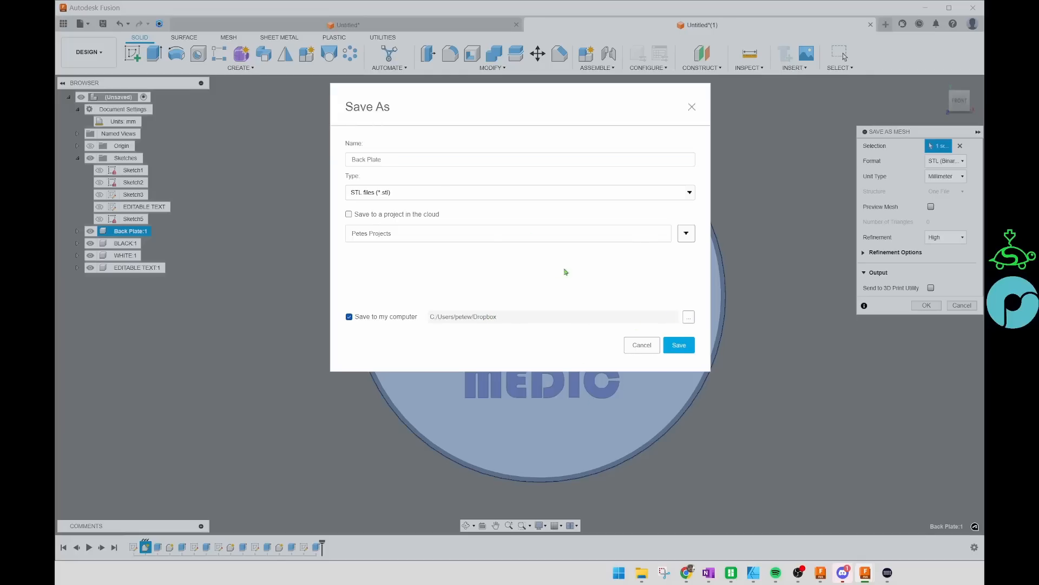
click(373, 193)
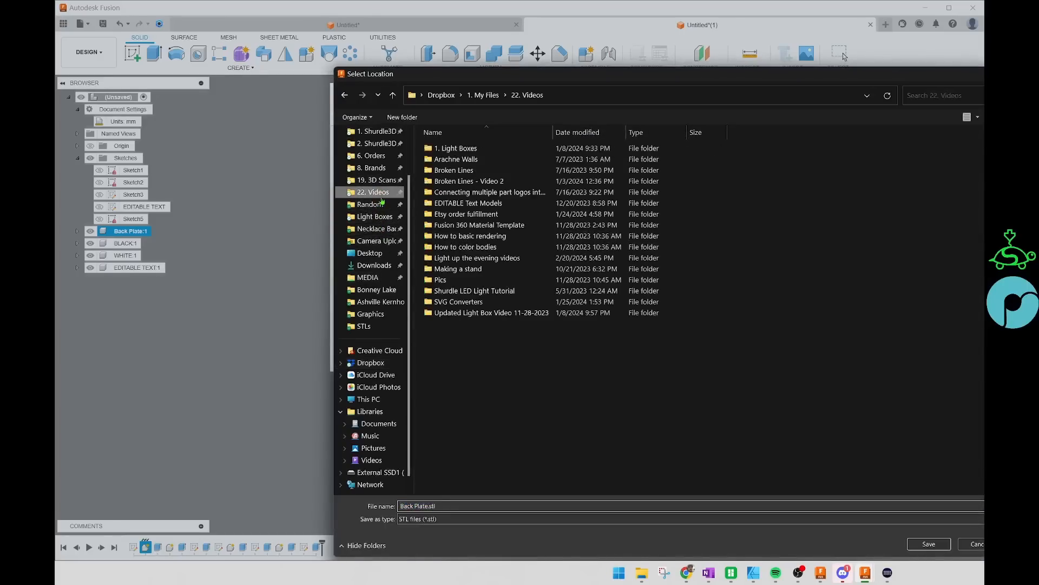
double_click(479, 259)
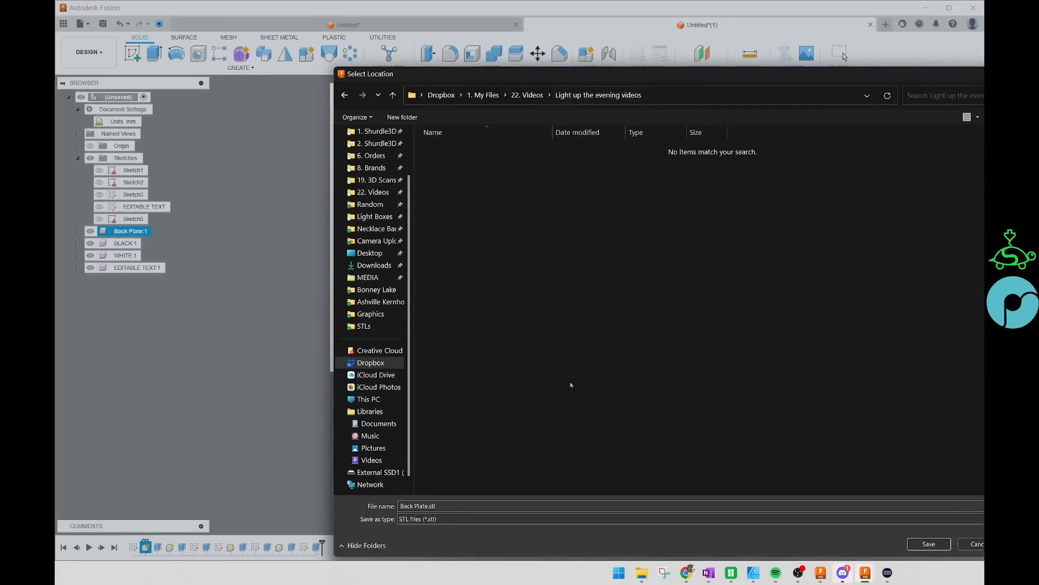
click(928, 544)
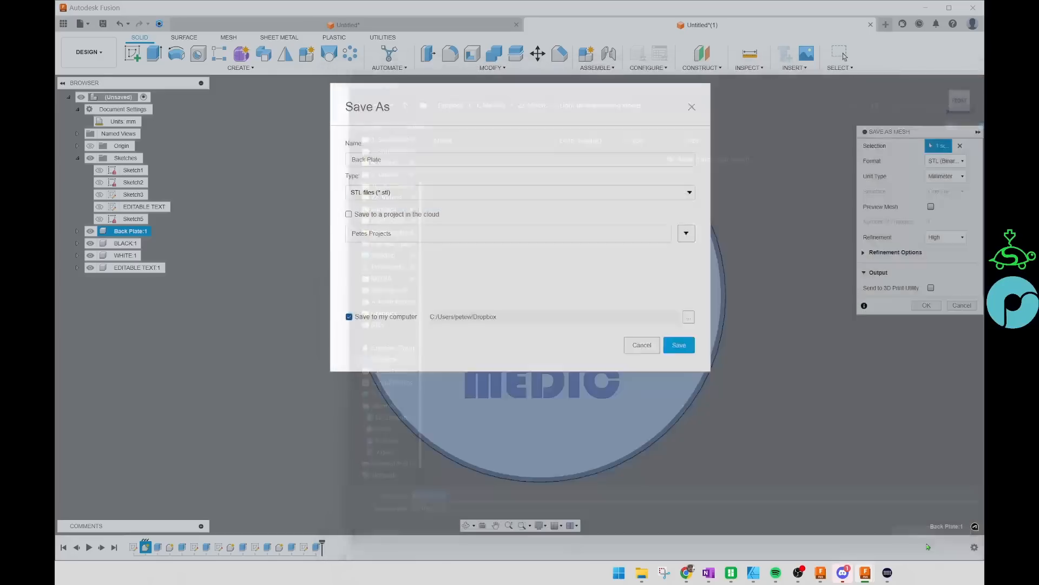
click(681, 343)
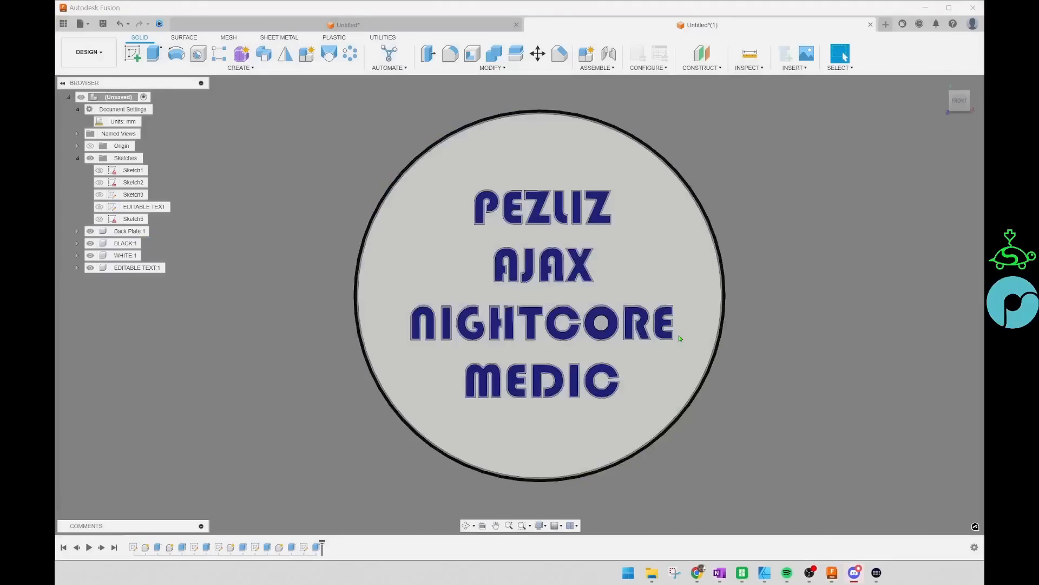
Step: Save the BLACK component as a binary STL mesh named BLACK in the "Light up the evening videos" folder
click(126, 230)
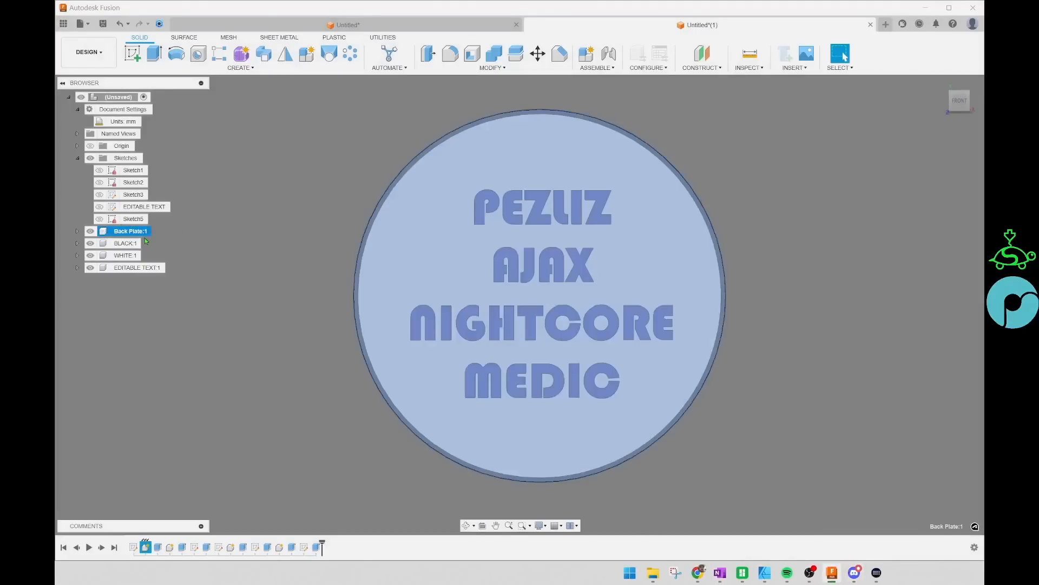
click(123, 244)
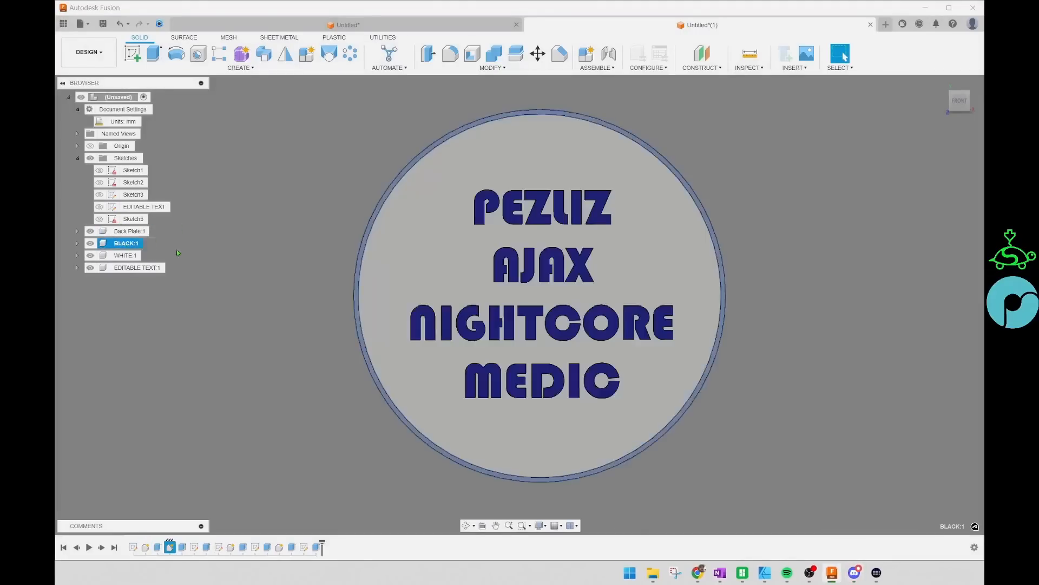
right_click(134, 246)
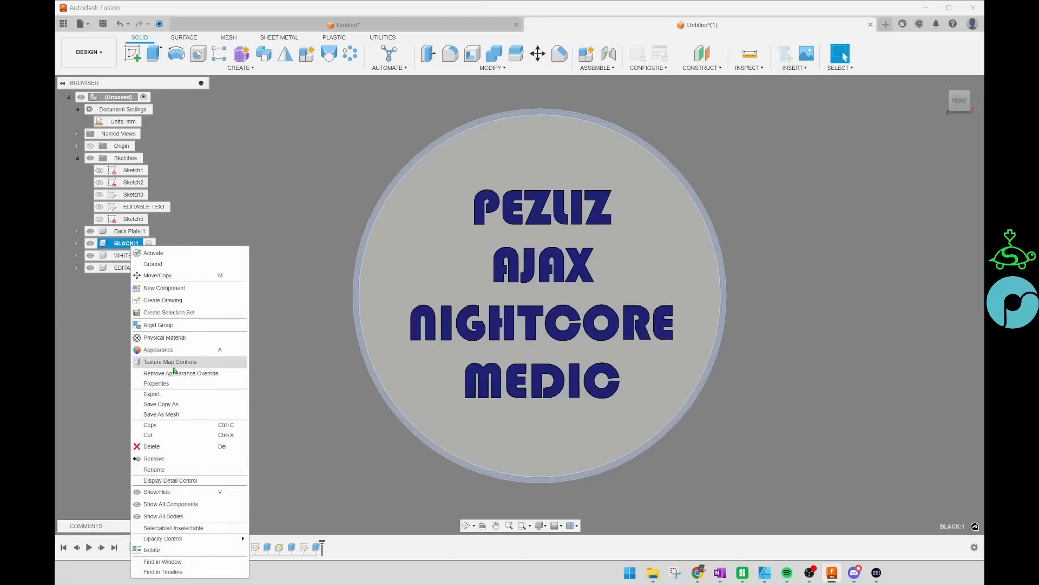
click(181, 414)
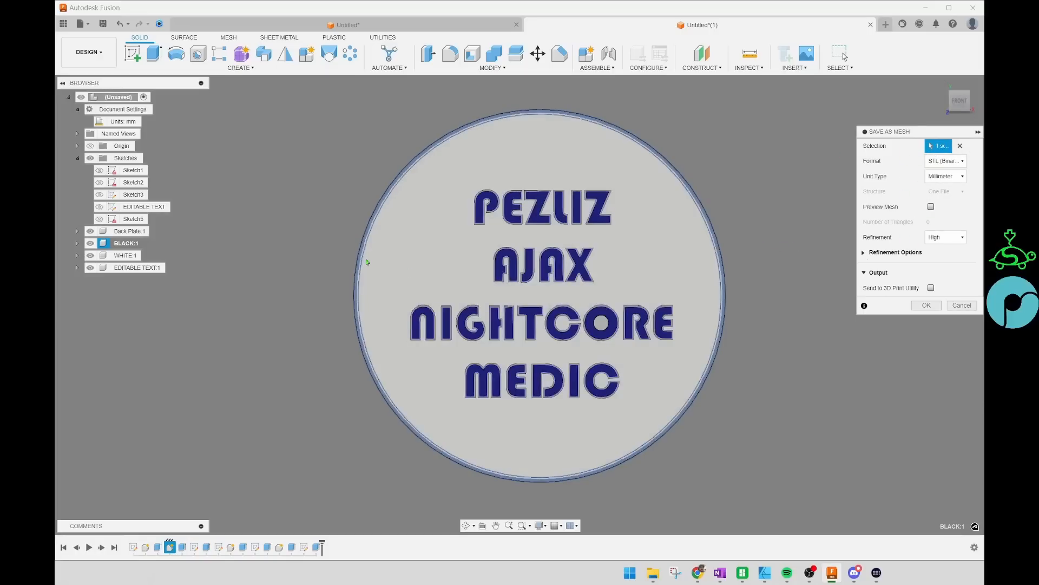
key(Return)
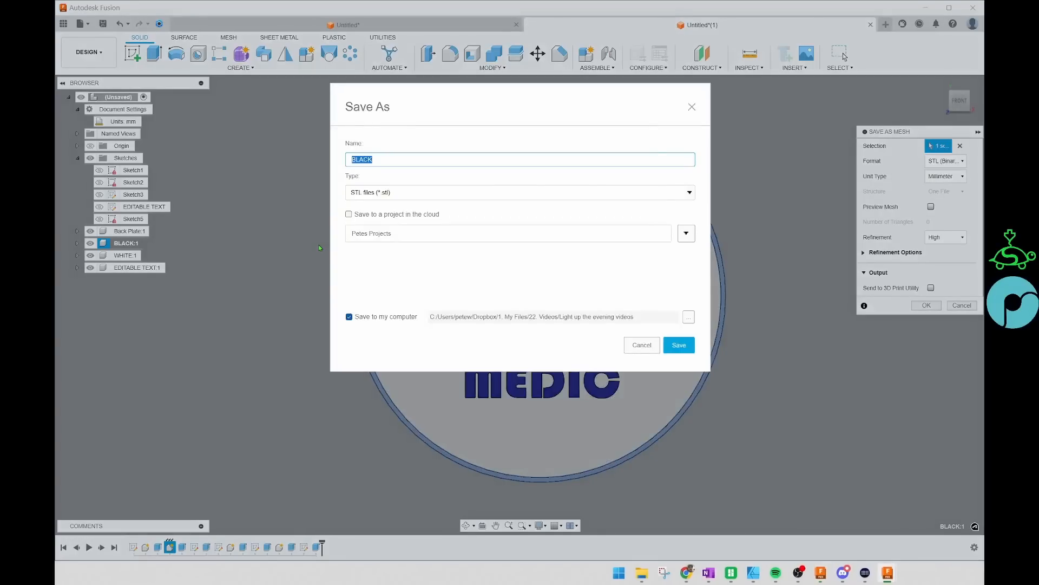
key(Return)
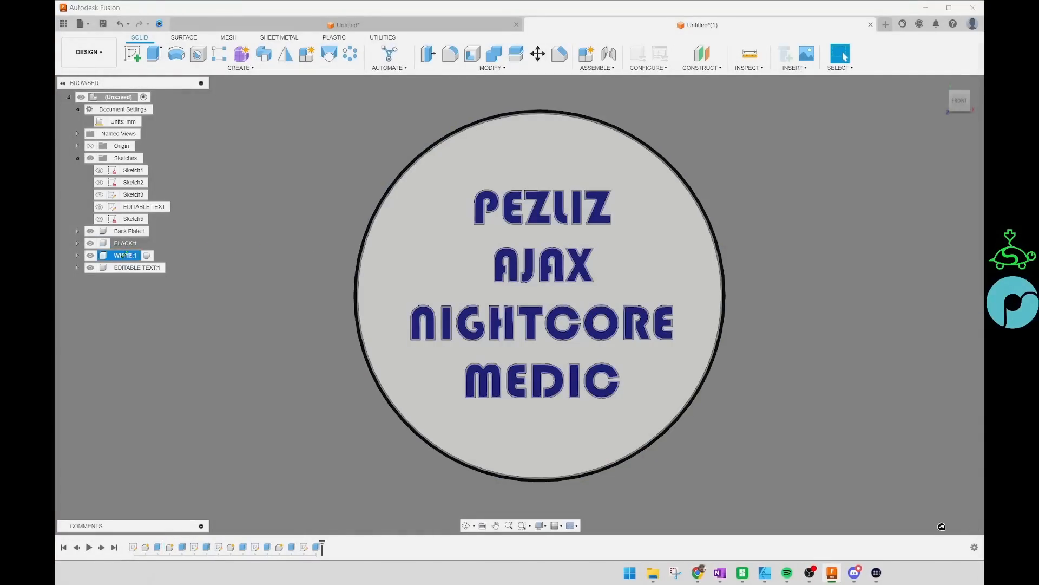
Step: Save the WHITE component as an STL mesh in the "Light up the evening videos" folder
right_click(122, 255)
click(157, 169)
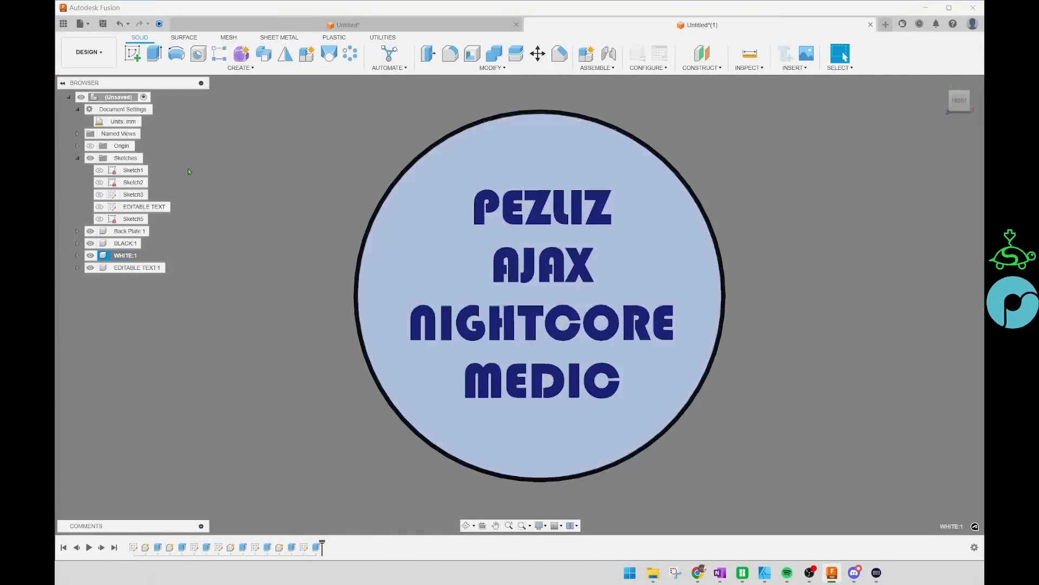
key(Return)
key(Return)
Step: Save the EDITABLE TEXT component as a High-refinement binary STL named EDITABLE TEXT in the "Light up the evening videos" folder
right_click(124, 267)
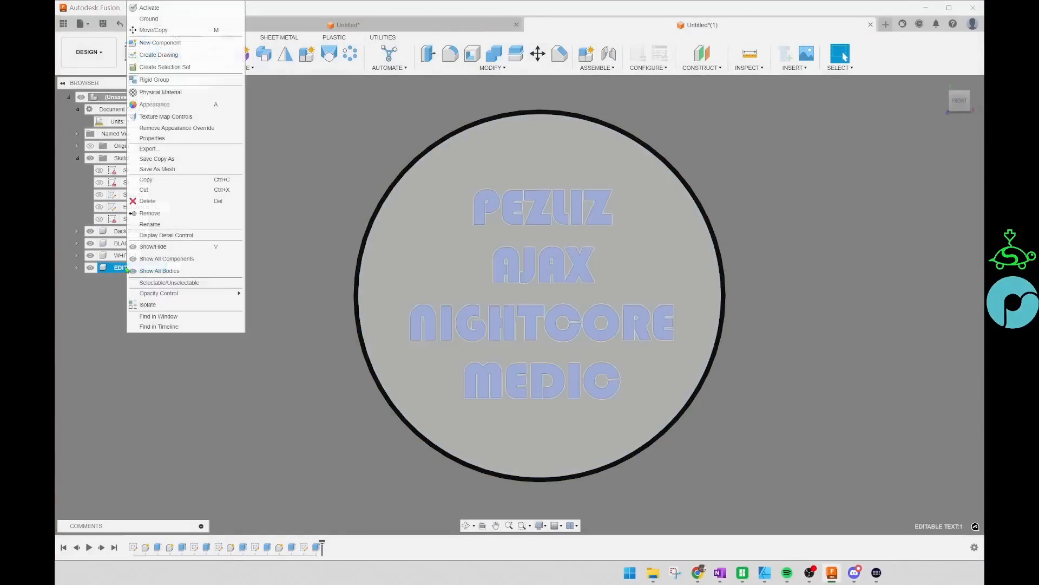
click(188, 172)
key(Return)
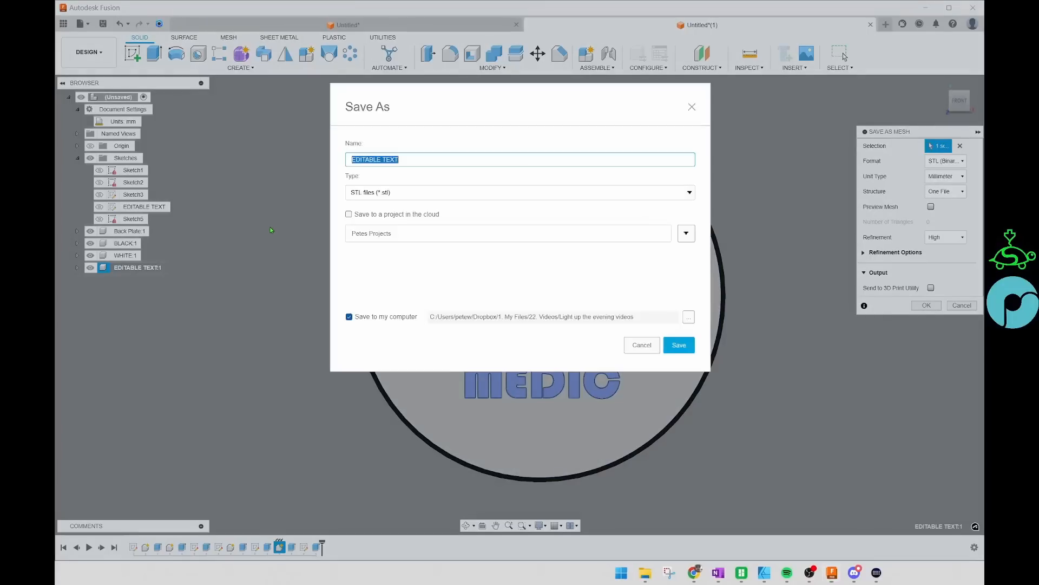
key(Return)
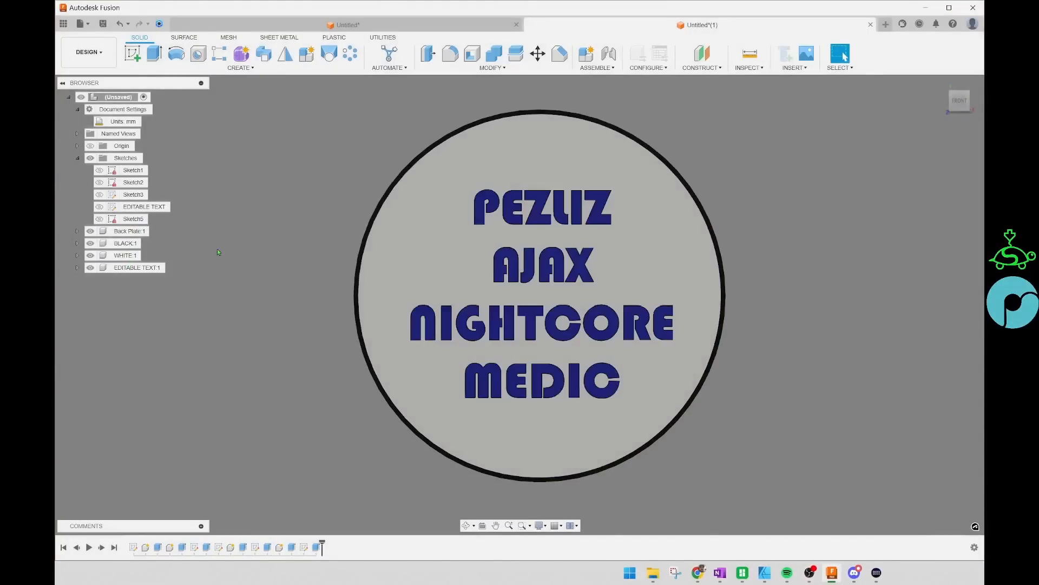
Step: Switch to Bambu Studio and open the project "Light Box BAMBU STUDIO 3MF.3mf" from the Dropbox folder
right_click(743, 573)
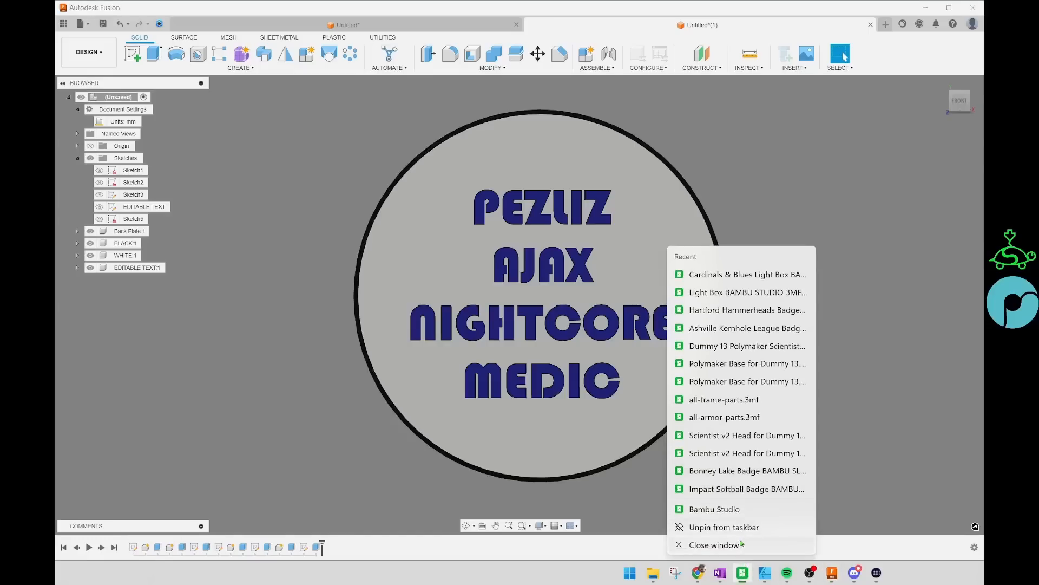
click(716, 509)
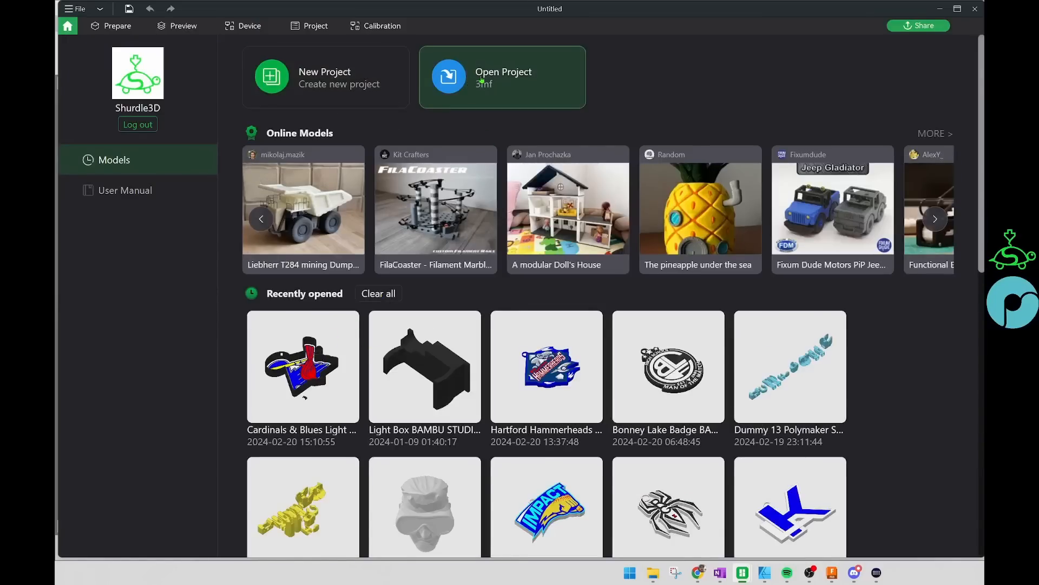
click(498, 81)
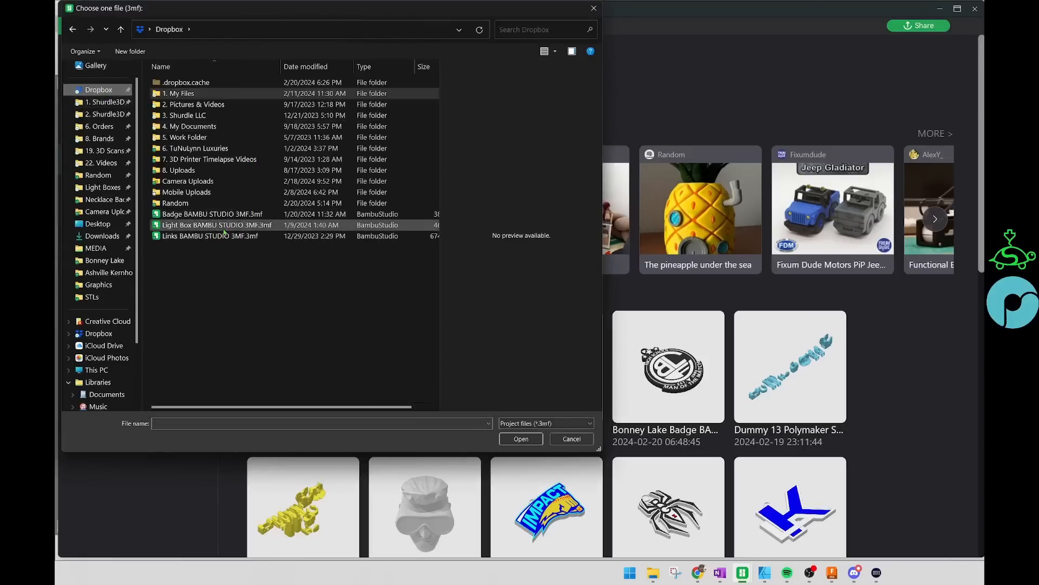
click(198, 227)
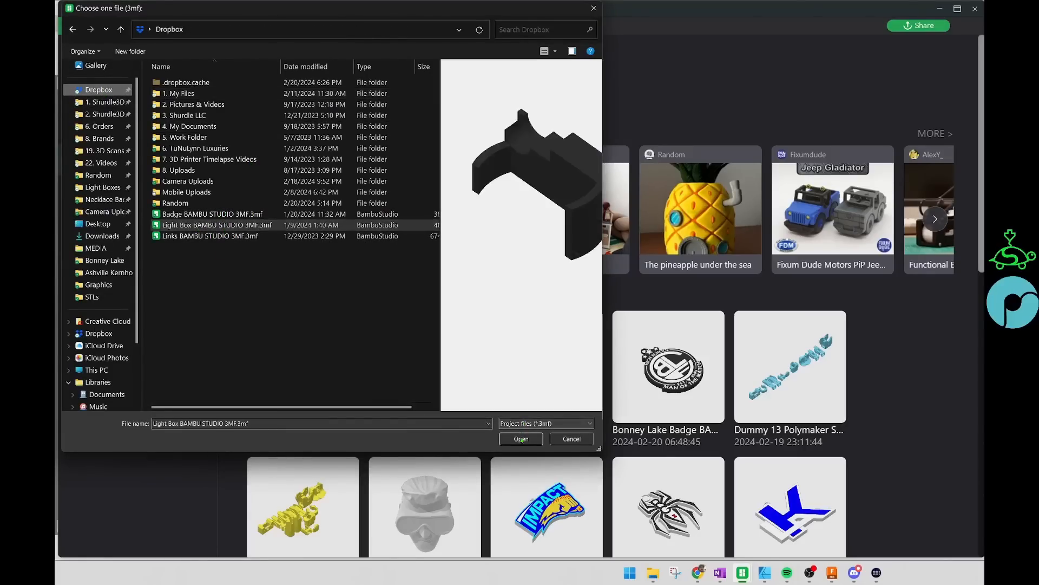
click(521, 438)
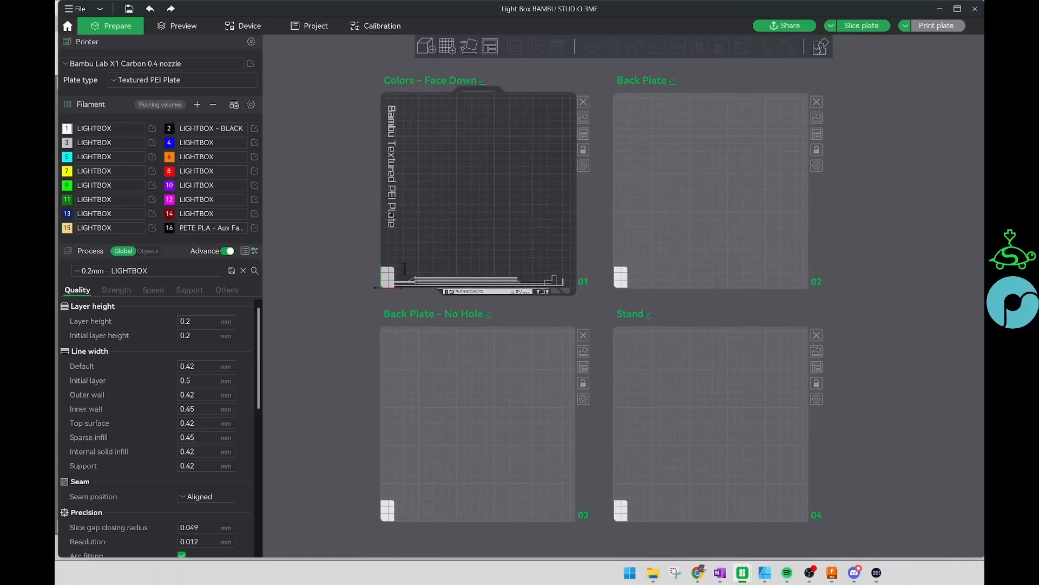
Step: Start importing models onto the Colors - Face Down plate and browse to "Light up the evening videos" inside "22. Videos"
click(427, 46)
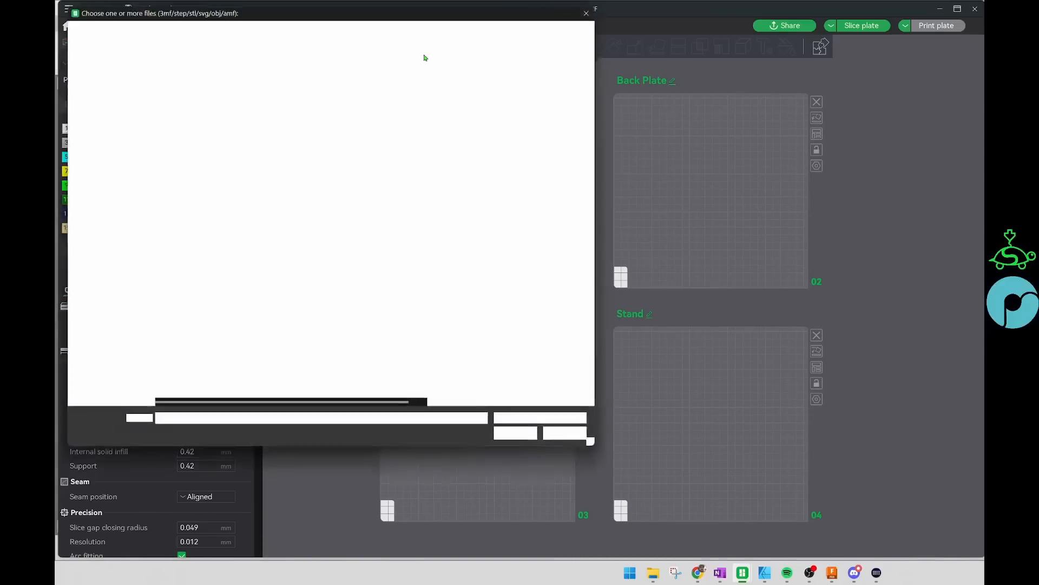
click(107, 116)
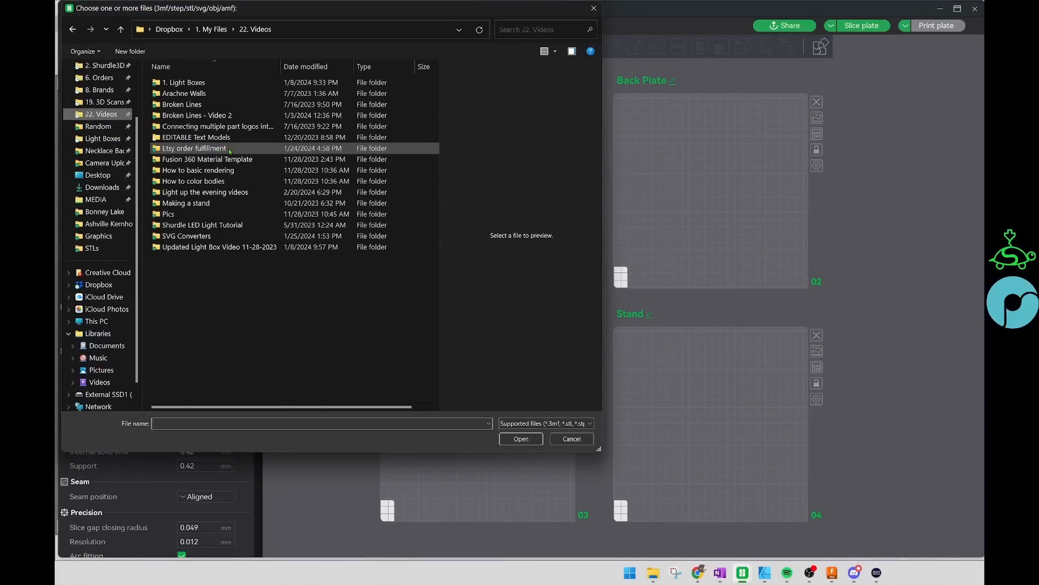
click(206, 193)
double_click(206, 192)
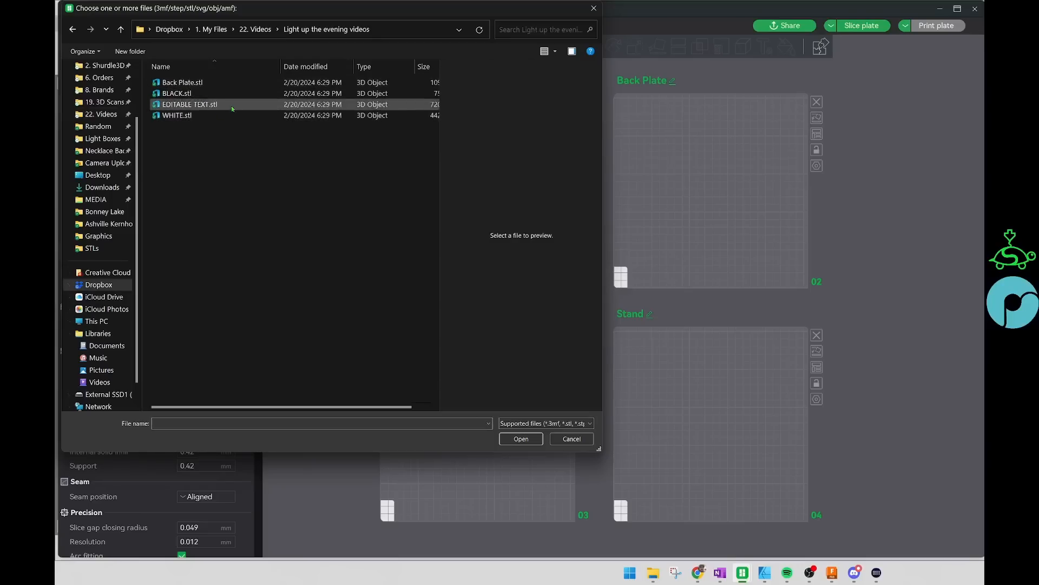
drag(232, 12, 437, 72)
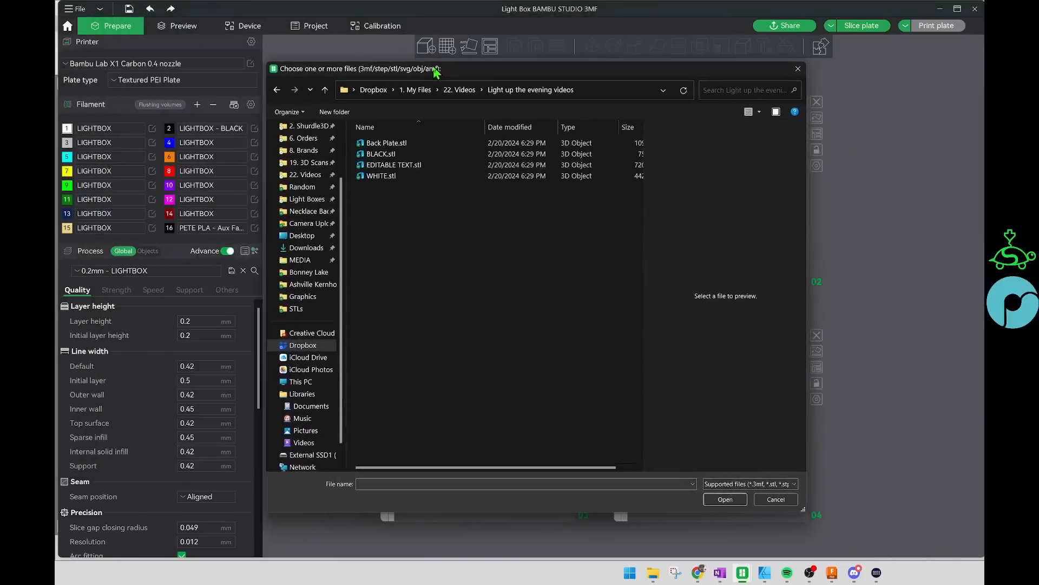
Step: Import BLACK.stl, EDITABLE TEXT.stl and WHITE.stl together as a single object with multiple parts
click(400, 157)
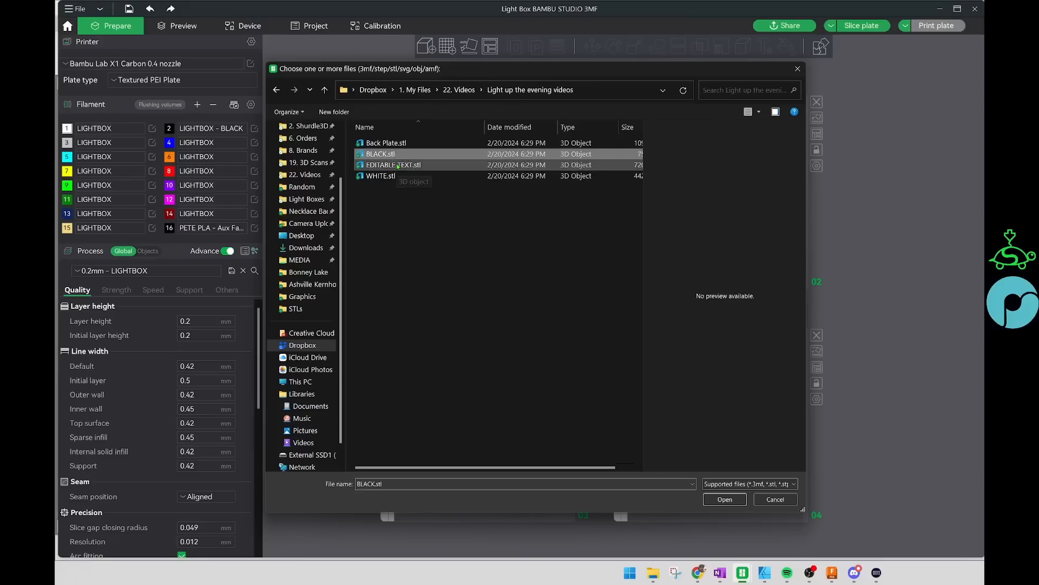
ctrl+click(390, 177)
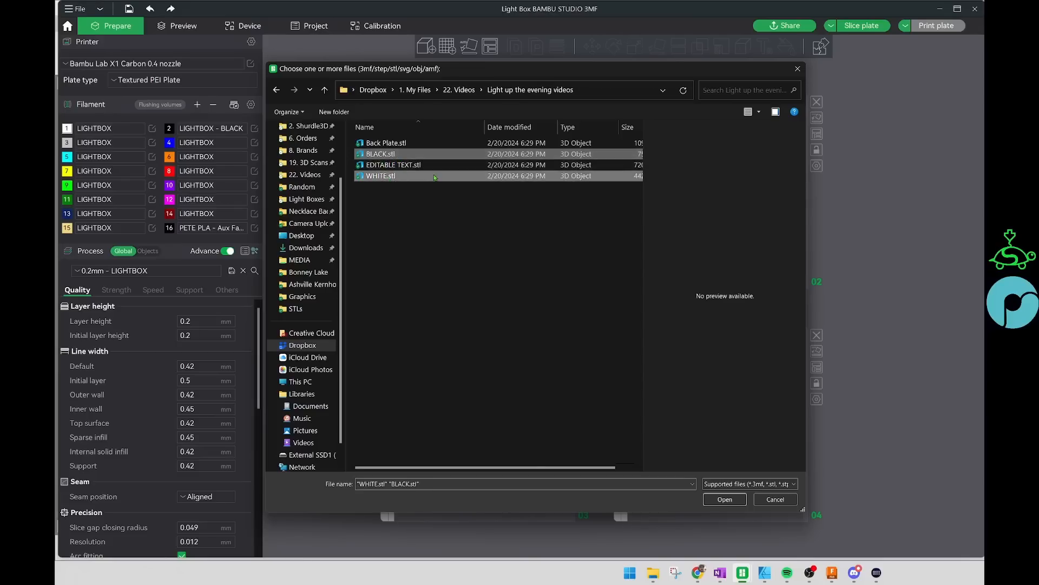
ctrl+click(419, 166)
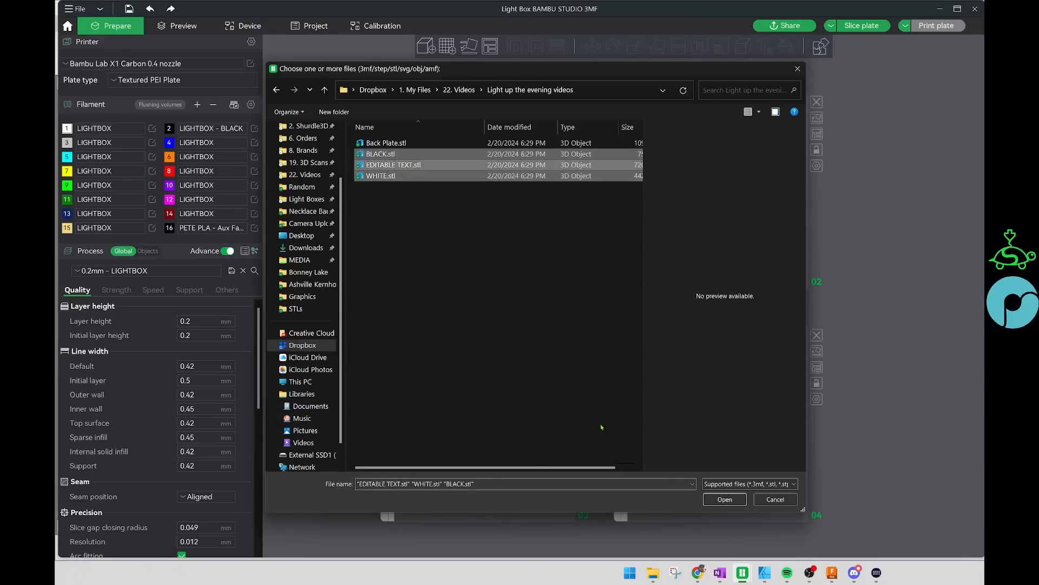
drag(489, 248, 390, 155)
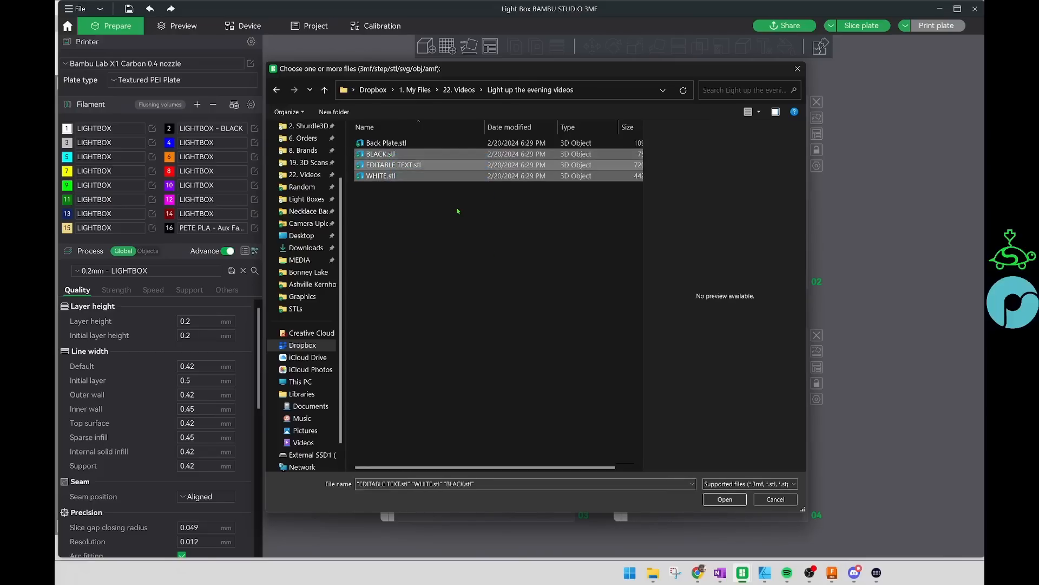
click(426, 164)
click(401, 156)
ctrl+click(400, 164)
ctrl+click(399, 175)
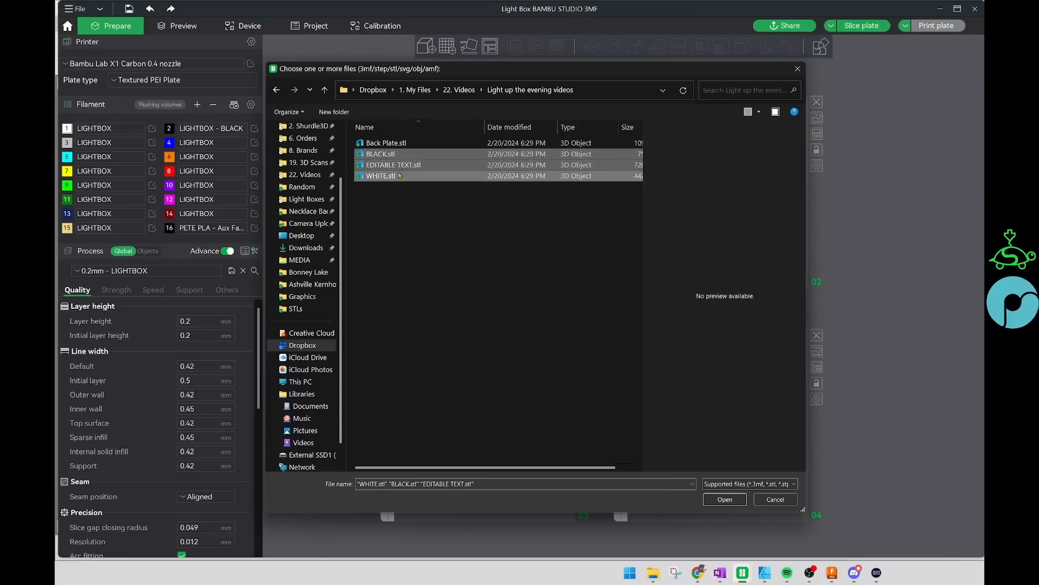
click(724, 499)
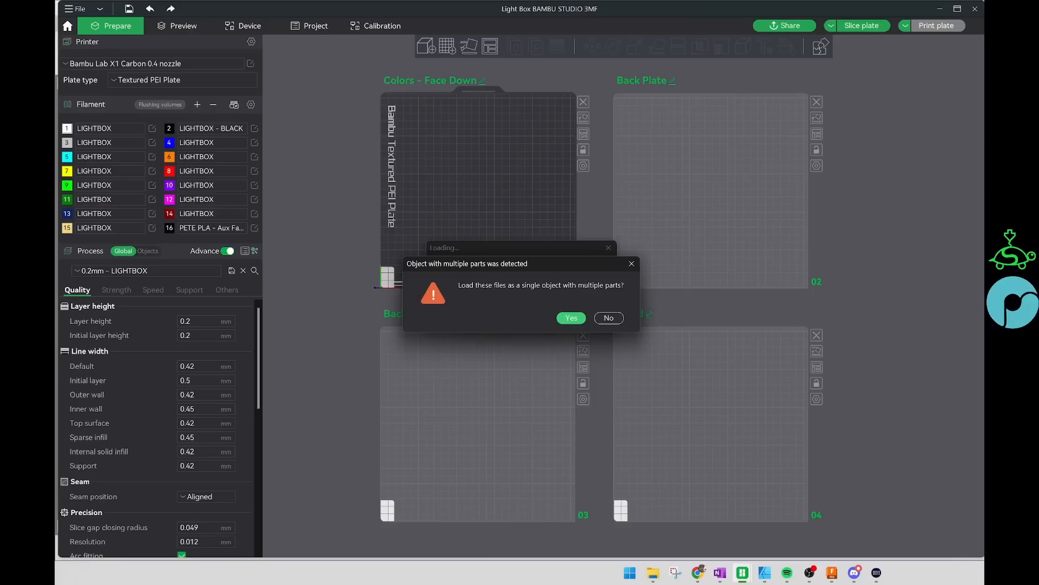
click(569, 319)
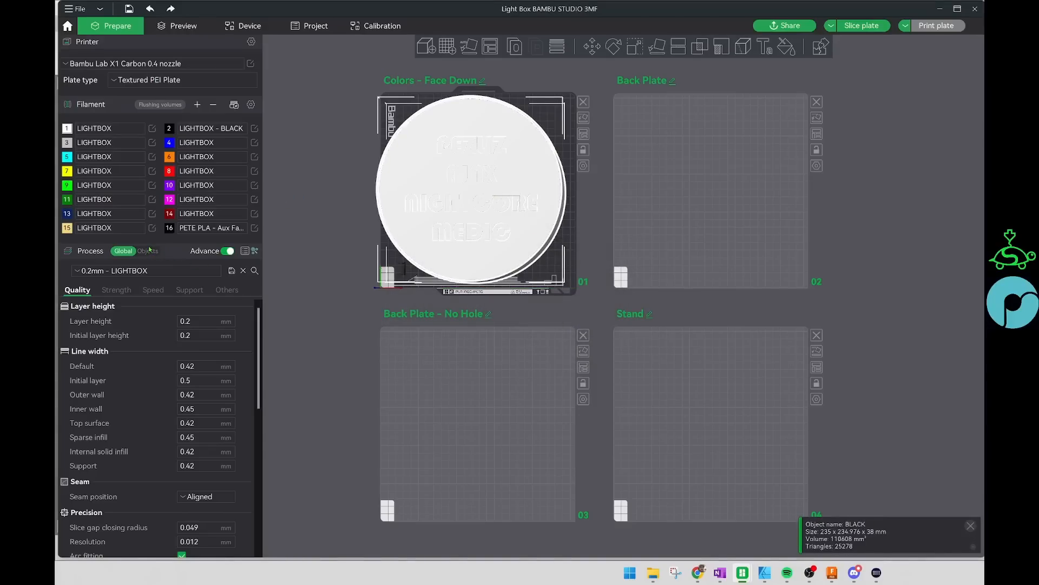
Step: Show the per-object settings and assign filament 2 (LIGHTBOX - BLACK) to the BLACK.stl part
click(147, 251)
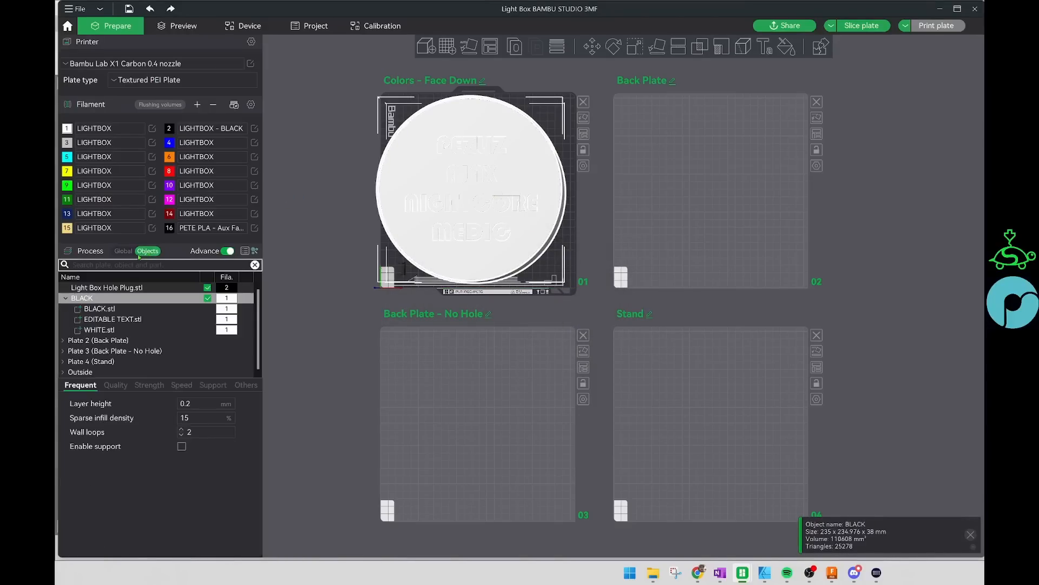
click(111, 309)
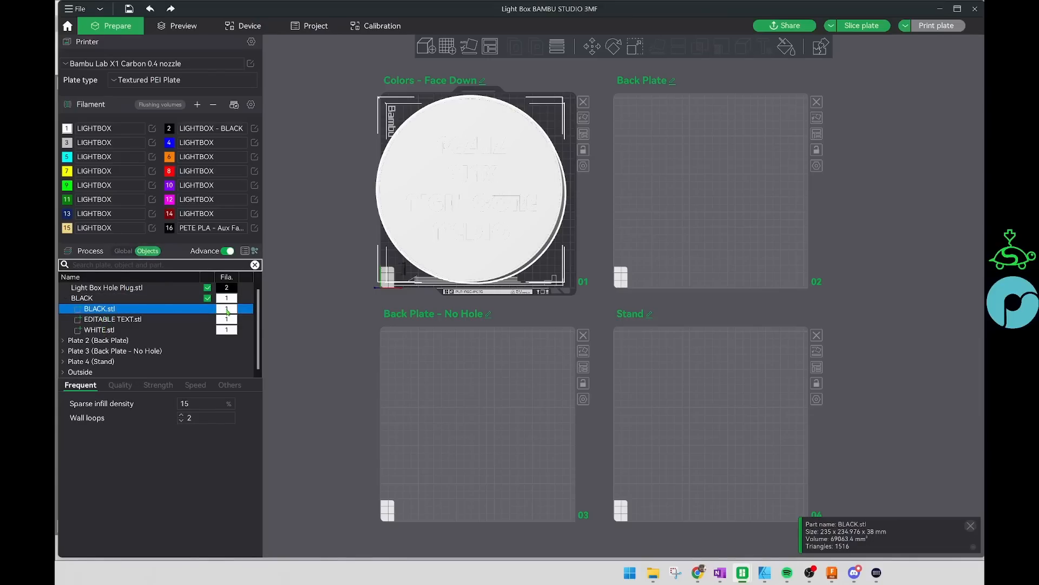
click(227, 310)
click(227, 338)
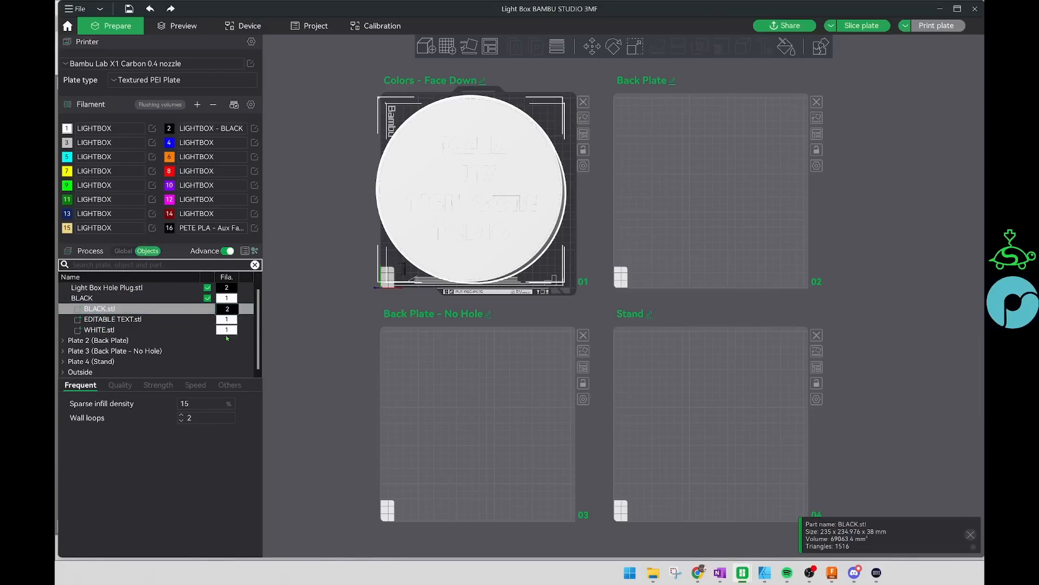
Step: Assign the blue filament 4 to the EDITABLE TEXT.stl part
click(161, 329)
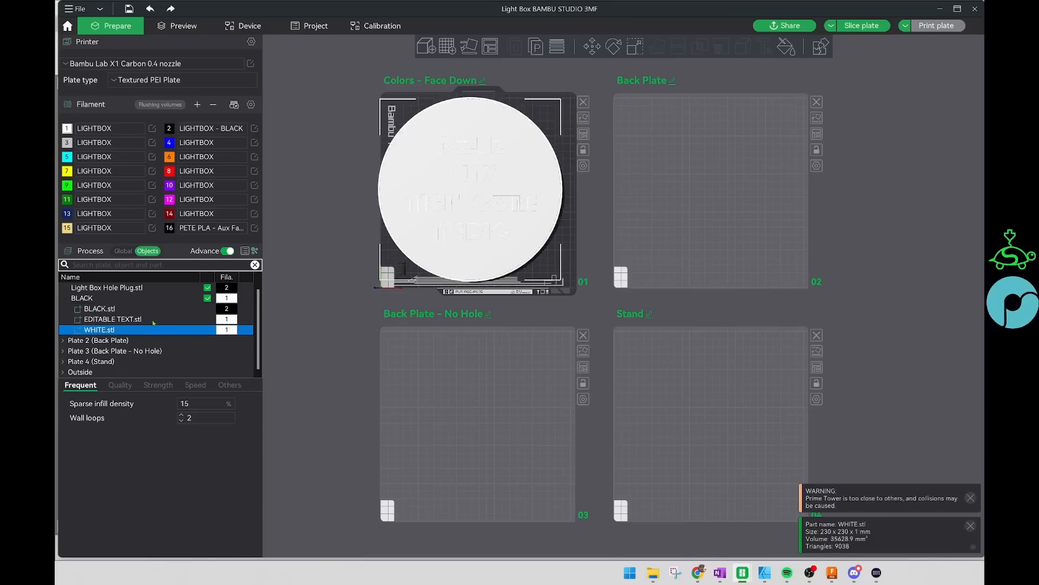
click(242, 319)
click(227, 319)
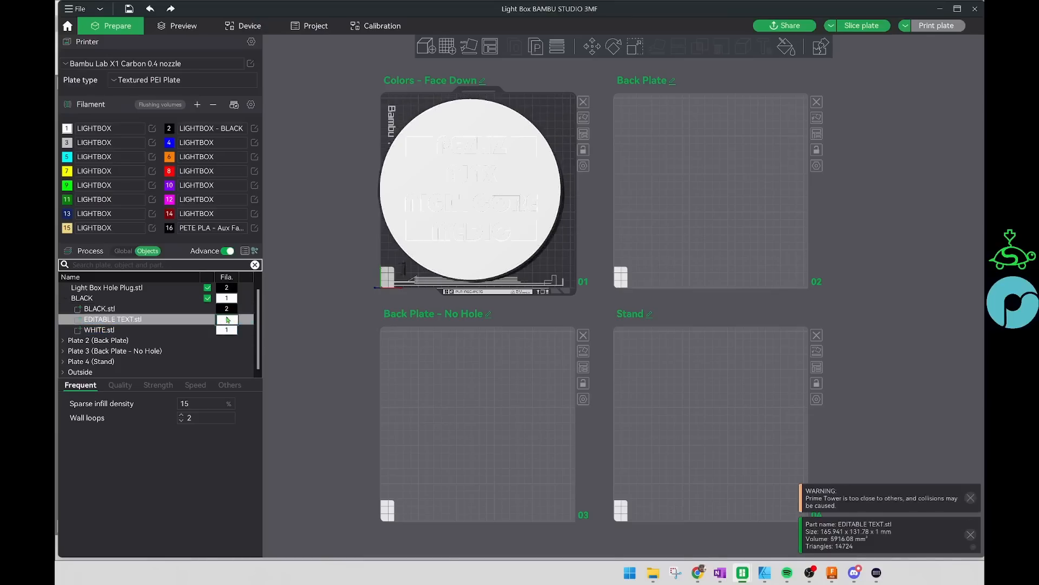
click(231, 376)
Step: Use Lay on Face on the sign's lettered front so the whole object sits face down on the plate
right_drag(559, 107, 612, 144)
drag(612, 144, 587, 202)
scroll(621, 186, up, 4)
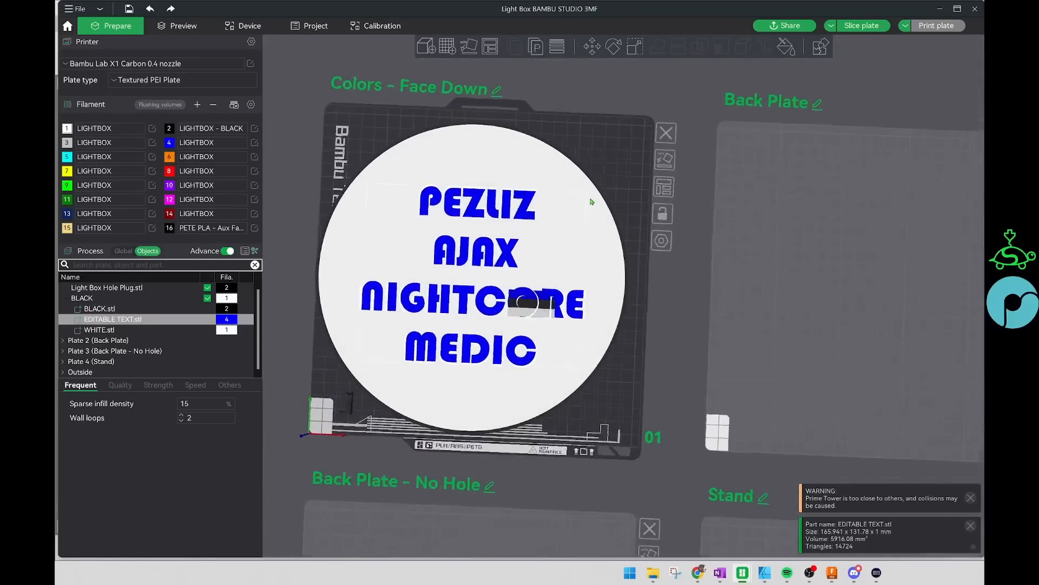
scroll(493, 244, up, 2)
middle_drag(580, 153, 591, 161)
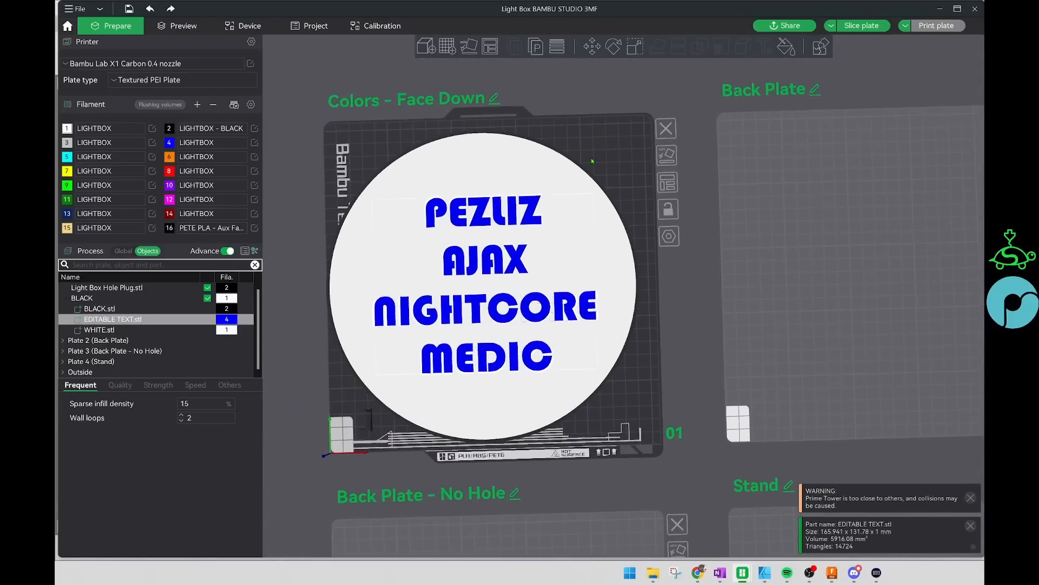
click(563, 163)
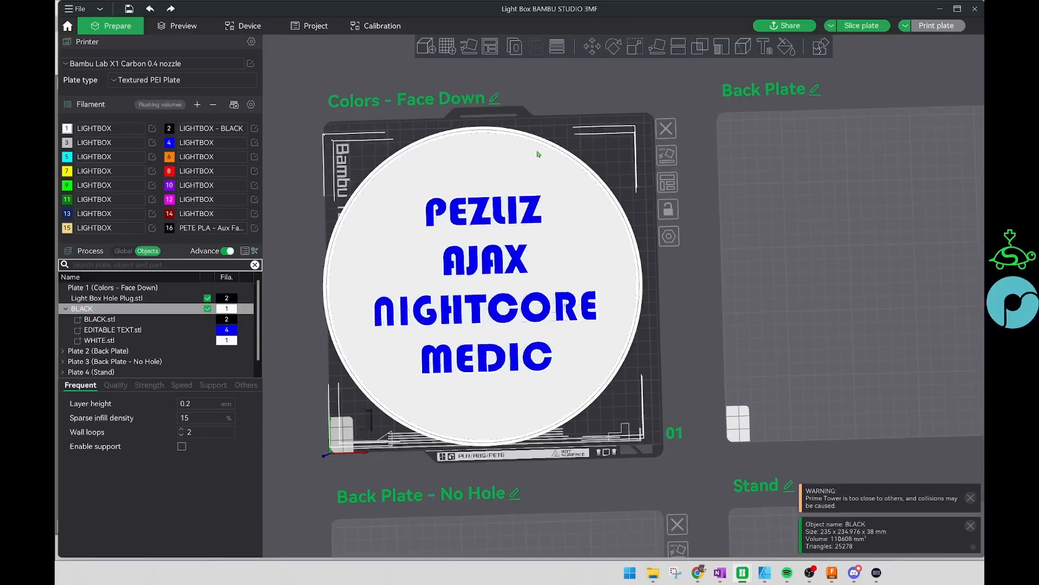
click(615, 141)
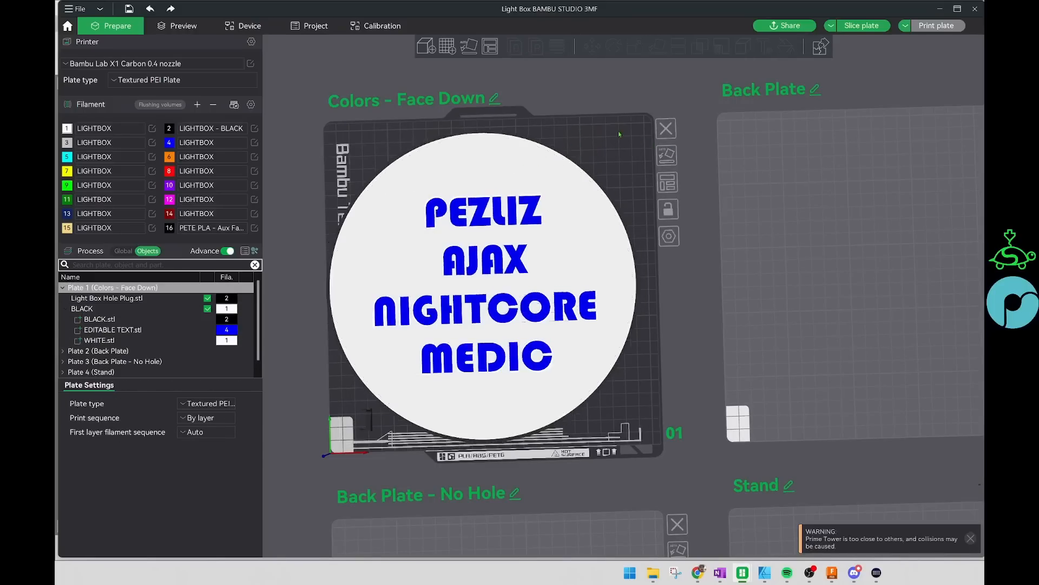
click(498, 165)
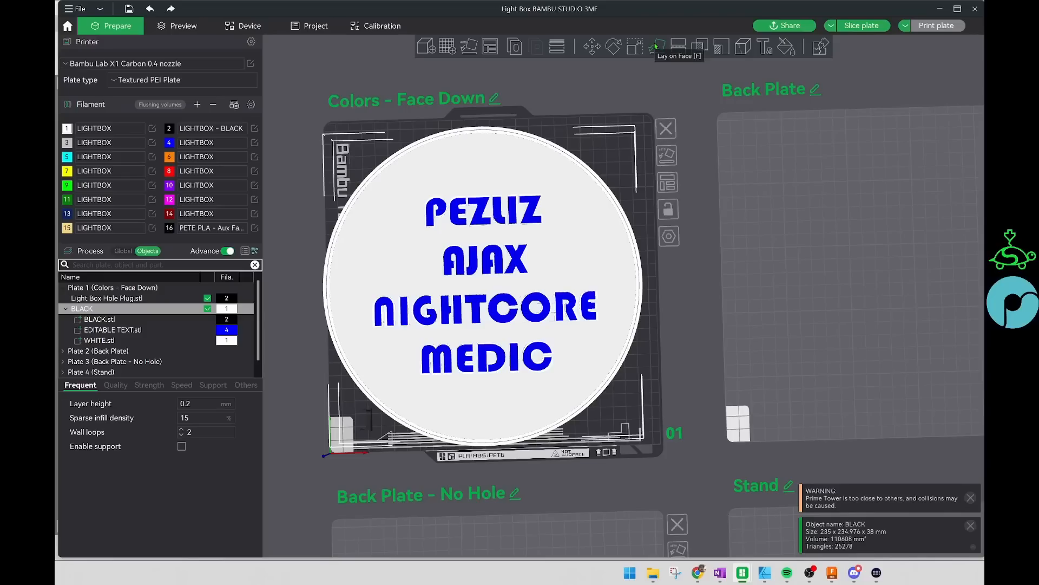
click(655, 46)
click(504, 183)
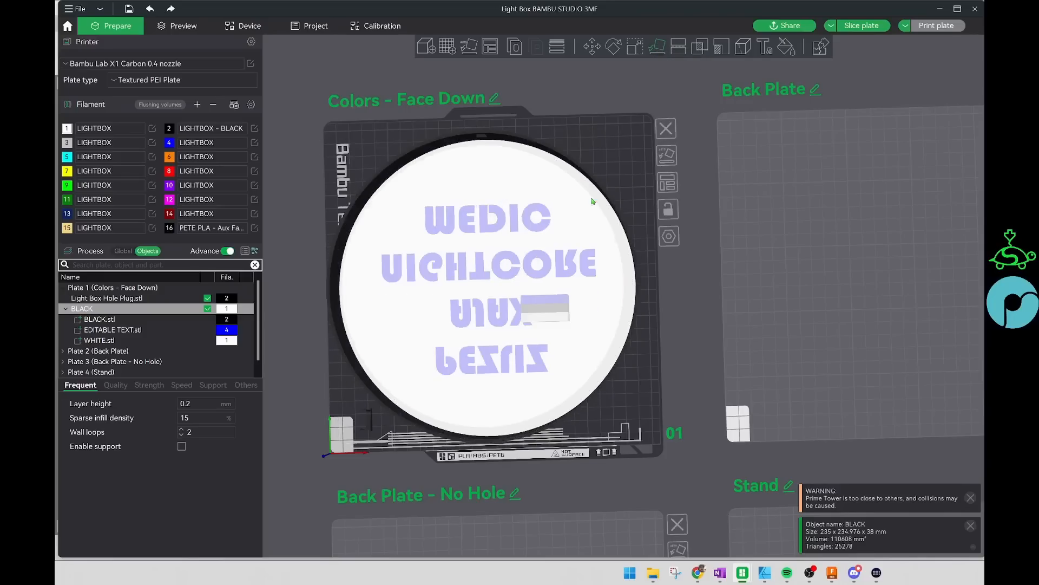
click(624, 151)
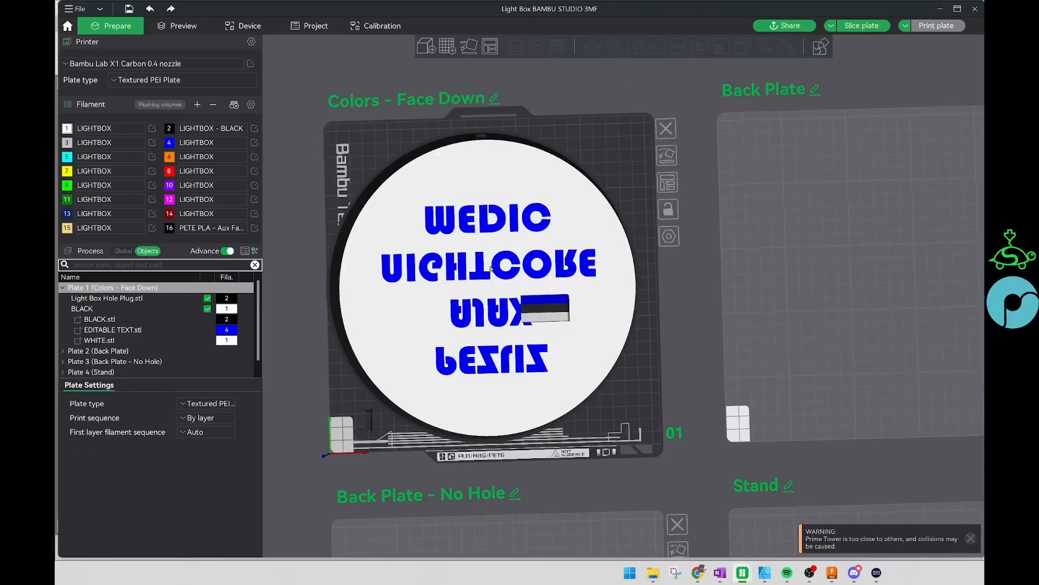
middle_drag(492, 269, 601, 215)
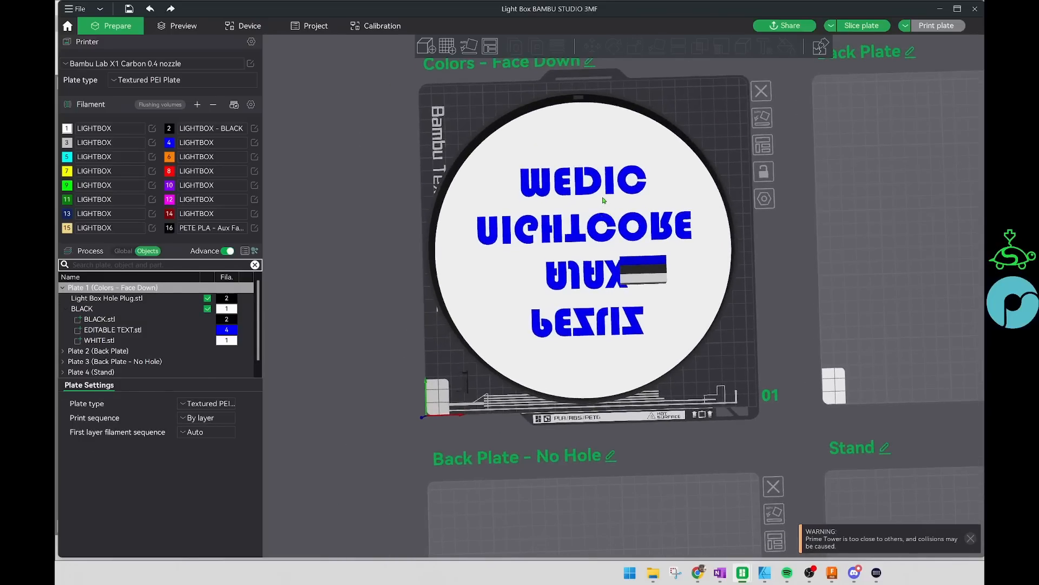
click(613, 201)
middle_drag(612, 201, 588, 280)
drag(587, 279, 585, 272)
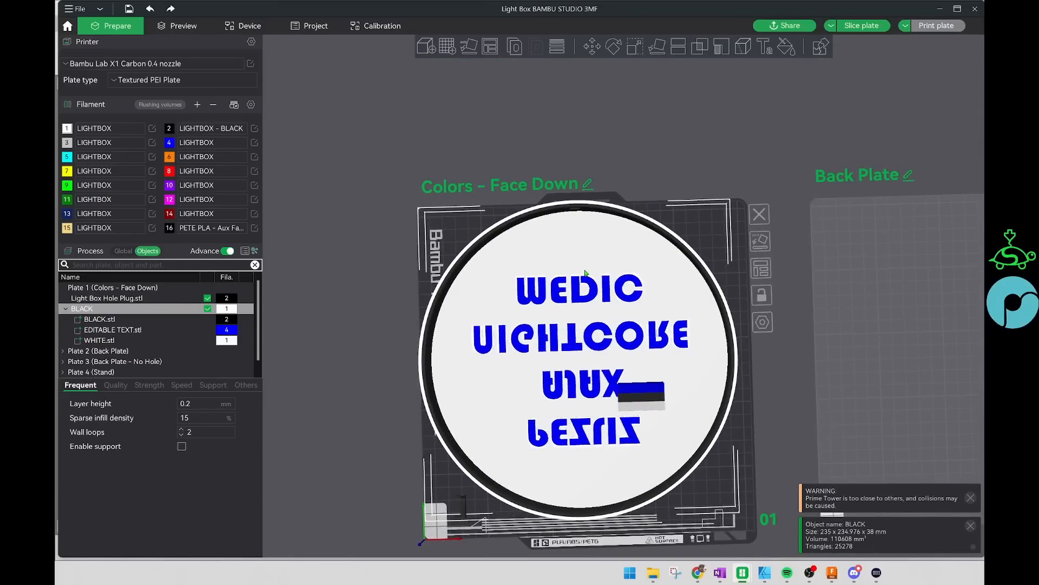
scroll(590, 300, down, 2)
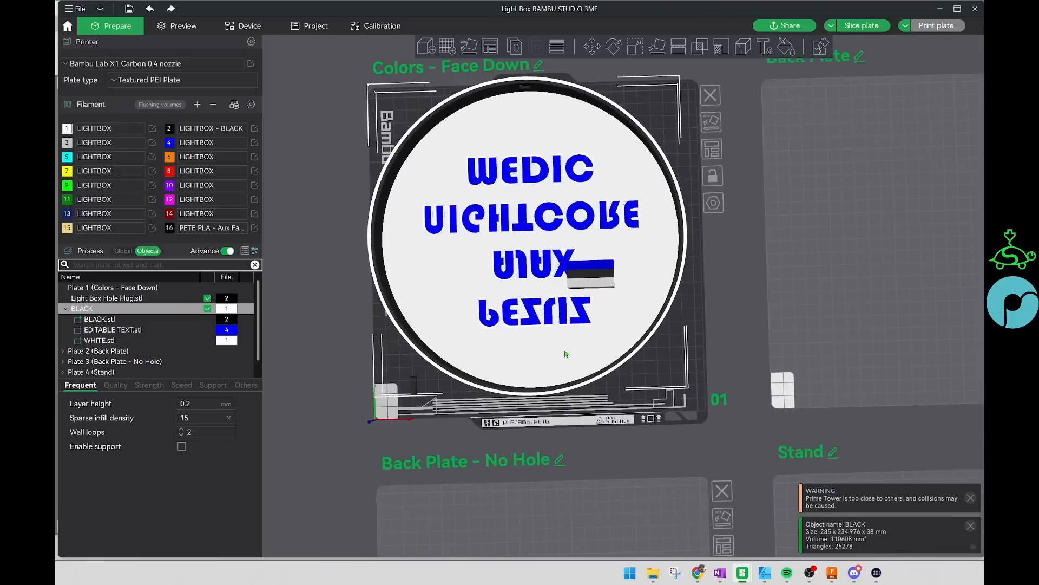
Step: Move the prime tower off the sign to the front-right corner of the Colors - Face Down plate
scroll(622, 400, up, 5)
drag(590, 139, 750, 384)
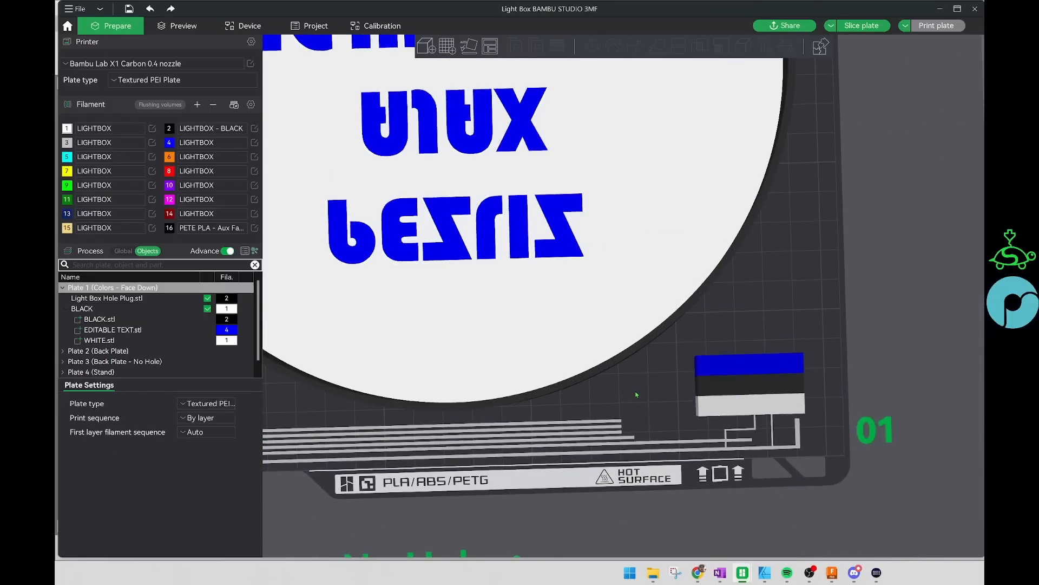
scroll(639, 396, down, 2)
scroll(601, 368, up, 5)
scroll(656, 370, up, 2)
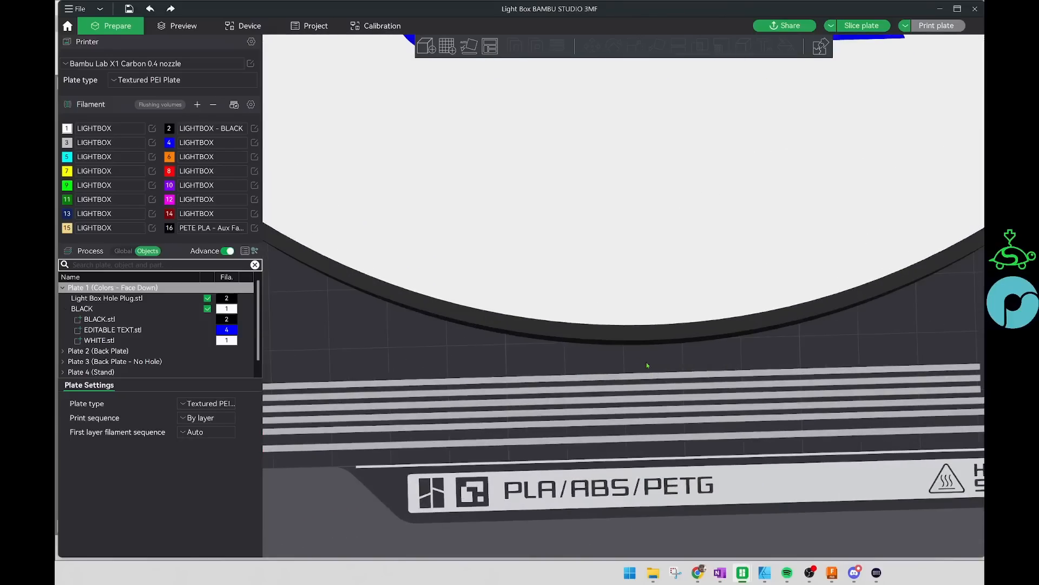
scroll(701, 353, down, 5)
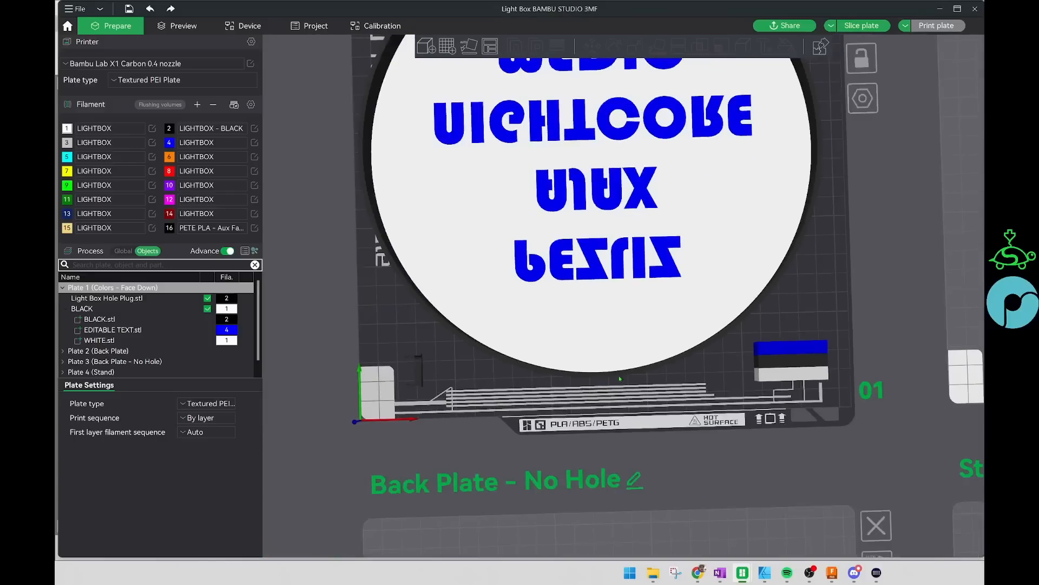
mouse_move(707, 370)
mouse_down()
mouse_move(706, 347)
mouse_move(708, 371)
mouse_up()
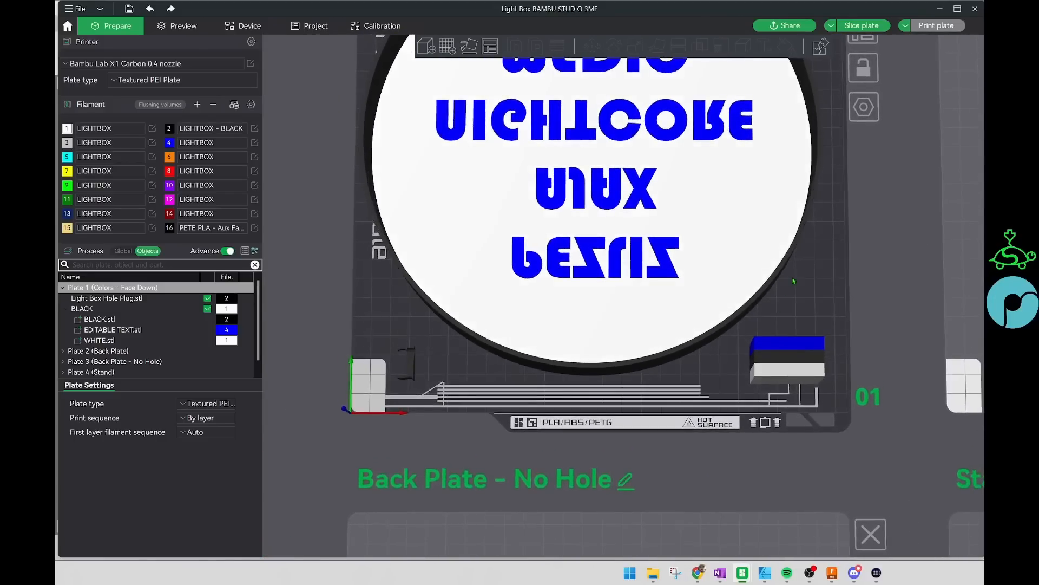
Step: Slice the Colors - Face Down plate, inspect the sliced sign up close, and return to the plate preparation view
middle_drag(804, 283, 705, 440)
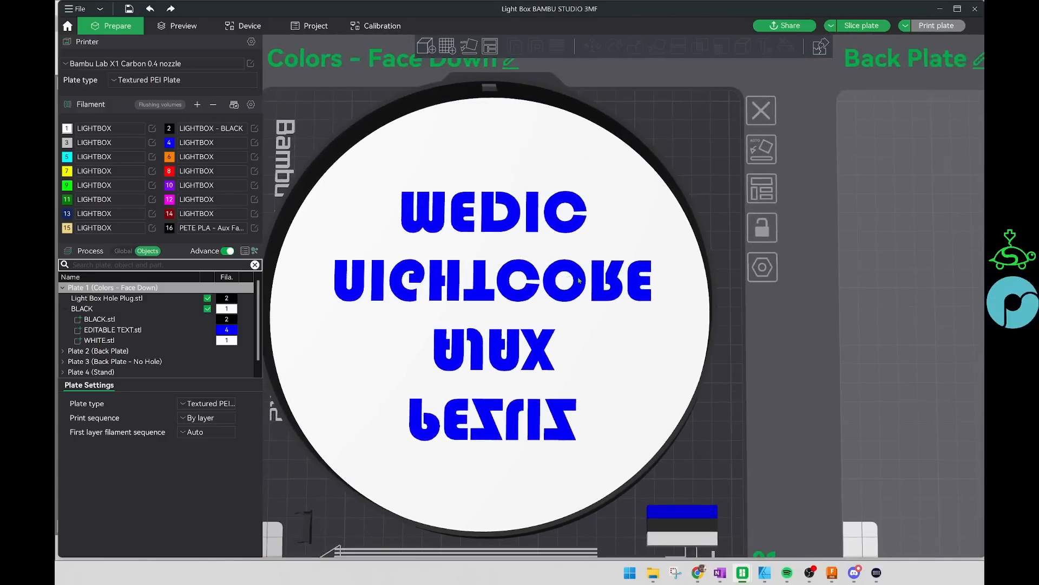
drag(721, 193, 661, 198)
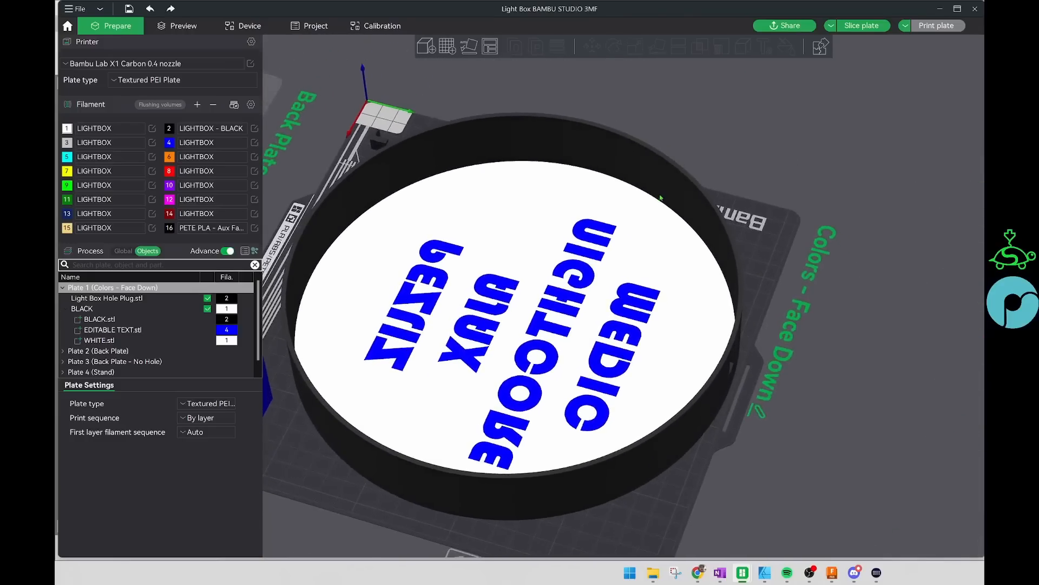
right_drag(694, 469, 769, 184)
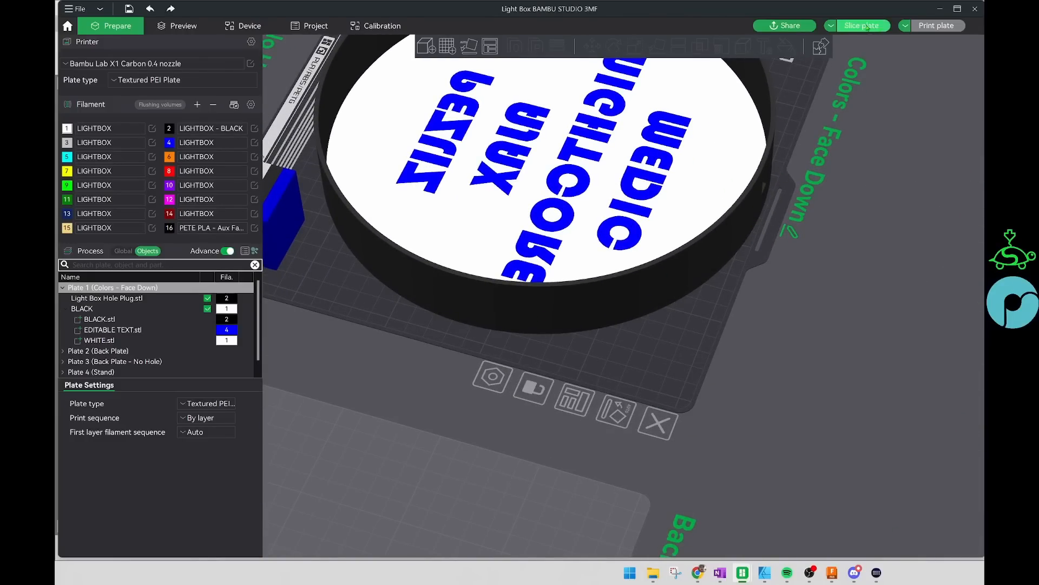
click(843, 25)
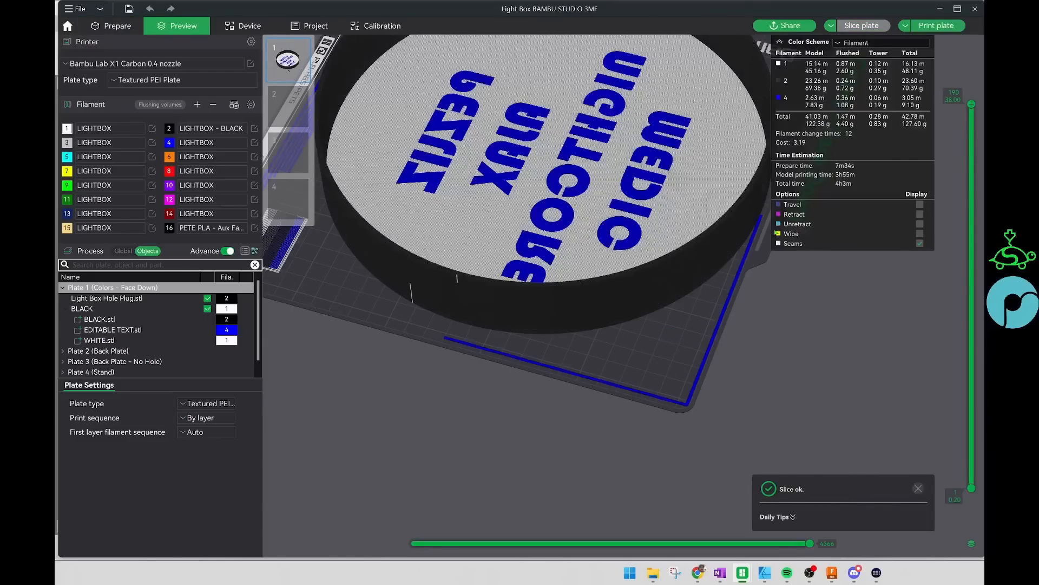
scroll(765, 219, up, 6)
scroll(758, 223, down, 4)
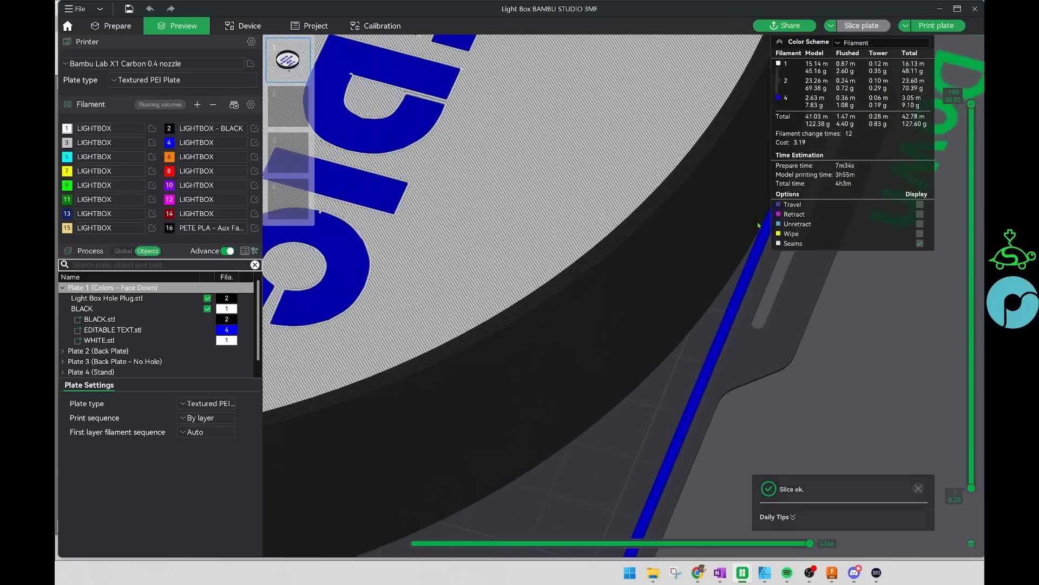
scroll(756, 225, down, 5)
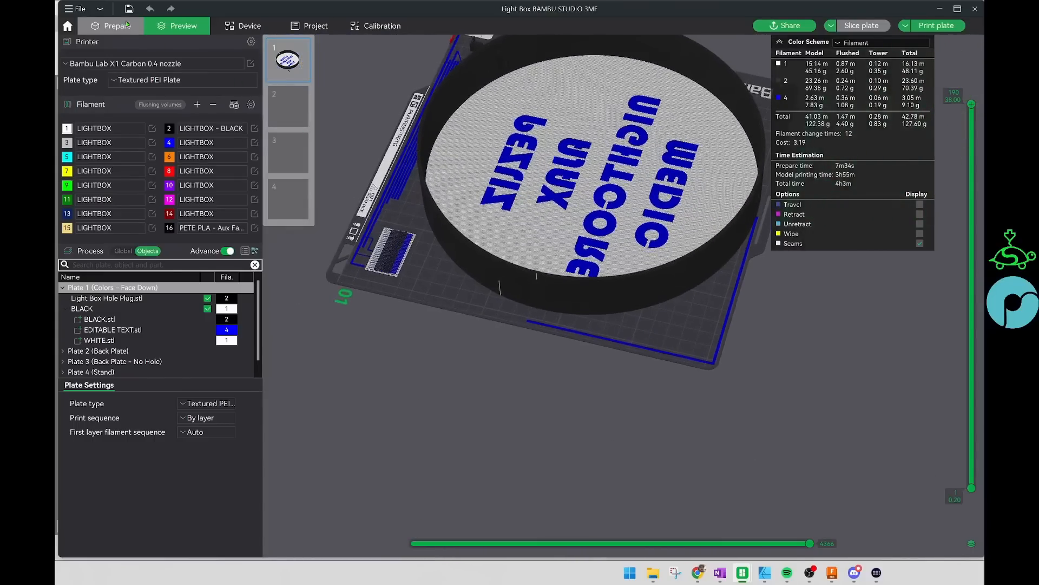
click(108, 26)
Step: Make the Back Plate plate active and import Back Plate.stl onto it
click(686, 172)
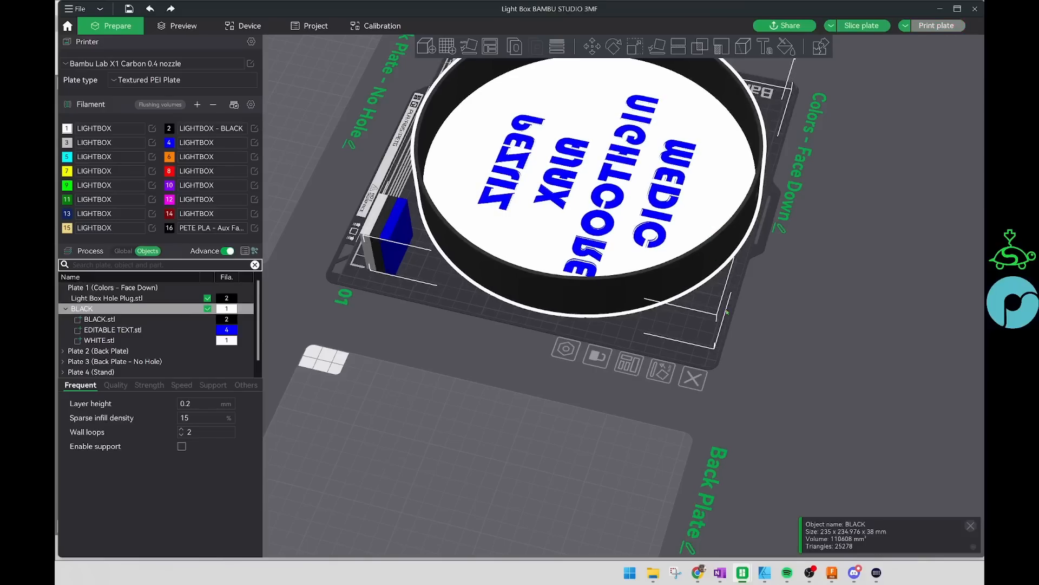
click(705, 316)
drag(553, 327, 592, 360)
scroll(683, 295, down, 3)
drag(694, 288, 695, 303)
right_drag(798, 262, 623, 287)
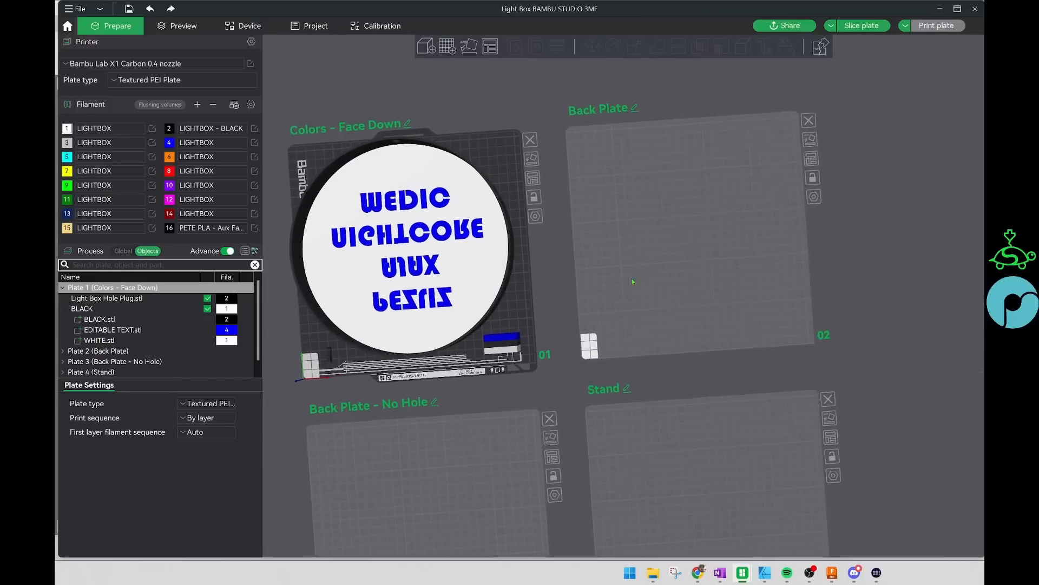
click(687, 236)
click(426, 47)
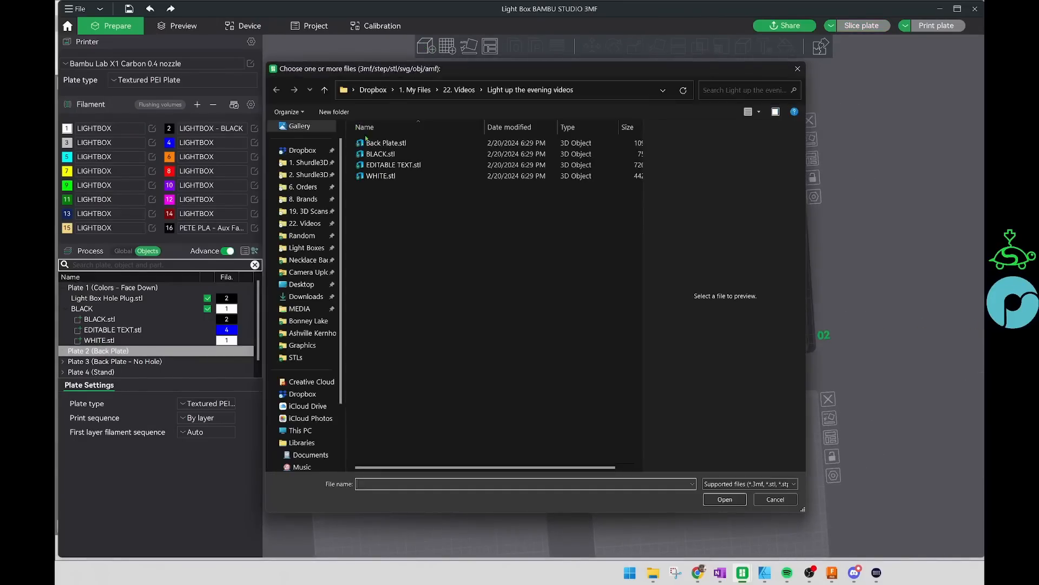
click(385, 145)
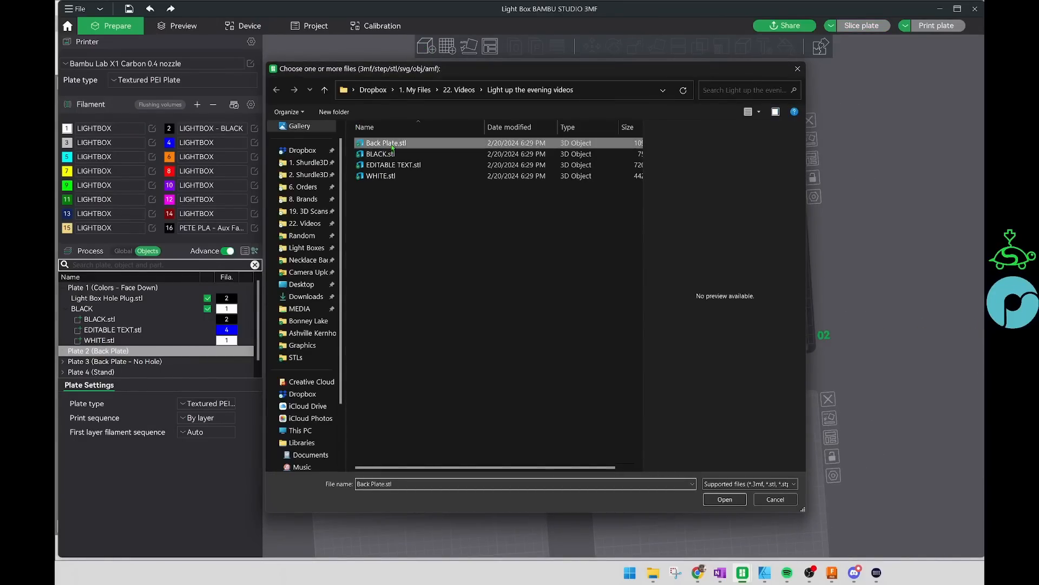
click(724, 499)
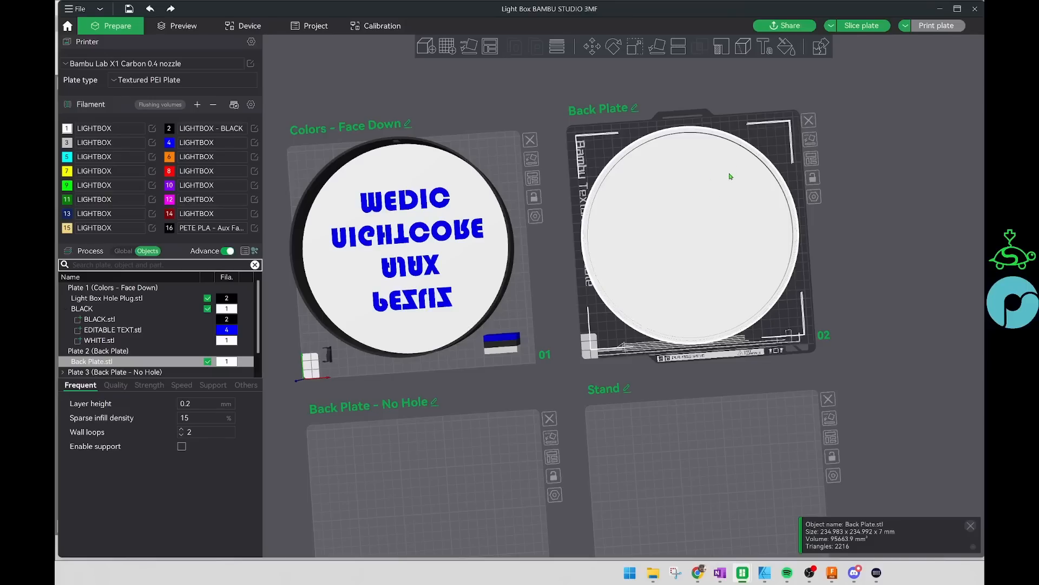
Step: Assign the black filament 16 to the Back Plate.stl object on plate 2
scroll(723, 168, up, 5)
scroll(729, 162, down, 6)
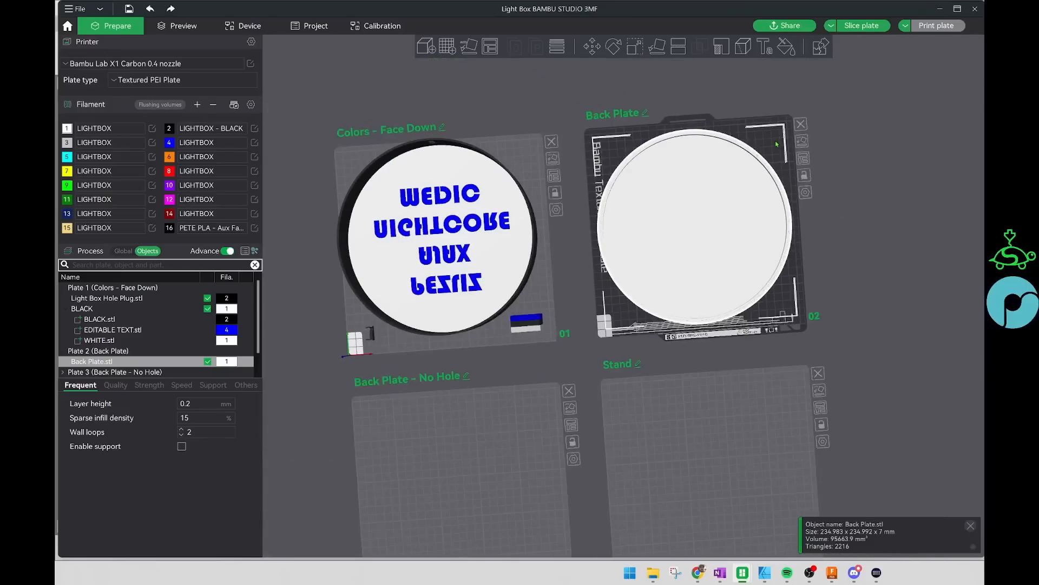
mouse_move(766, 155)
mouse_down()
mouse_move(767, 99)
mouse_move(763, 158)
mouse_up()
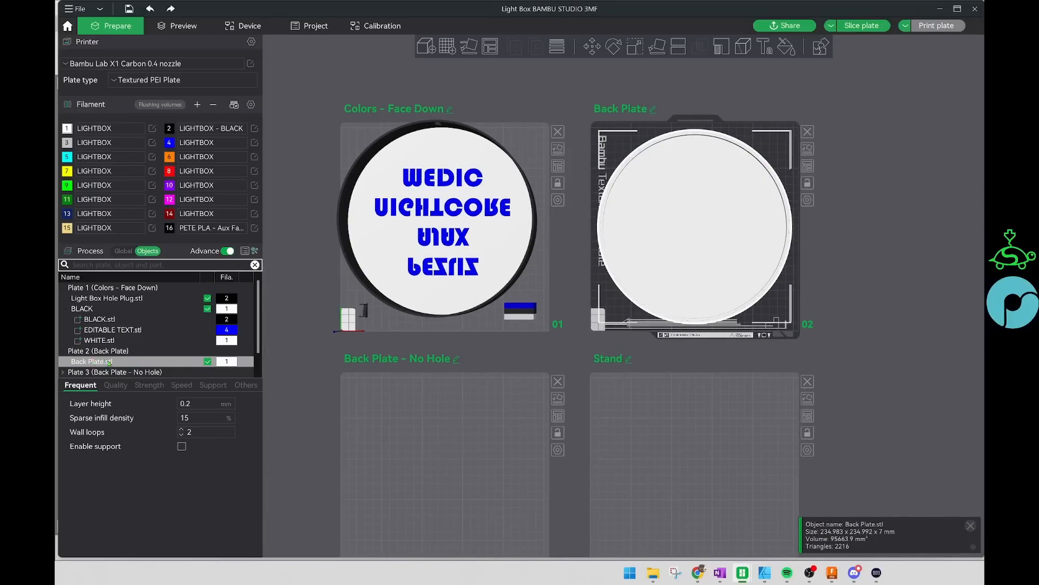
click(227, 361)
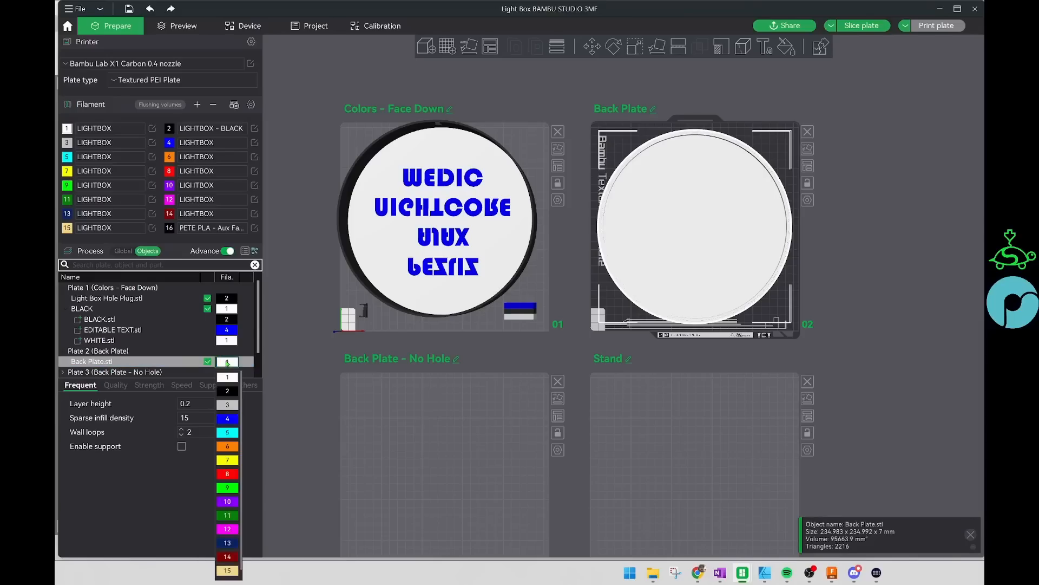
scroll(230, 425, down, 1)
scroll(229, 437, up, 1)
scroll(229, 450, down, 1)
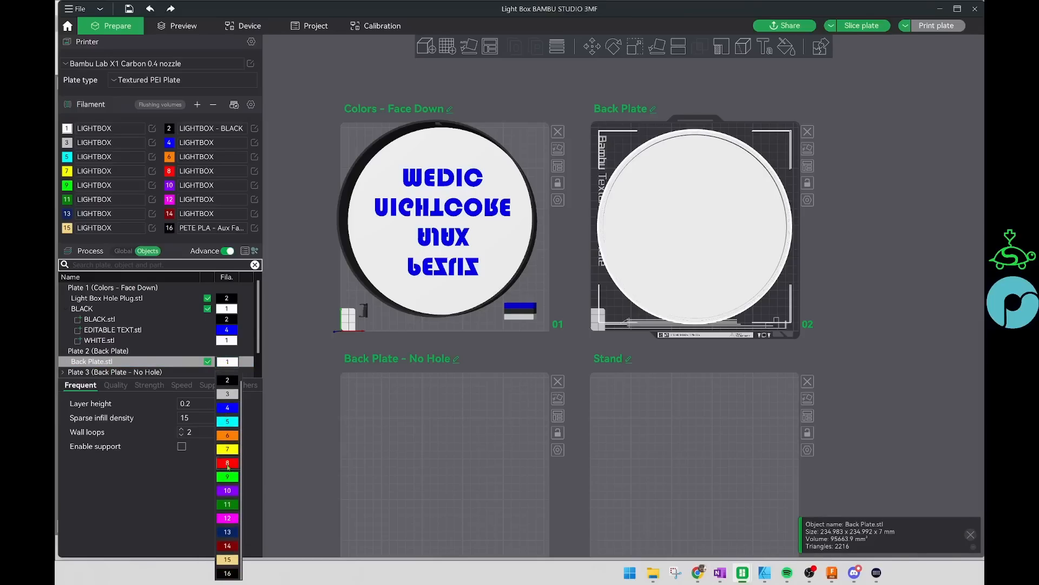
click(232, 577)
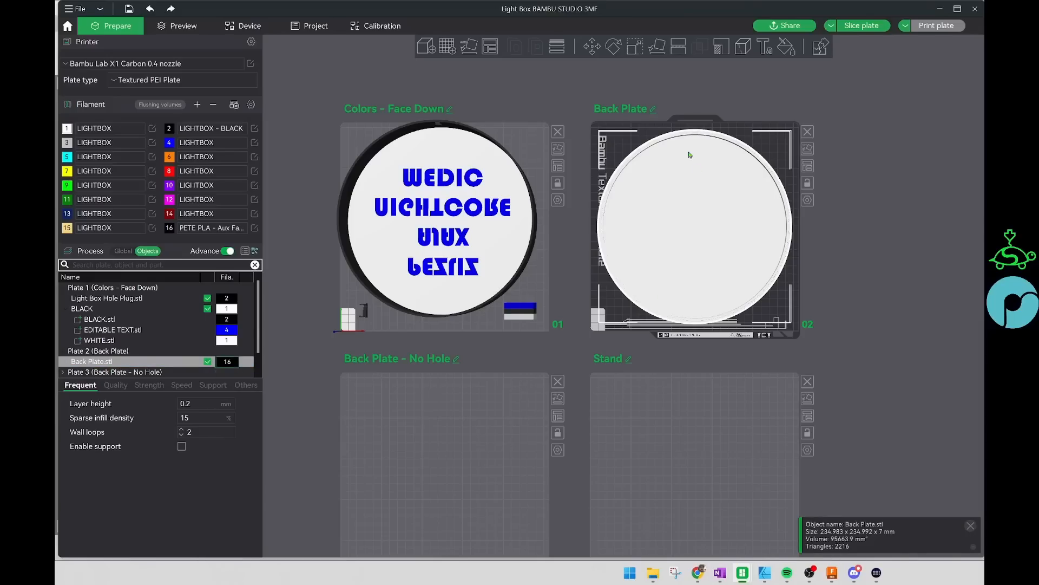
click(620, 135)
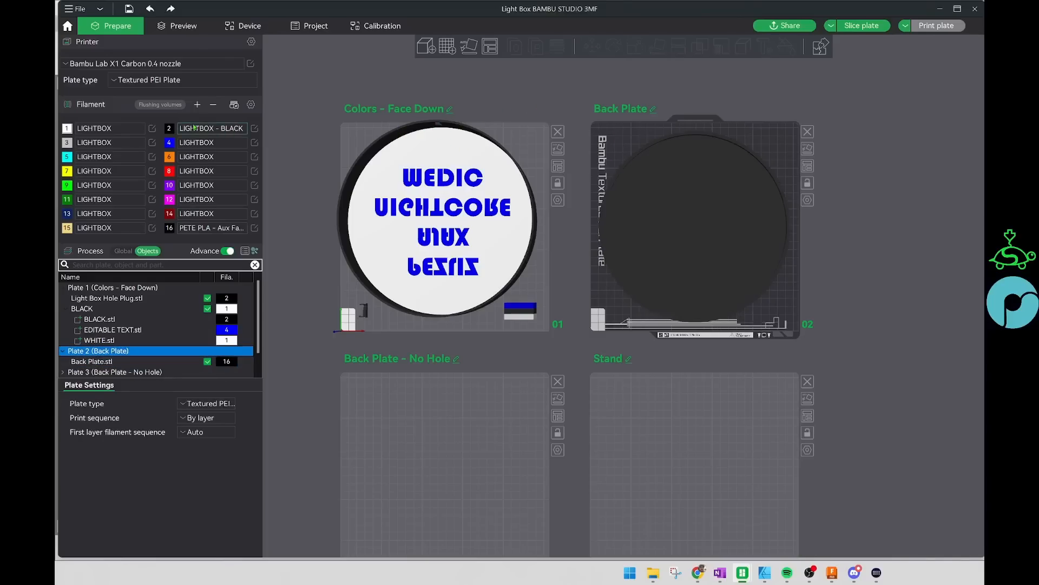
Step: Review the settings of the LIGHTBOX - BLACK filament and close them without changes
click(254, 128)
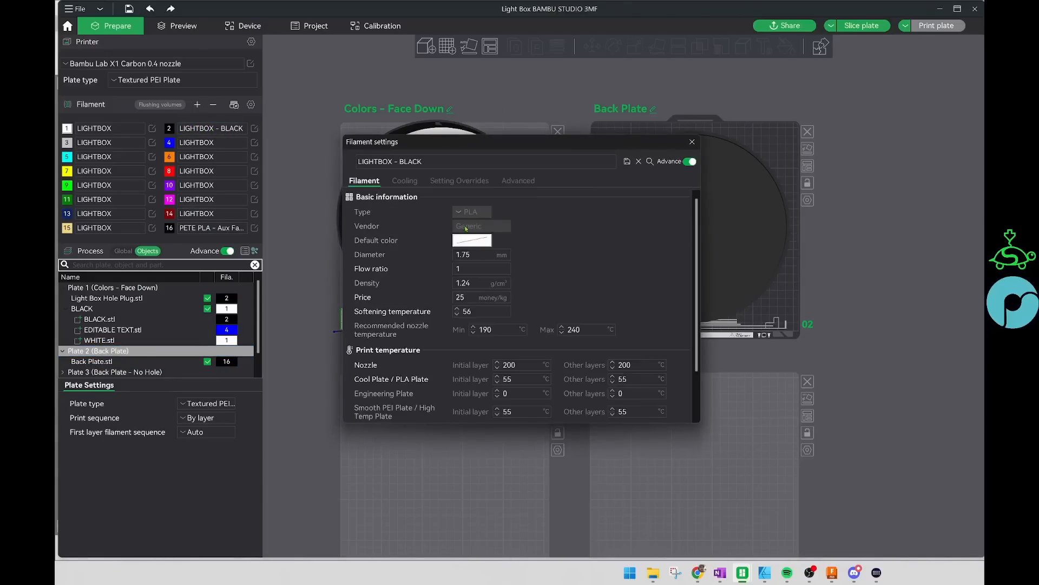
click(692, 142)
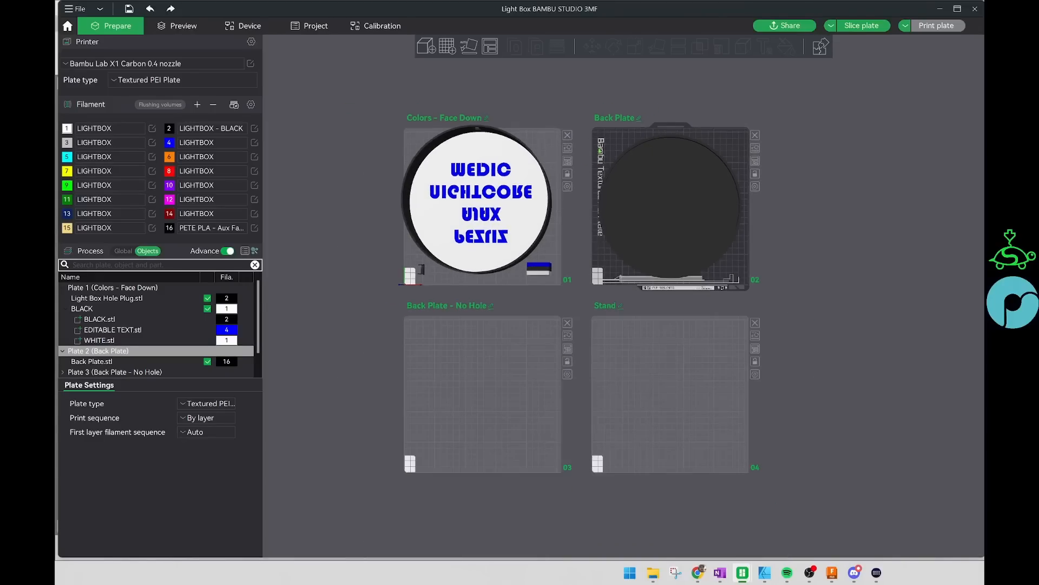
scroll(597, 147, up, 2)
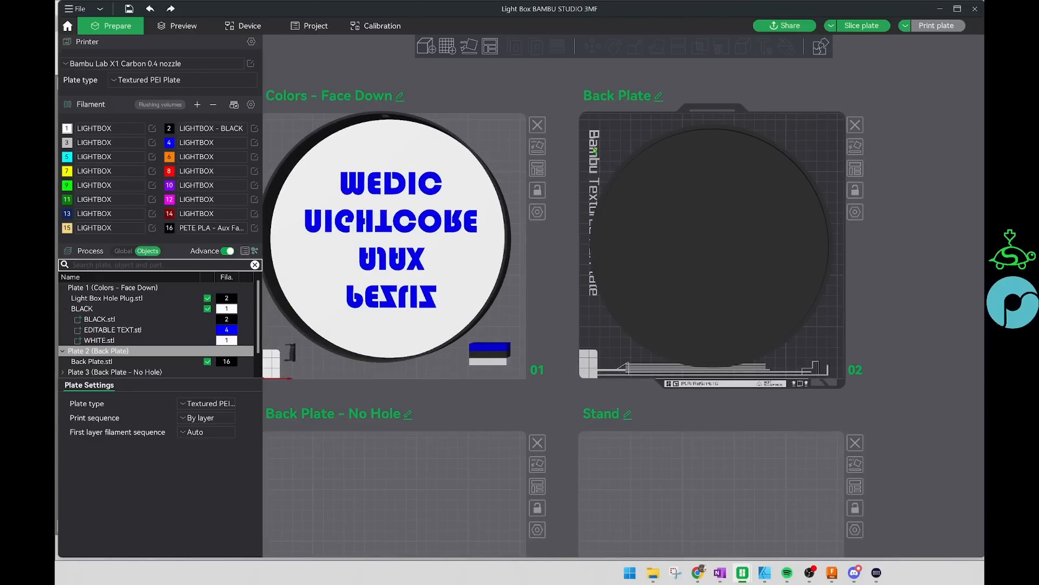
scroll(594, 146, up, 1)
scroll(622, 135, down, 3)
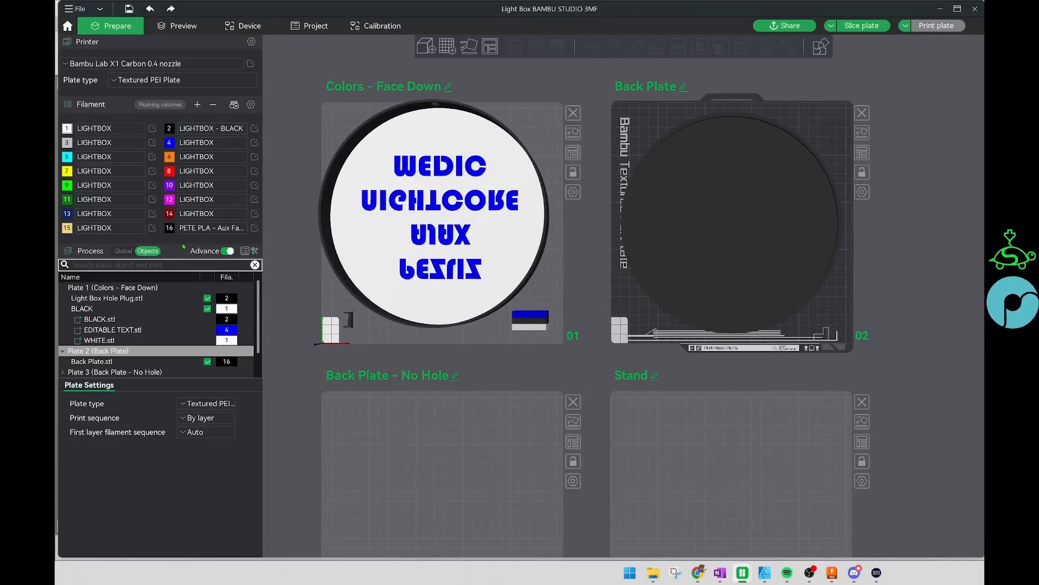
scroll(635, 253, down, 3)
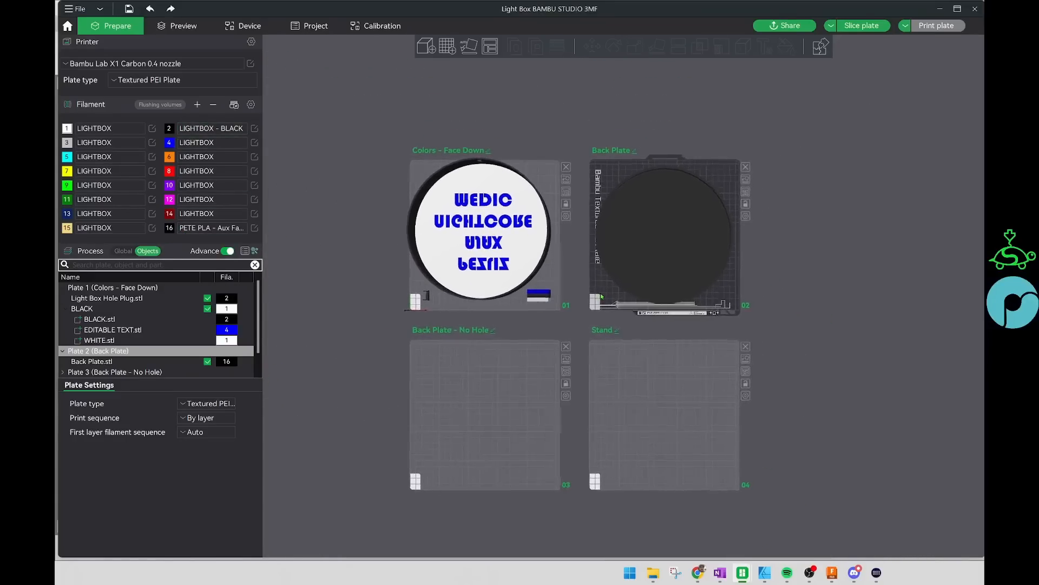
scroll(543, 240, up, 3)
click(553, 275)
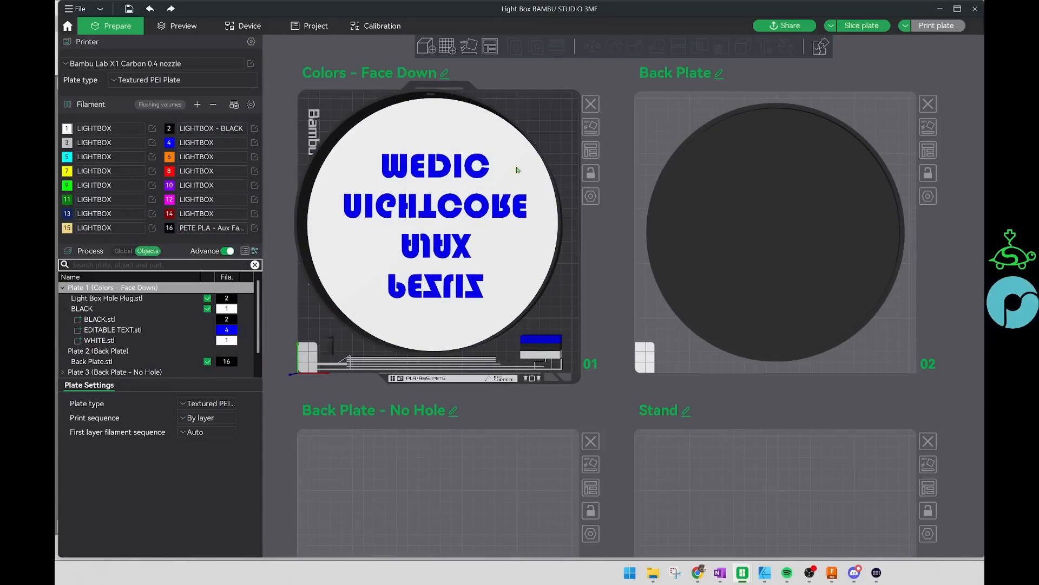
middle_drag(553, 118, 611, 146)
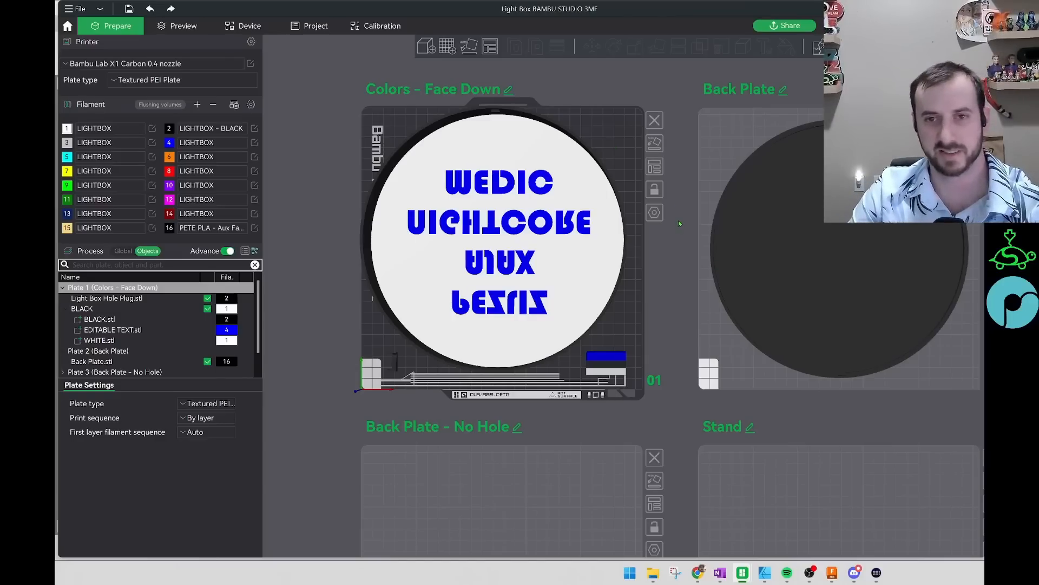
middle_drag(680, 262, 696, 284)
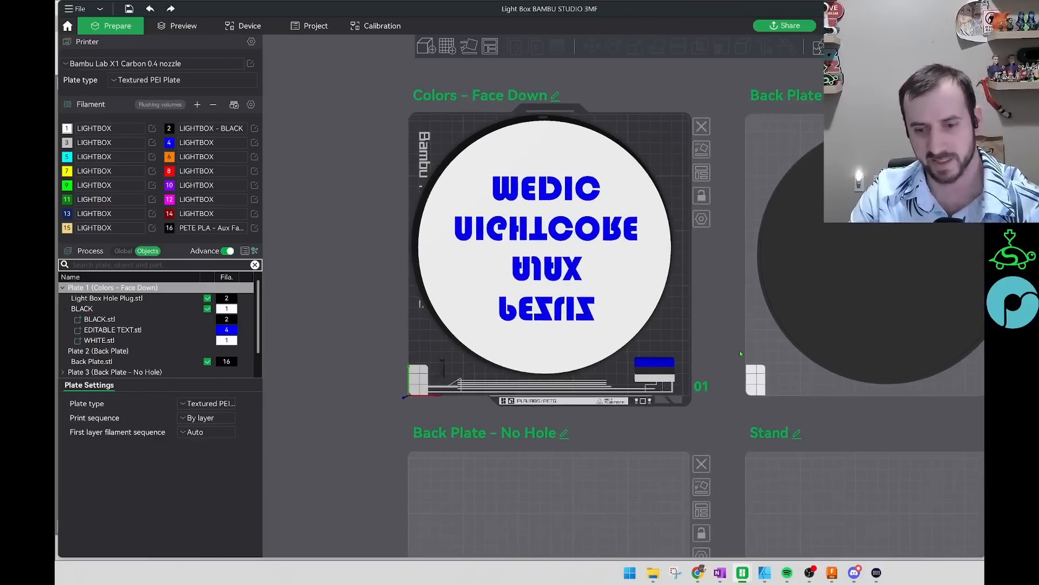
Step: Switch to Autodesk Fusion and open the sign's EDITABLE TEXT sketch for editing
click(832, 572)
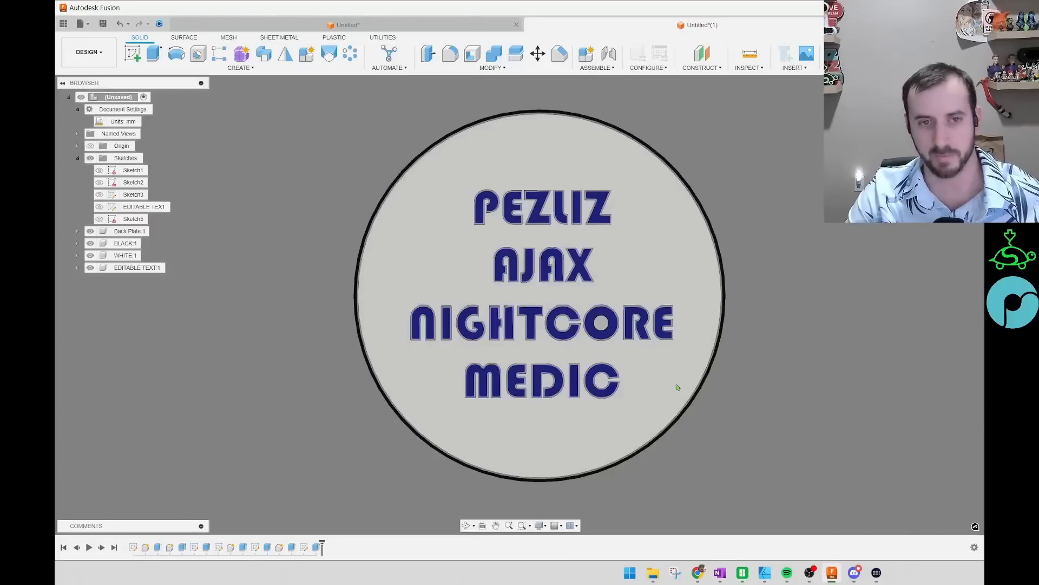
shift+middle_drag(796, 375, 452, 392)
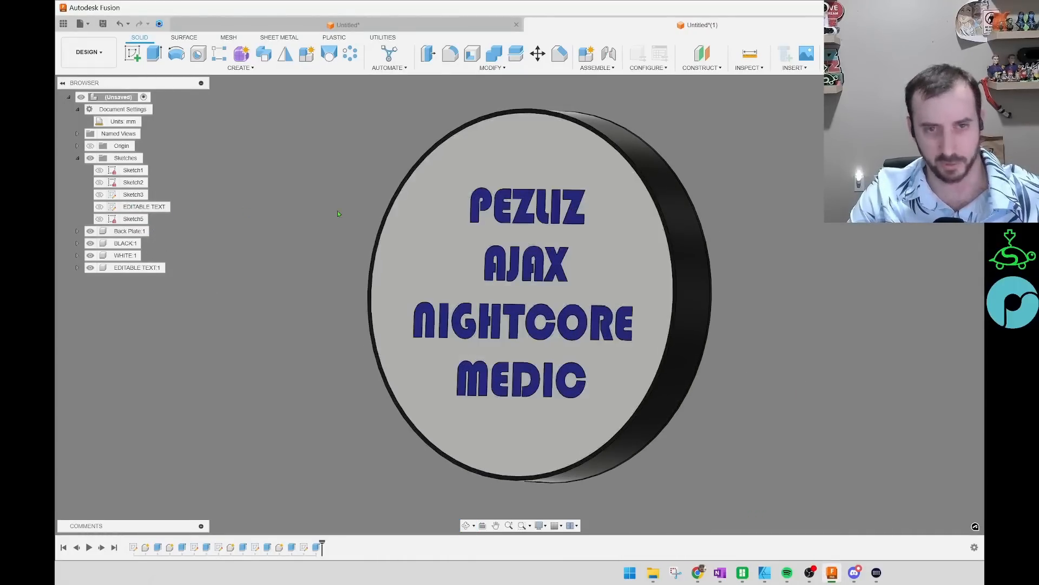
right_click(142, 207)
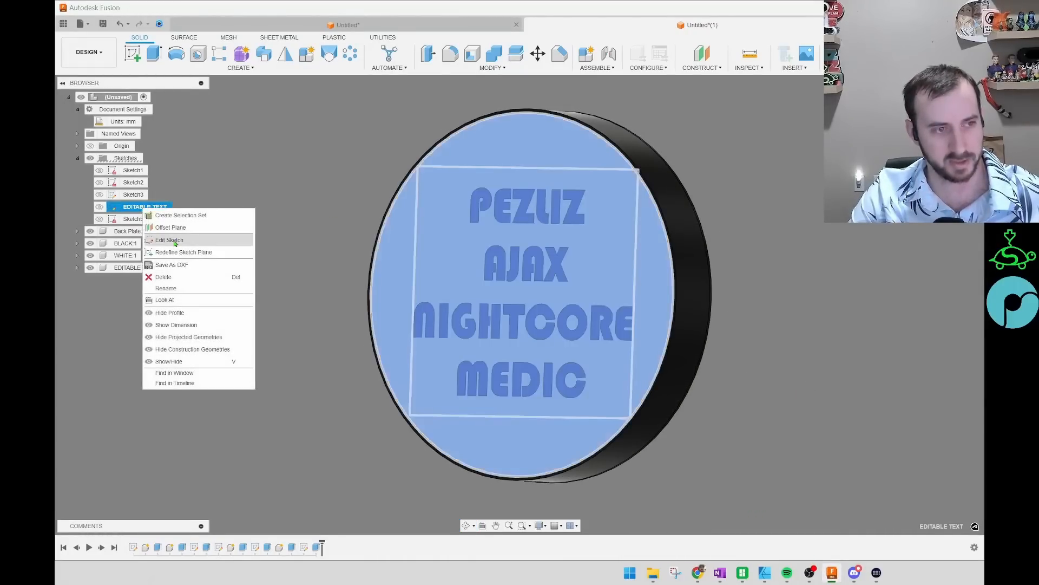
click(215, 240)
Step: Replace the sketch text with the two lines "CHIEF IS" and "MY HERO" and finish the EDITABLE TEXT sketch
double_click(487, 204)
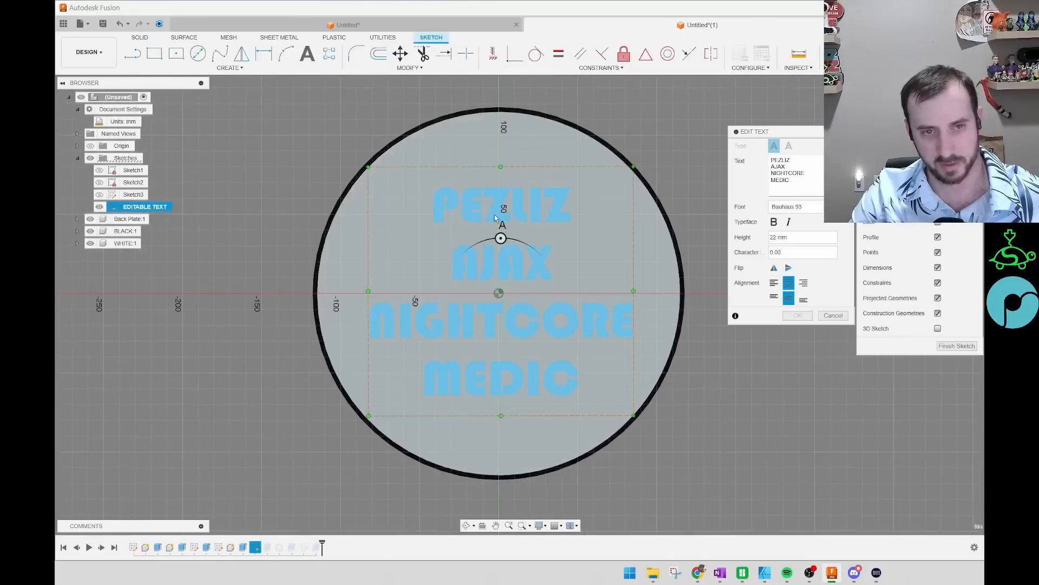
drag(801, 177, 748, 165)
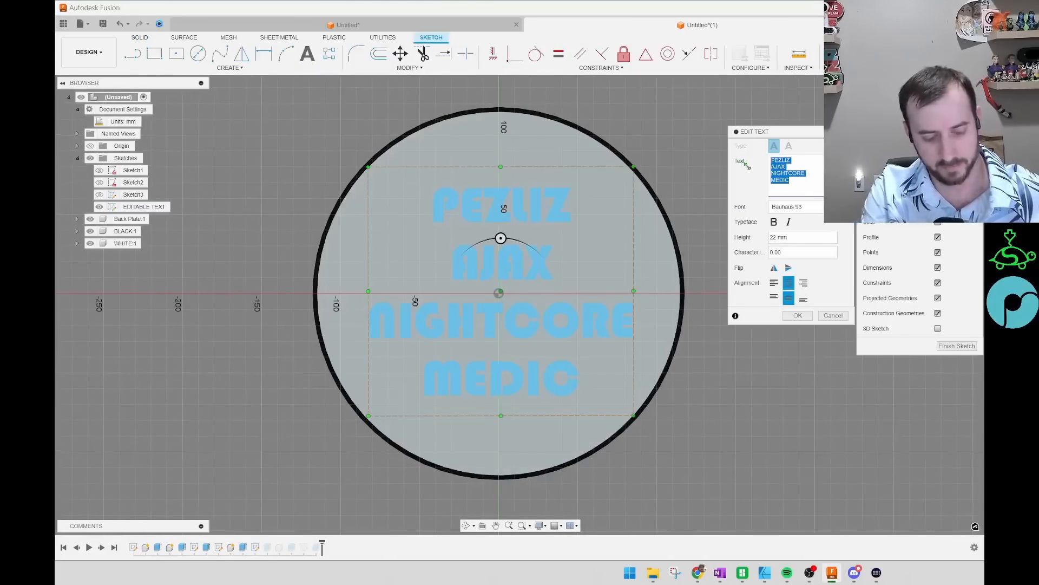
text(CHIEF IN)
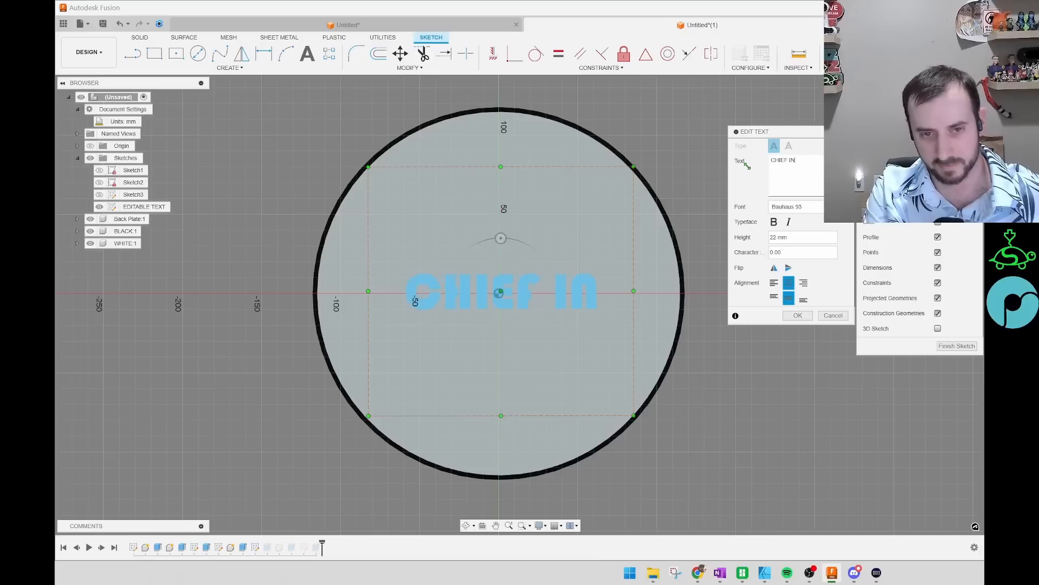
key(BackSpace)
text(S)
key(Return)
text(MY HERO)
key(Return)
key(BackSpace)
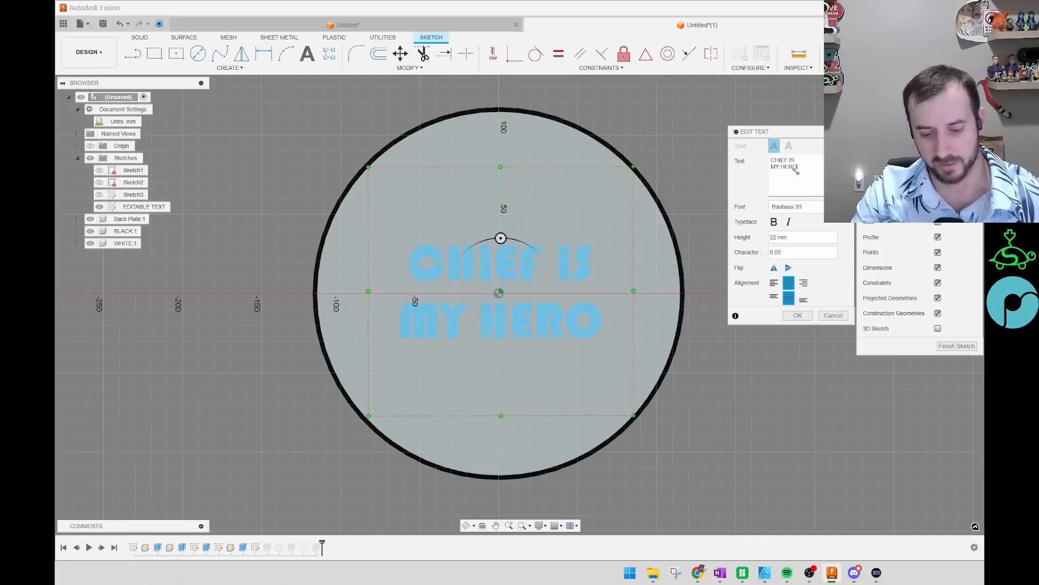
click(800, 317)
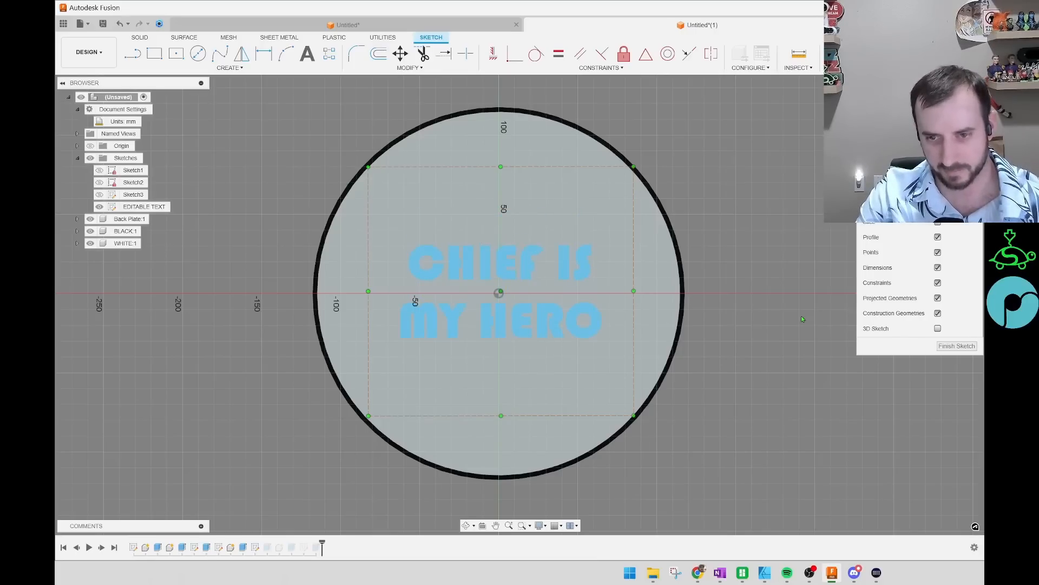
click(957, 346)
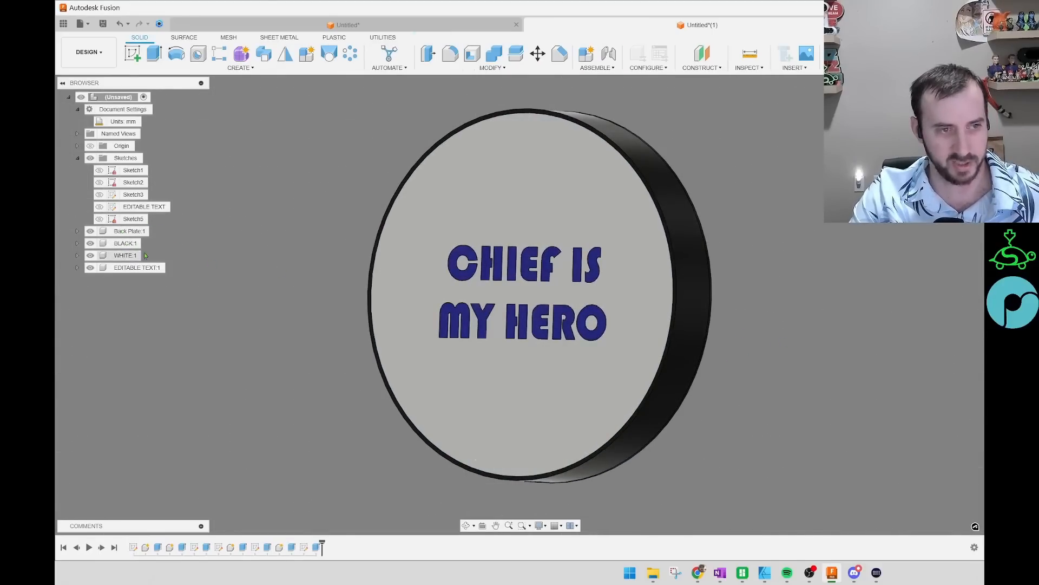
Step: Switch to Bambu Studio and look over the Colors - Face Down and Back Plate plates
key(alt+Tab)
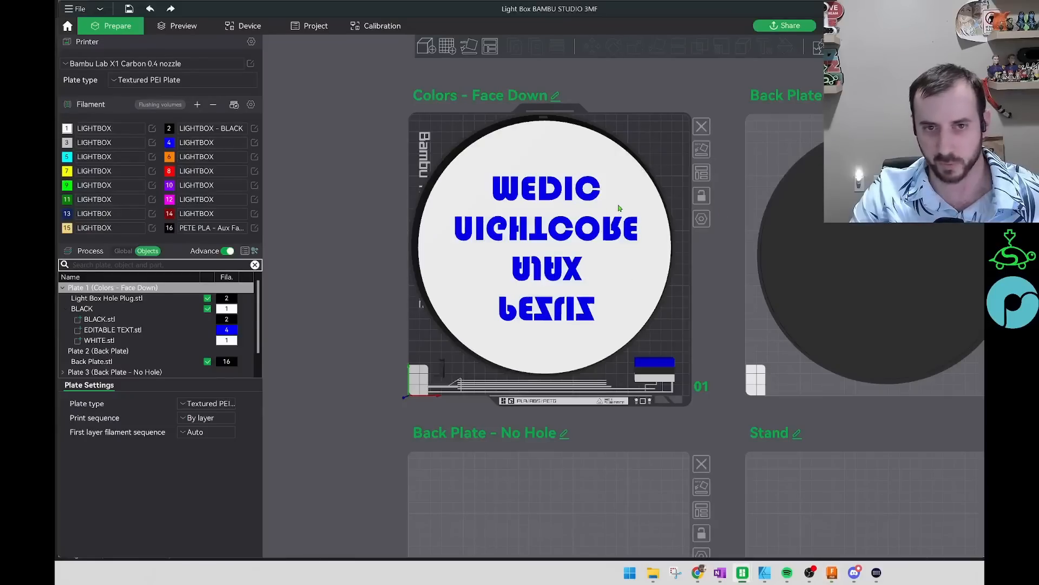
scroll(631, 153, down, 4)
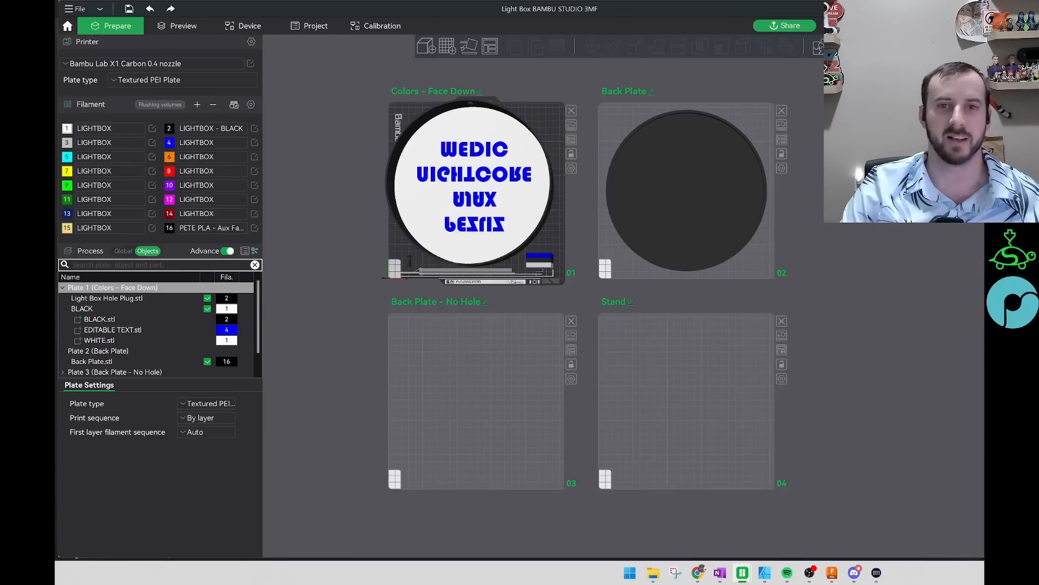
scroll(615, 122, up, 3)
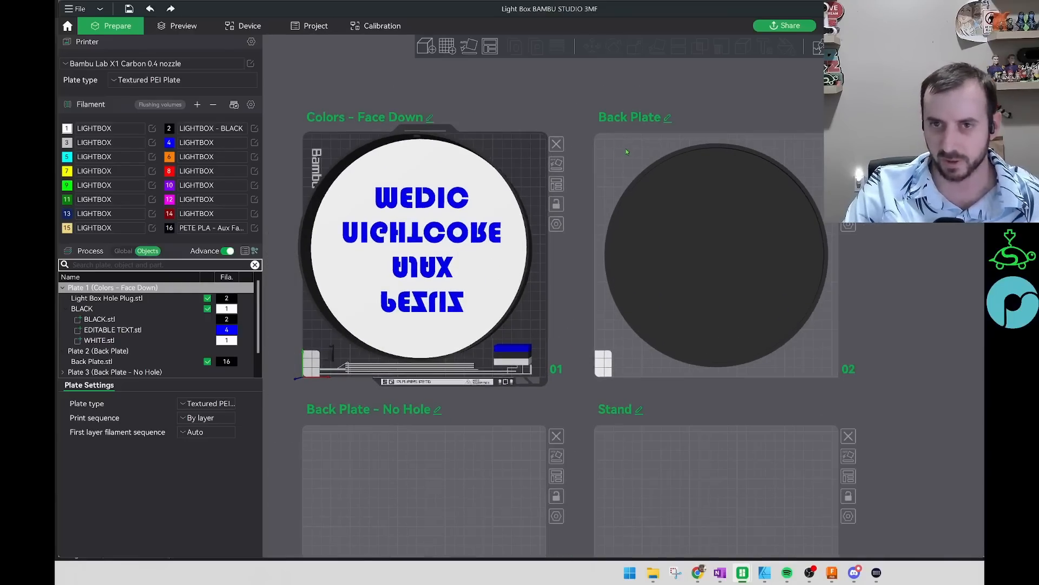
middle_drag(619, 160, 644, 170)
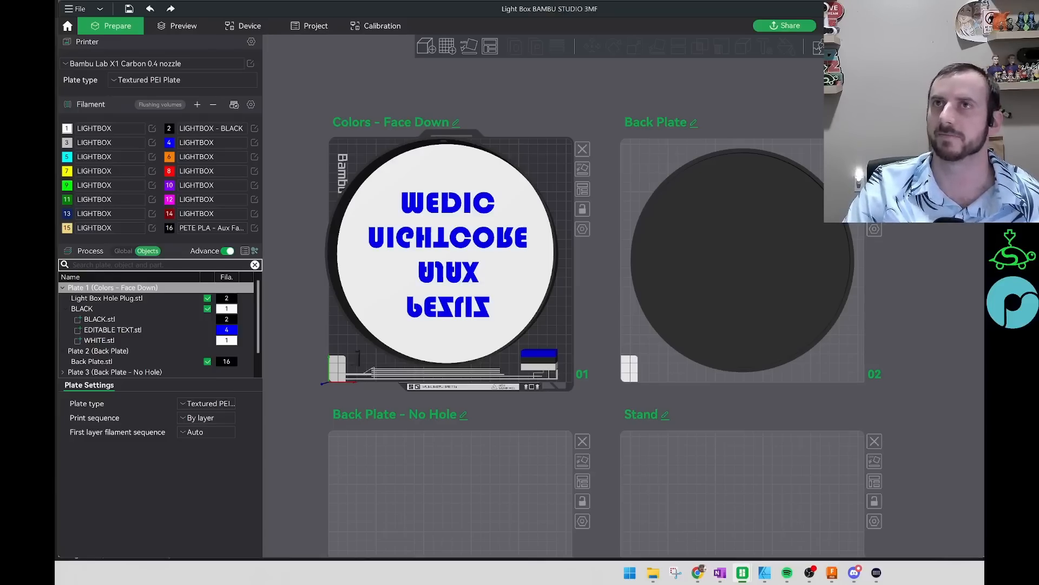
Step: Switch to the browser and review the affiliate links on the shurdle.com/links page from Bambu Lab down to Vectorizer.ai and Vector Magic
click(854, 572)
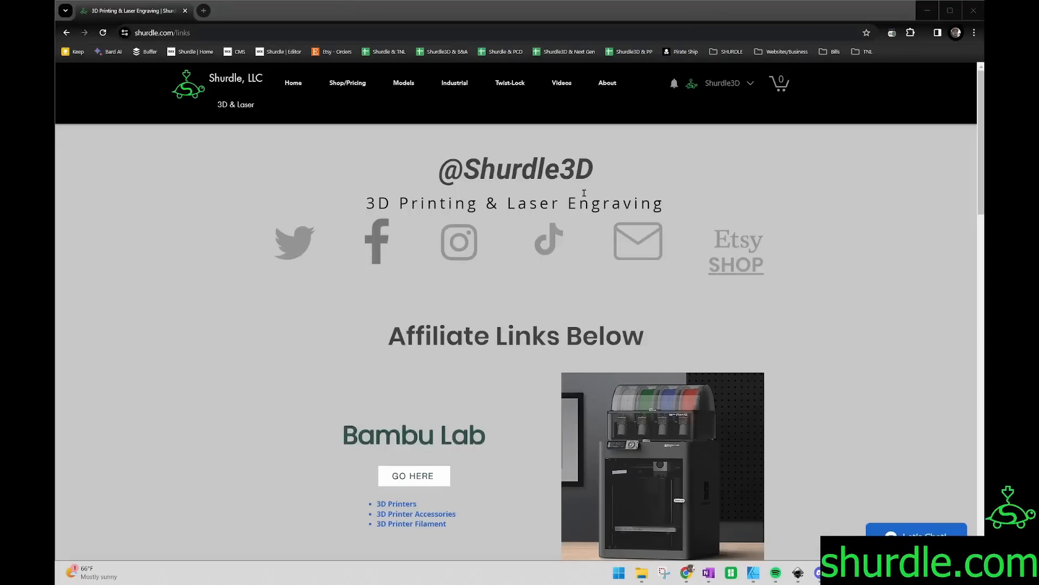
click(192, 34)
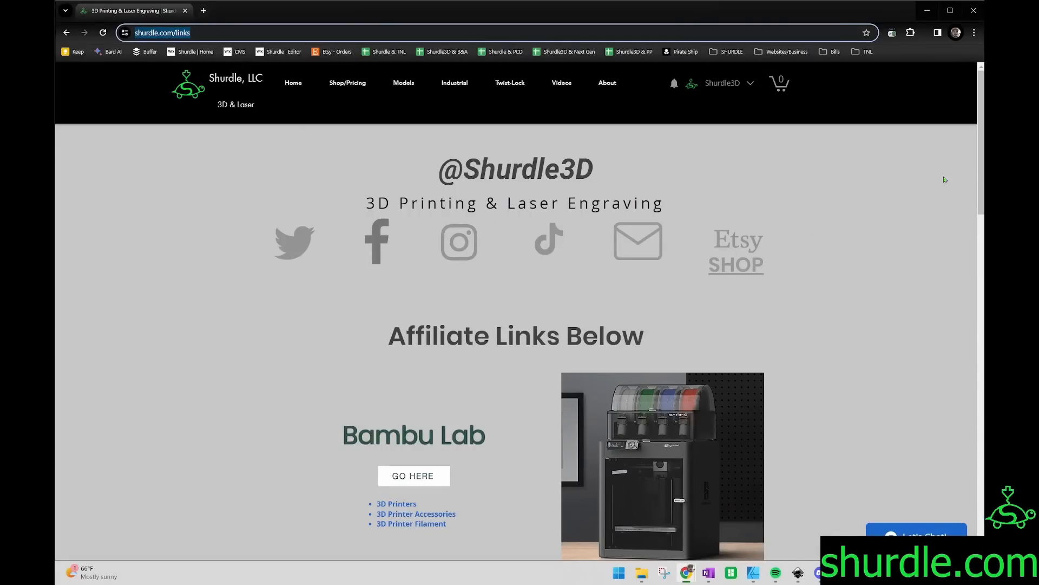
drag(982, 108, 972, 198)
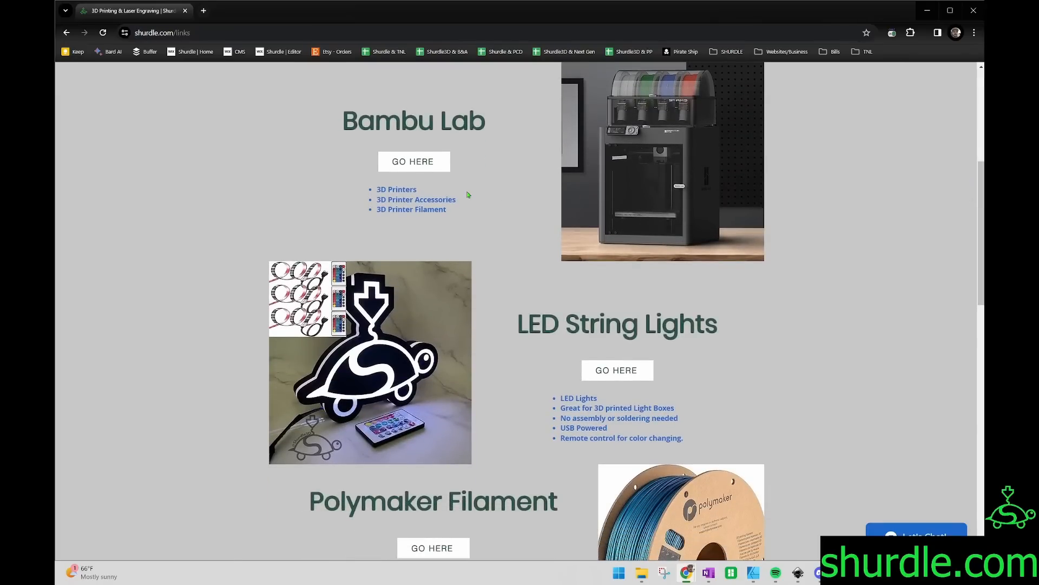
scroll(981, 196, down, 3)
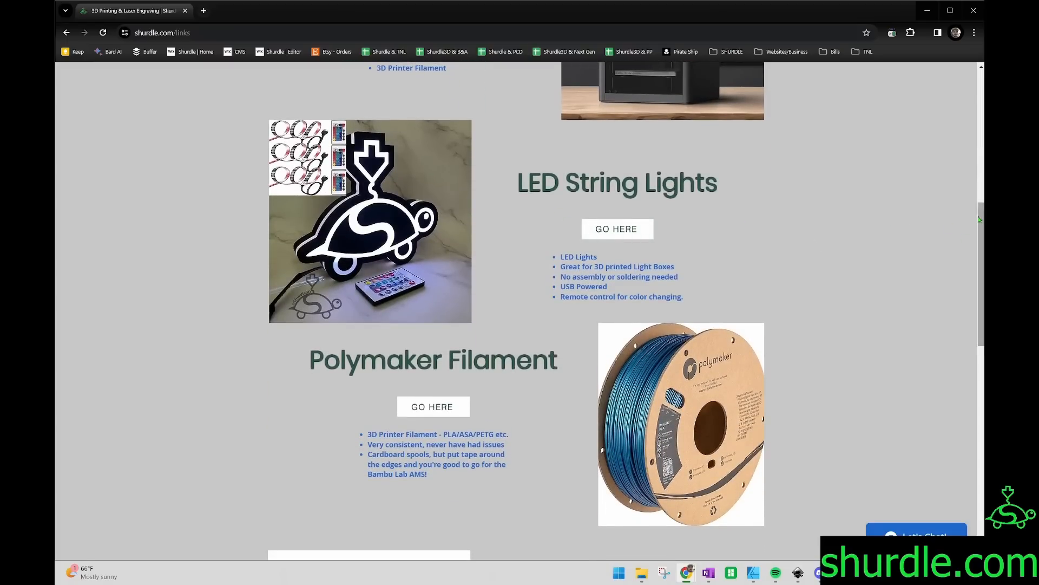
scroll(980, 222, down, 2)
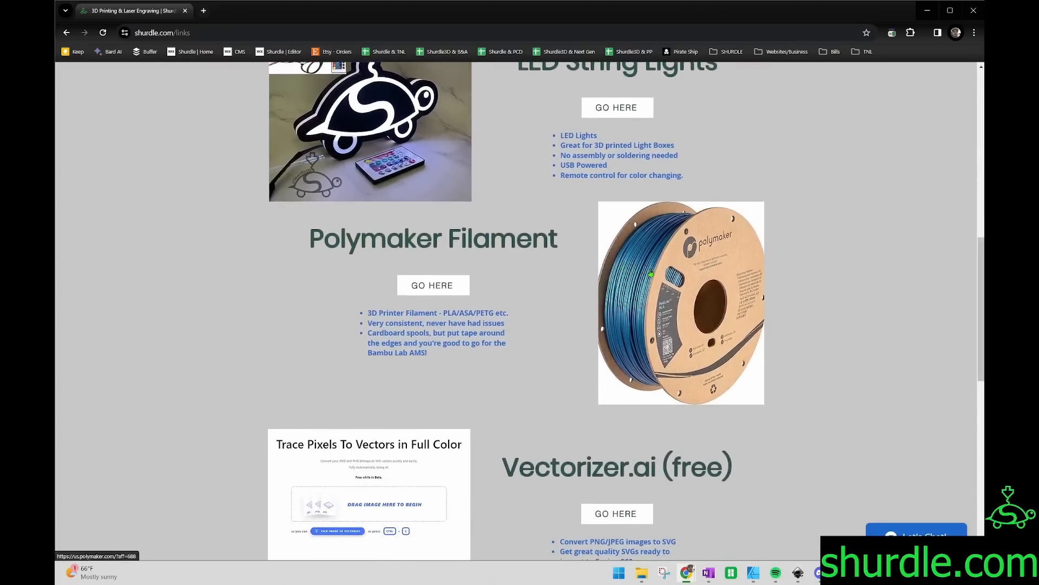
scroll(980, 267, down, 5)
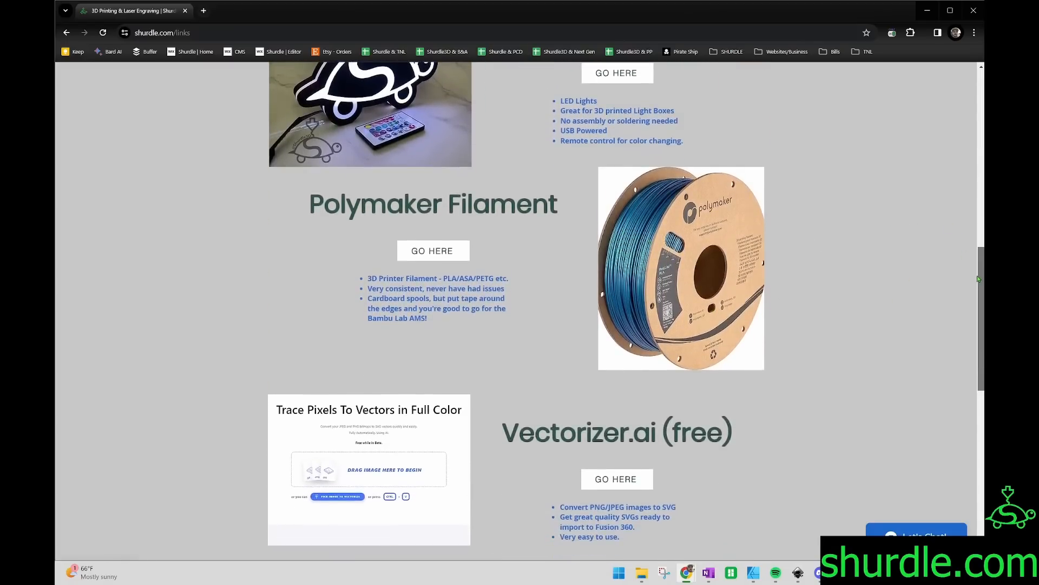
drag(501, 212, 662, 219)
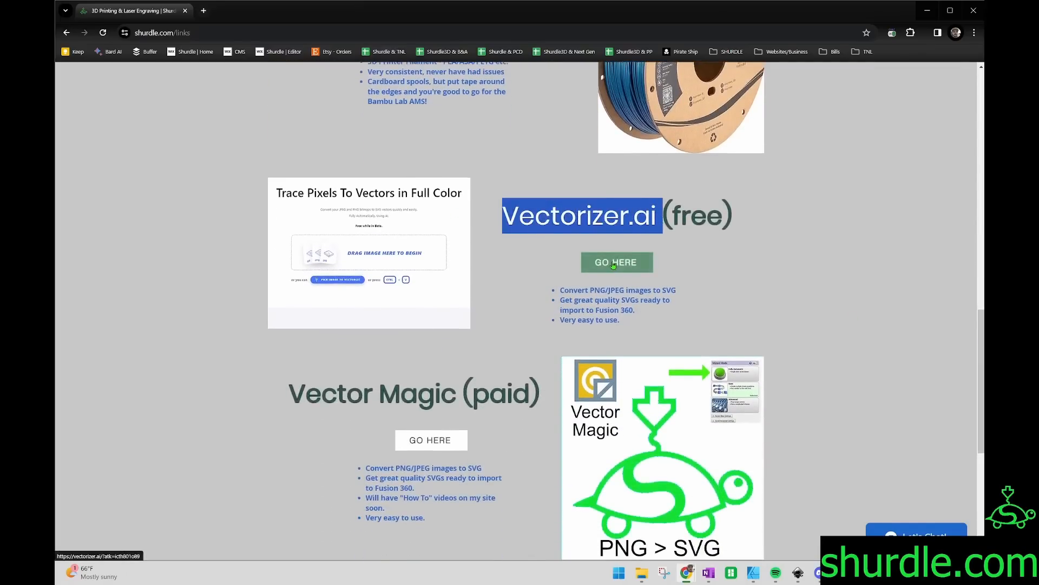
click(691, 243)
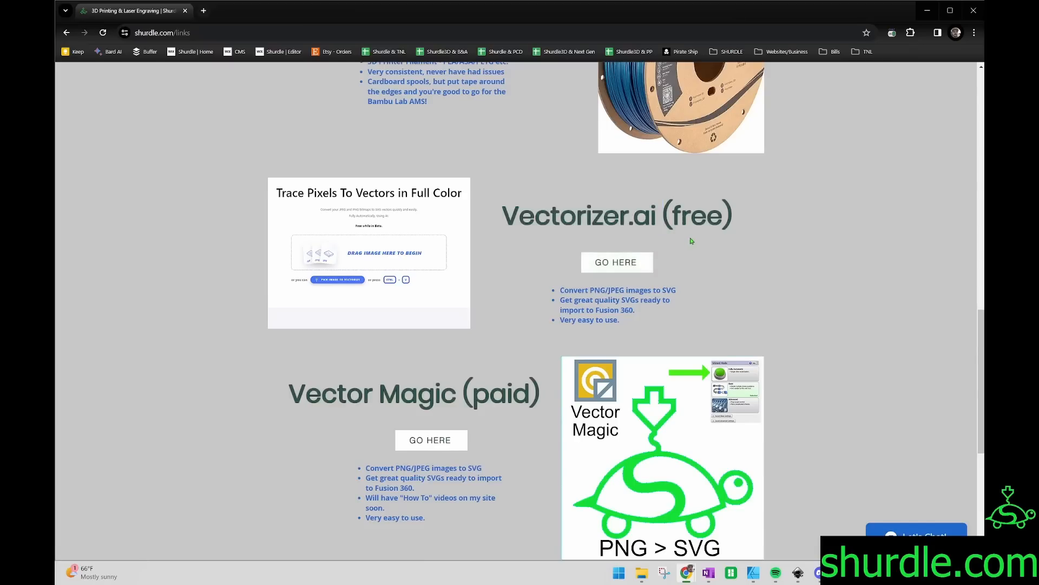